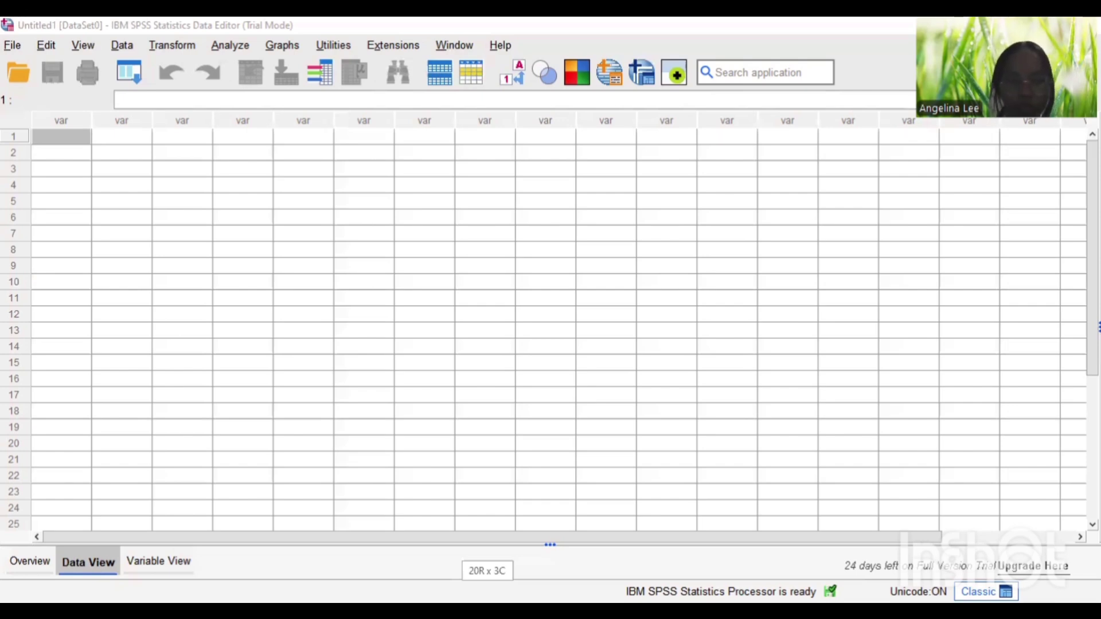
Paste the copied data into the first three columns and rename the variables CR, DAR and ROA.
left_click(239, 134)
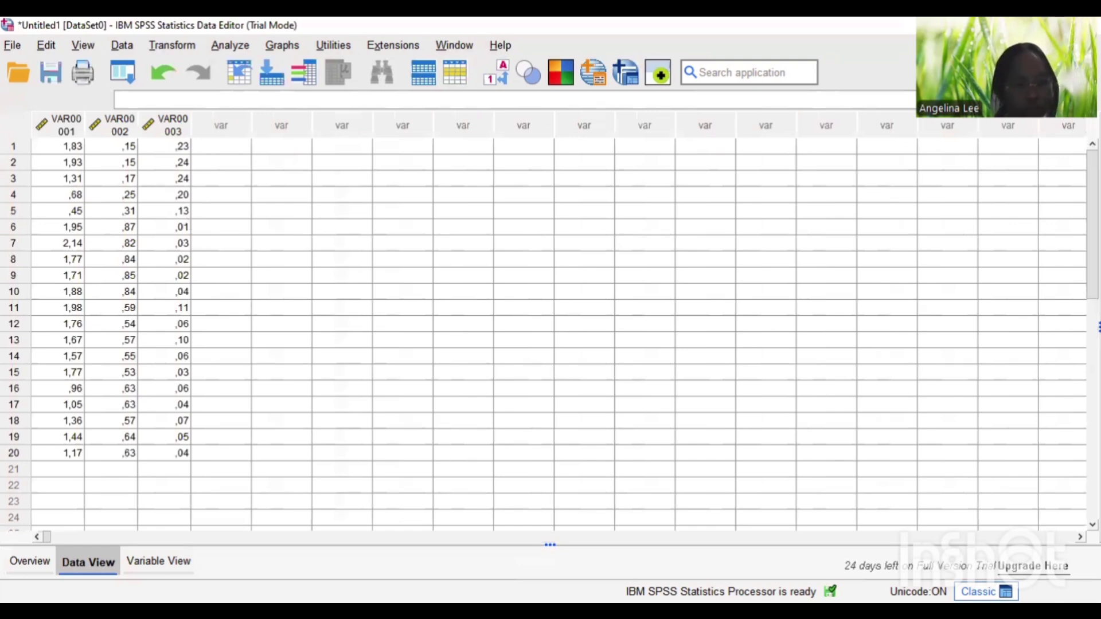
left_click(158, 564)
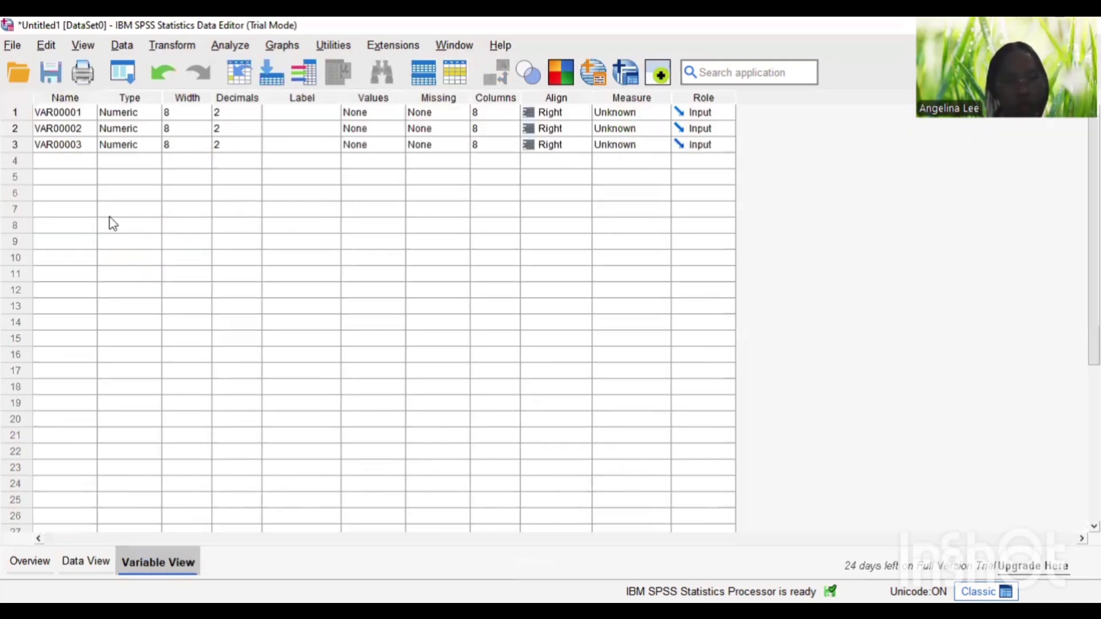
left_click(82, 114)
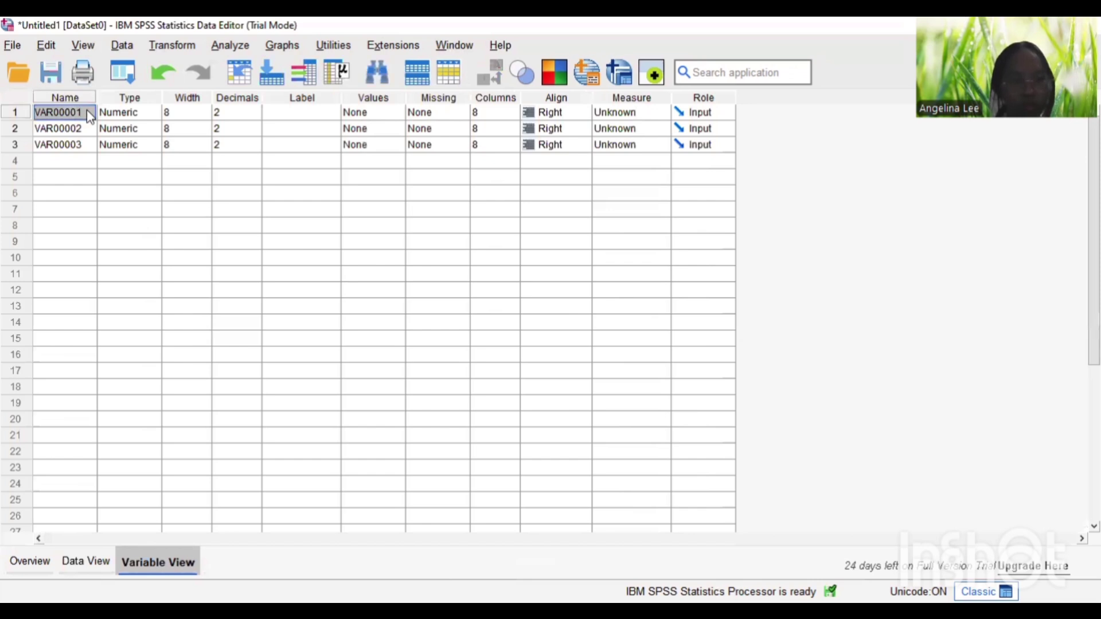
left_click(84, 114)
left_click_drag(7, 112, 3, 118)
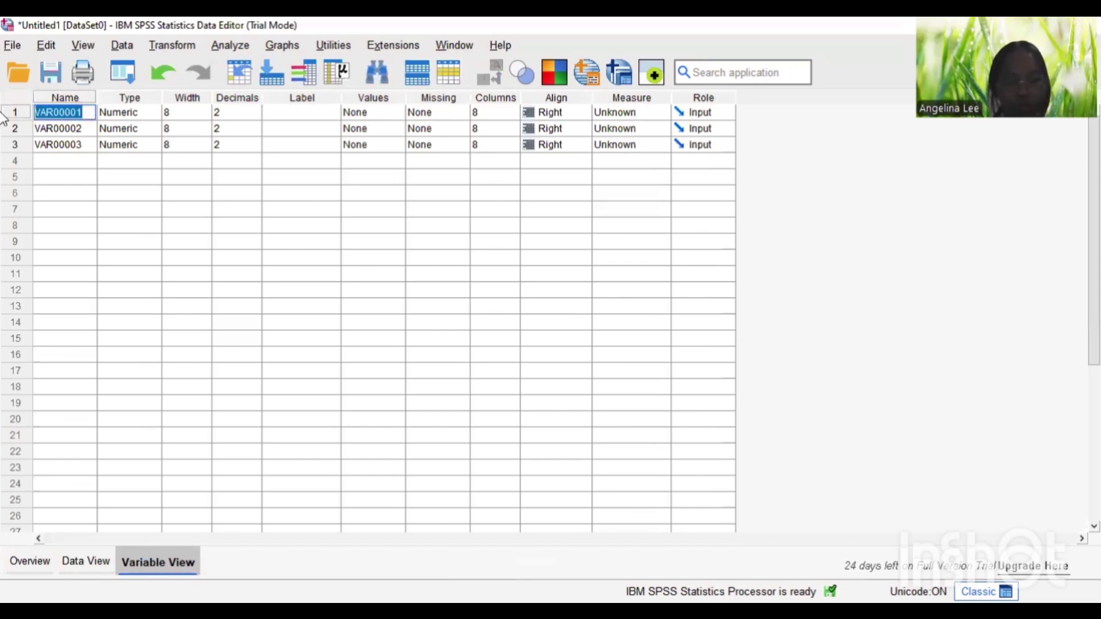
type("CR")
key("Return")
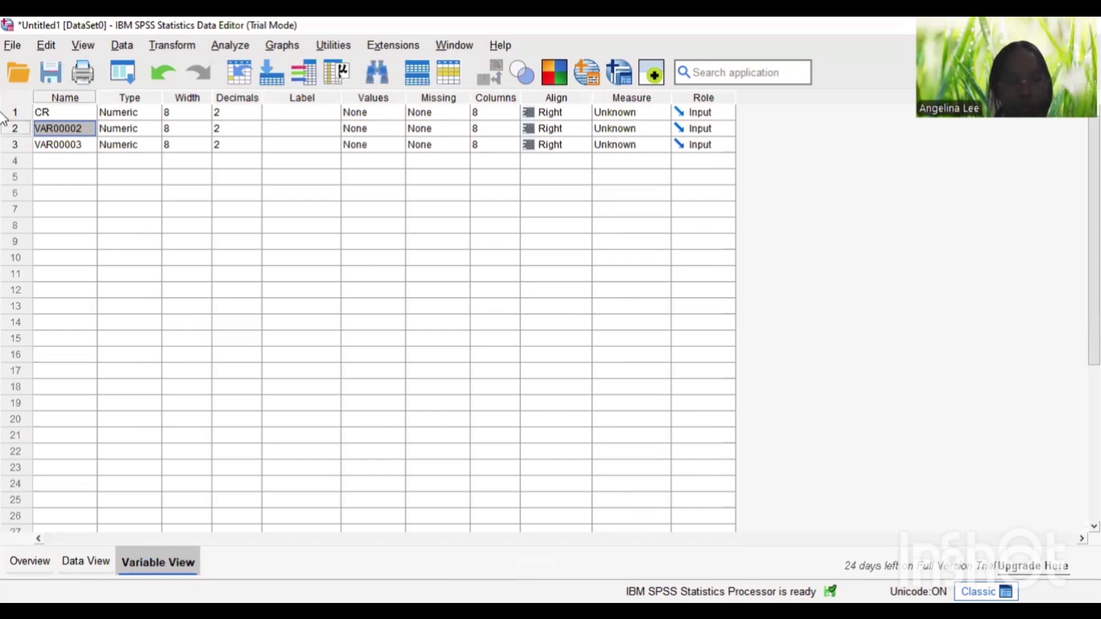
type("DAR")
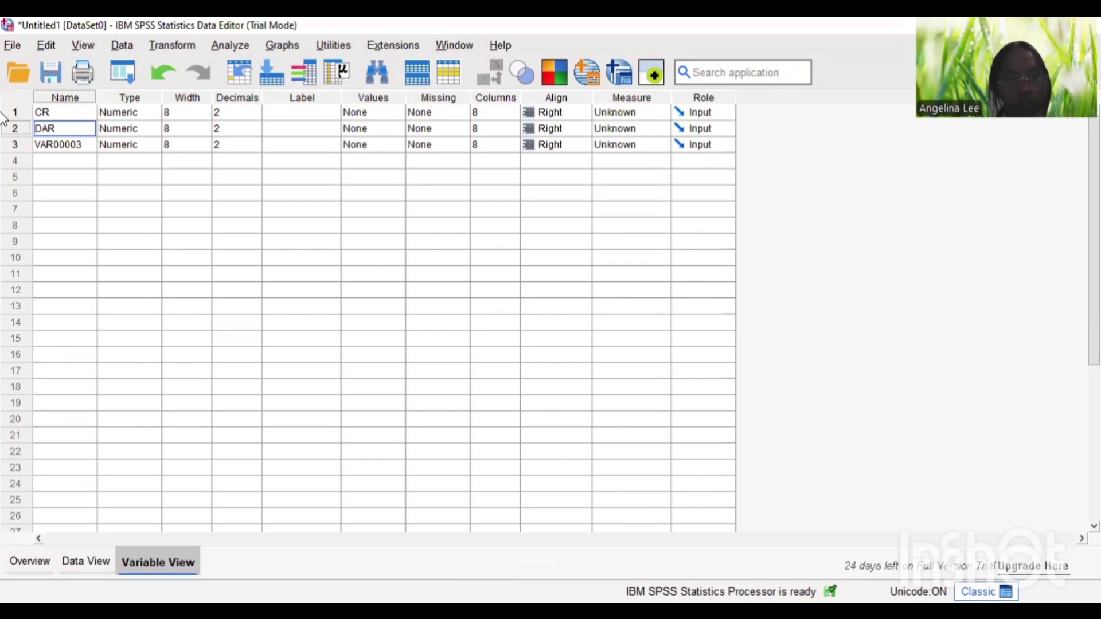
key("Return")
type("R")
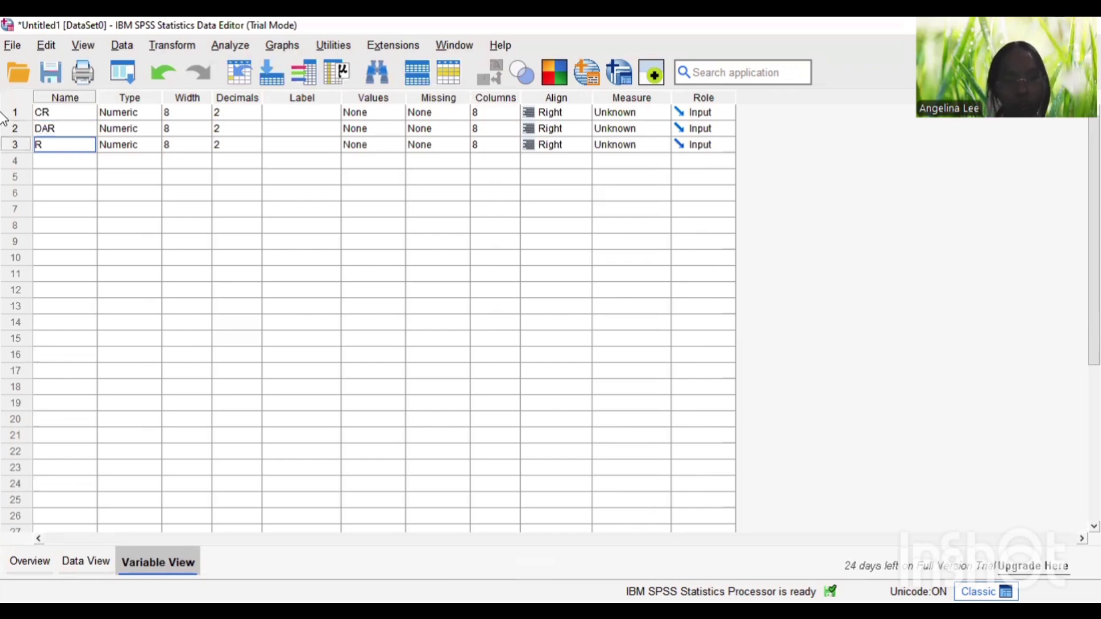
type("OA")
Set the number of decimals to 4 for the CR, DAR and ROA variables.
left_click(256, 103)
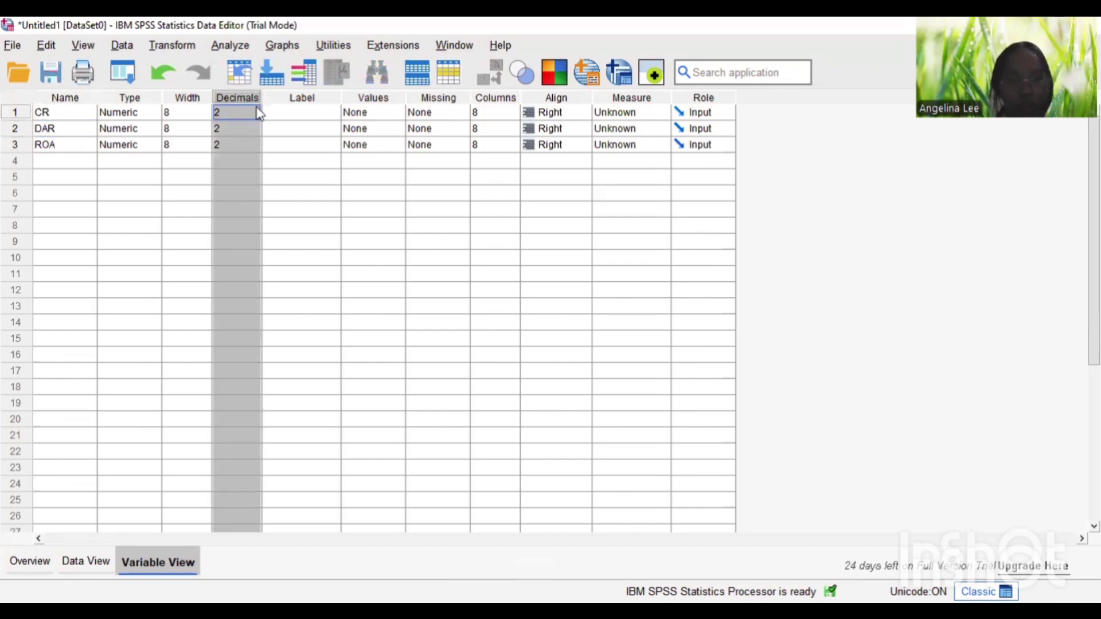
left_click(257, 112)
left_click(257, 109)
left_click(257, 109)
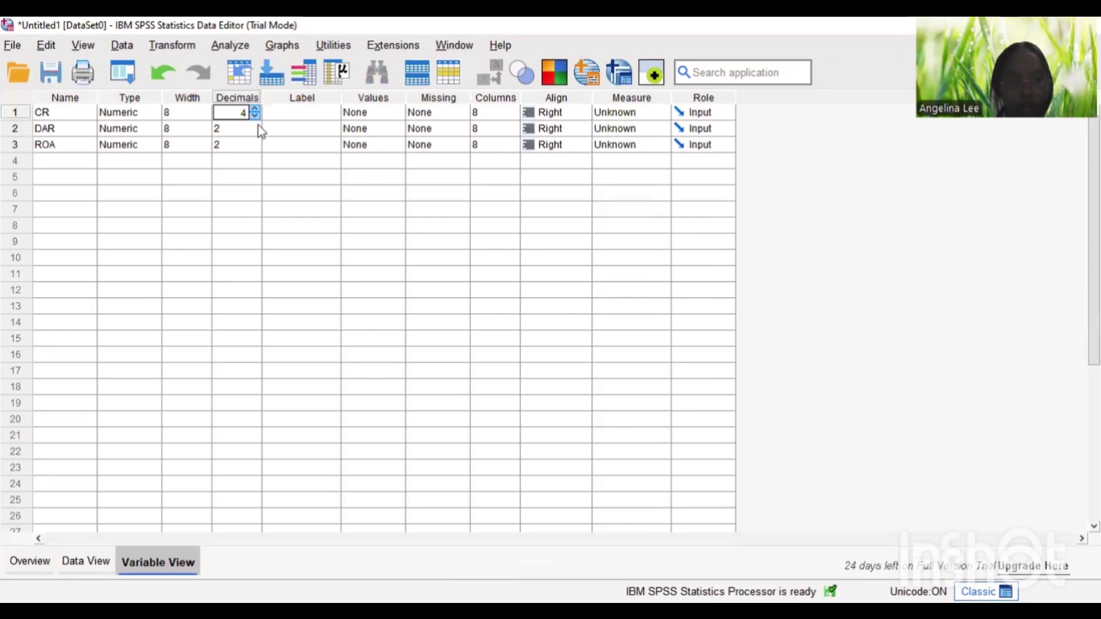
left_click(258, 125)
left_click(258, 125)
left_click(258, 125)
left_click(253, 144)
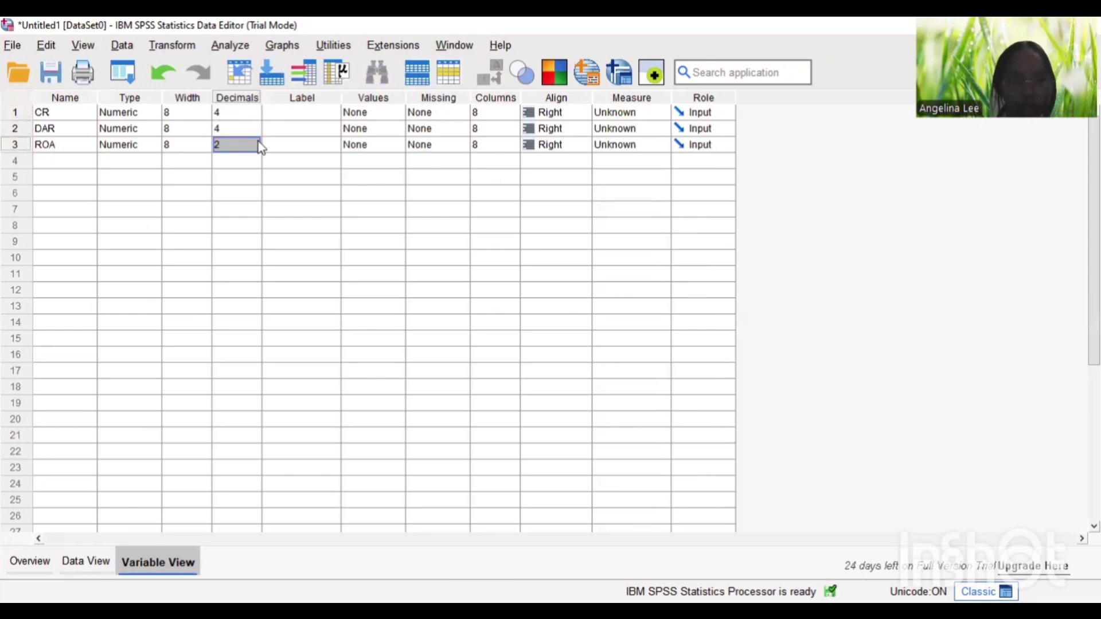
type("5")
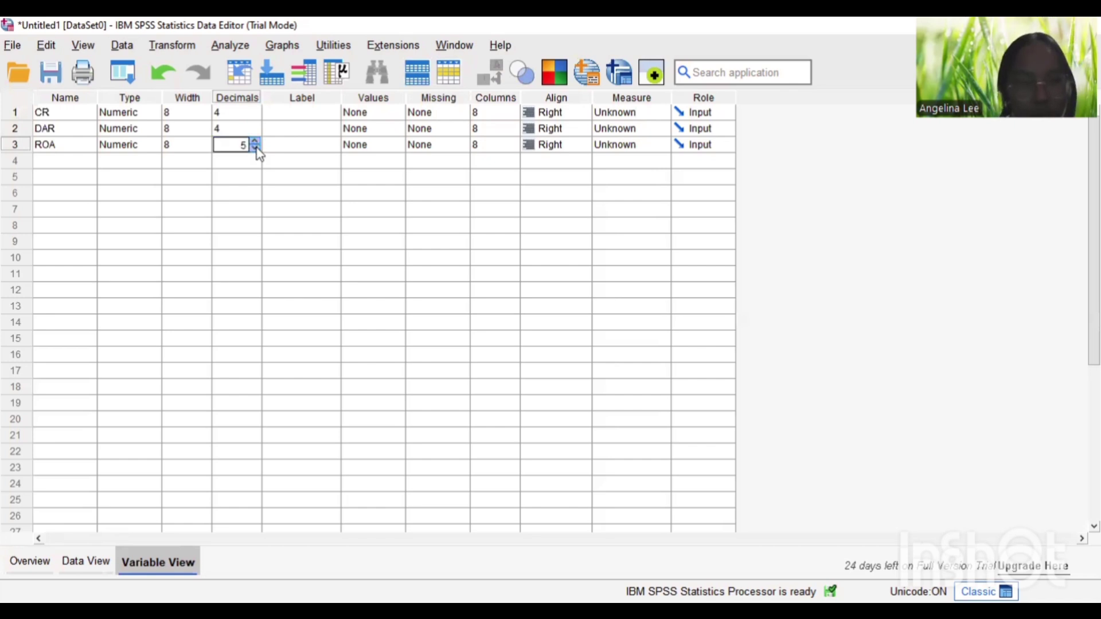
left_click(255, 148)
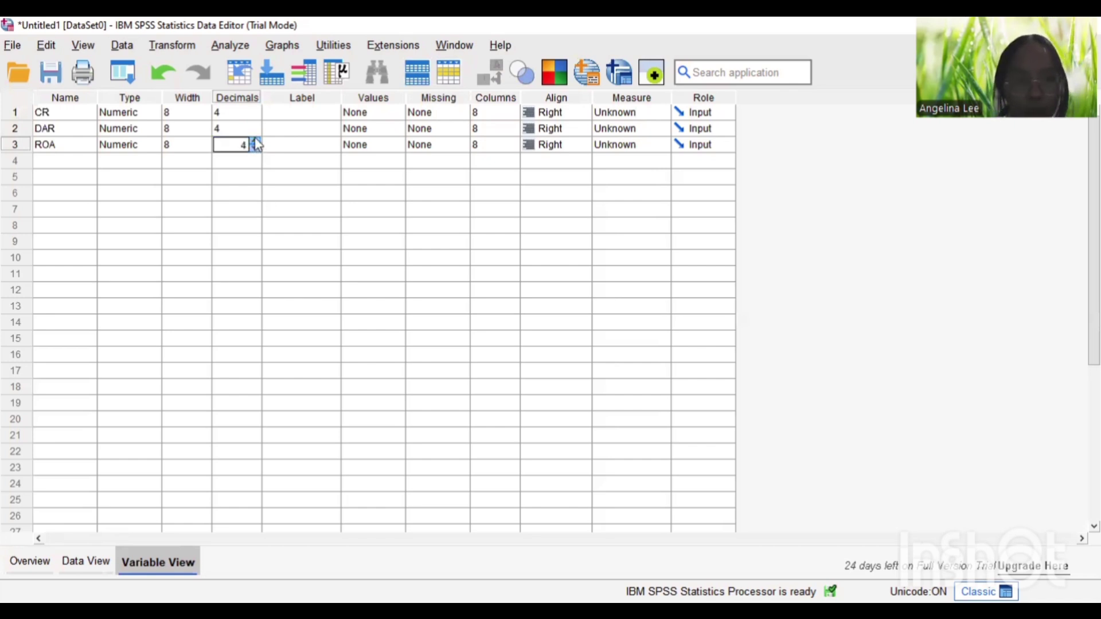
key("Return")
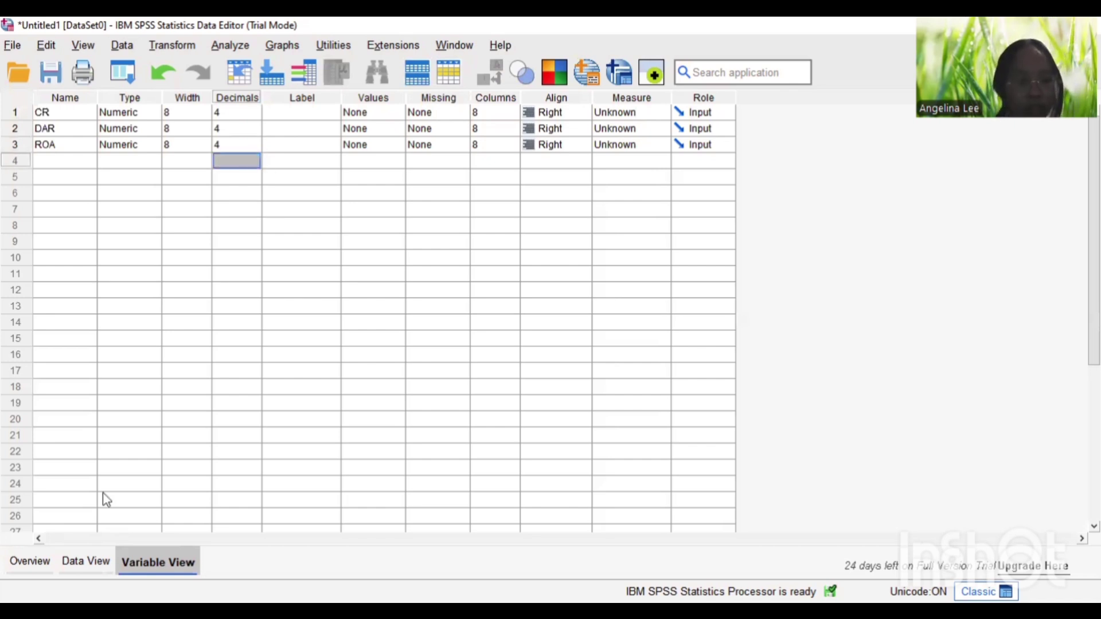
Set up a linear regression on the data with ROA as the dependent variable and CR and DAR as independents.
left_click(85, 567)
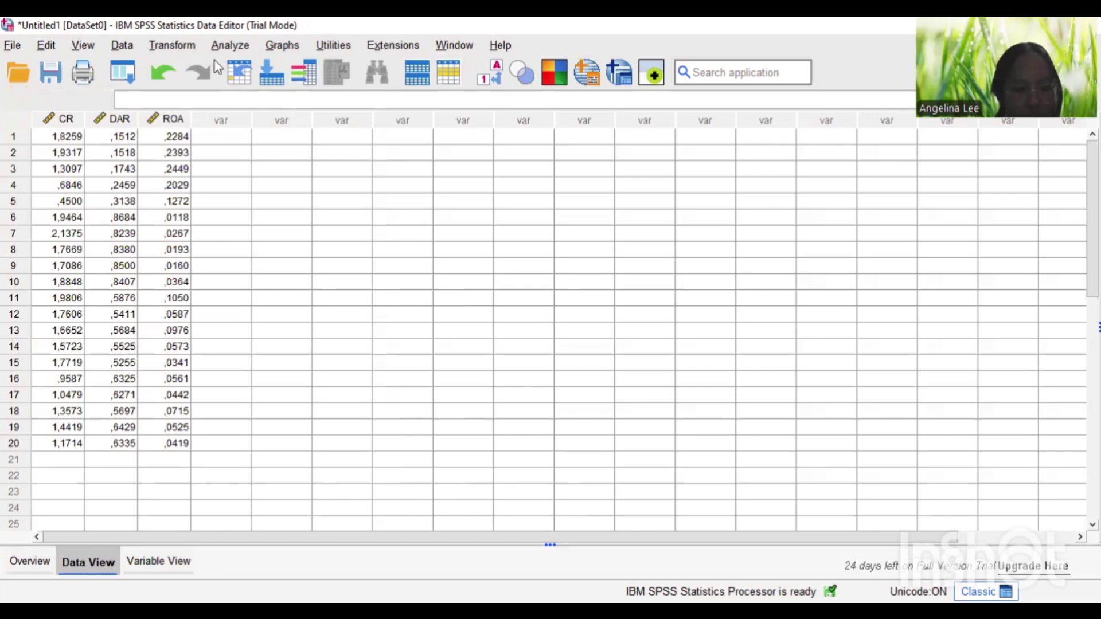
left_click(243, 49)
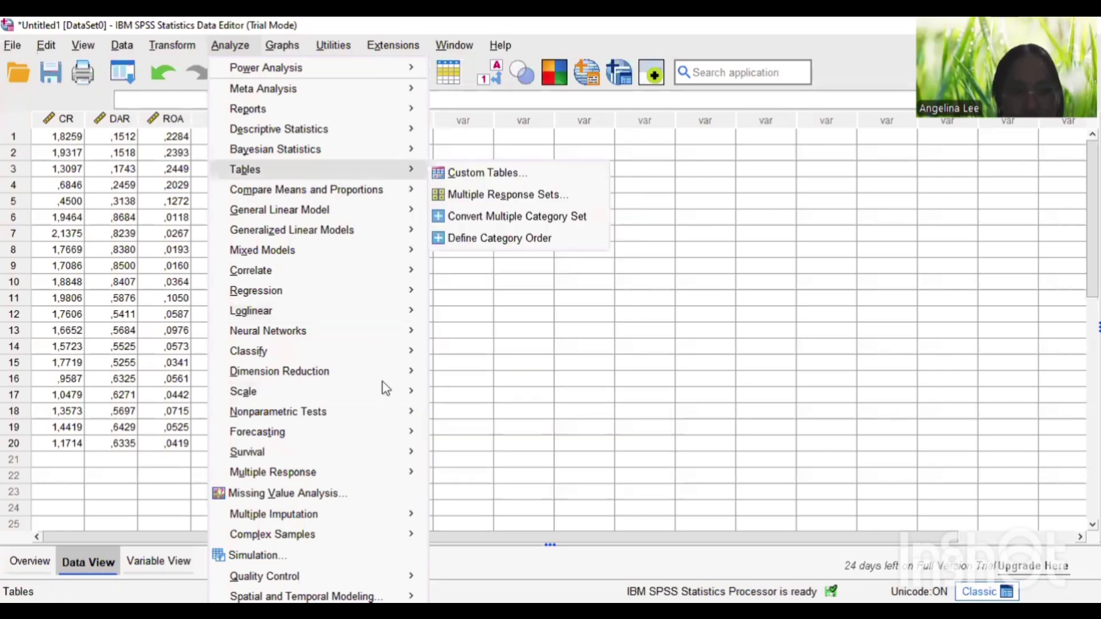
left_click(466, 315)
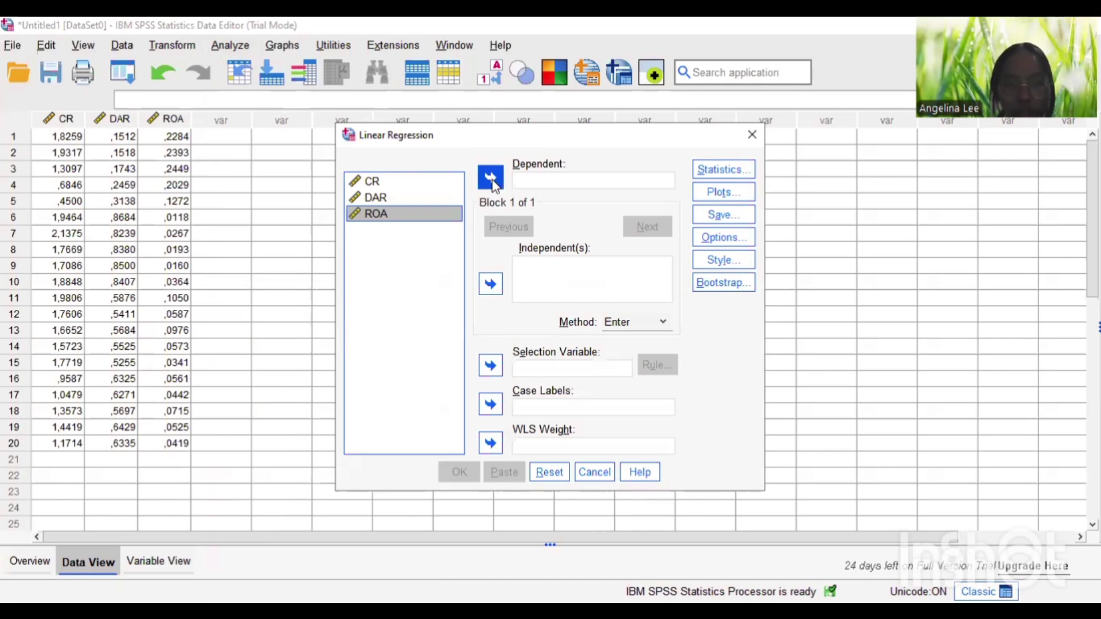
left_click(491, 179)
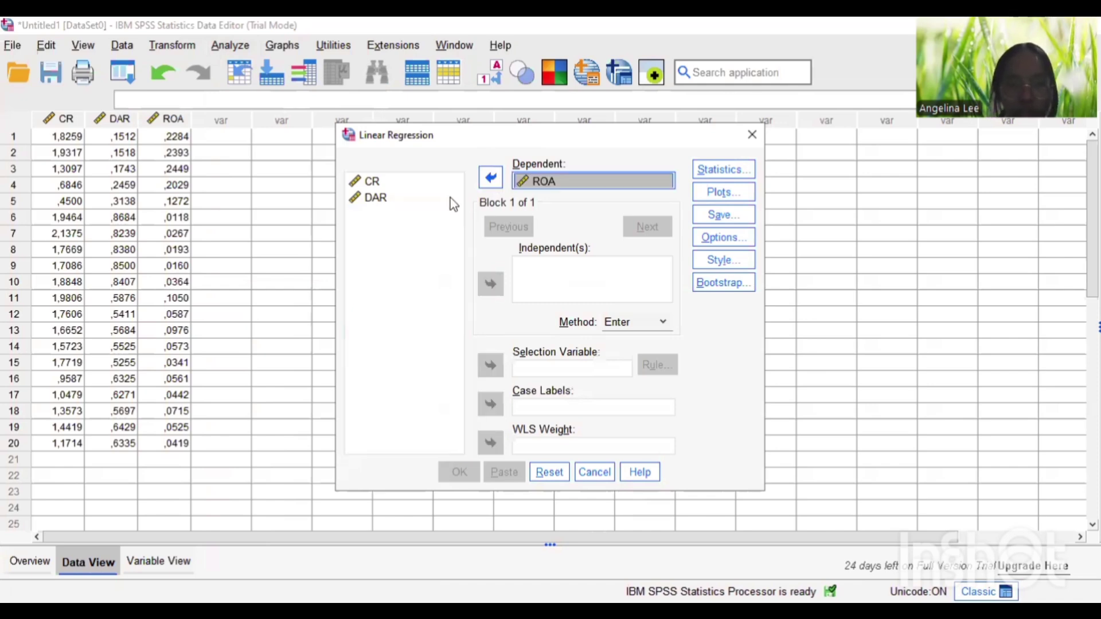
left_click(412, 185)
left_click(415, 197, "shift")
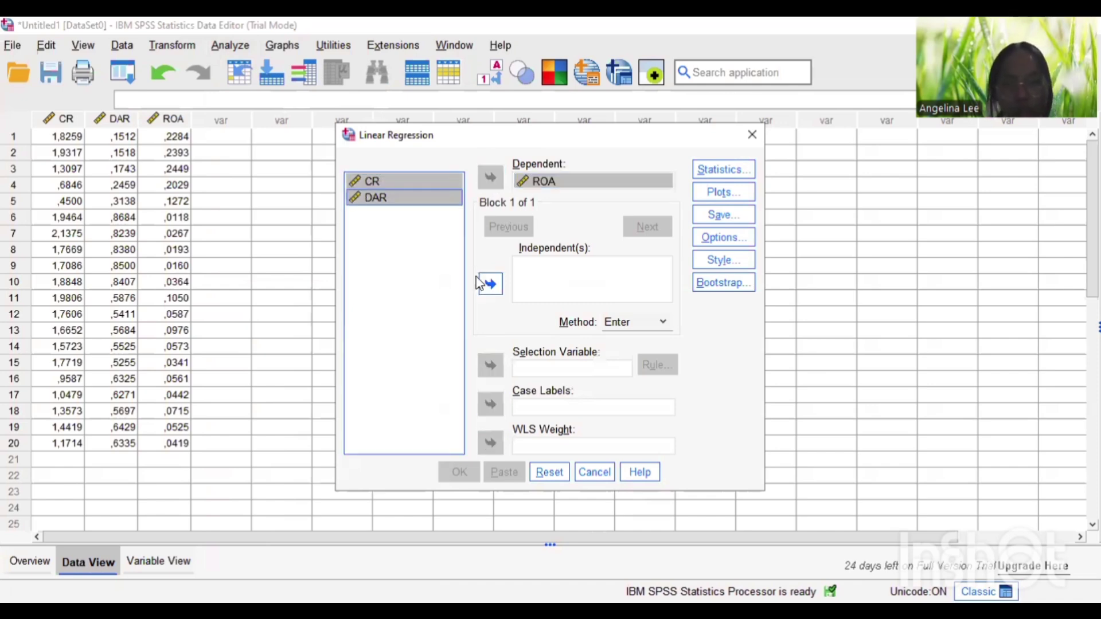
left_click(491, 284)
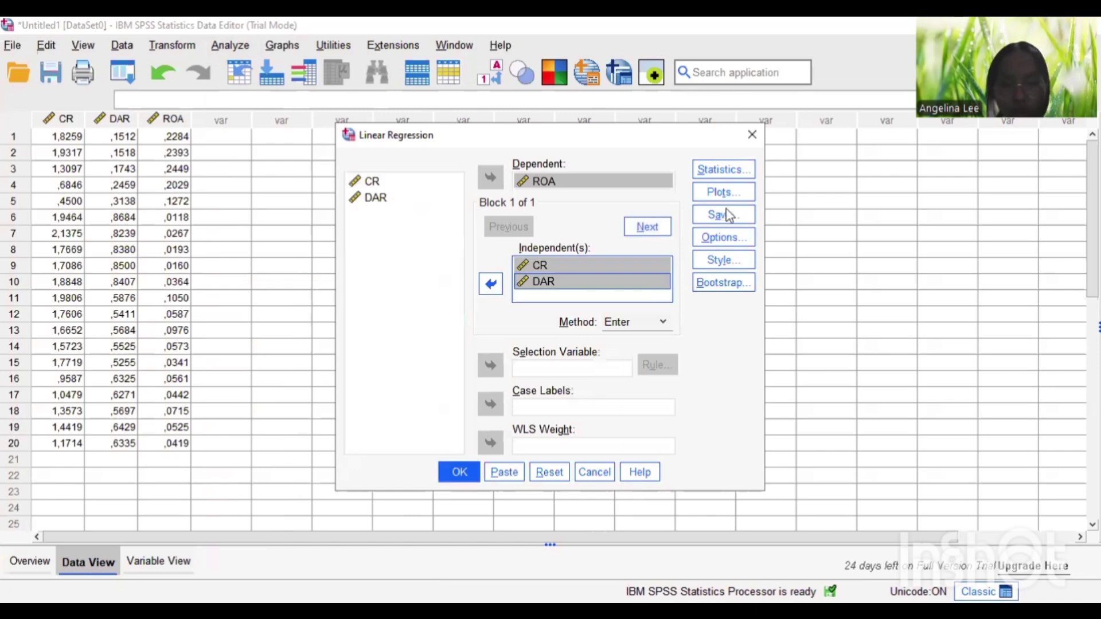
Add descriptives, part and partial correlations, collinearity diagnostics, Durbin-Watson and casewise diagnostics for all cases to the regression statistics.
left_click(718, 170)
left_click(575, 236)
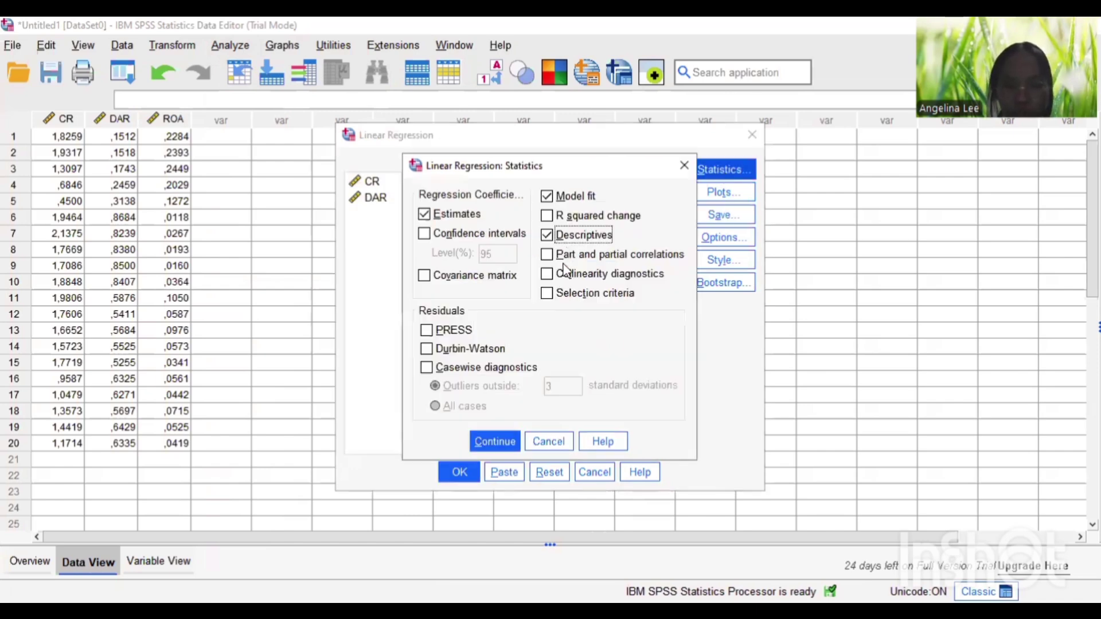
left_click(565, 256)
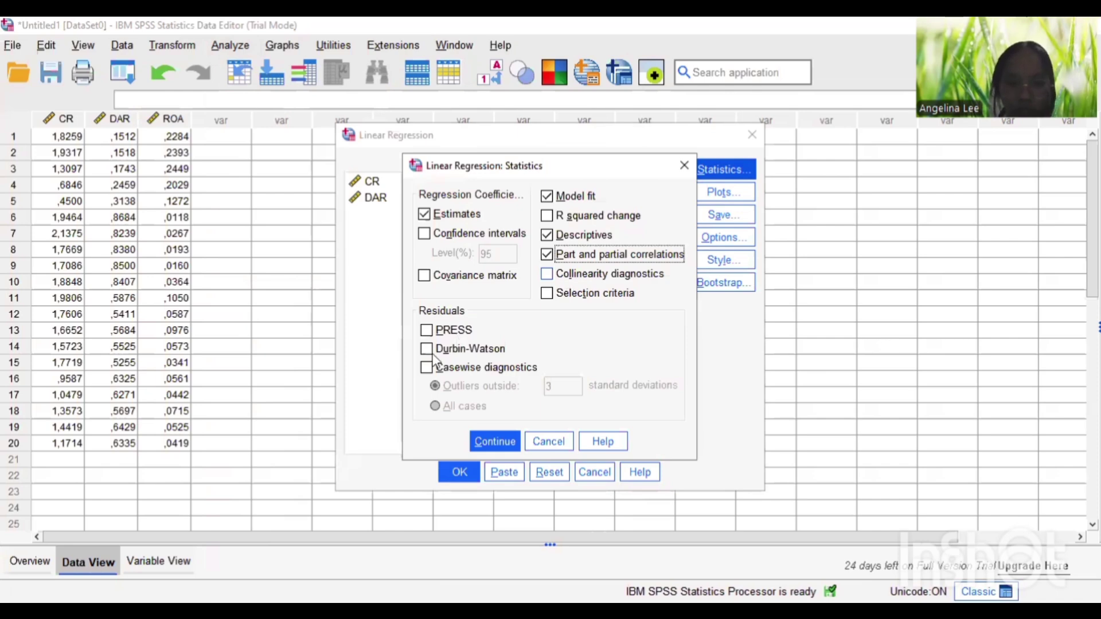
left_click(566, 274)
left_click(425, 349)
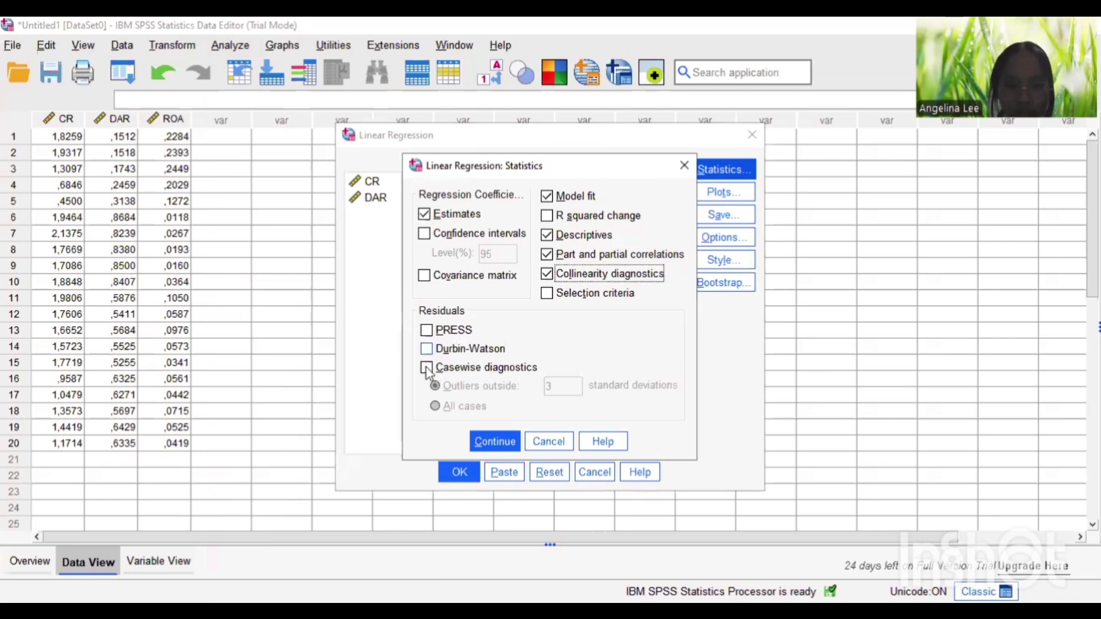
left_click(426, 368)
left_click(436, 407)
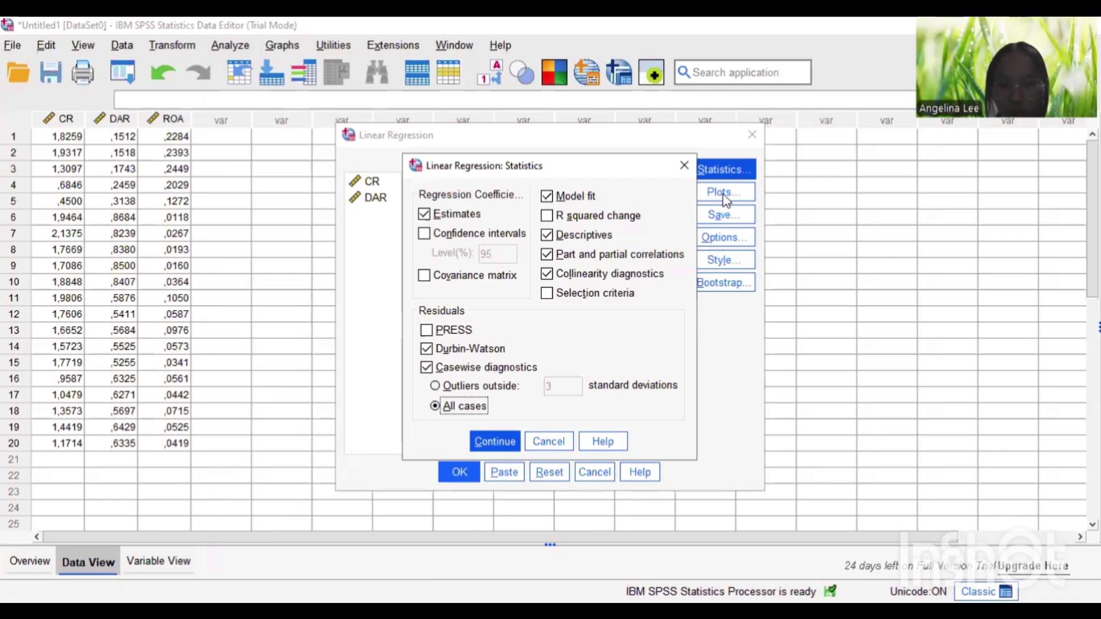
key("Return")
Configure the regression plots with *SRESID on Y, *ZPRED on X and a normal probability plot.
key("alt+t")
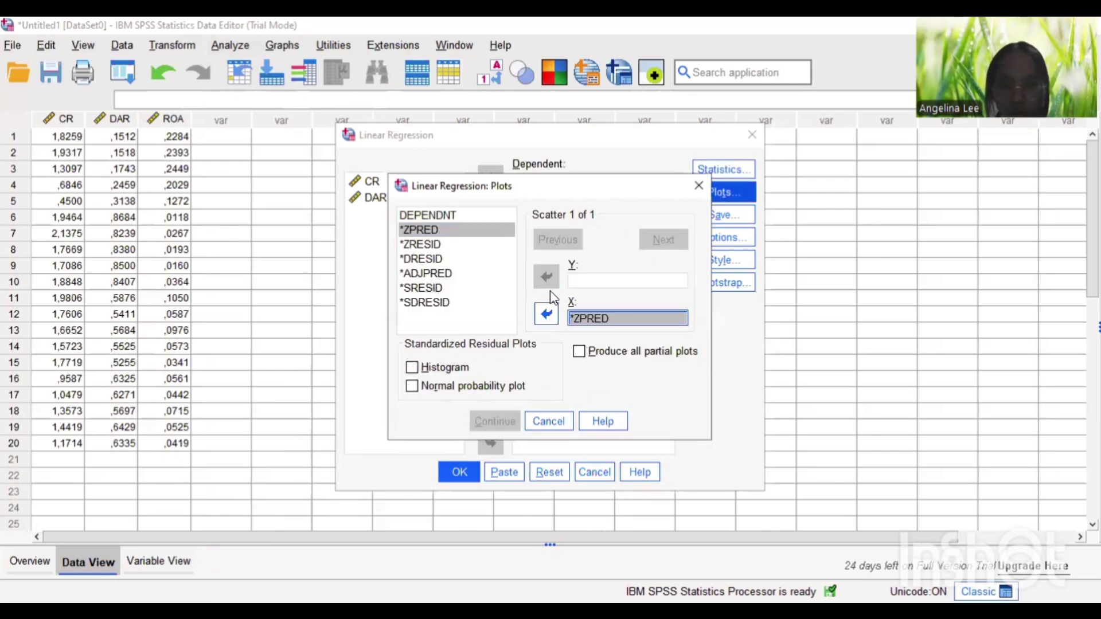
left_click(436, 288)
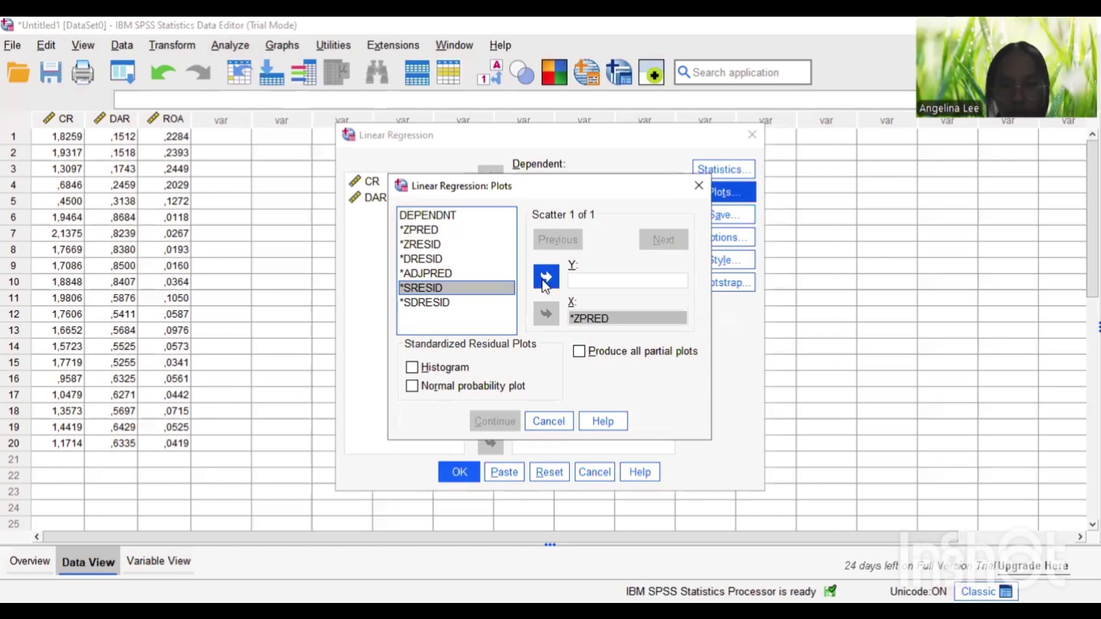
key("Return")
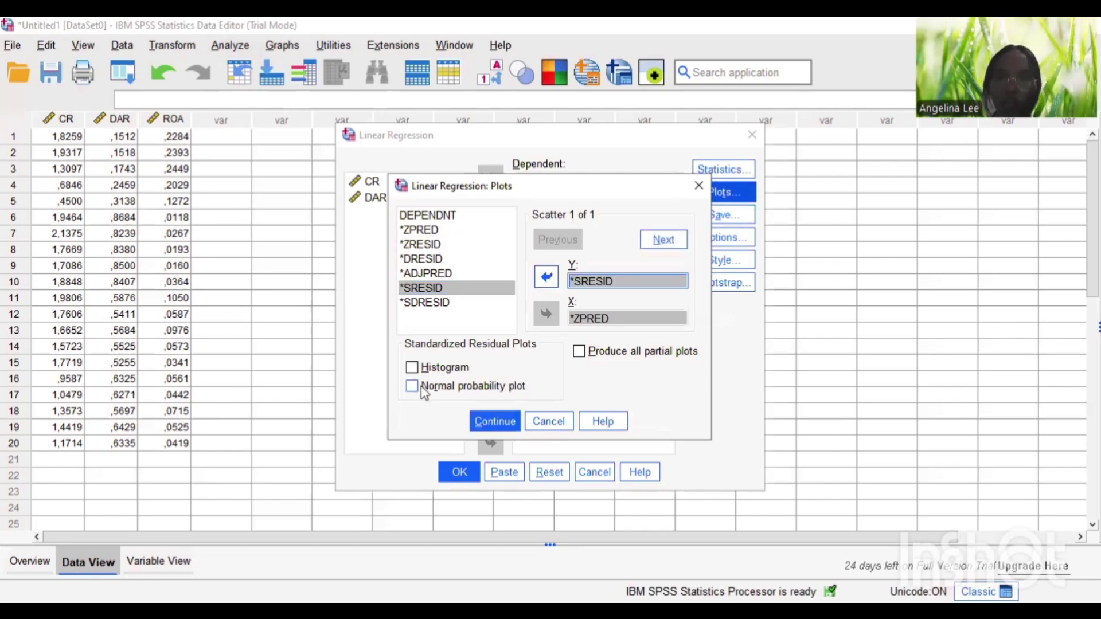
left_click(423, 389)
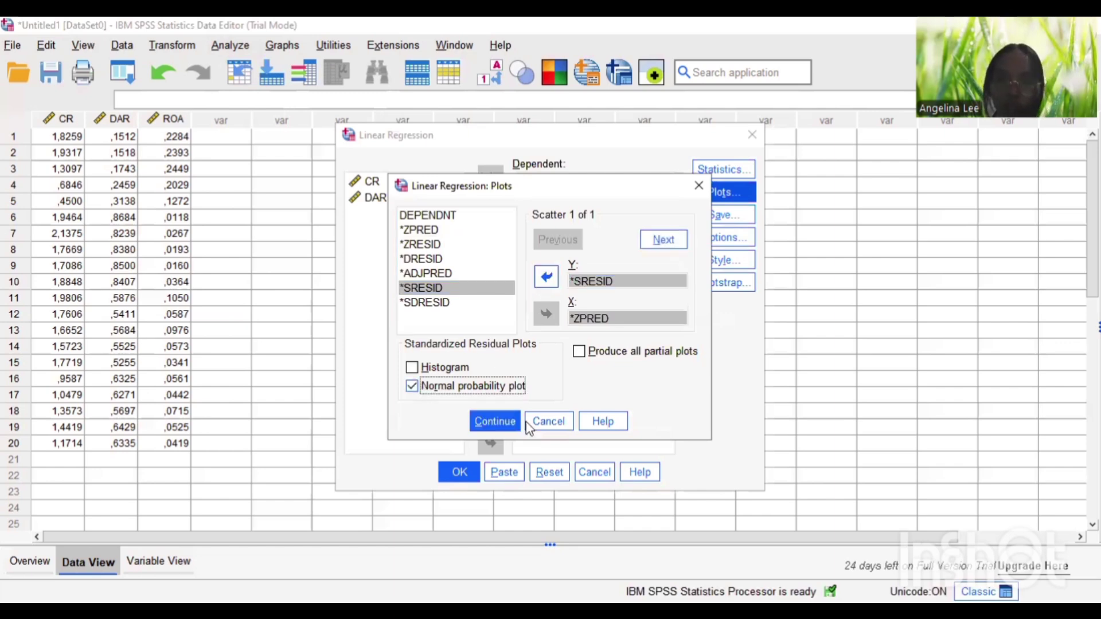
left_click(495, 423)
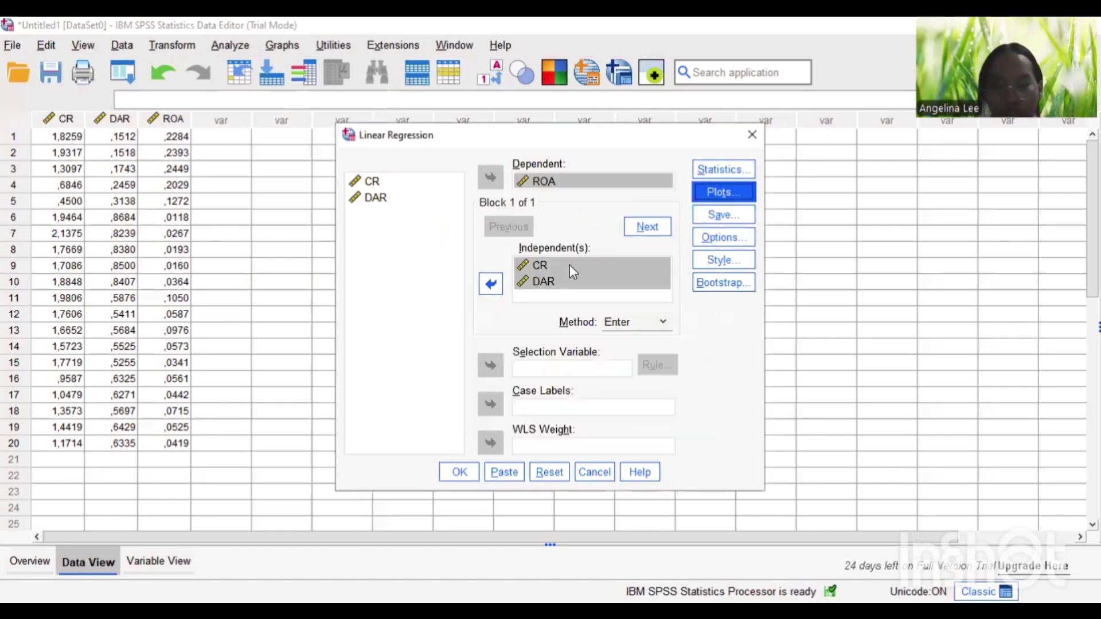
Choose to save the unstandardized residuals as a new variable and run the linear regression.
left_click(715, 221)
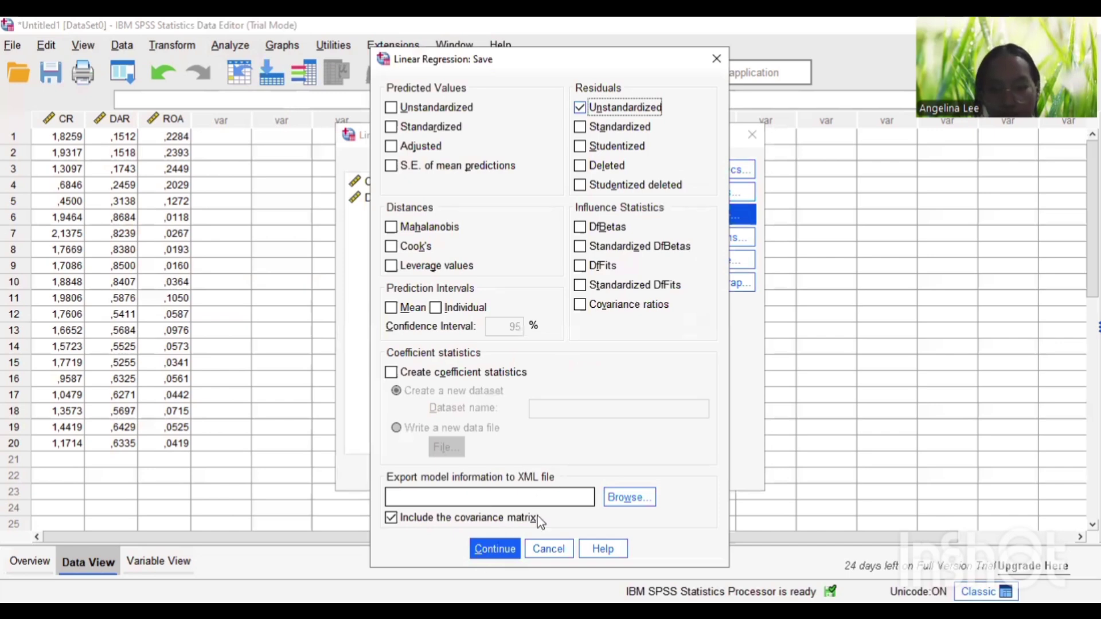
key("Return")
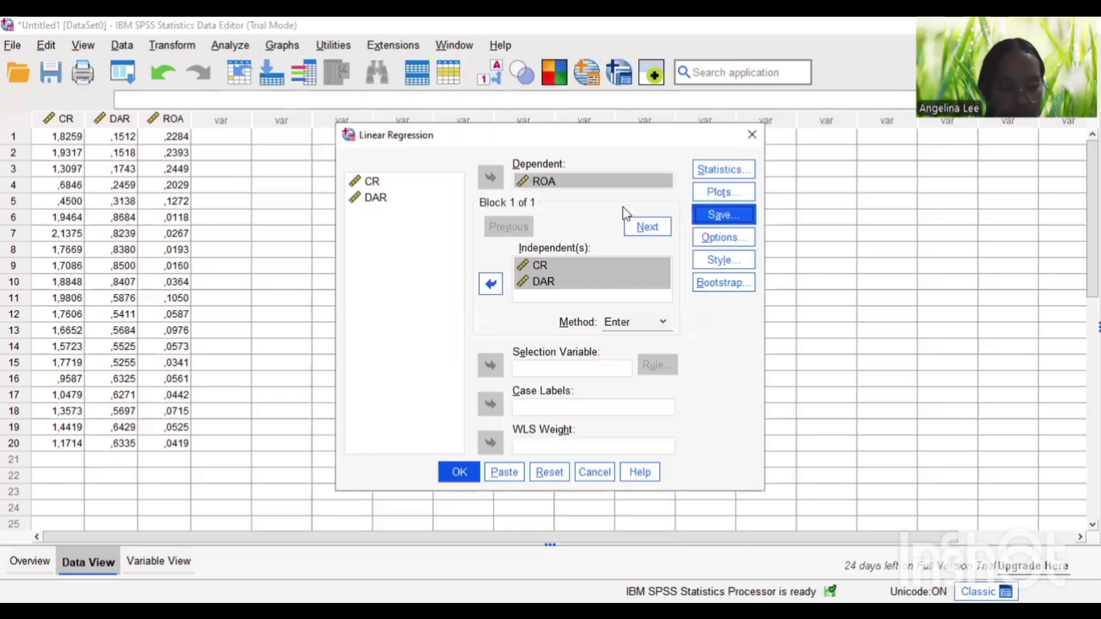
key("Return")
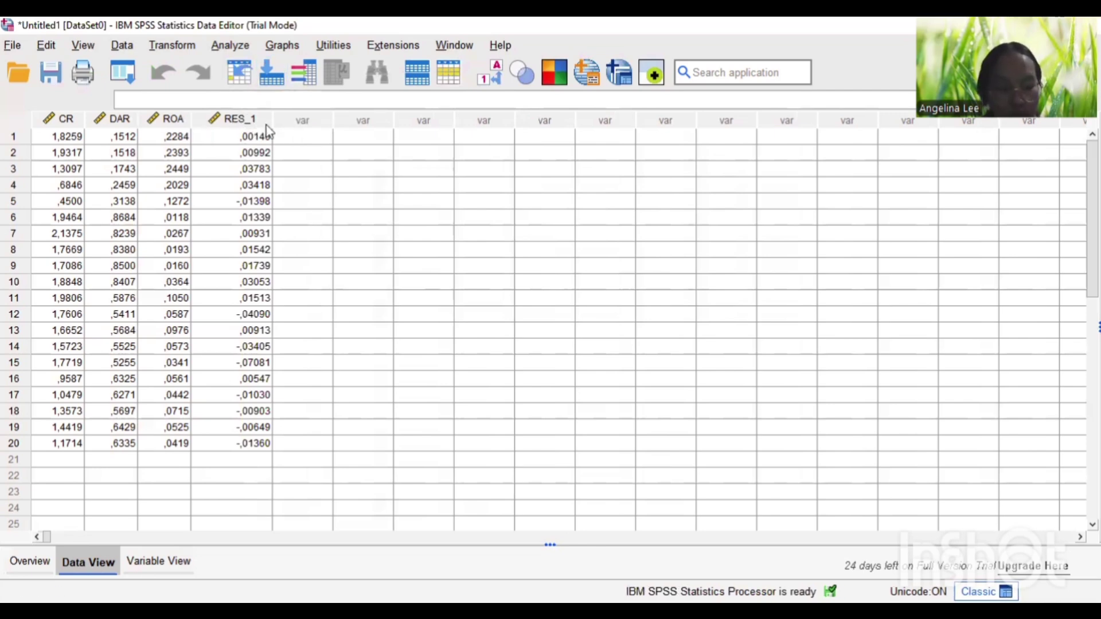
Start computing a new variable and name the target variable Ln_ResY.
mouse_move(254, 118)
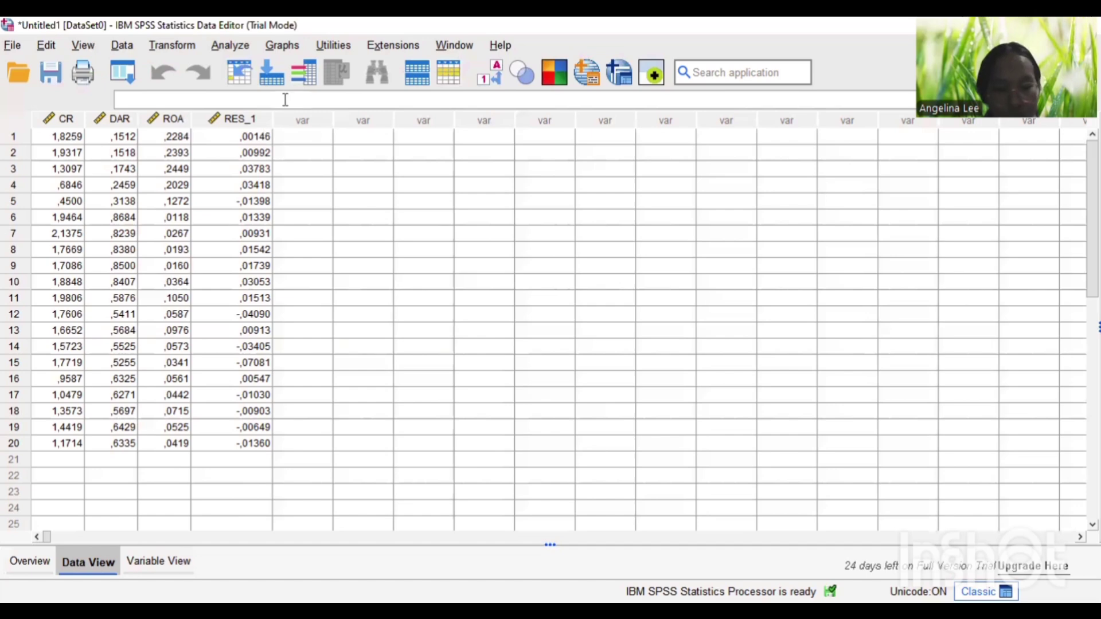
left_click(173, 46)
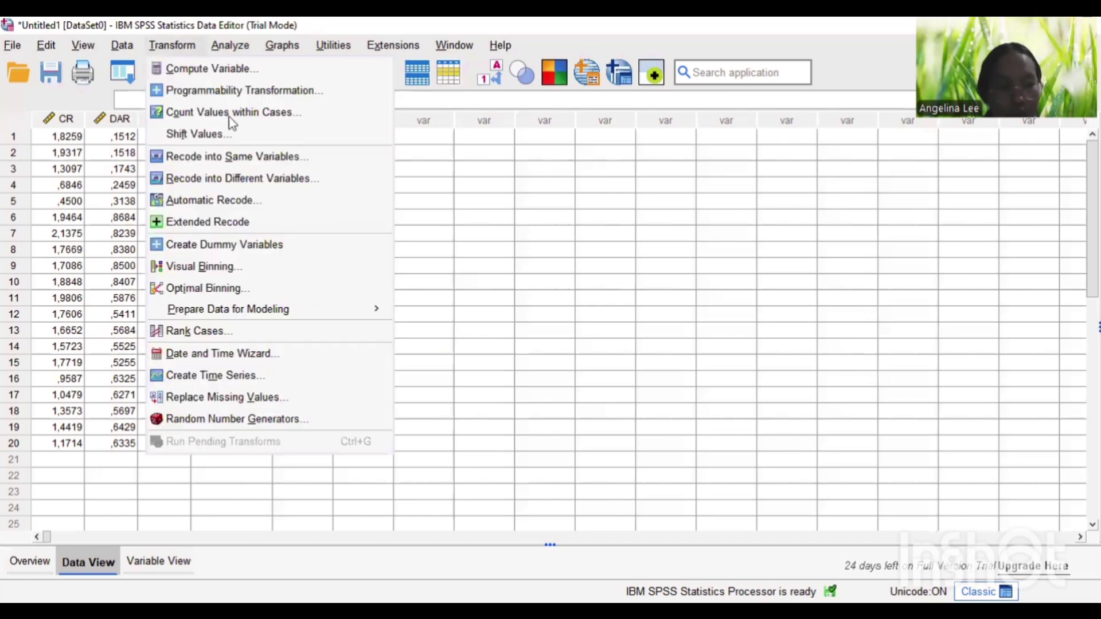
left_click(279, 67)
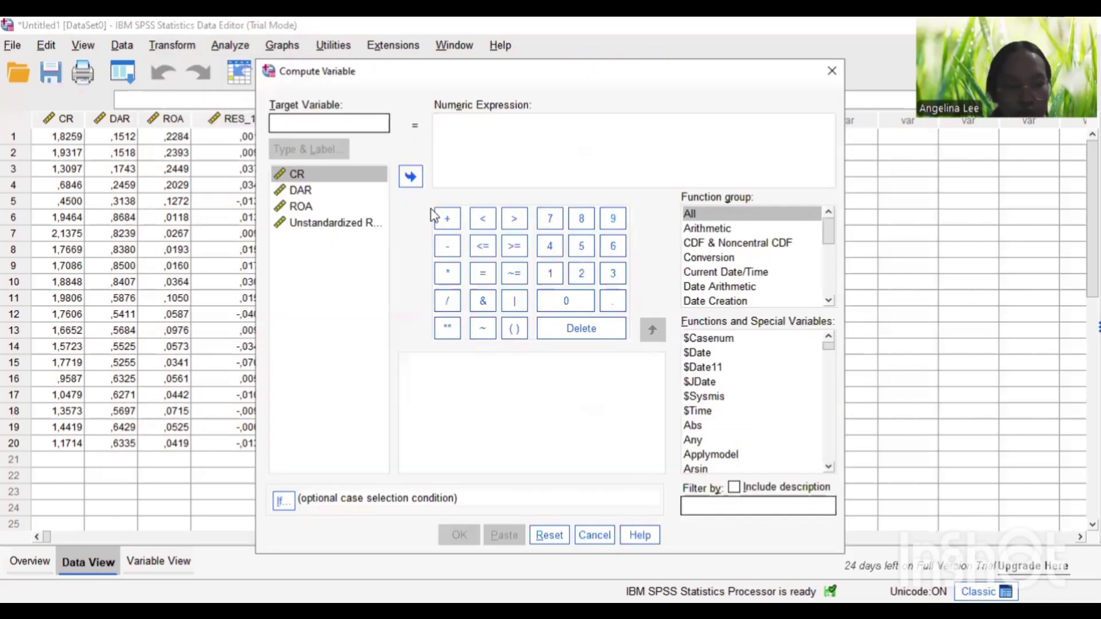
type("L")
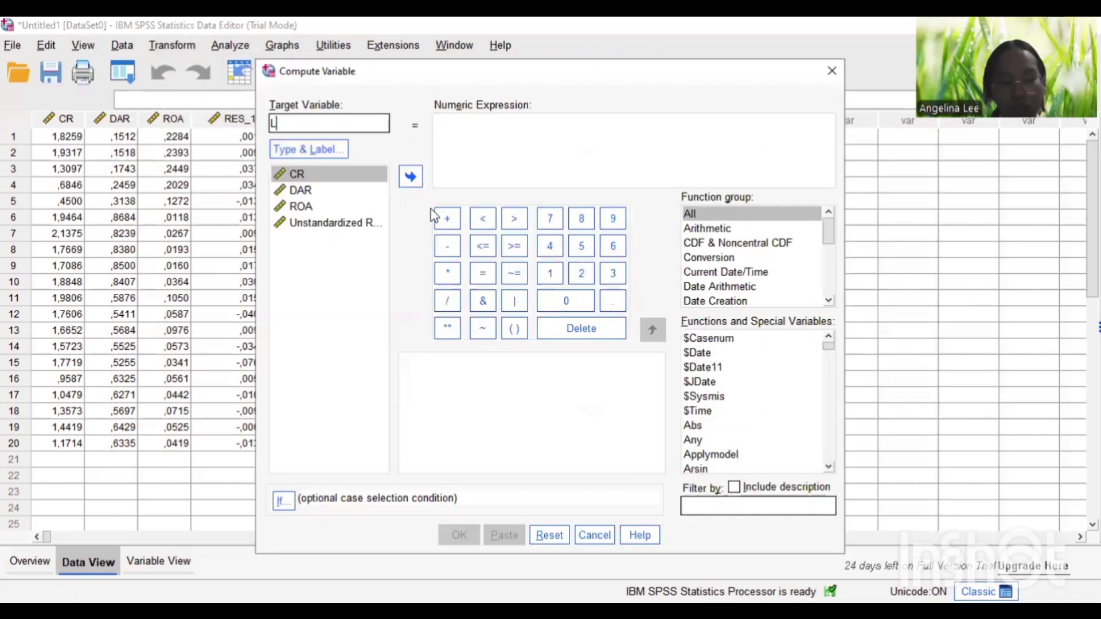
type("n")
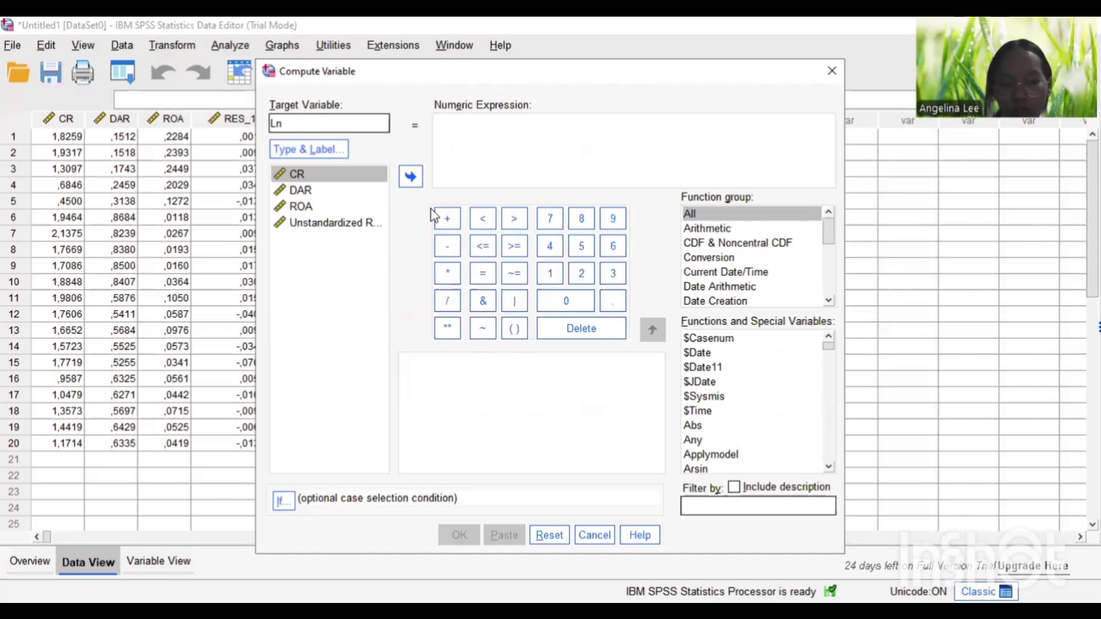
type("_R")
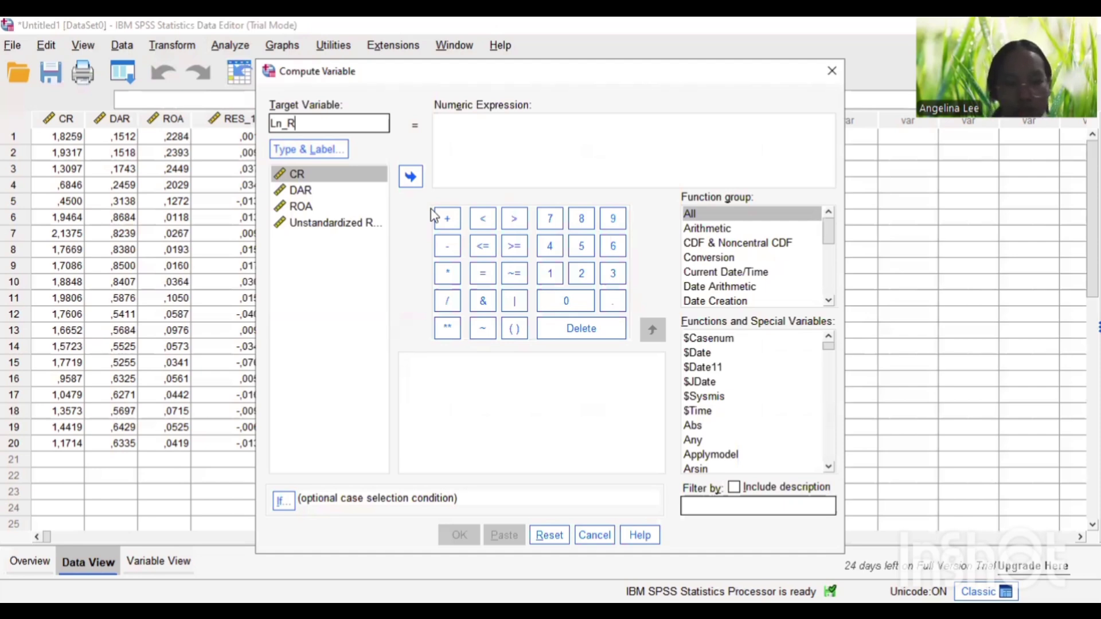
type("e")
type("s1")
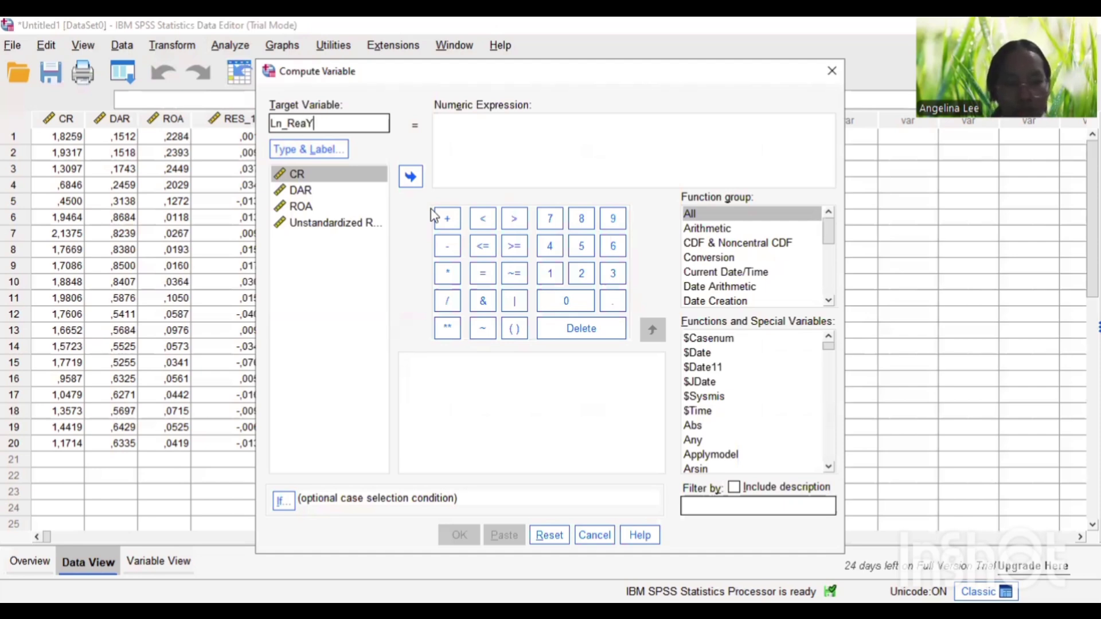
key("BackSpace")
key("BackSpace")
type("s1")
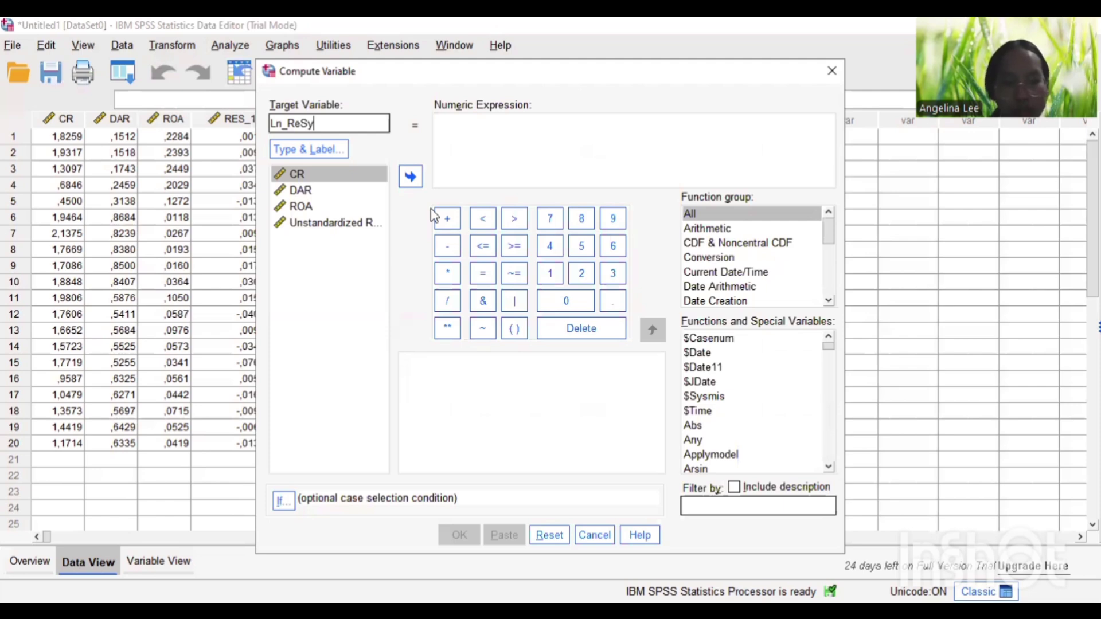
key("BackSpace")
key("BackSpace")
type("sY")
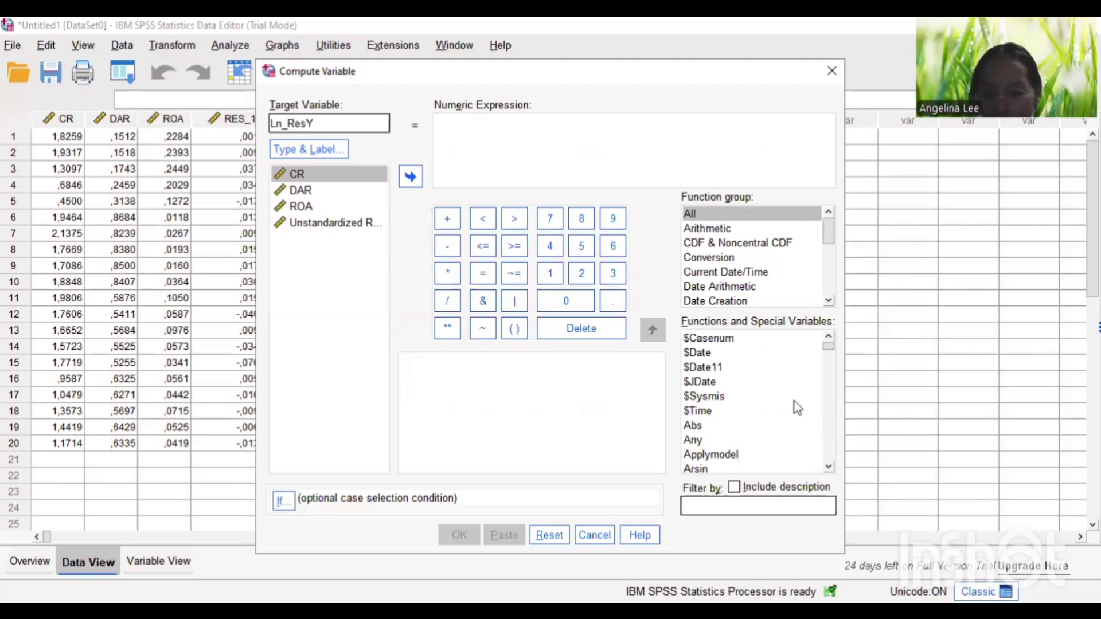
Define the numeric expression as LN(RES_1 ** 2) using the Ln function and the unstandardized residuals, and compute the variable.
left_click(829, 403)
left_click(834, 432)
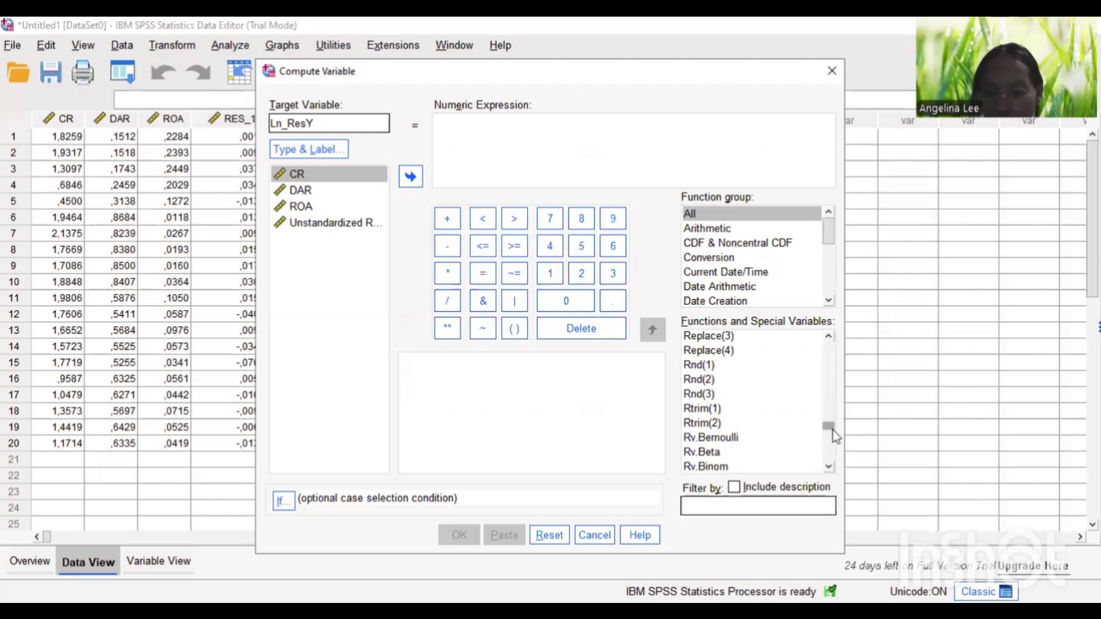
left_click(834, 434)
left_click(830, 401)
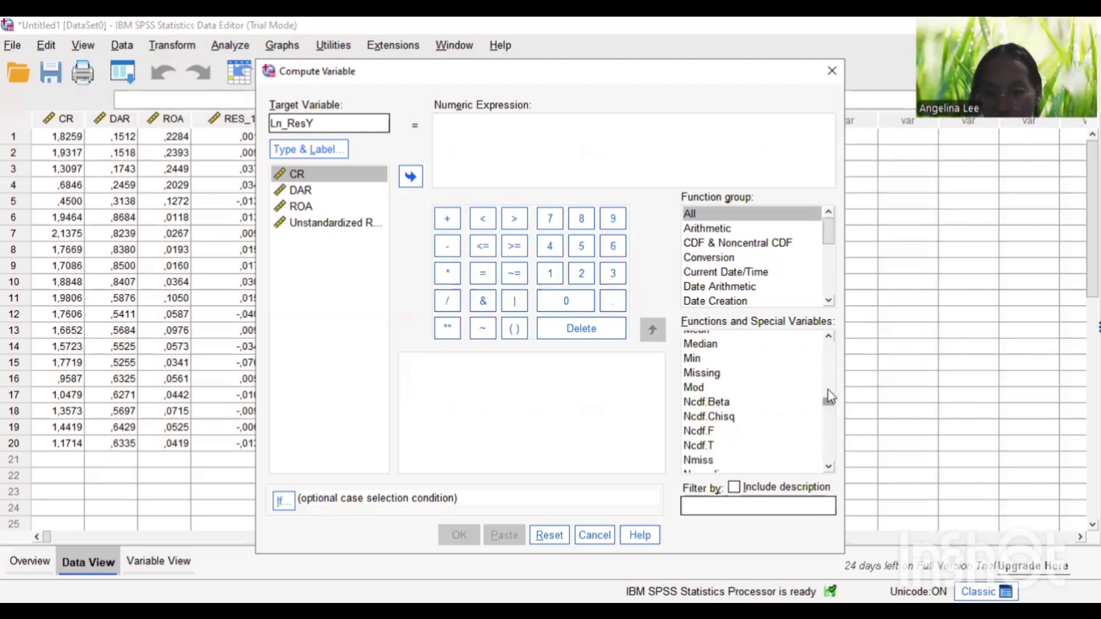
left_click(828, 389)
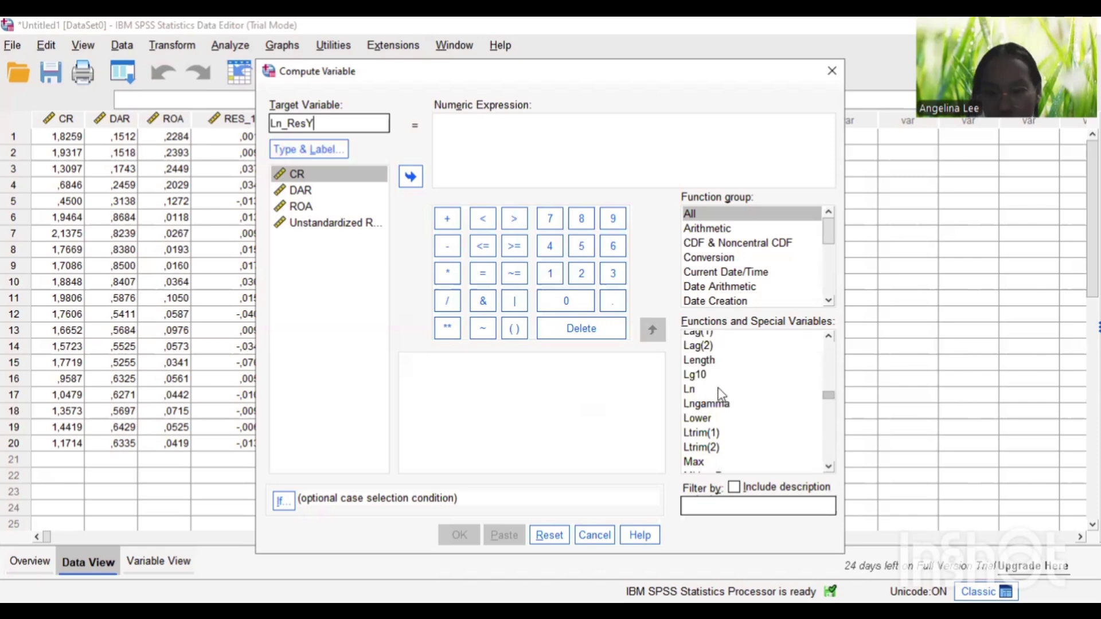
double_click(719, 392)
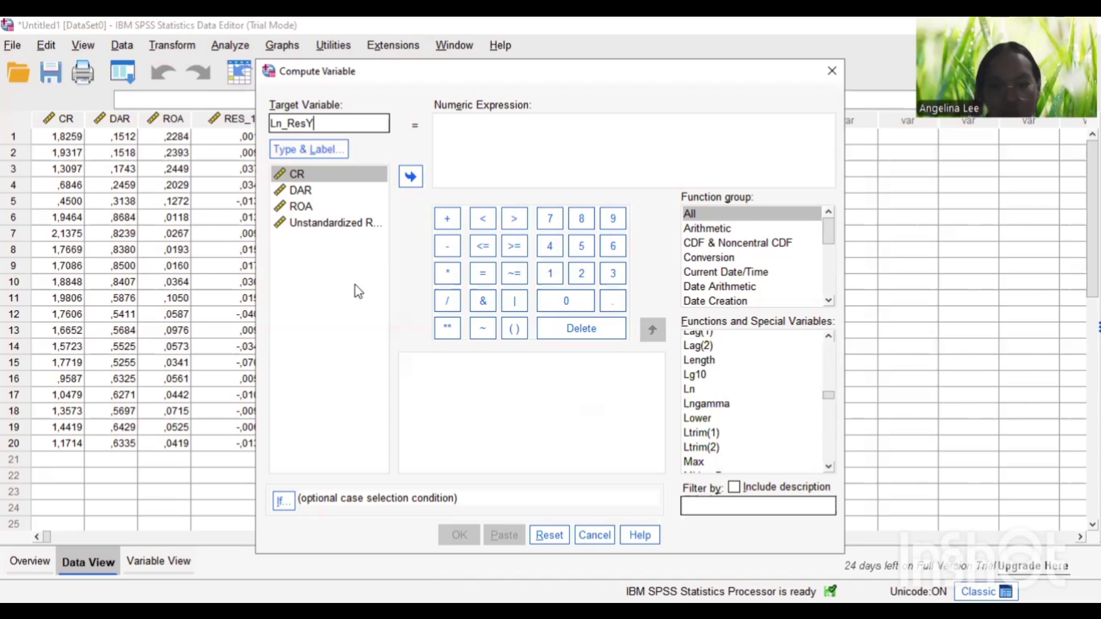
double_click(327, 224)
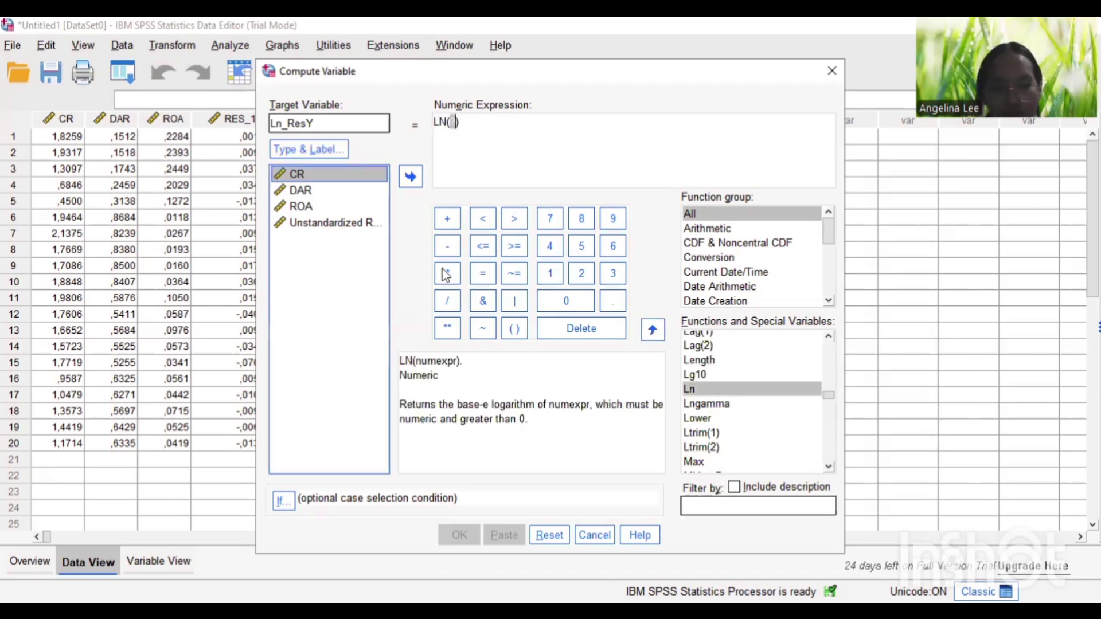
left_click(453, 331)
left_click(581, 273)
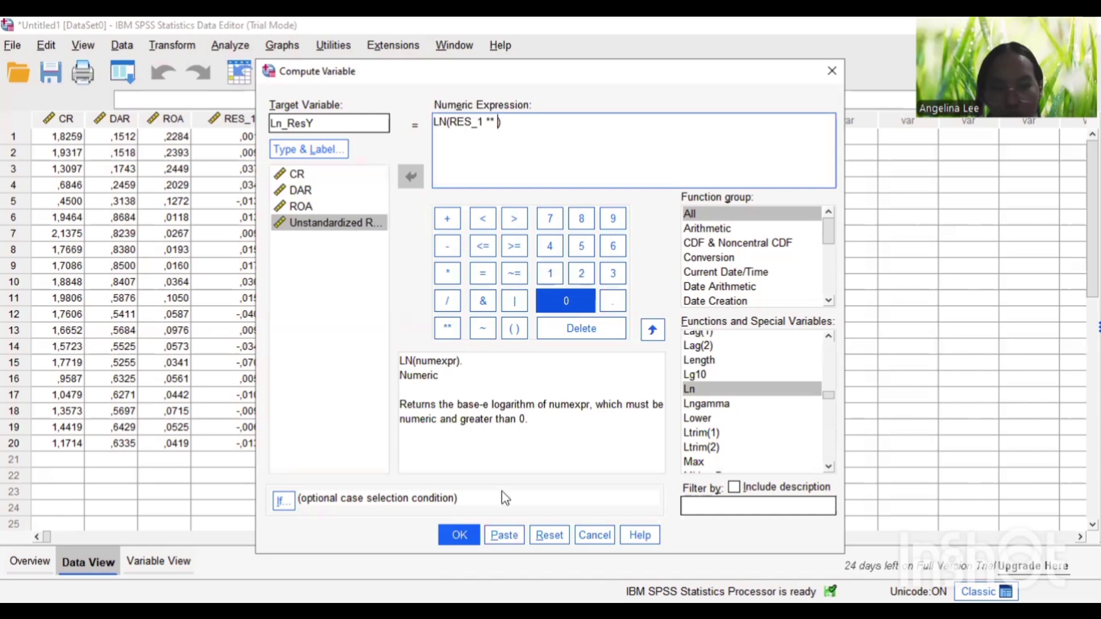
left_click(459, 535)
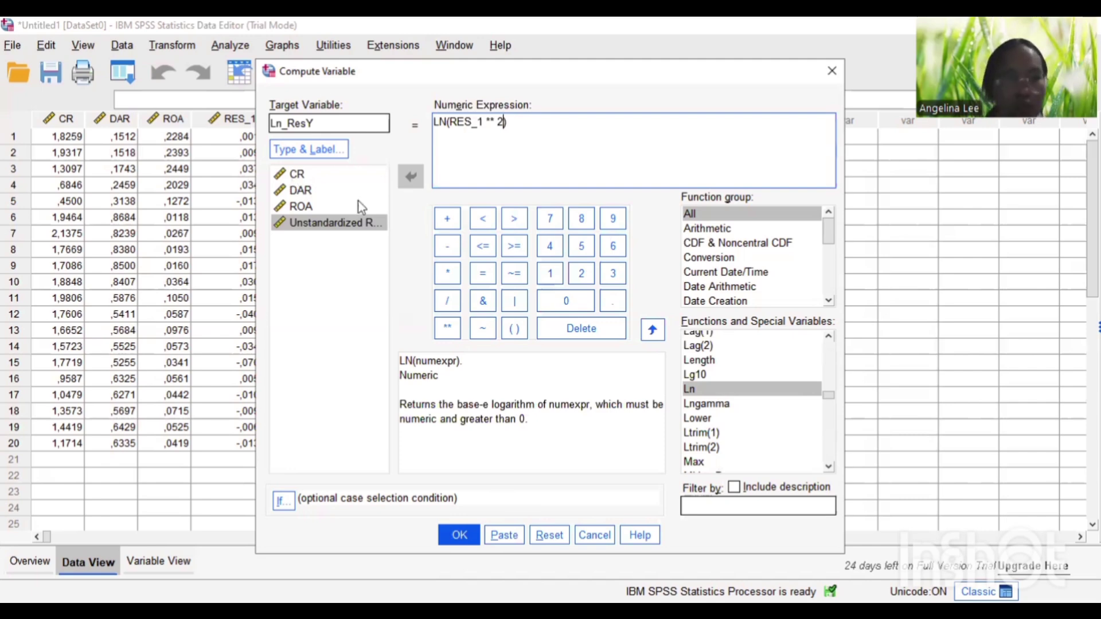
key("Return")
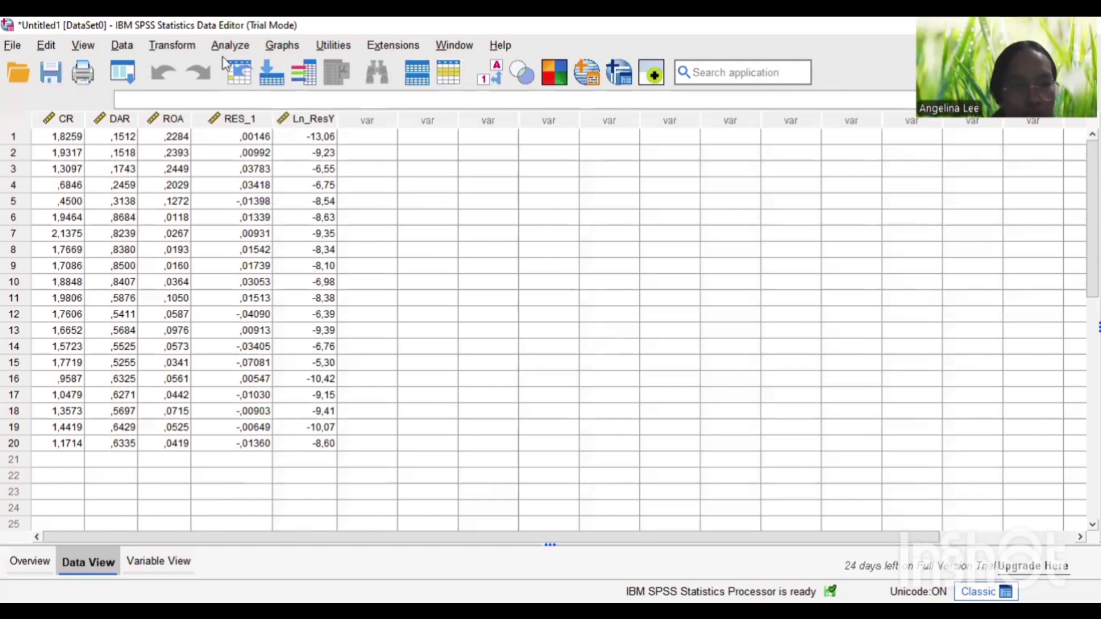
Start another variable computation and name the target variable ABSResY.
left_click(195, 43)
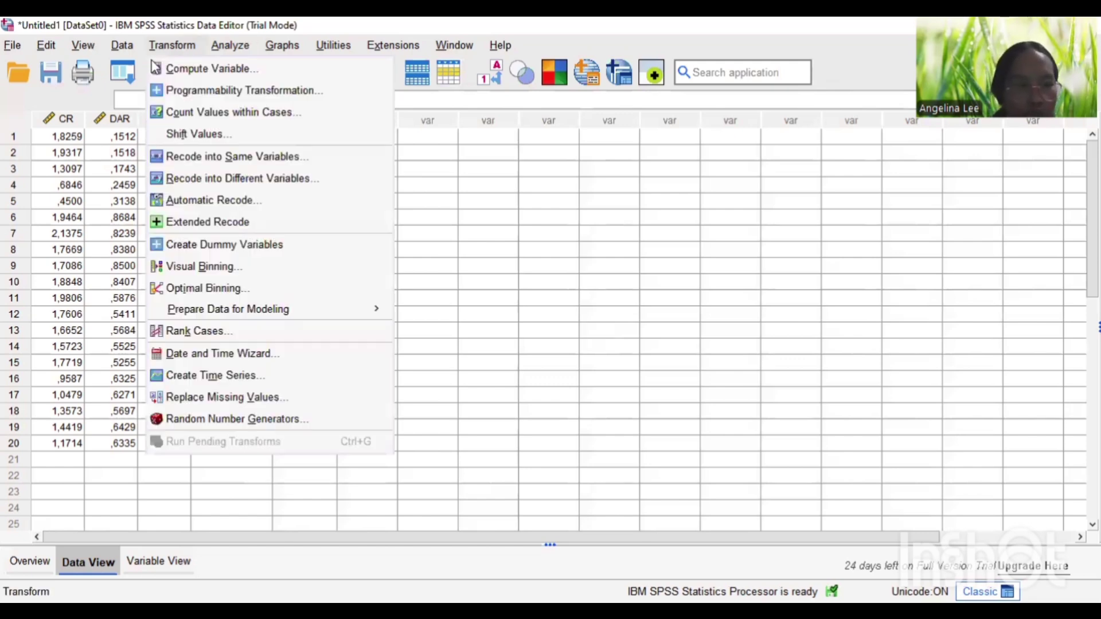
left_click(209, 68)
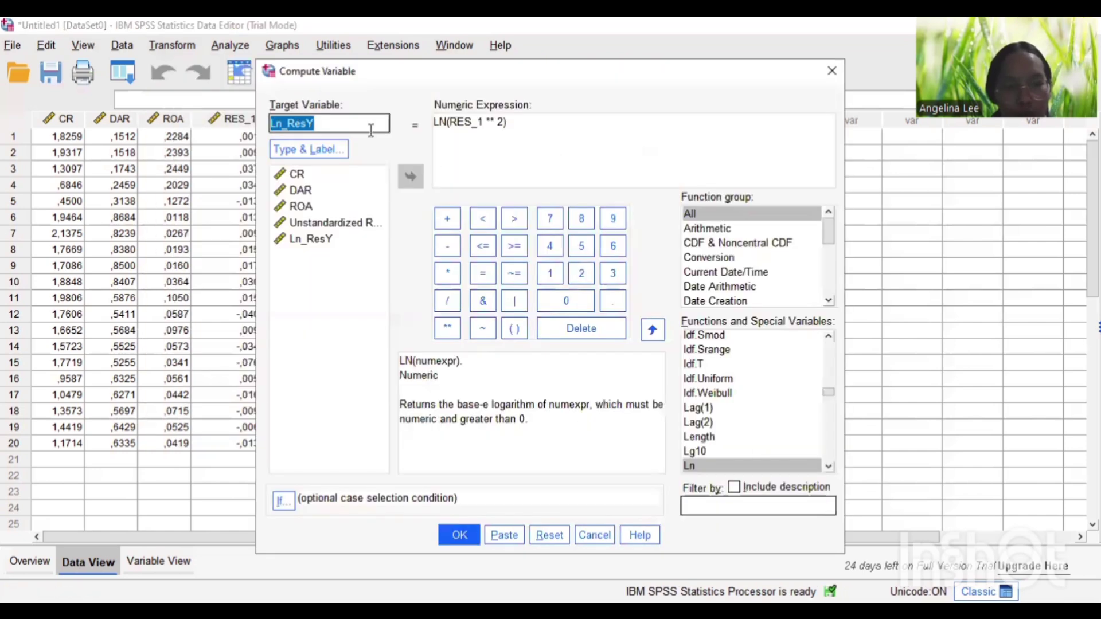
type("A")
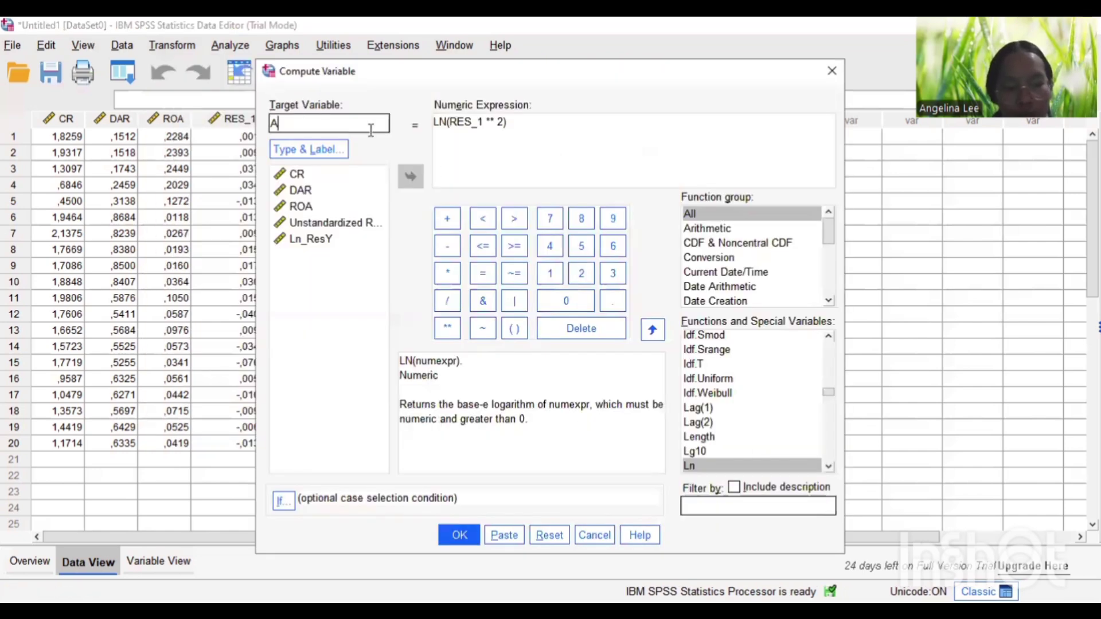
type("BDResY")
left_click(290, 125)
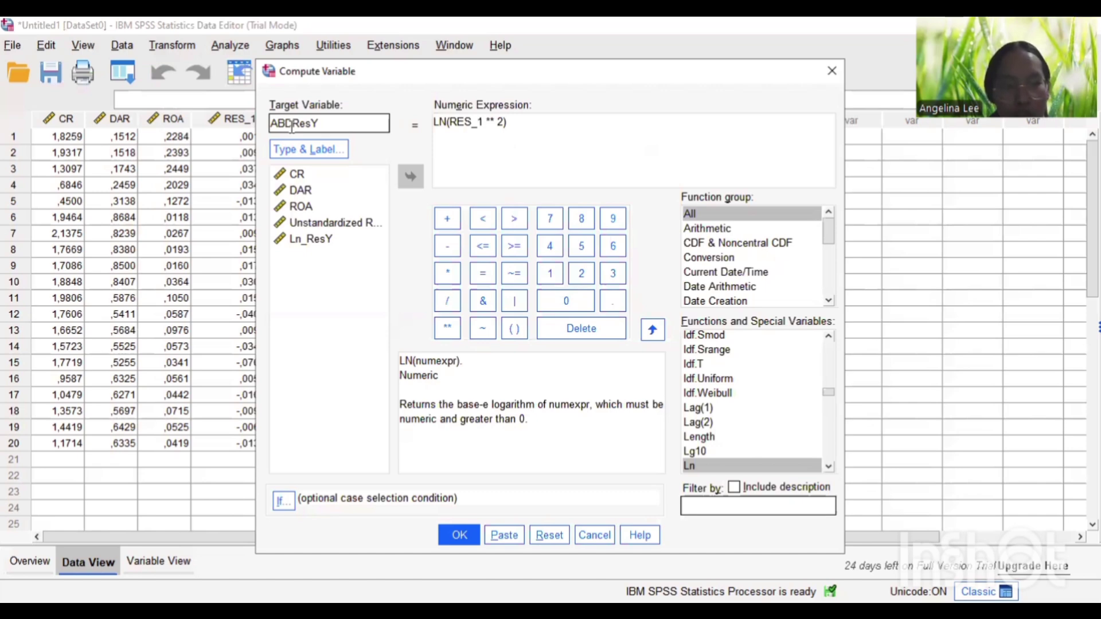
key("BackSpace")
type("S")
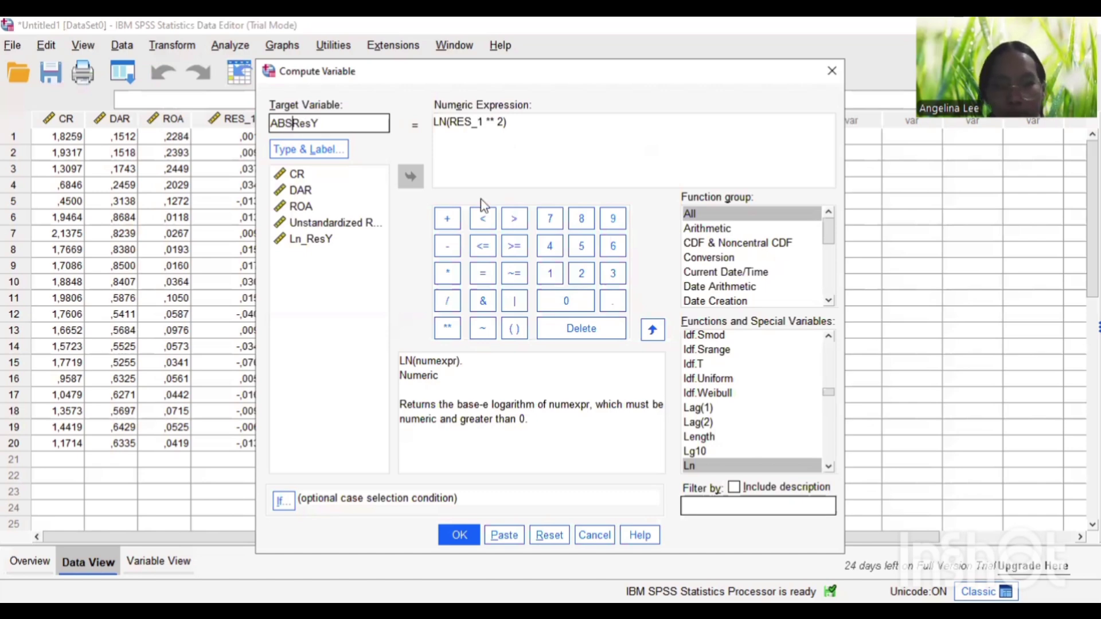
Replace the numeric expression with ABS(RES_1) using the Abs function and the unstandardized residuals, and compute the variable.
left_click_drag(830, 392, 826, 344)
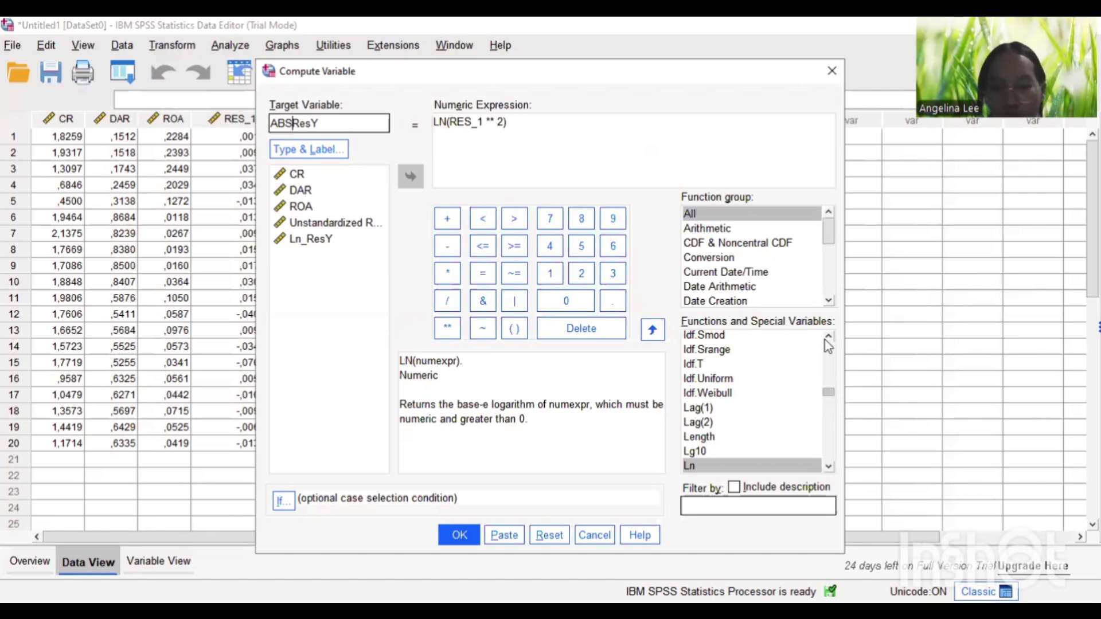
double_click(720, 427)
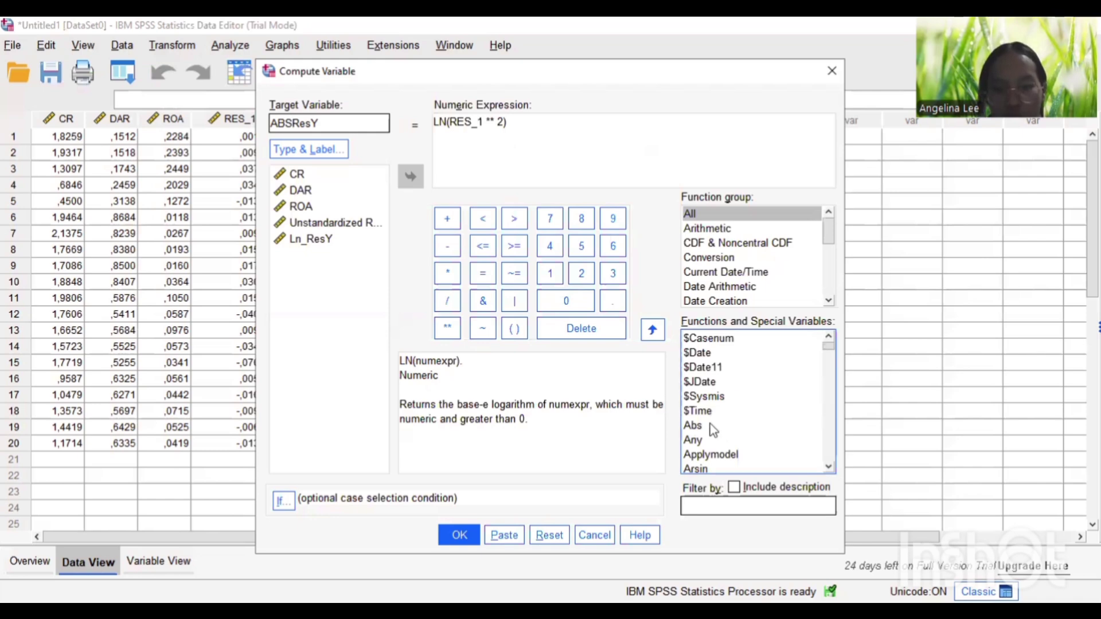
left_click_drag(595, 126, 434, 122)
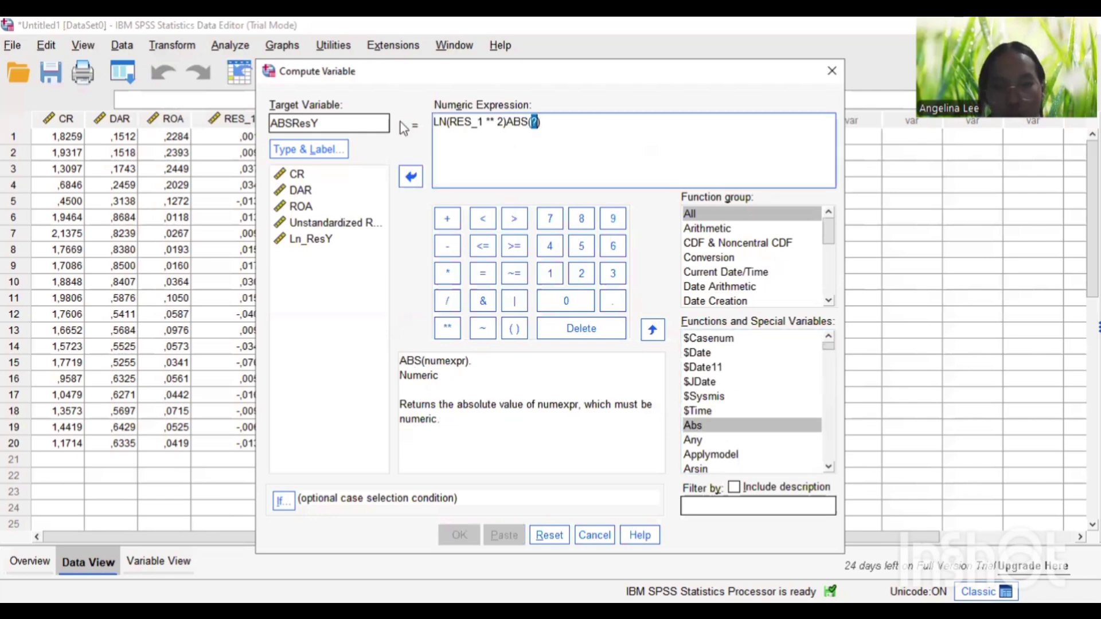
key("Delete")
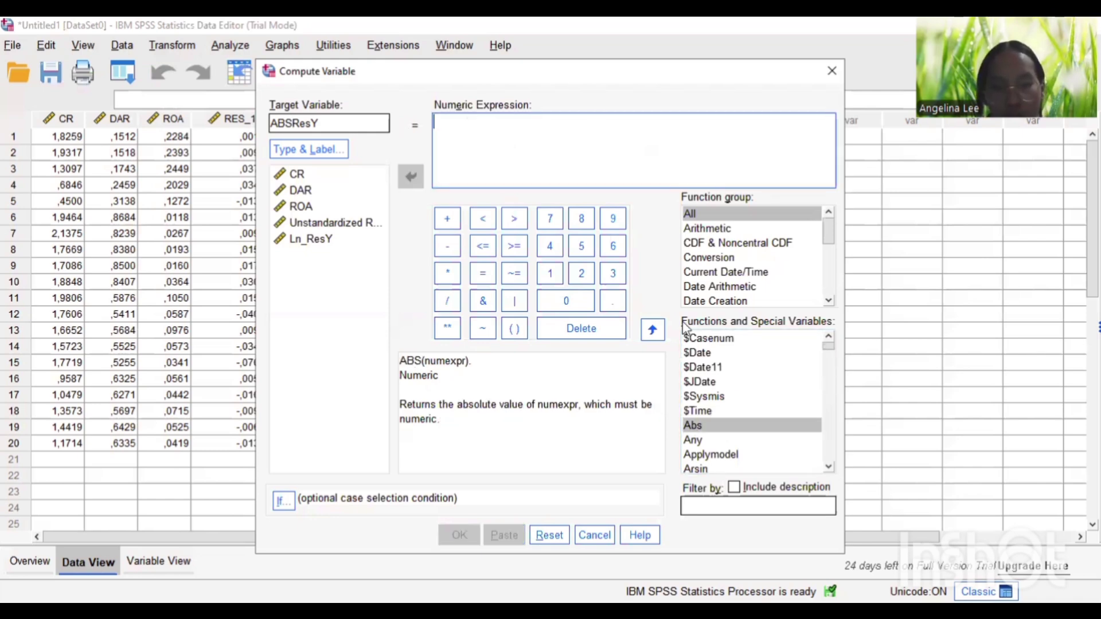
double_click(722, 427)
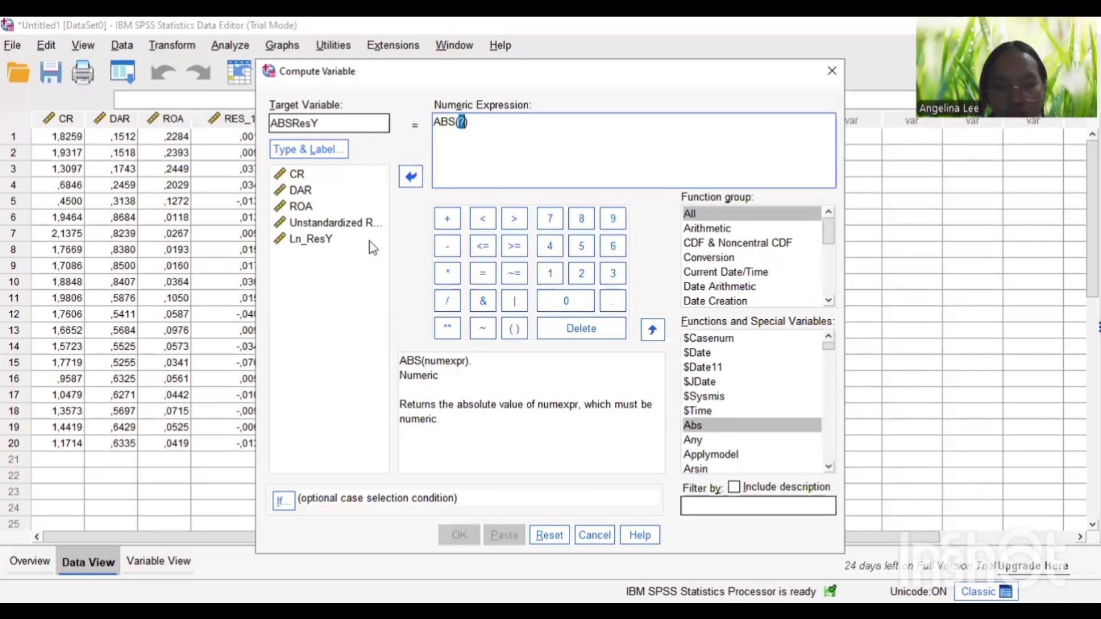
double_click(316, 225)
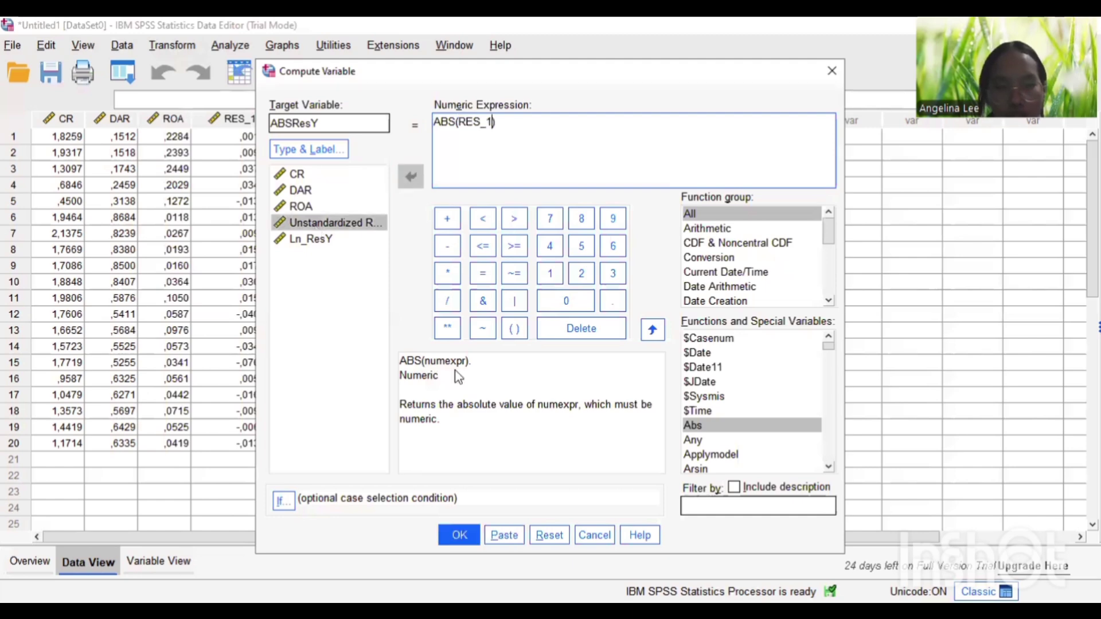
left_click(461, 538)
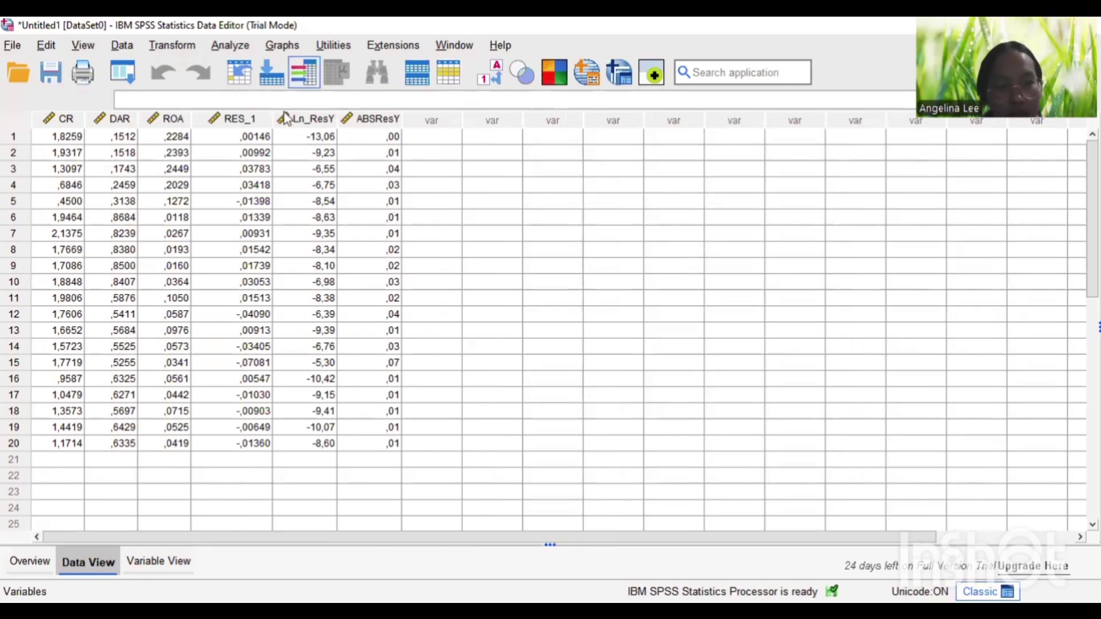
Set the decimals of both Ln_ResY and ABSResY to 4 and return to the data values.
left_click(170, 561)
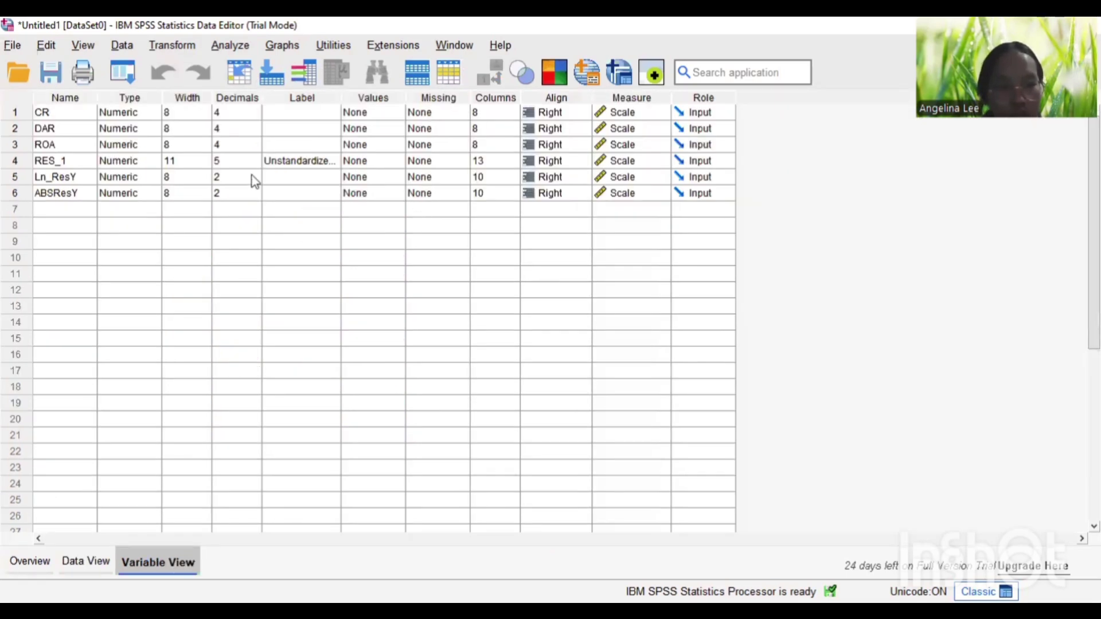
left_click(256, 181)
type("4")
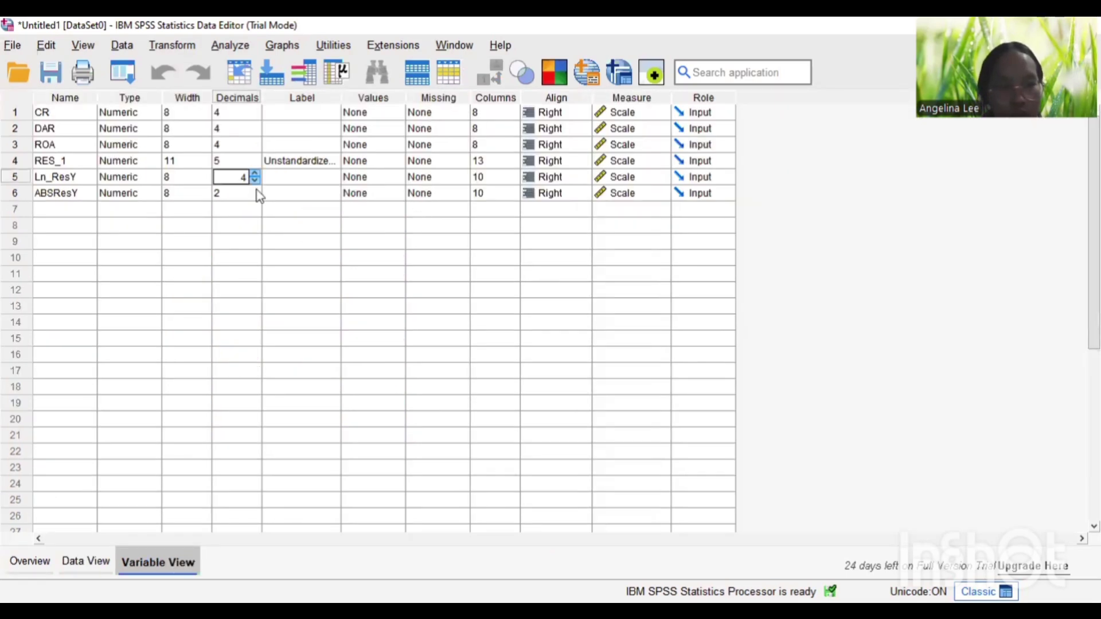
left_click(258, 194)
type("4")
key("Return")
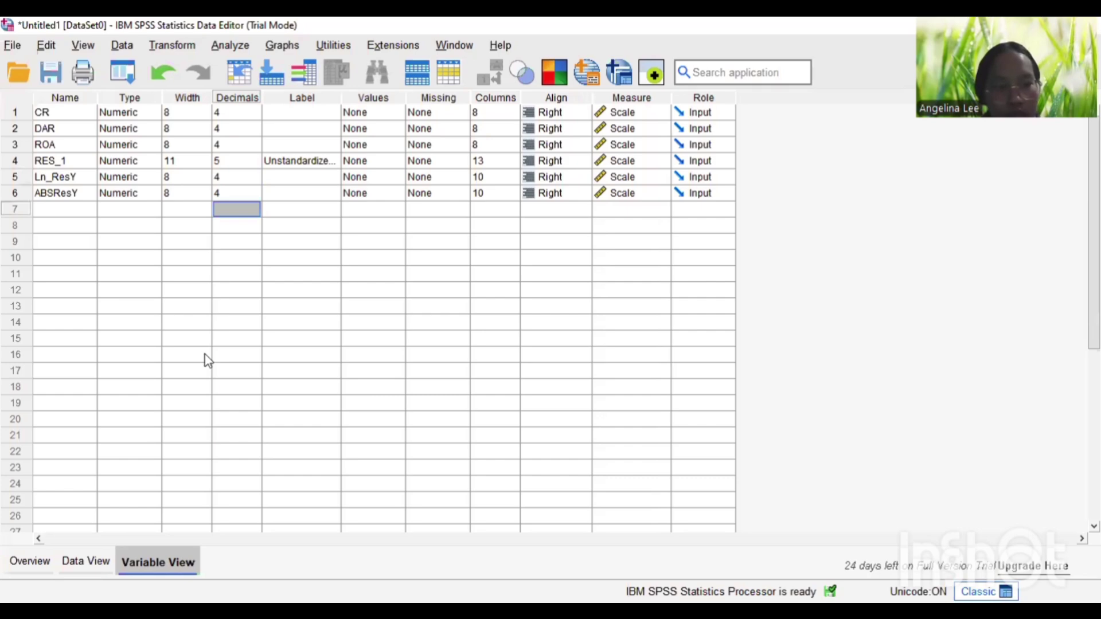
left_click(93, 567)
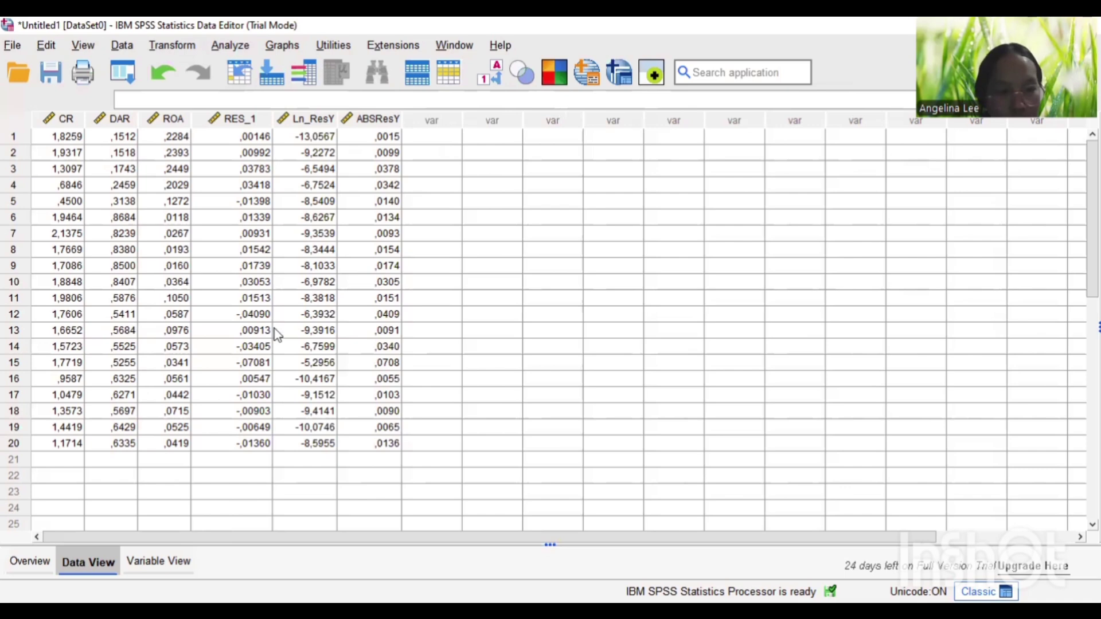
Set the decimals of the ABSResY variable to 5.
left_click(141, 570)
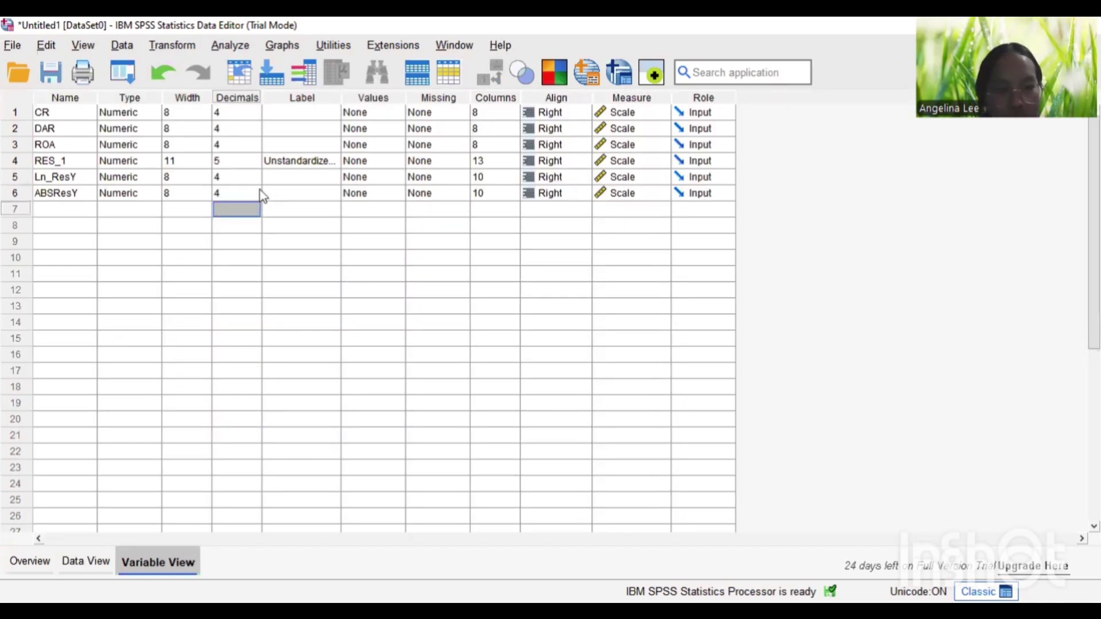
left_click(252, 192)
left_click(257, 189)
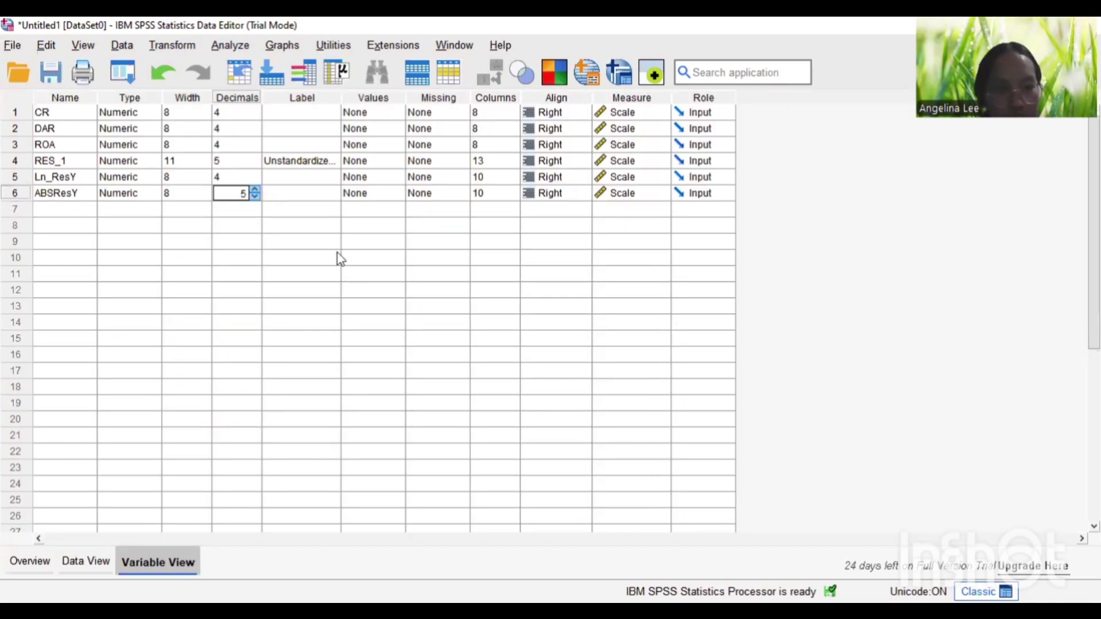
Return to the data values and run a legacy one-sample Kolmogorov-Smirnov test against the normal distribution on the unstandardized residuals (RES_1).
key("Return")
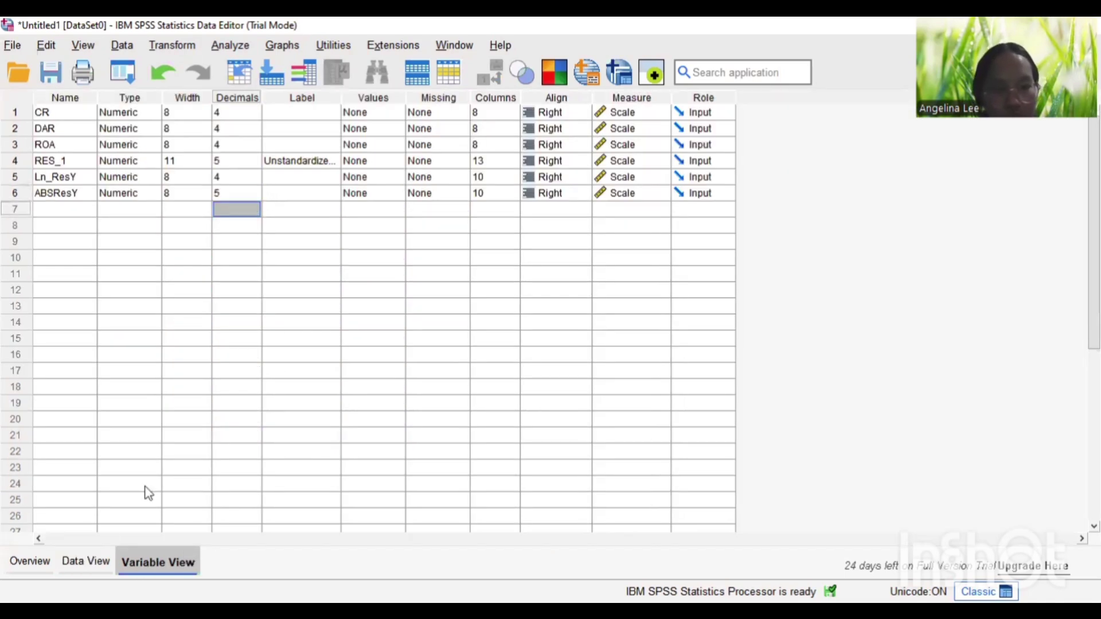
left_click(89, 554)
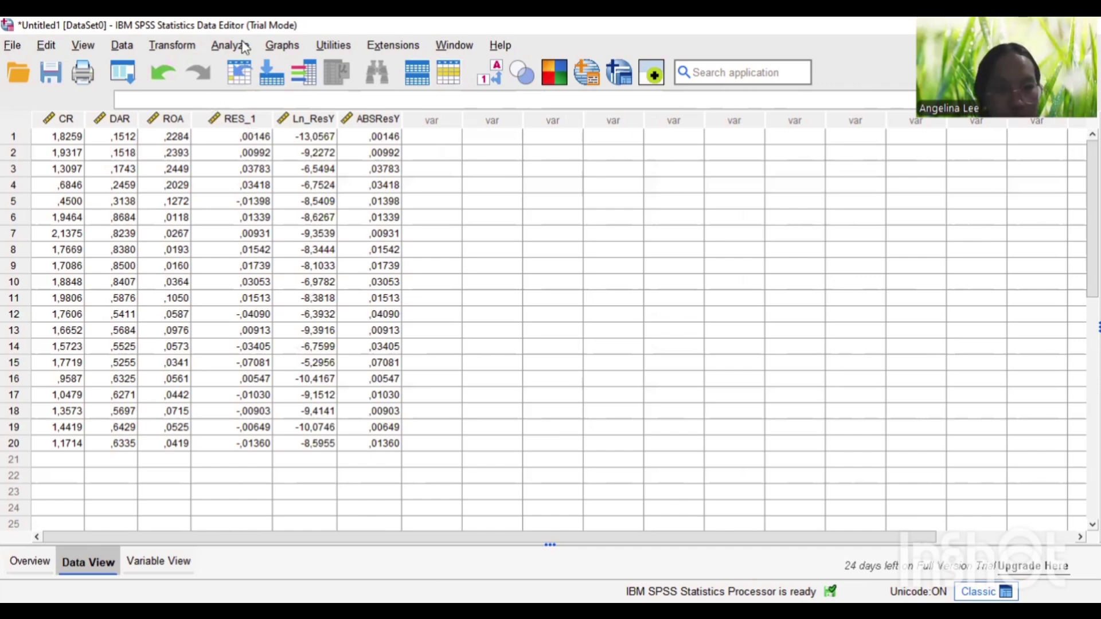
mouse_move(408, 417)
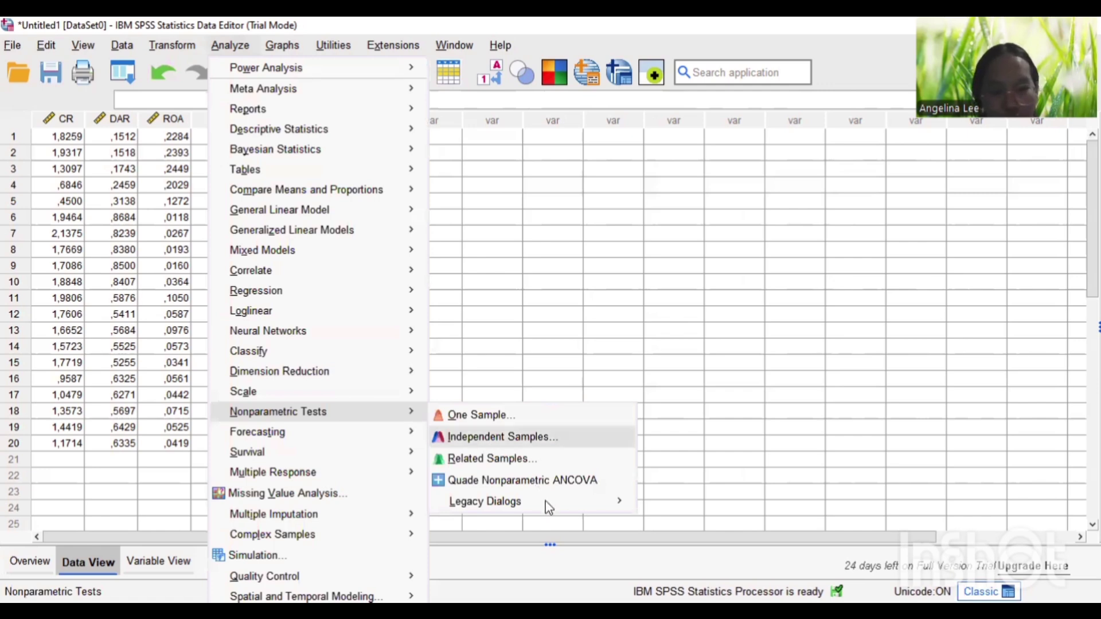
mouse_move(545, 502)
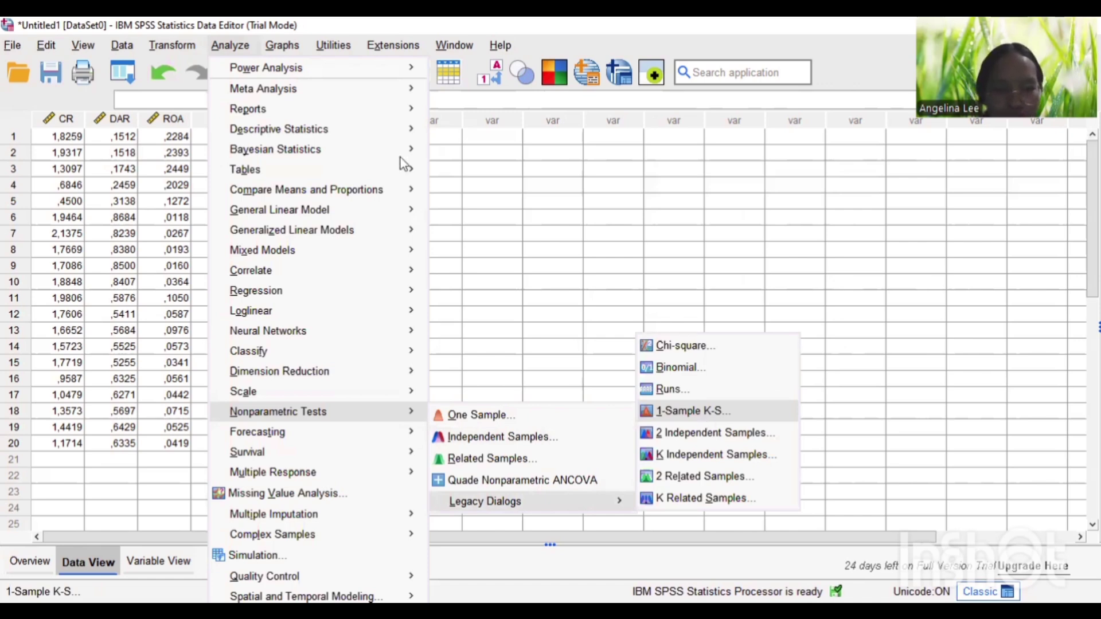
key("Return")
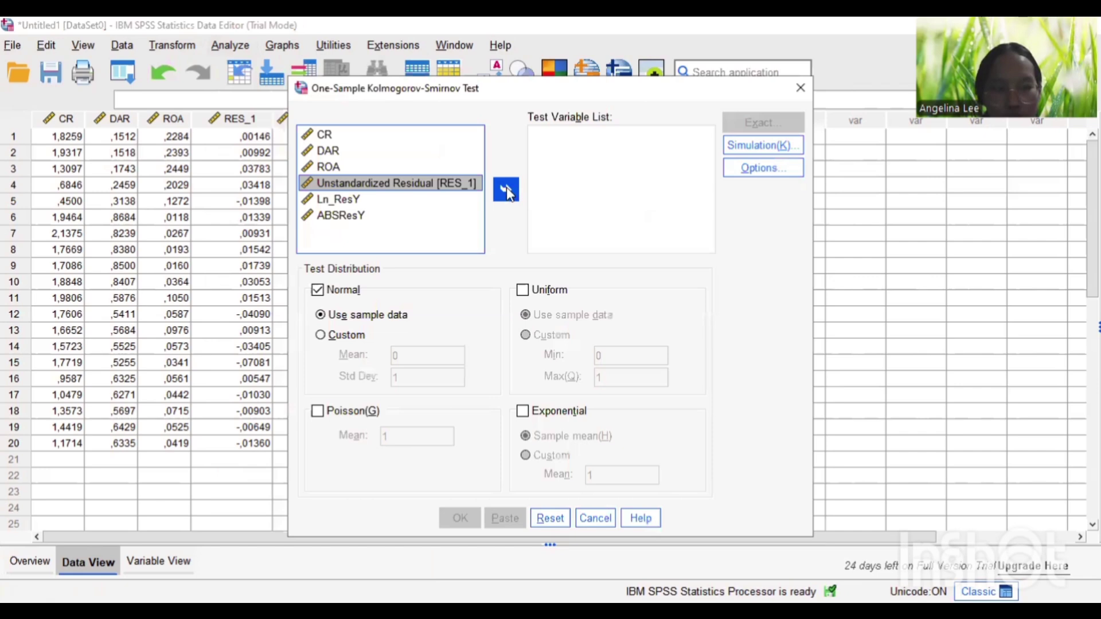
left_click(505, 190)
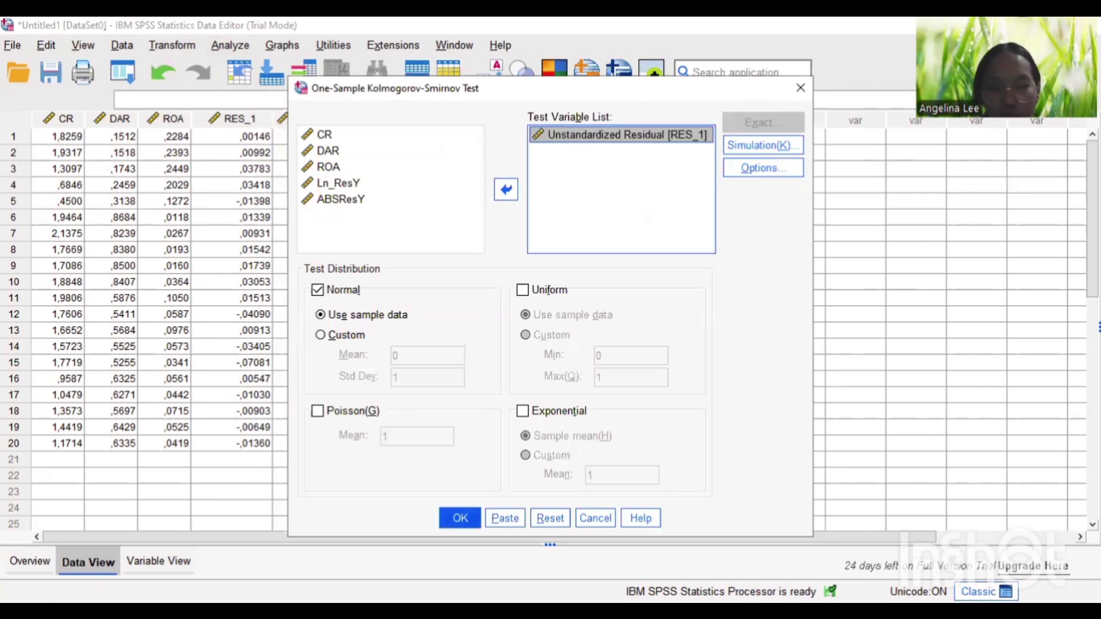
left_click(460, 518)
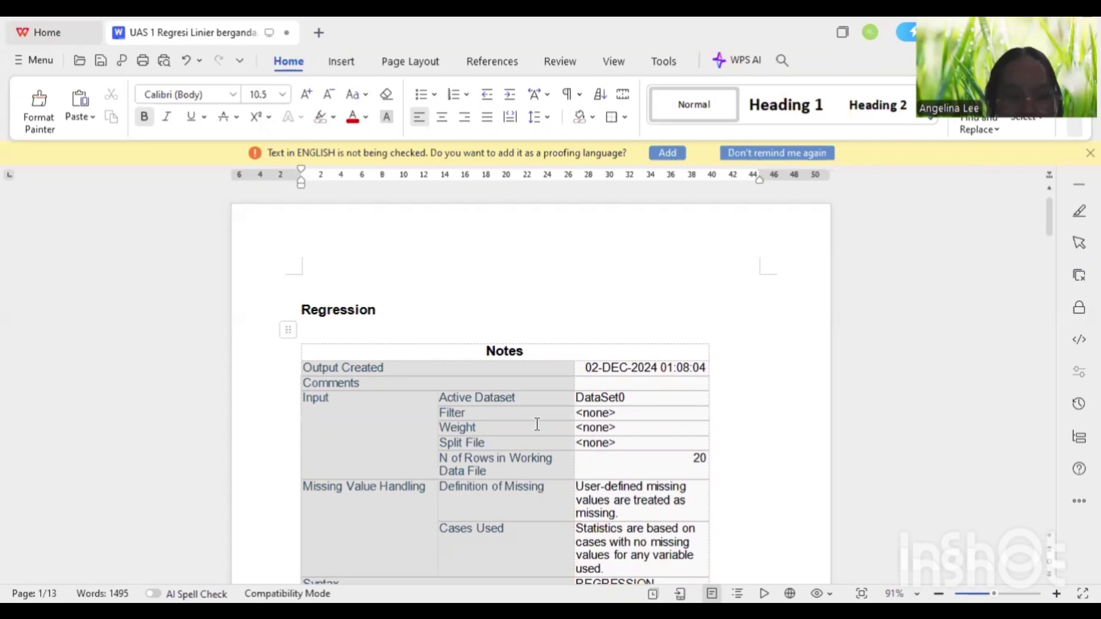
Switch to the exported output document in WPS Writer and examine its regression tables, from the notes through the residuals statistics.
scroll(359, 216, "down", 1)
left_click(393, 263)
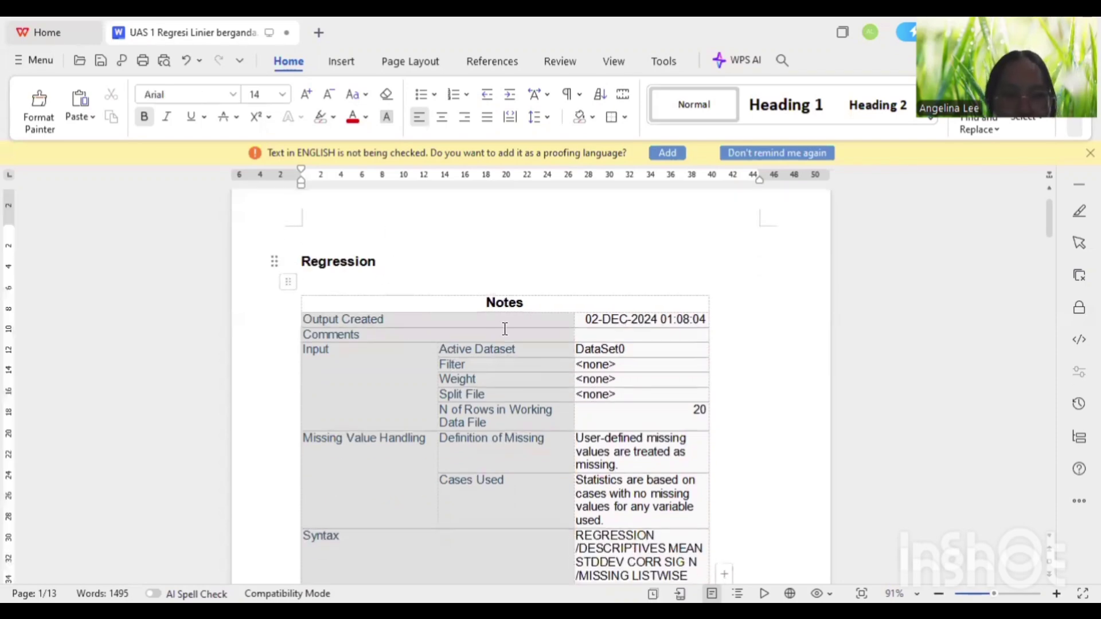
scroll(714, 341, "down", 1)
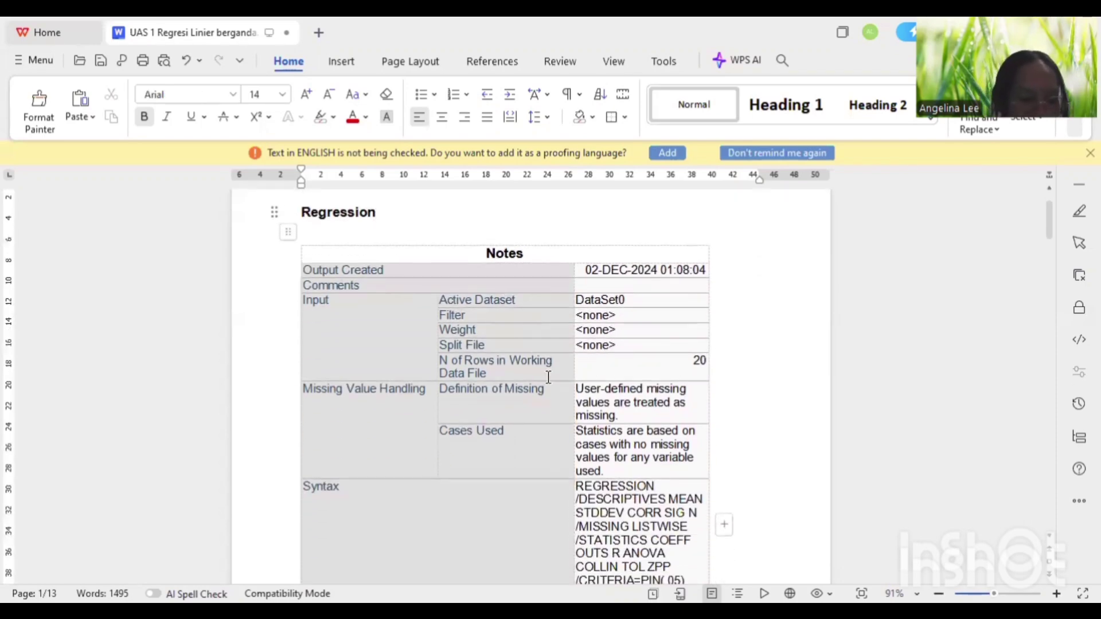
scroll(548, 376, "down", 10)
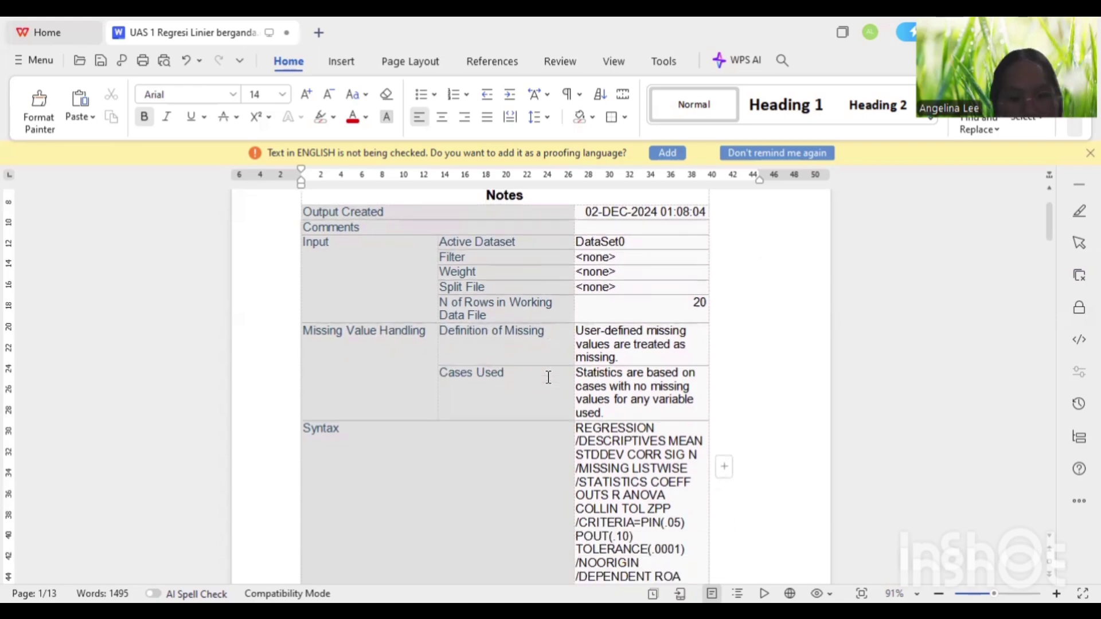
scroll(548, 376, "down", 10)
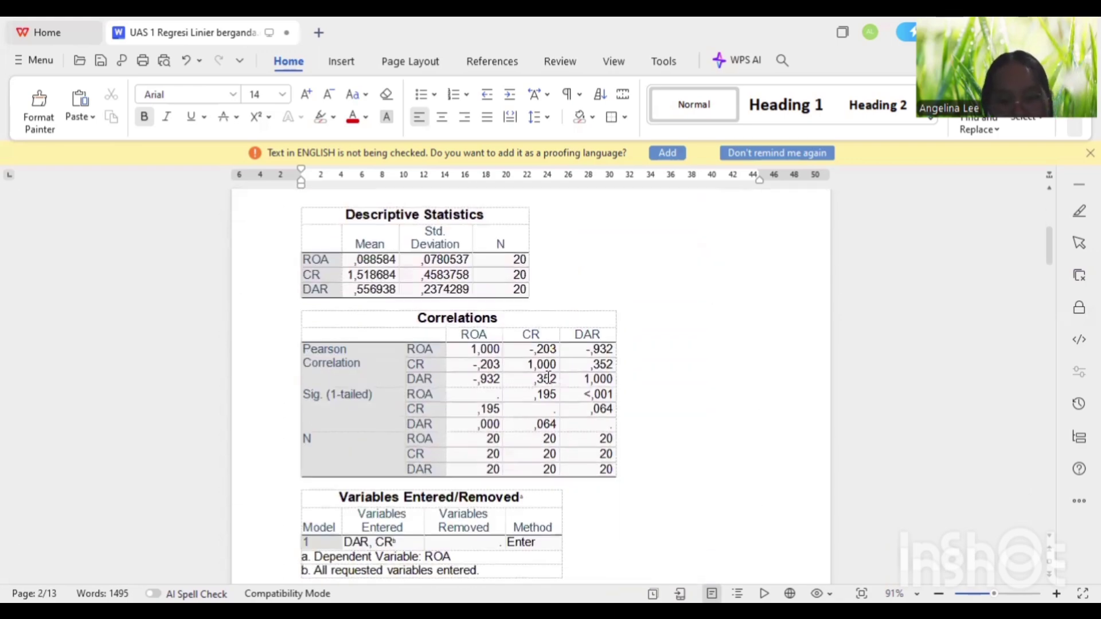
scroll(548, 376, "down", 10)
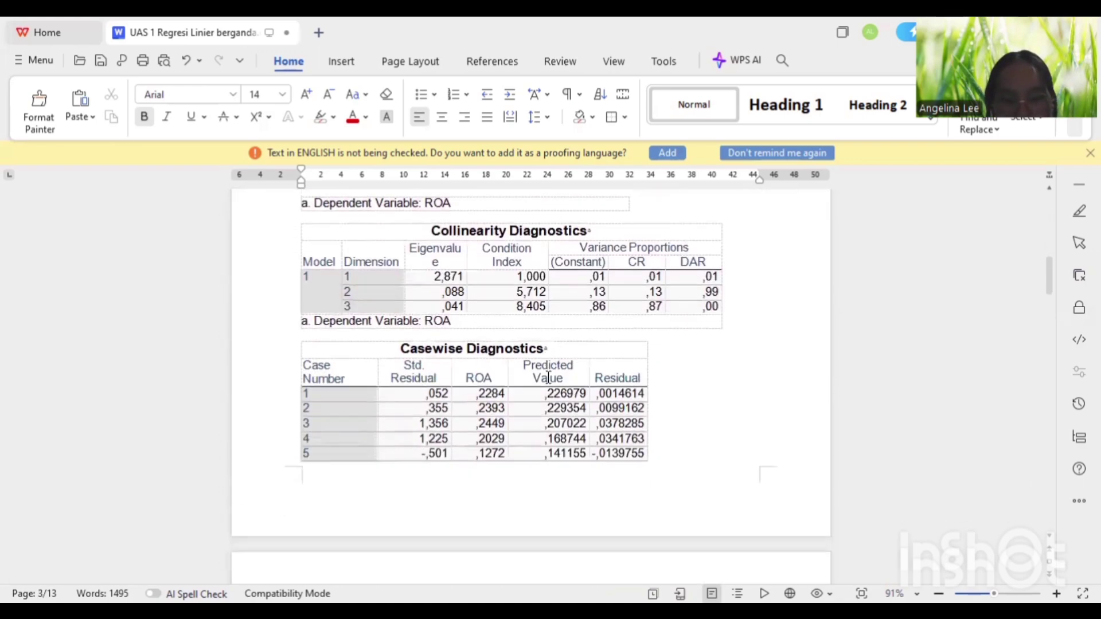
scroll(548, 377, "down", 5)
scroll(548, 376, "up", 8)
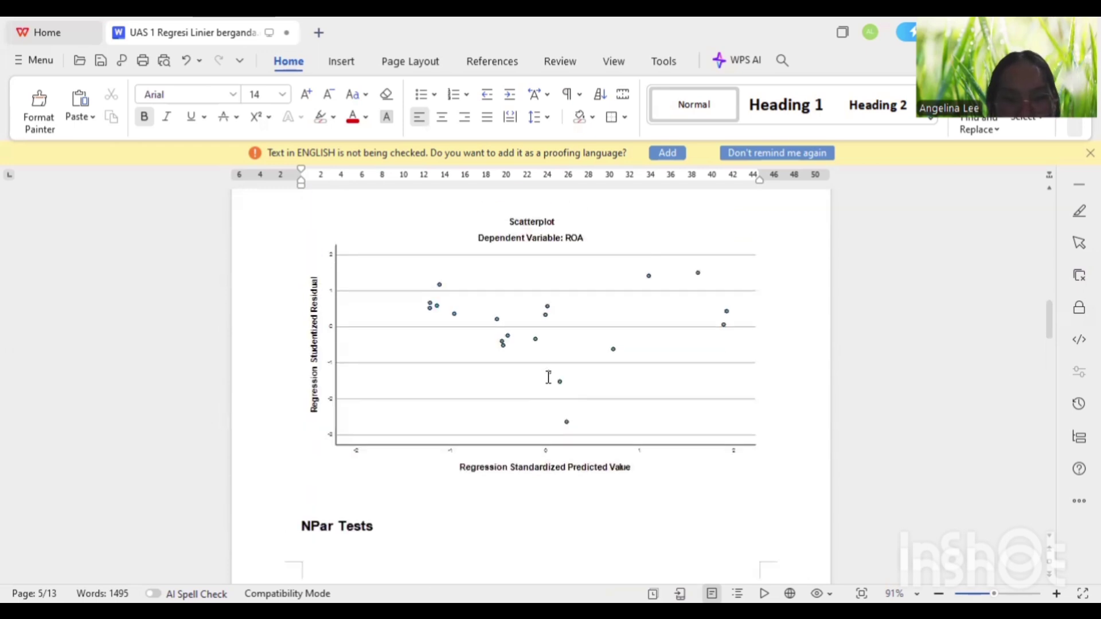
scroll(548, 377, "up", 3)
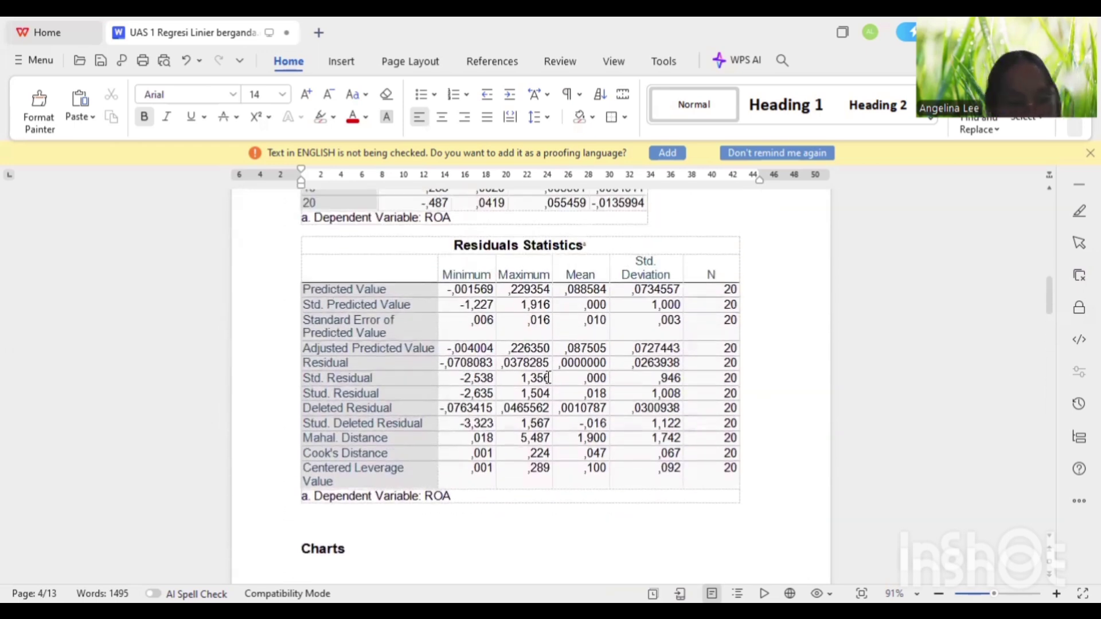
Examine the normal P-P plot of the regression standardized residual and the residual scatterplot for ROA.
scroll(548, 376, "down", 8)
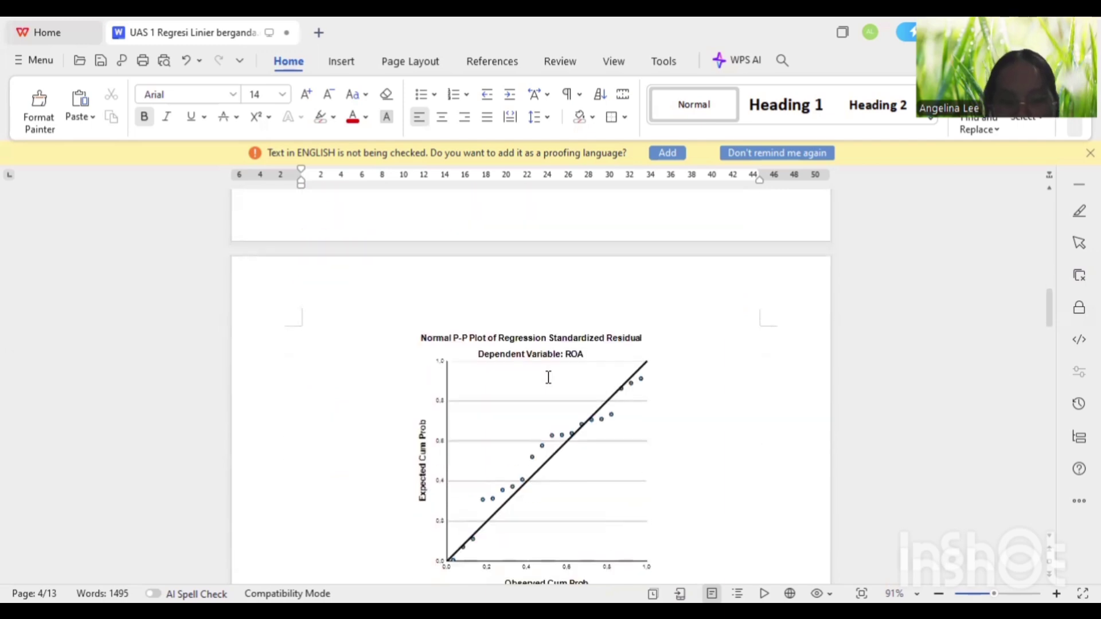
scroll(548, 376, "down", 3)
scroll(553, 344, "up", 2)
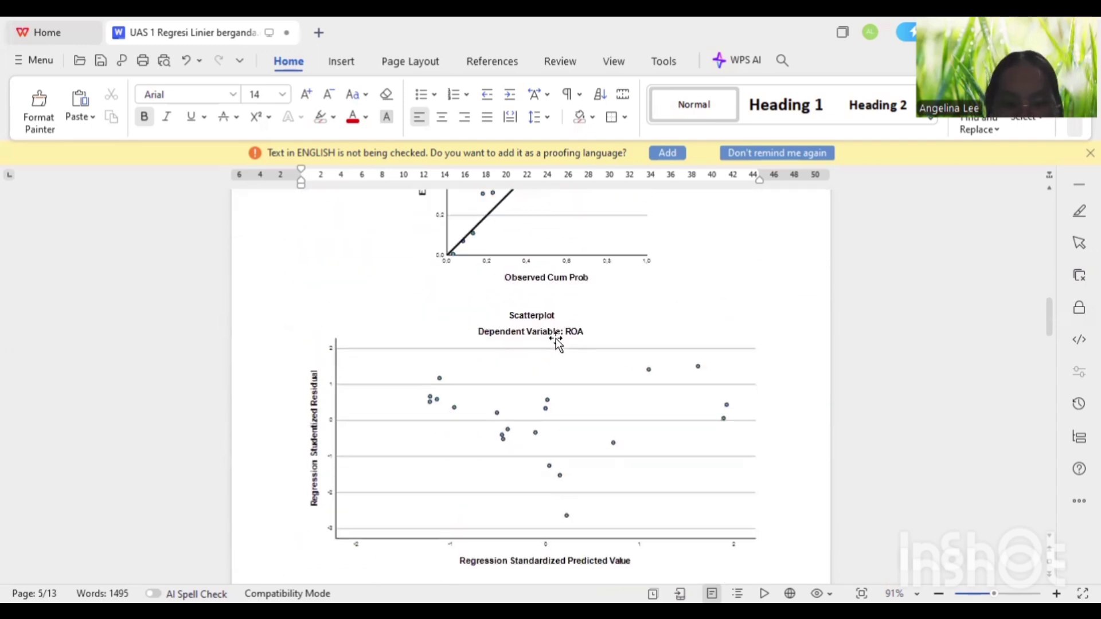
scroll(556, 341, "down", 2)
scroll(555, 339, "up", 2)
scroll(555, 339, "up", 5)
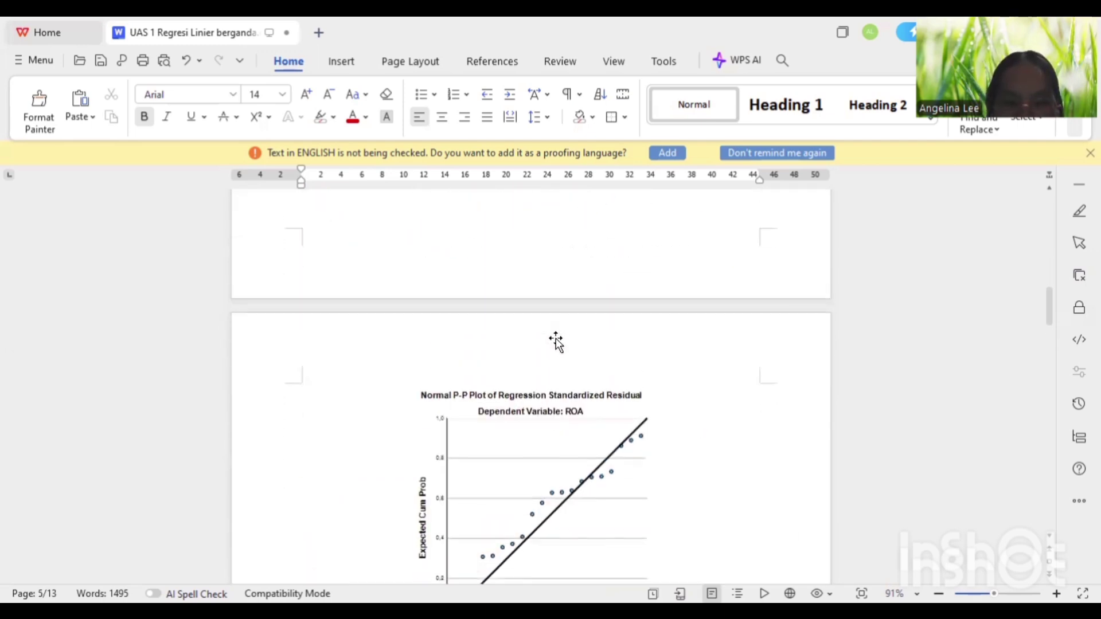
left_click(555, 367)
scroll(572, 435, "down", 1)
scroll(572, 434, "down", 1)
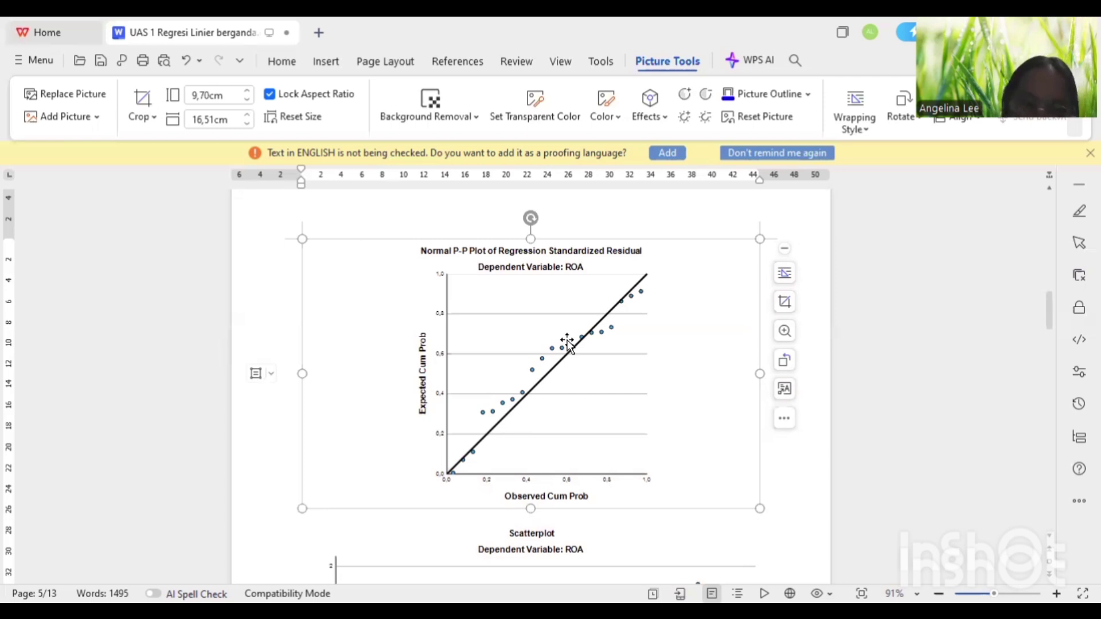
Add the bold red caption "Grafik untuk uji Normalitas data" under the Charts heading, above the normal P-P plot.
scroll(568, 342, "down", 2)
scroll(568, 342, "up", 3)
scroll(567, 343, "up", 5)
left_click(405, 278)
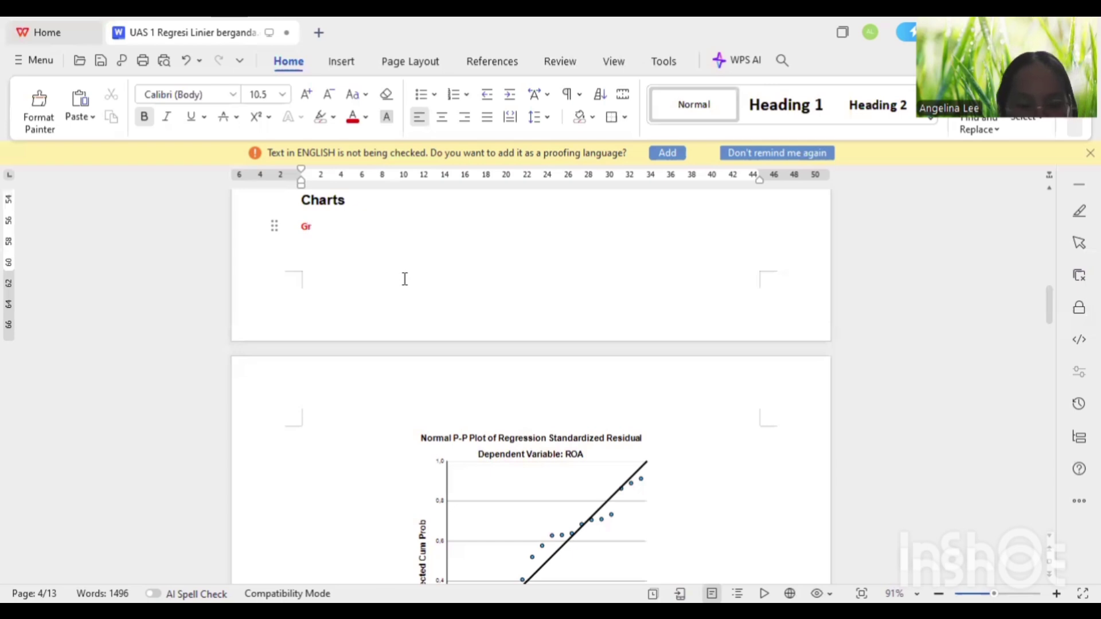
type("rafik untuk ")
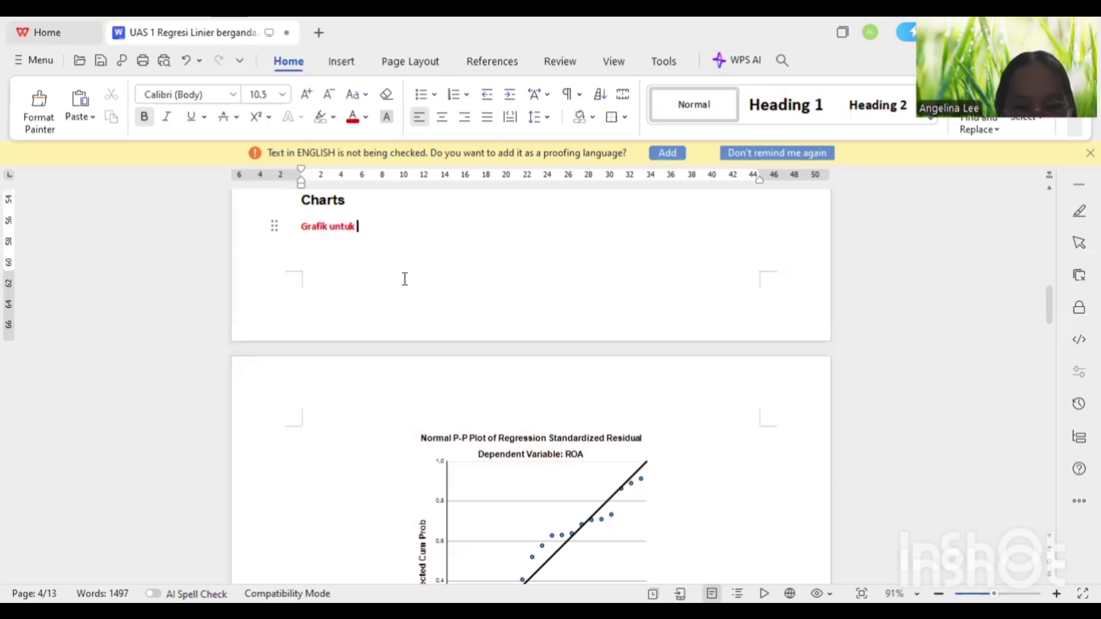
type("uji Norma")
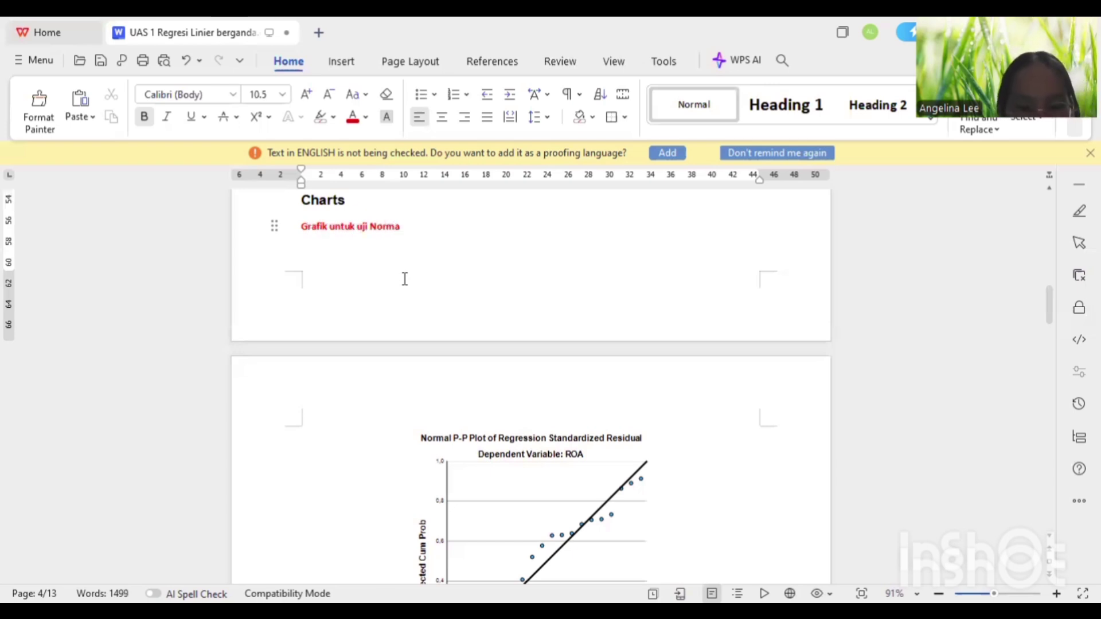
type("litas data")
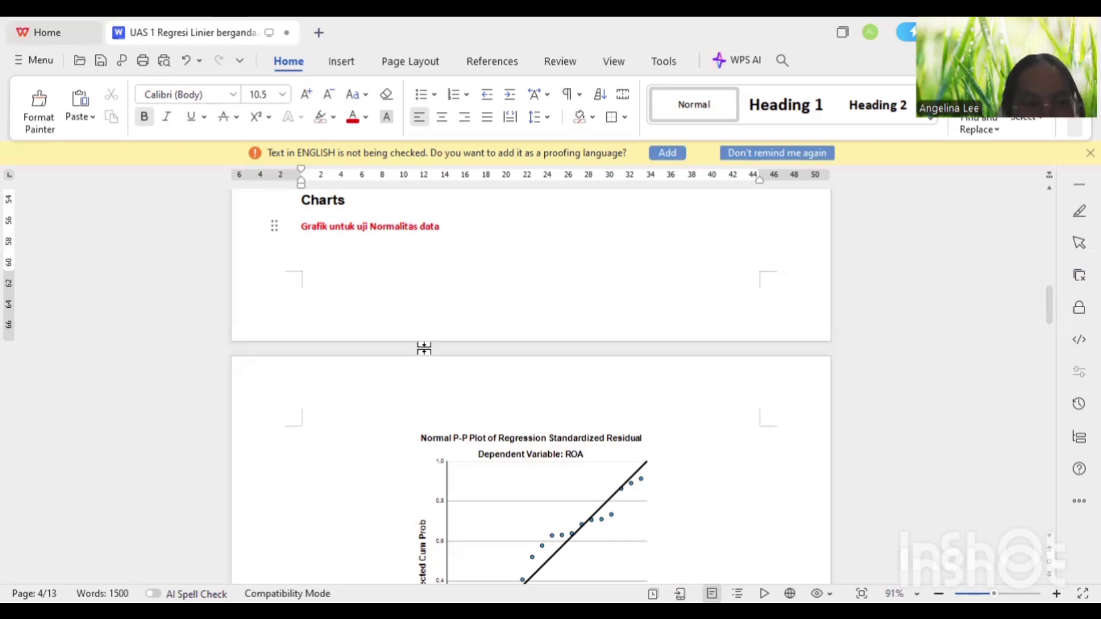
left_click(944, 355)
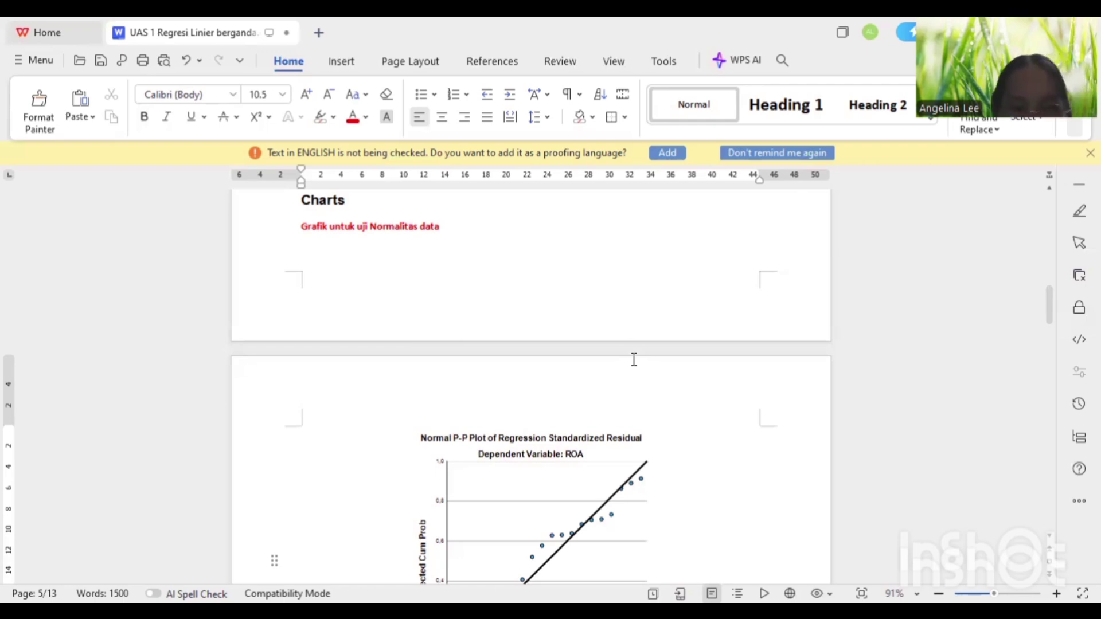
Add the note "Angka Sig > 0,05. 0,300> 0,05, maka dikatakan data normal" below the footnotes of the One-Sample Kolmogorov-Smirnov Test table.
scroll(634, 359, "down", 15)
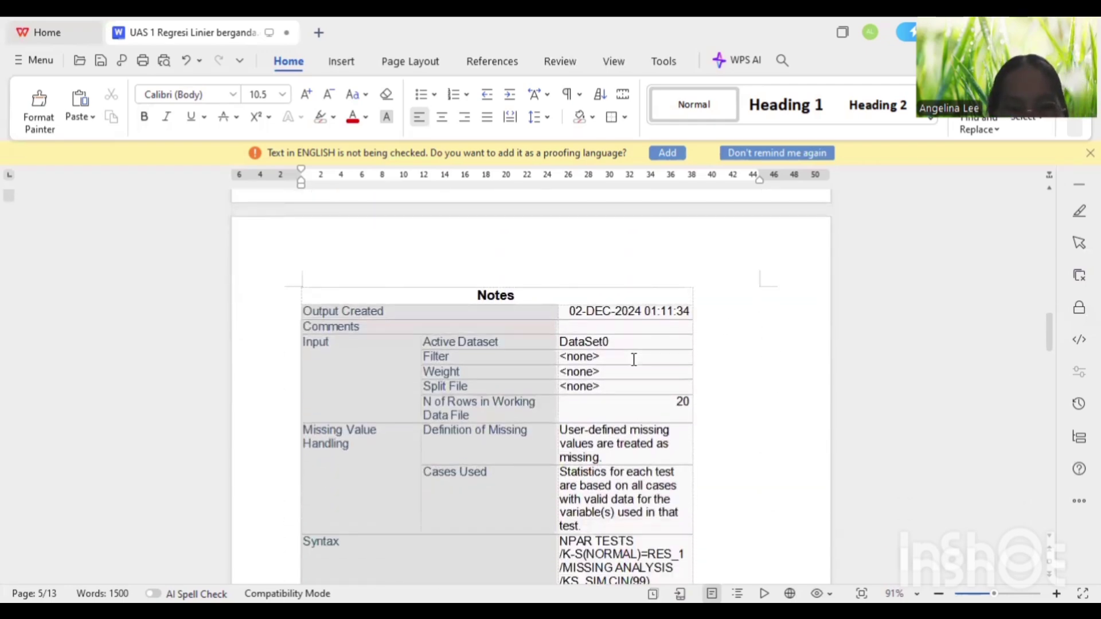
scroll(633, 359, "down", 5)
scroll(625, 391, "down", 1)
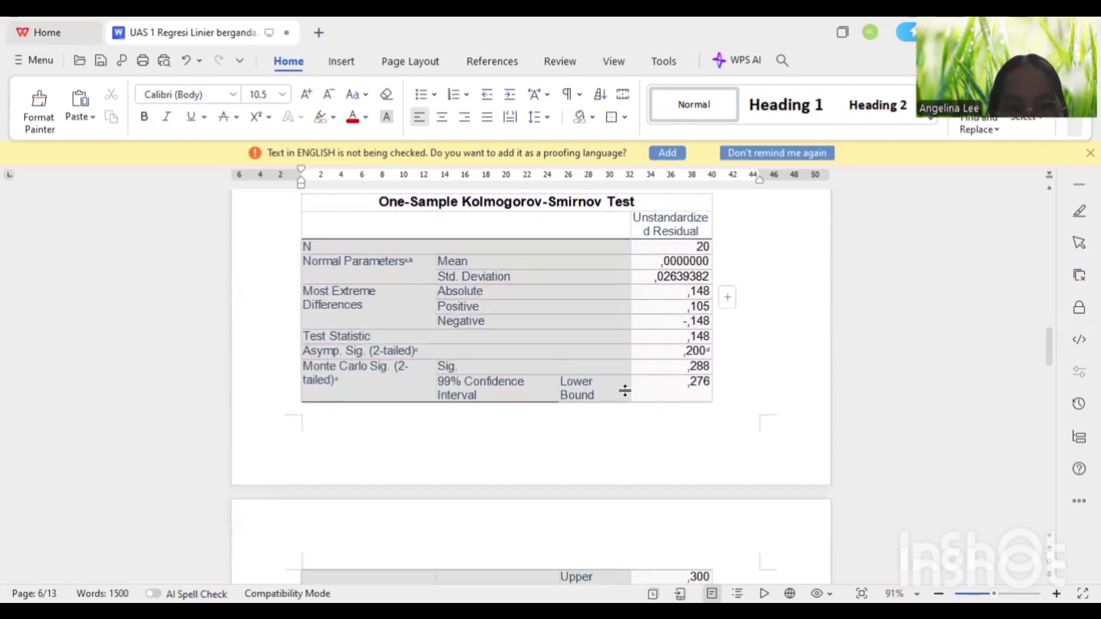
scroll(624, 391, "up", 2)
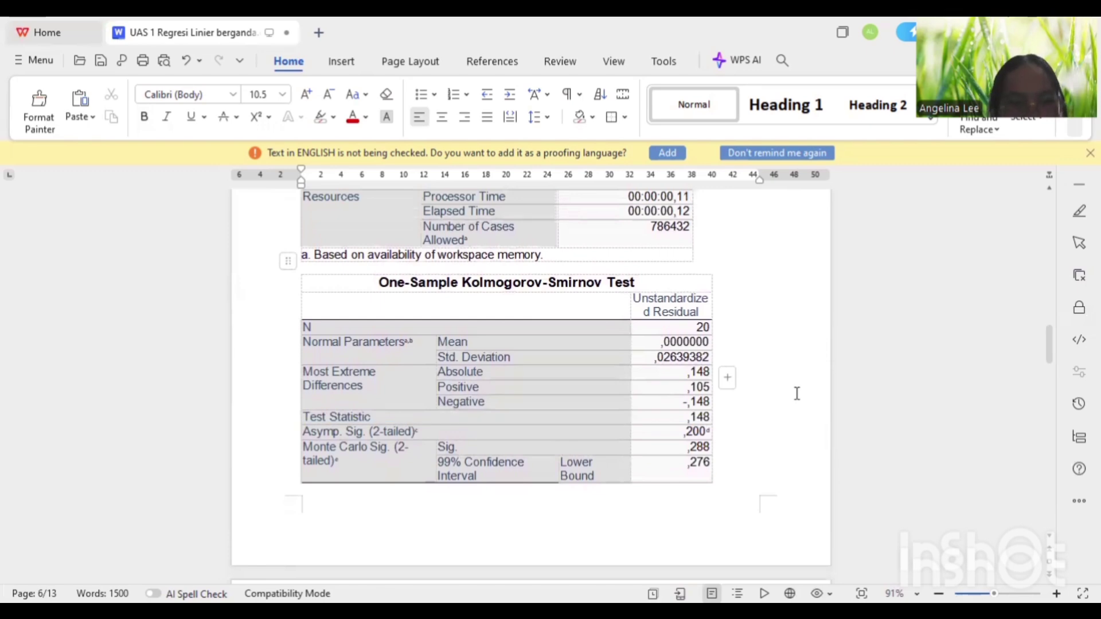
scroll(797, 393, "down", 8)
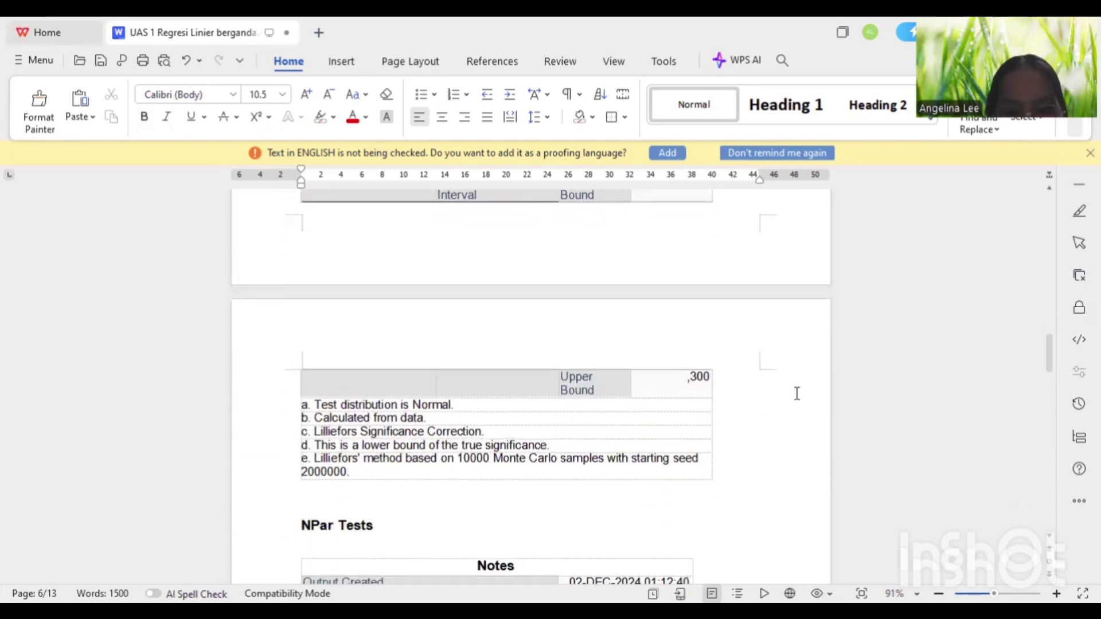
left_click(579, 431)
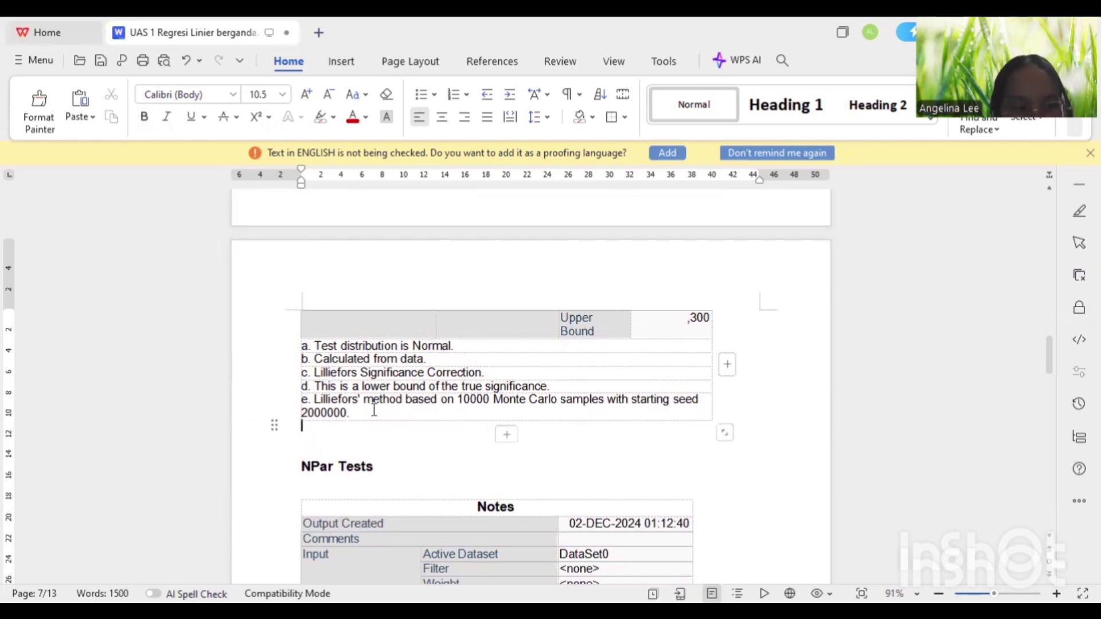
scroll(525, 253, "up", 5)
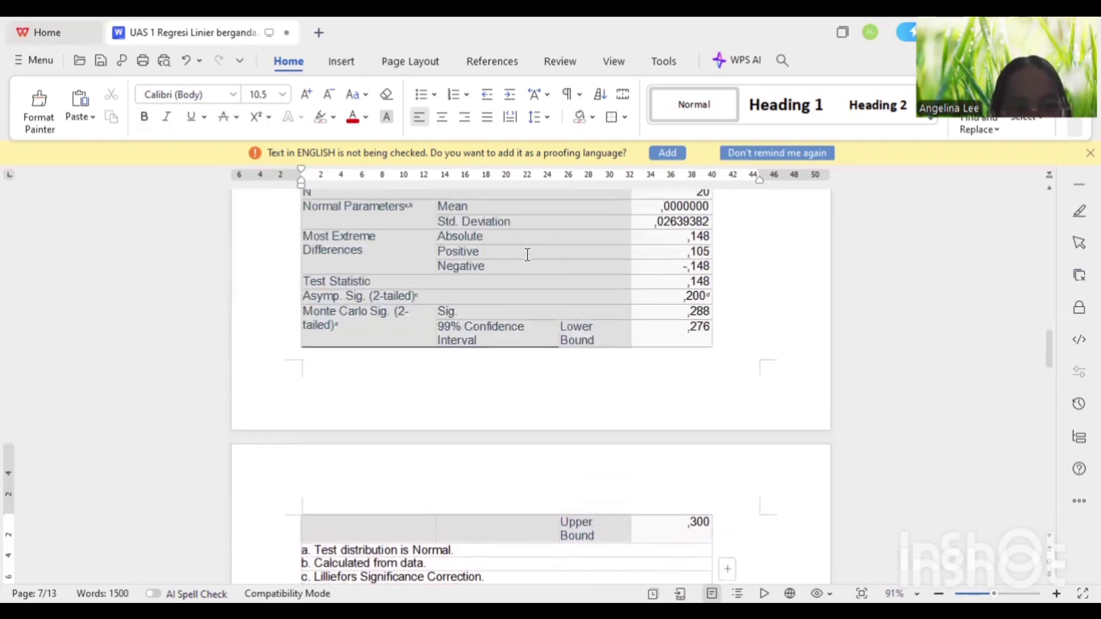
scroll(528, 253, "down", 2)
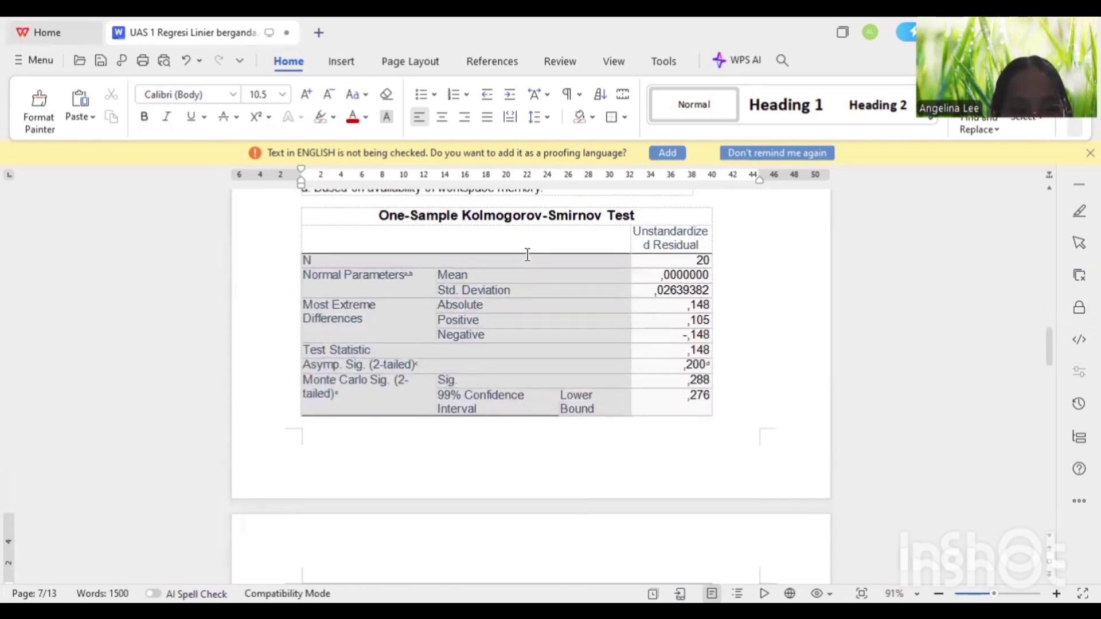
scroll(528, 254, "down", 10)
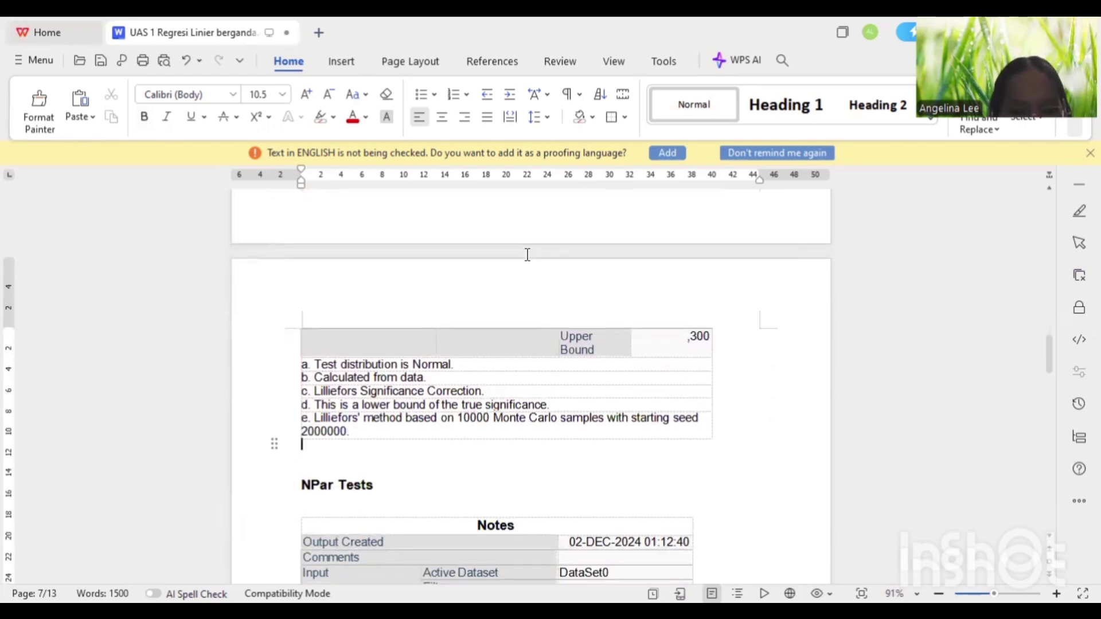
scroll(527, 254, "down", 1)
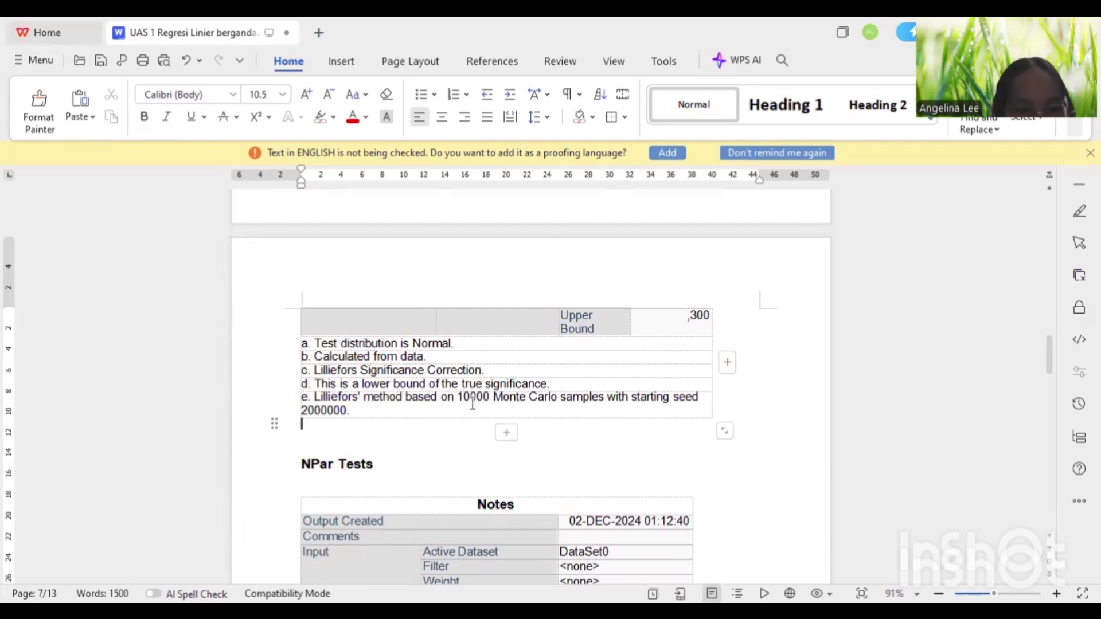
type("A")
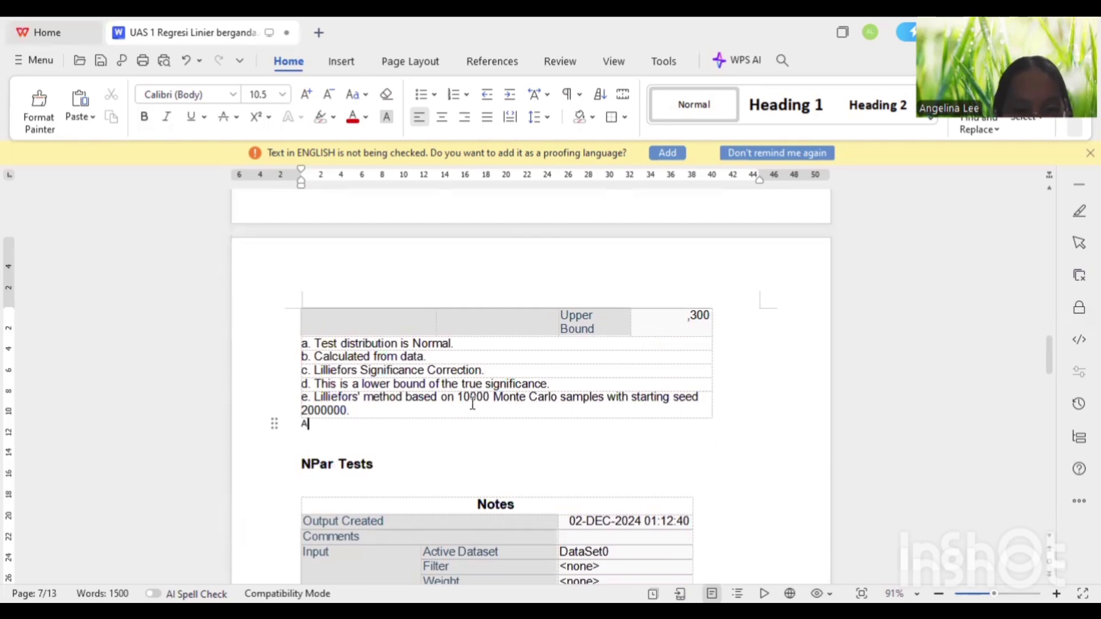
type("ngka Si")
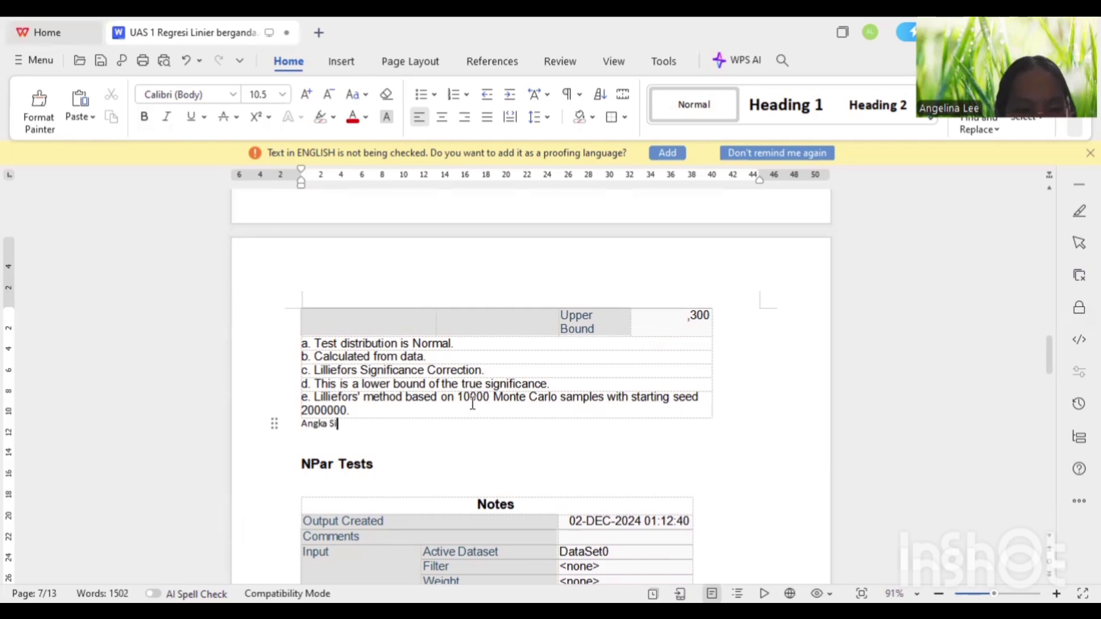
type("g >")
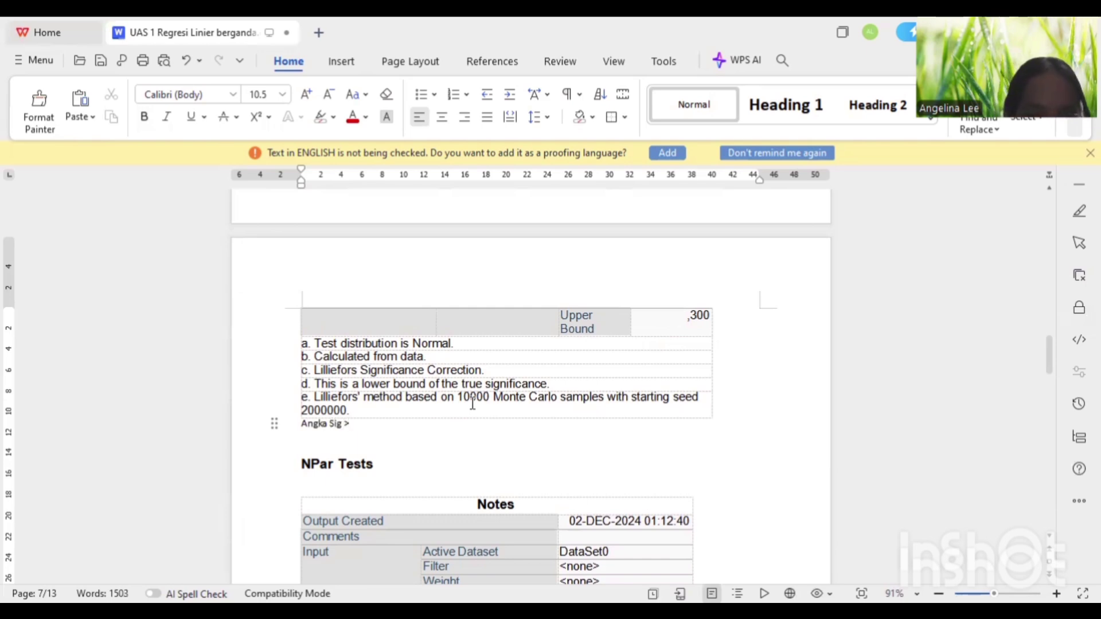
type(" 0,0")
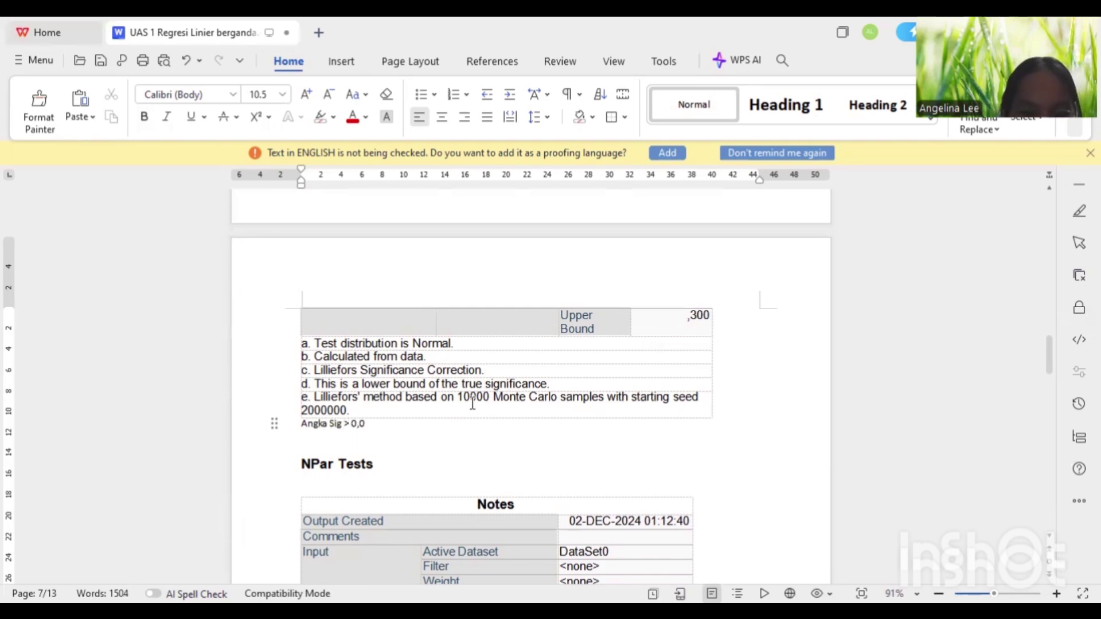
type("5.")
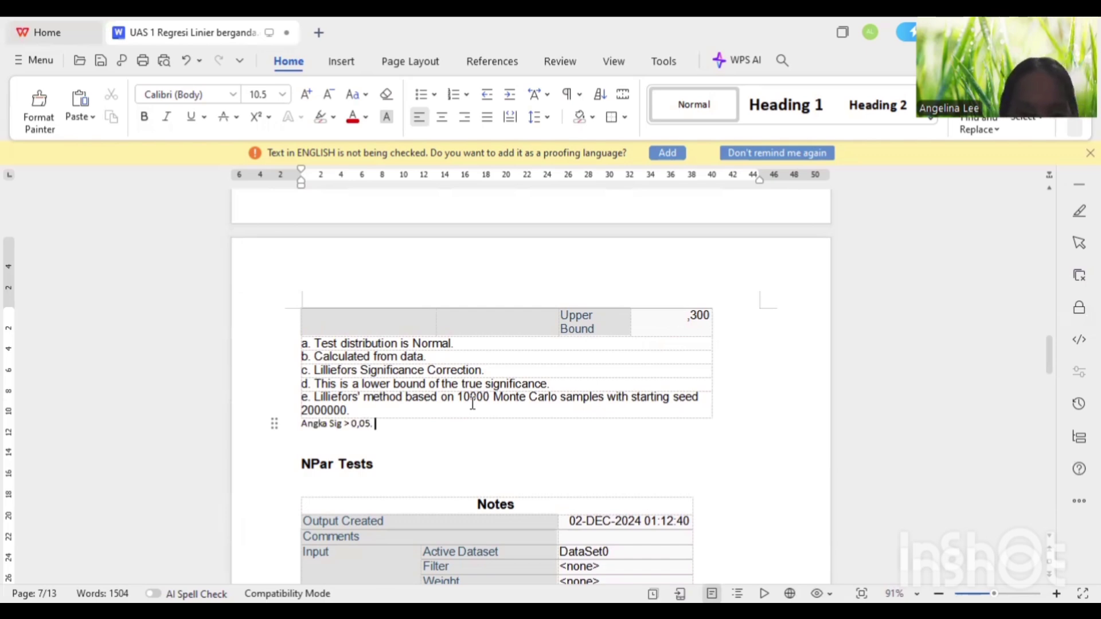
type(" 0,300")
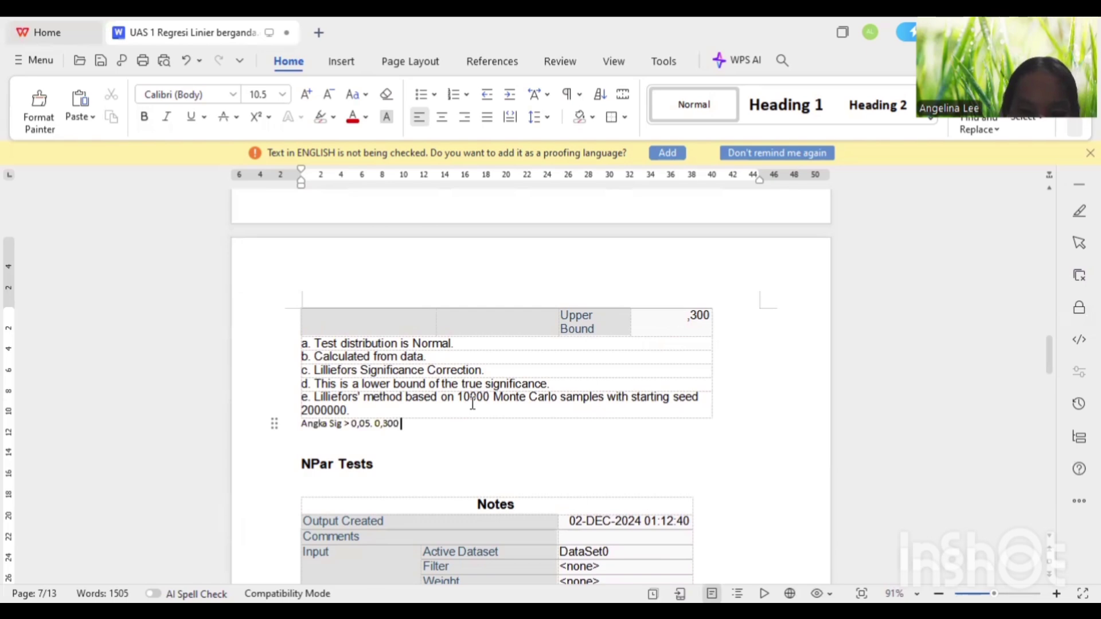
type(">")
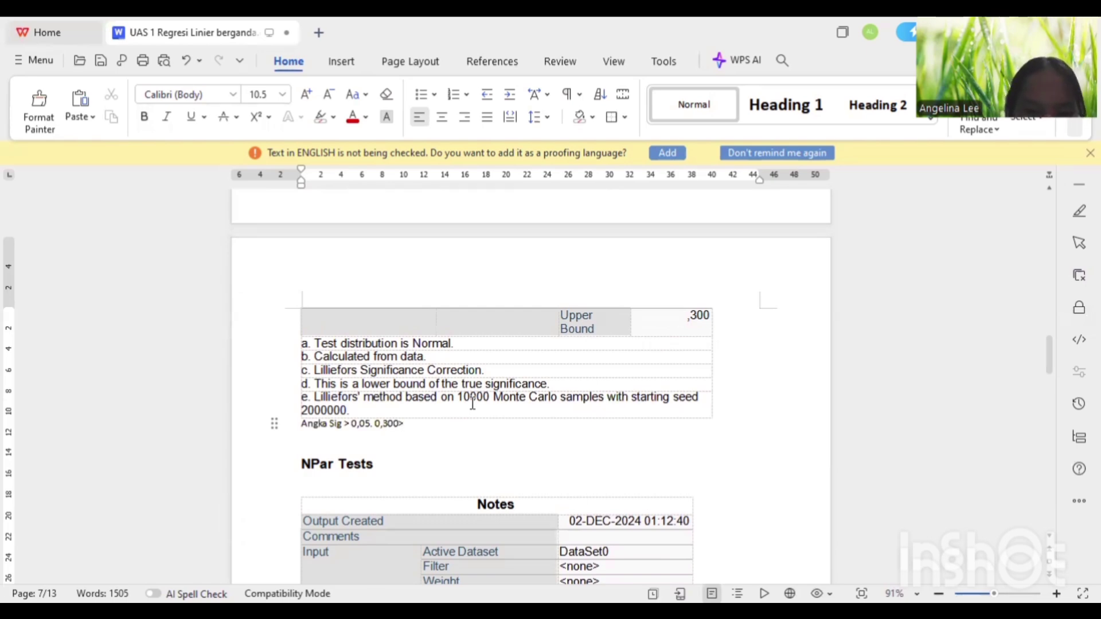
type(" 0,05")
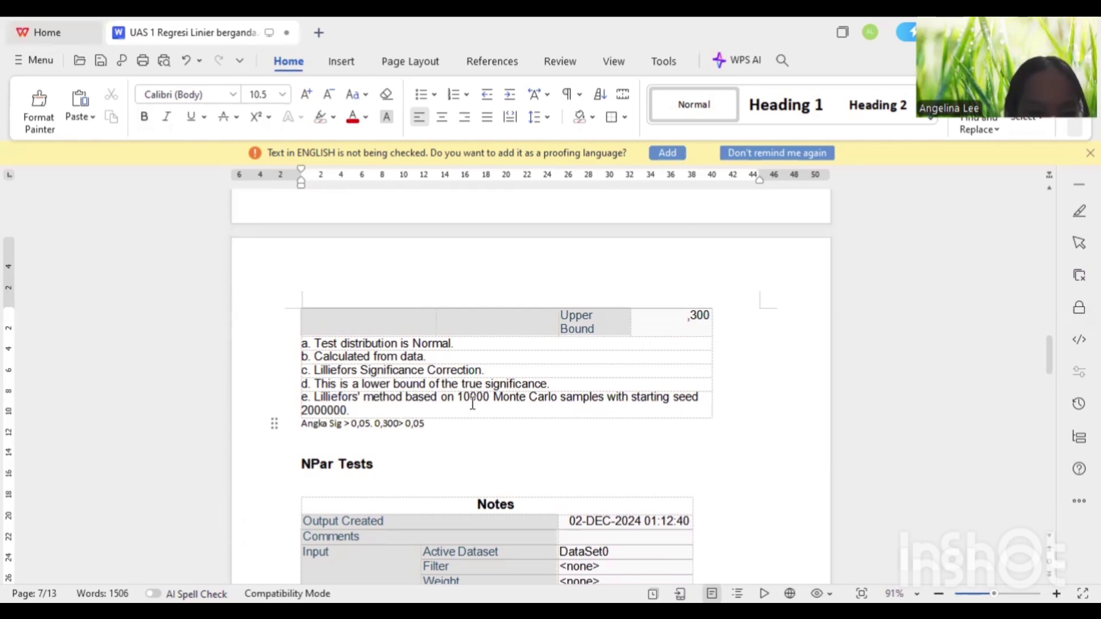
type(", maka di")
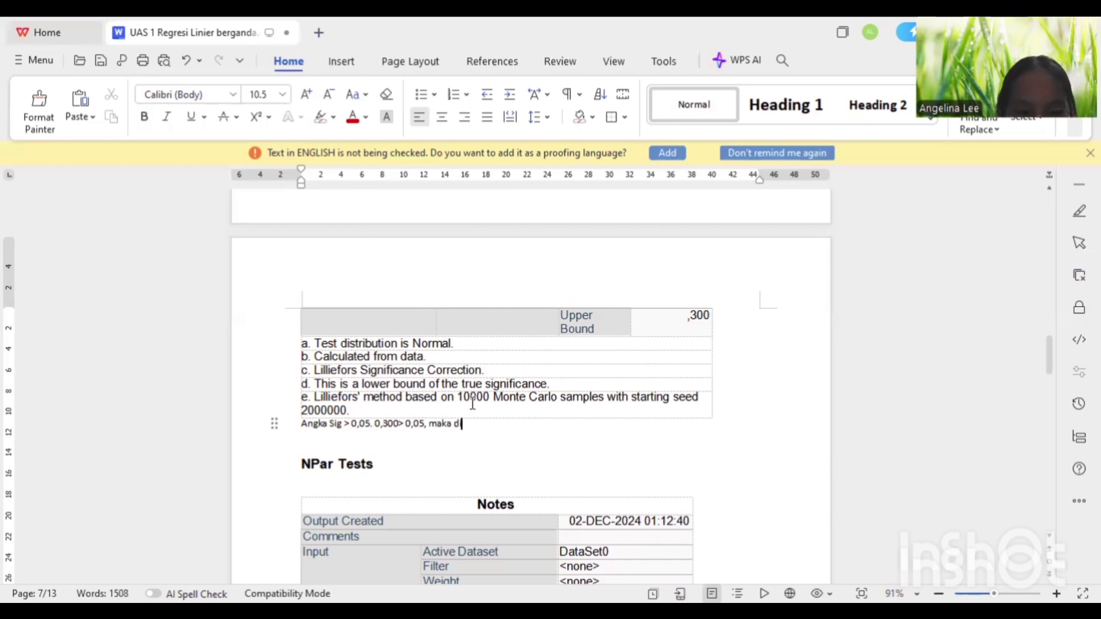
type("katakan data normal")
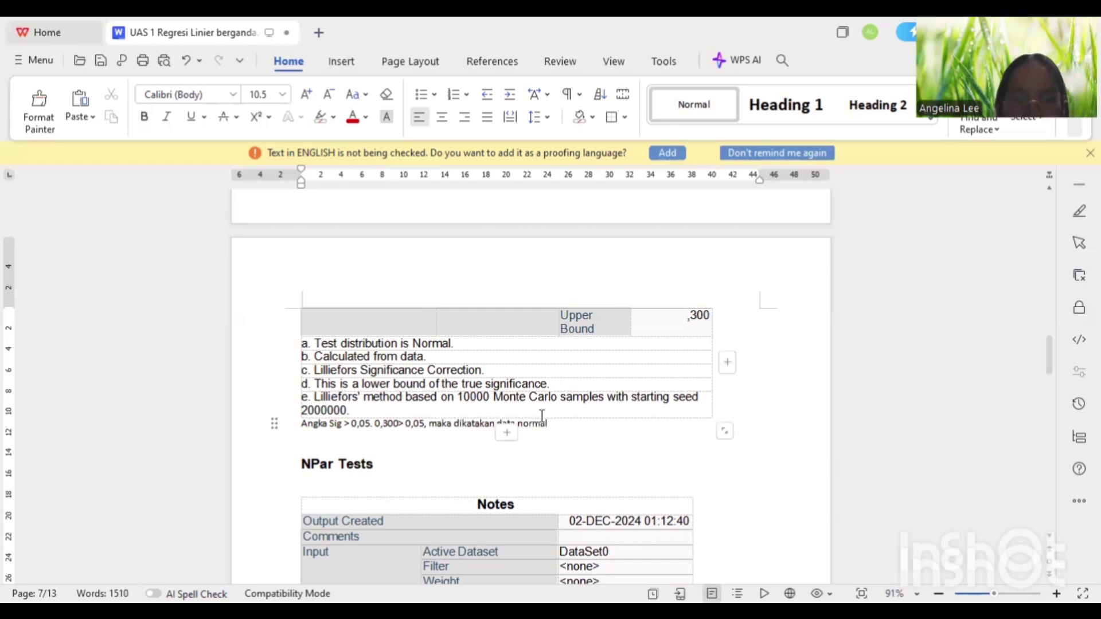
Format the "Angka Sig" note below the Kolmogorov-Smirnov table in bold red.
left_click_drag(550, 424, 299, 425)
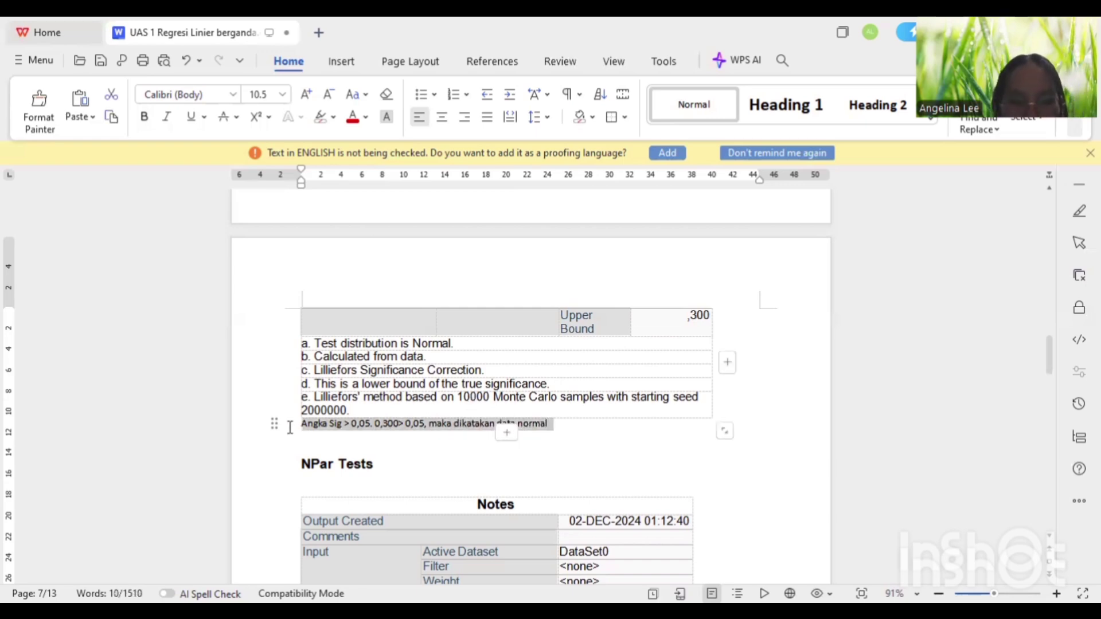
left_click(353, 117)
left_click(144, 117)
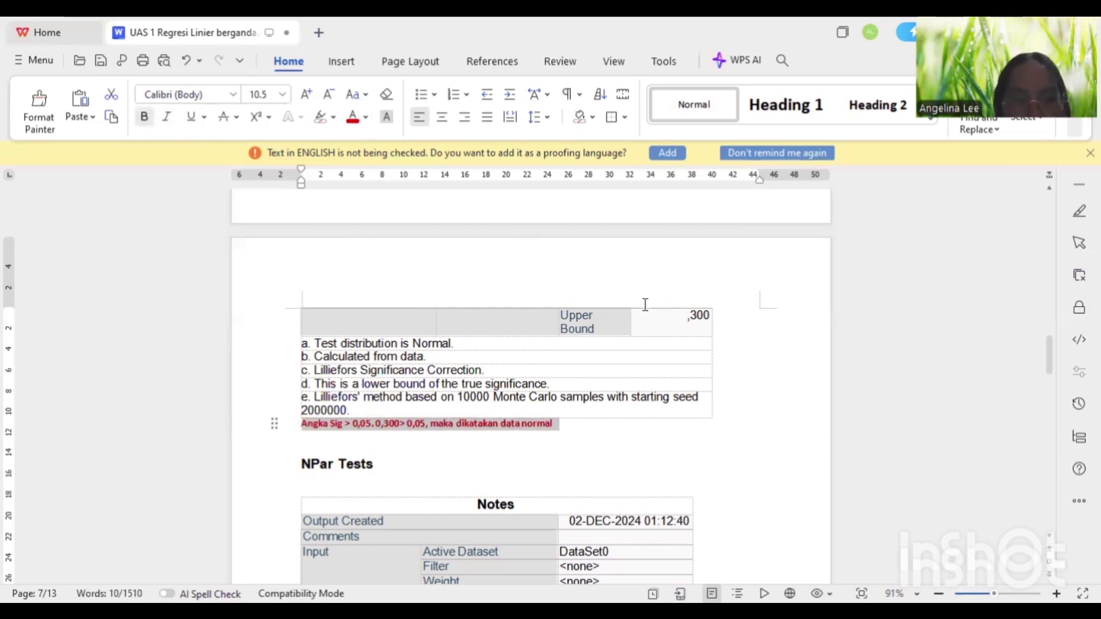
Highlight the Monte Carlo Sig. Upper Bound value in the Kolmogorov-Smirnov table in yellow.
double_click(682, 313)
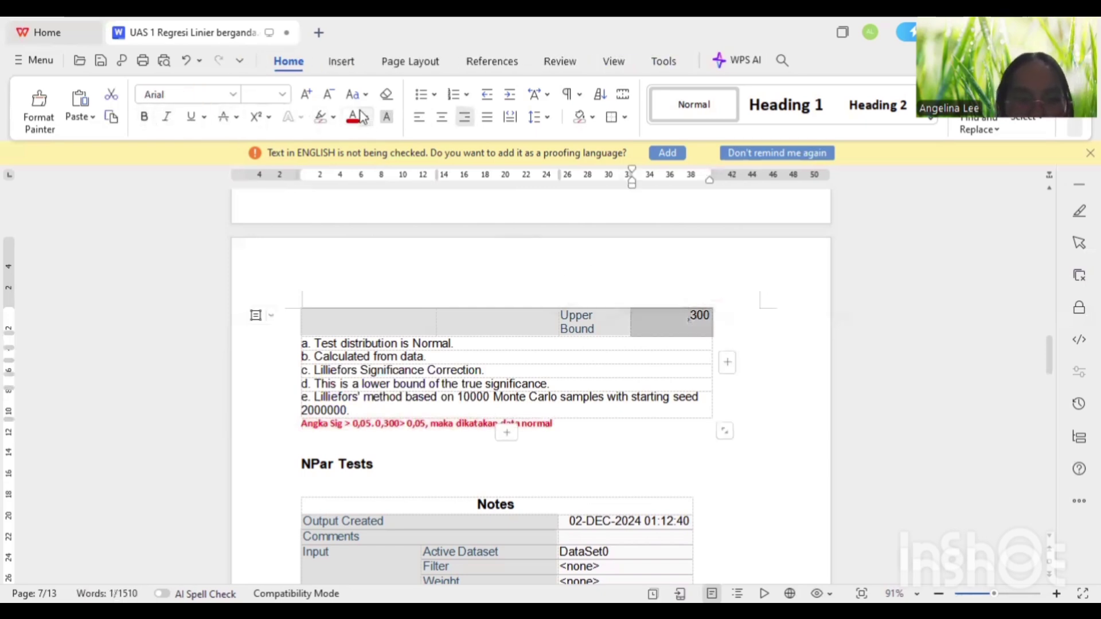
left_click(320, 117)
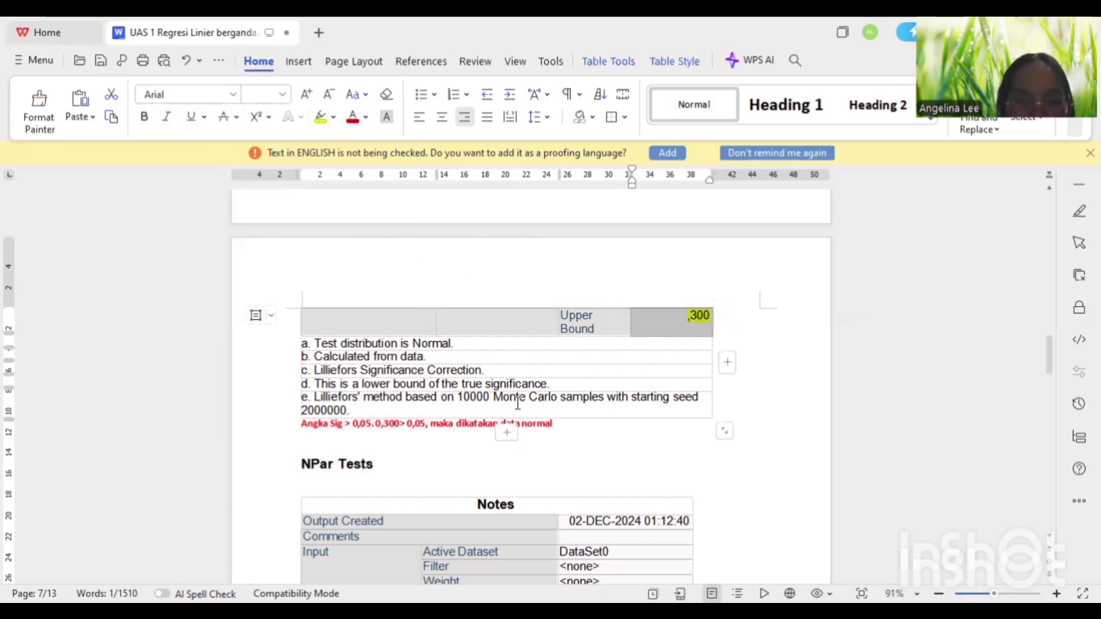
left_click(512, 423)
scroll(511, 411, "down", 1)
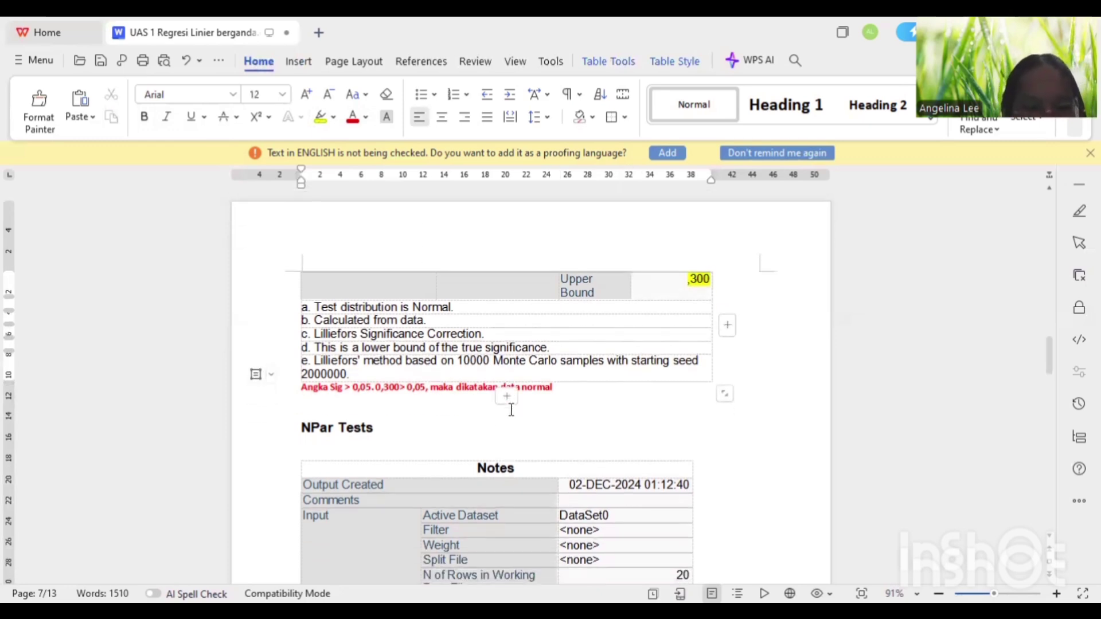
Insert the note "Uji autukorelasi dua>dhitung>4" above the footnotes of the Model Summary table.
scroll(511, 409, "up", 15)
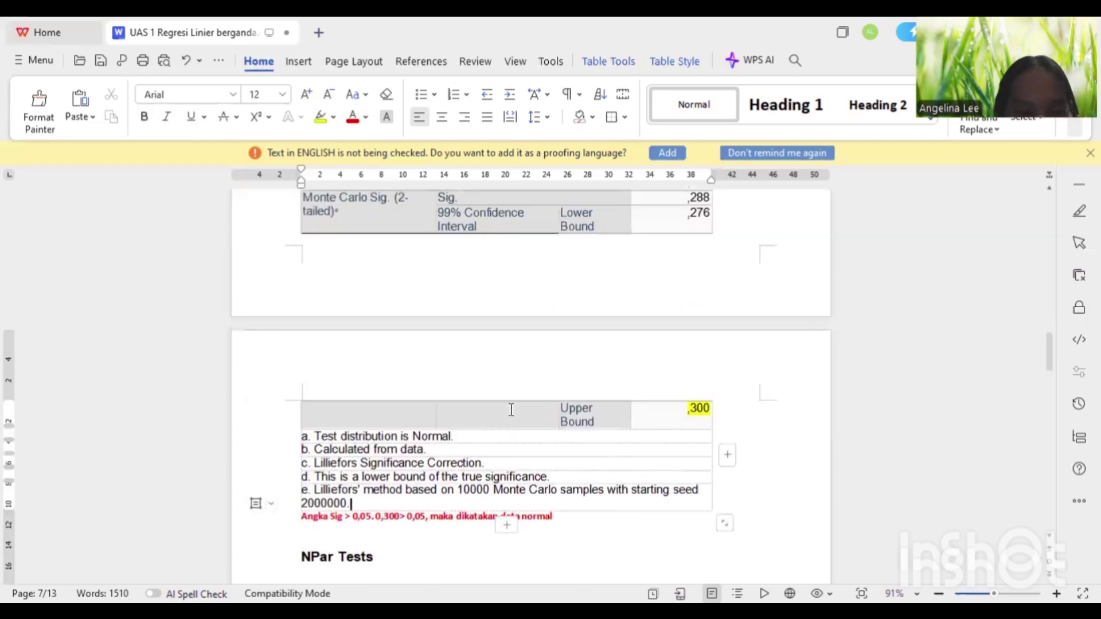
scroll(511, 409, "up", 15)
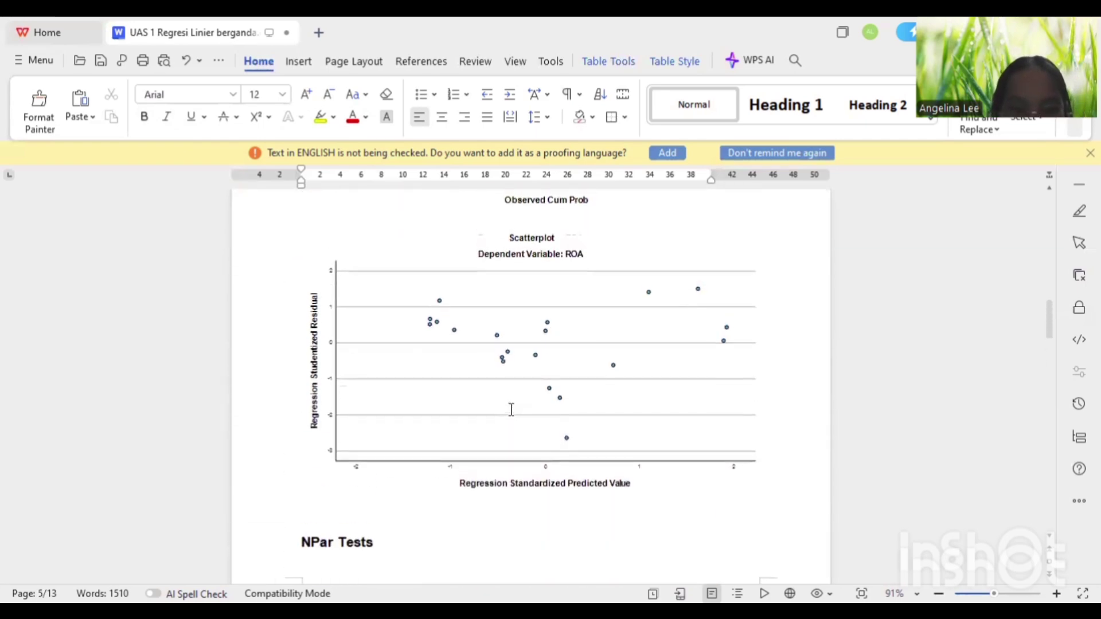
scroll(511, 409, "up", 15)
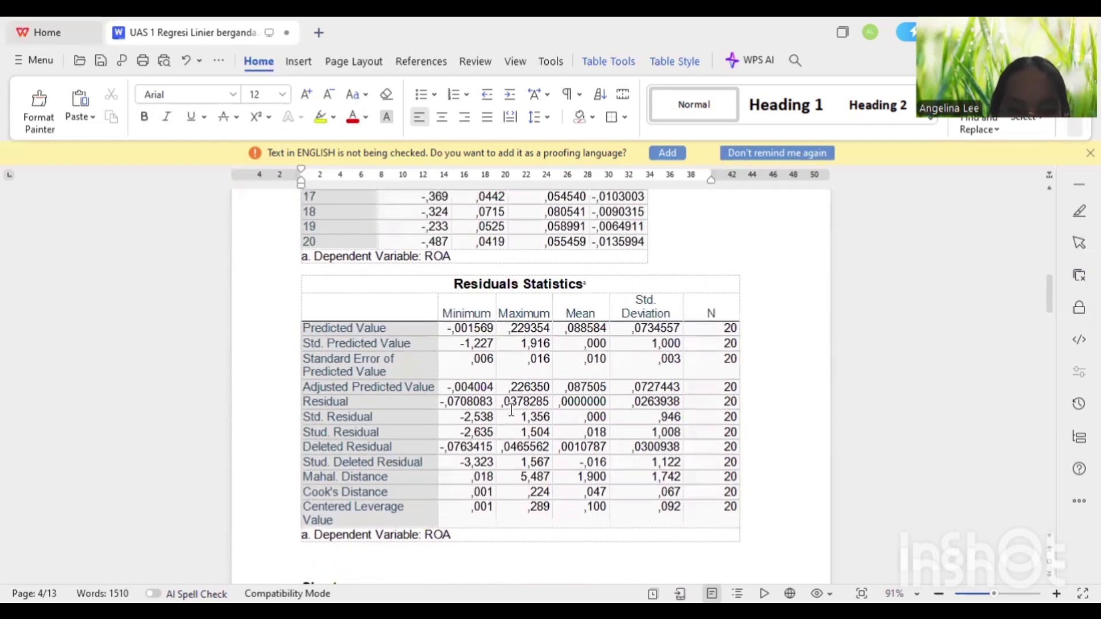
scroll(512, 410, "up", 15)
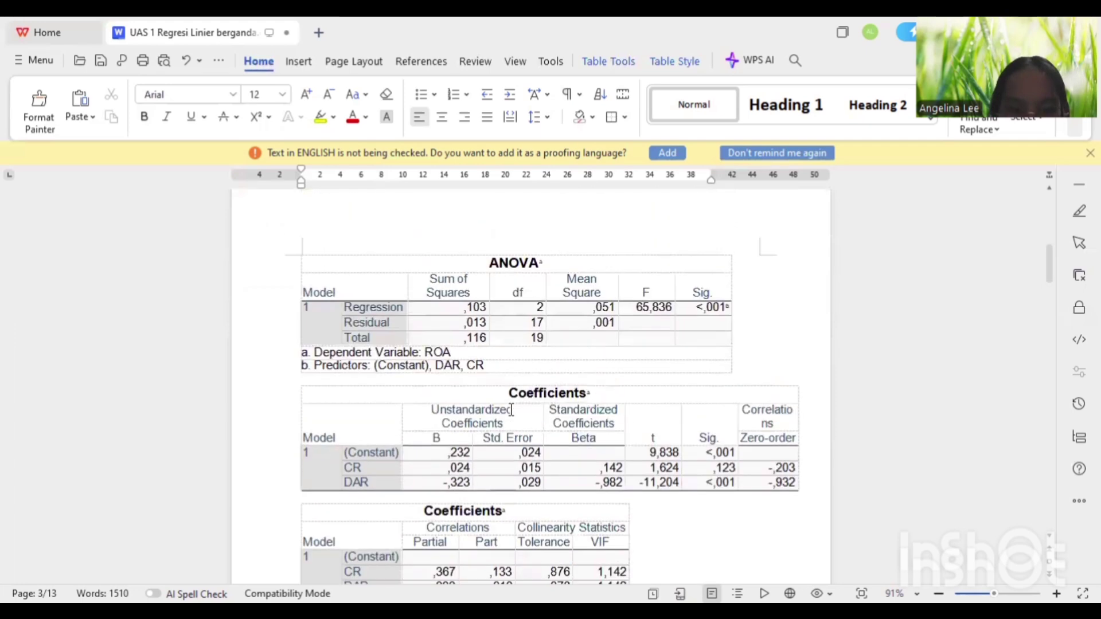
scroll(511, 410, "down", 2)
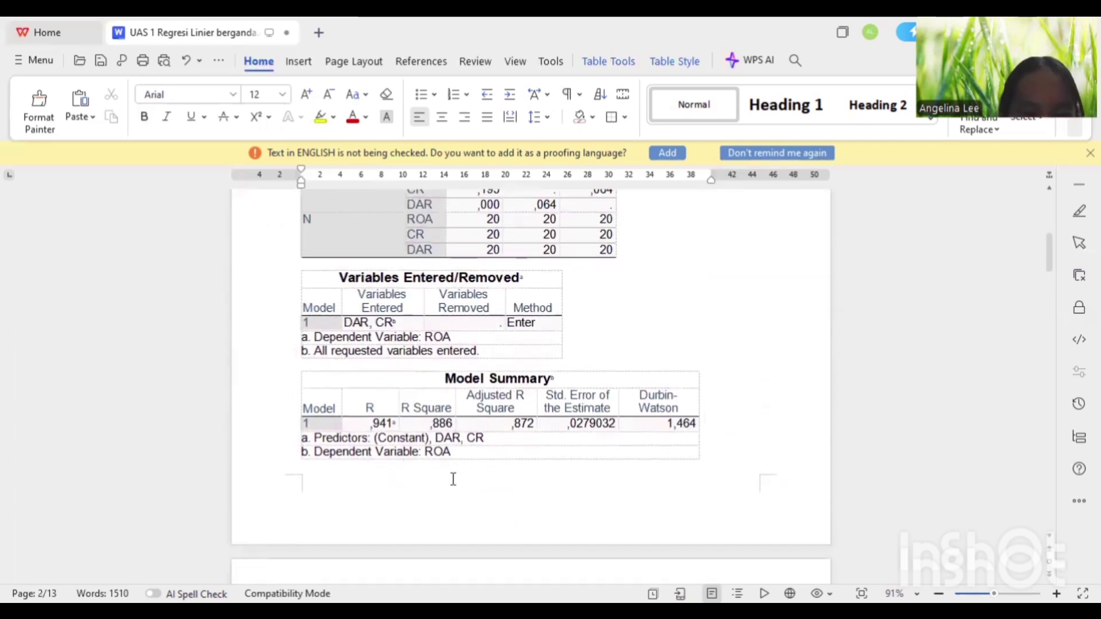
left_click(418, 465)
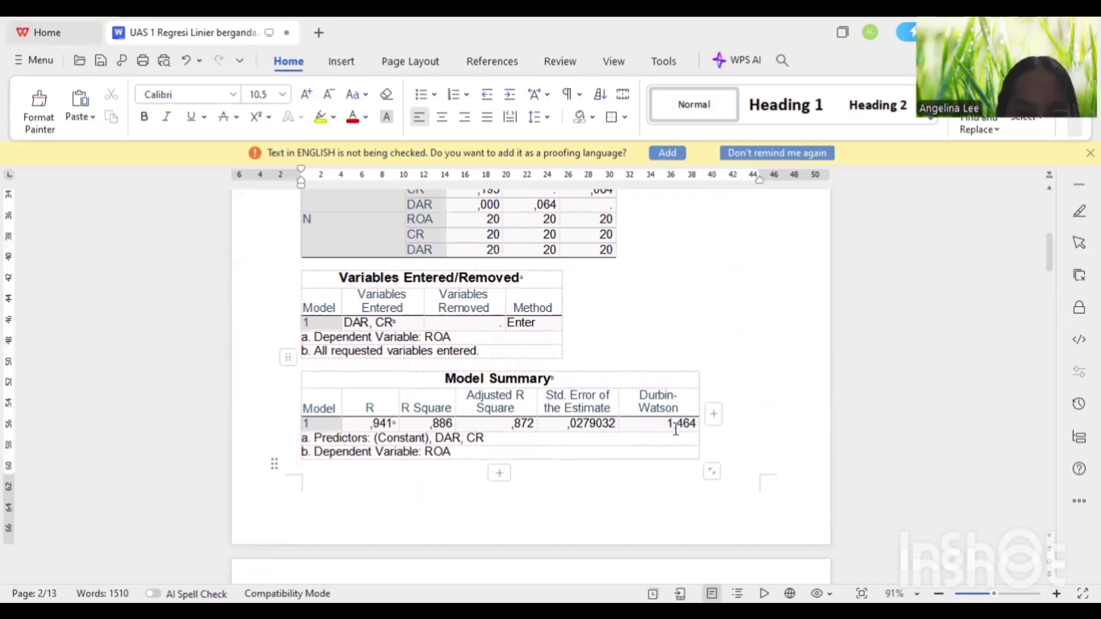
left_click(304, 439)
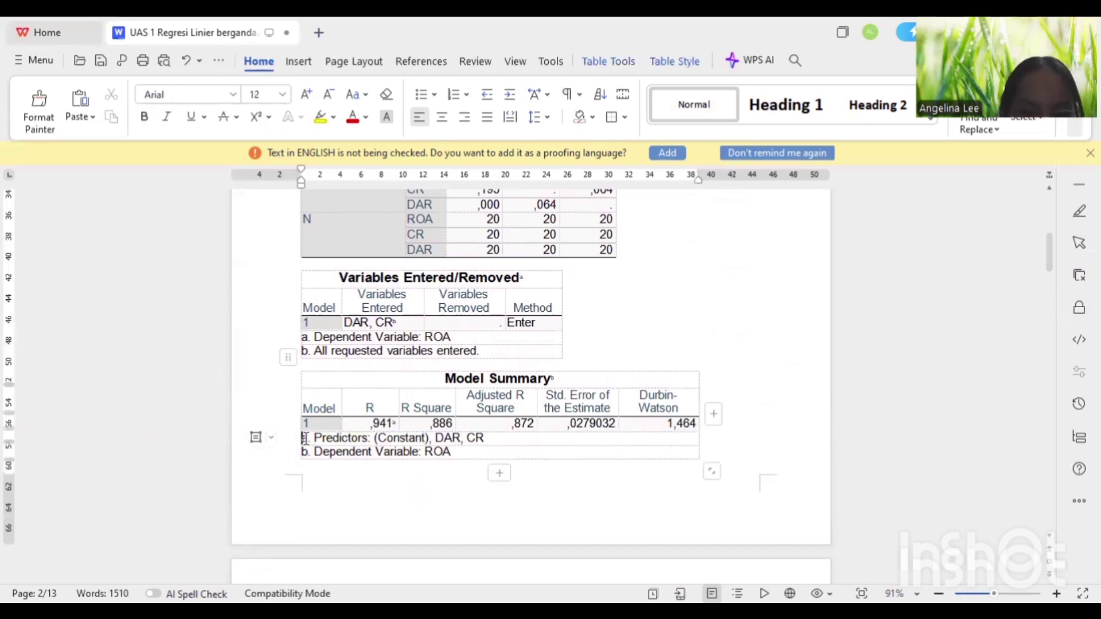
key("Return")
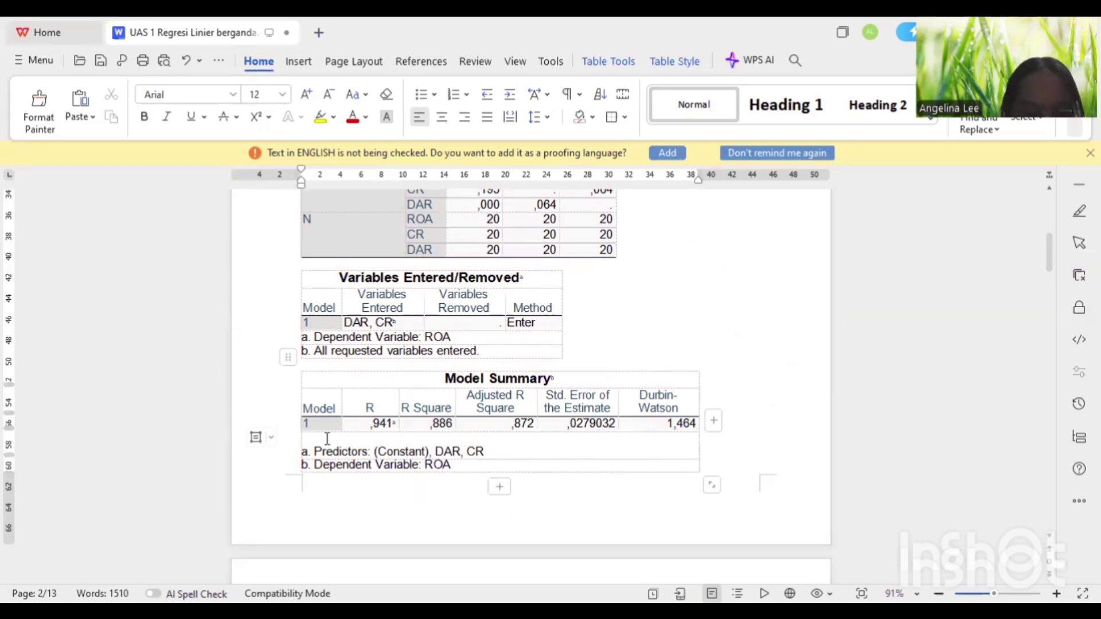
type("Uji ")
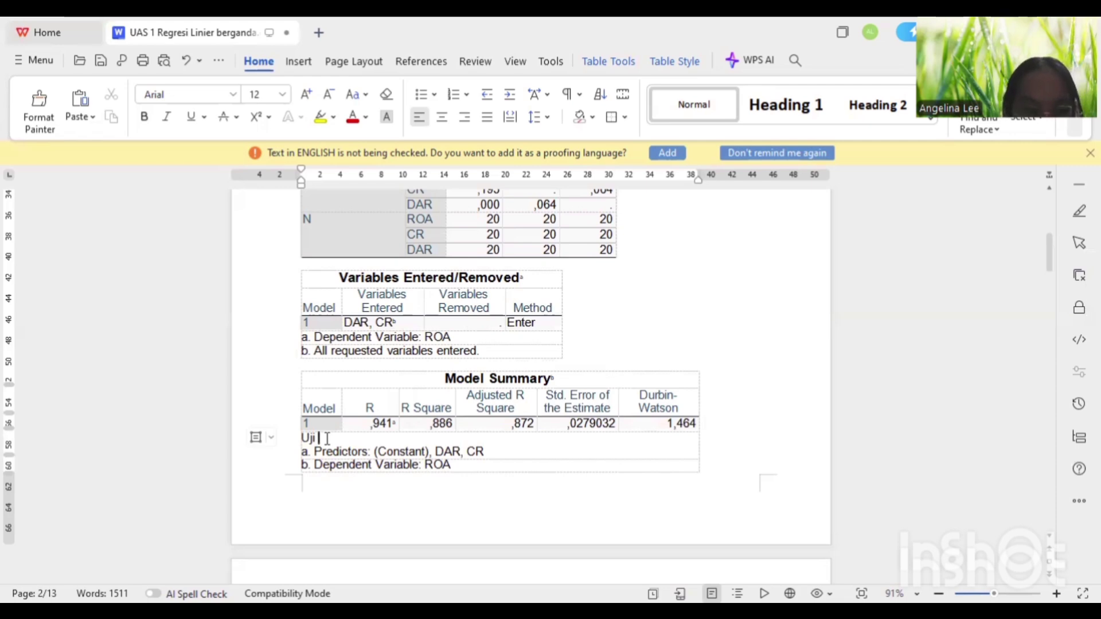
type("autukorel")
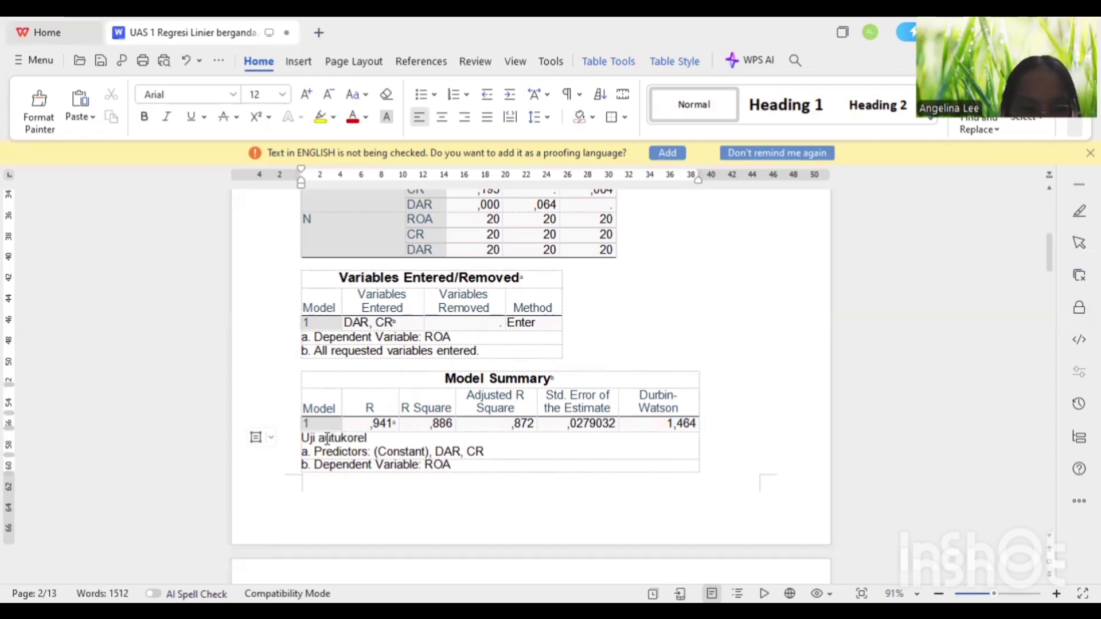
type("asi dua>")
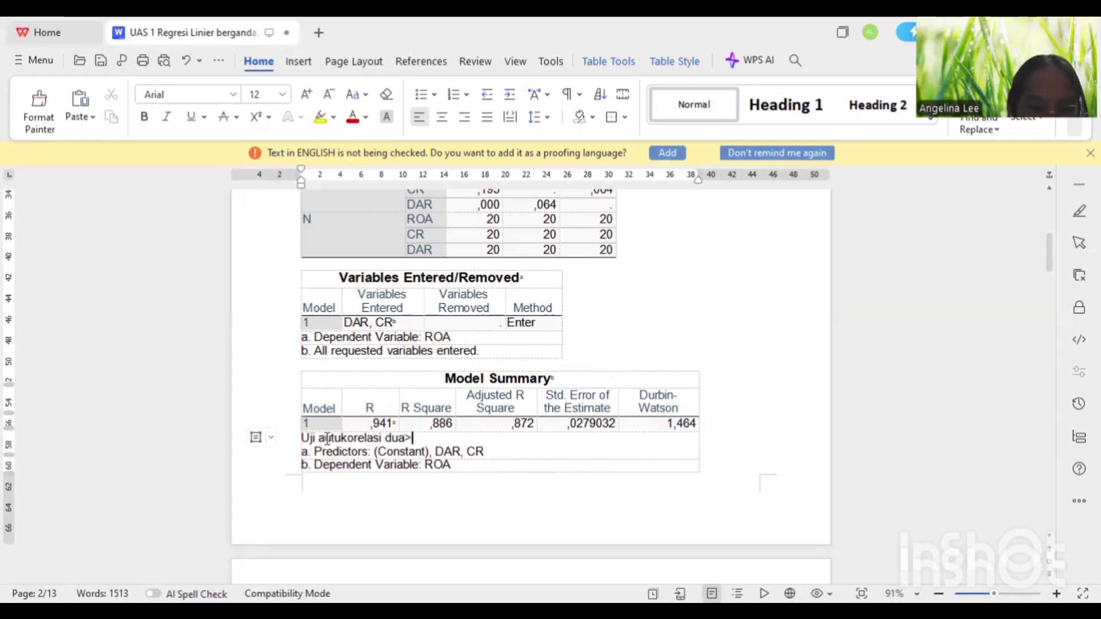
type("dhi")
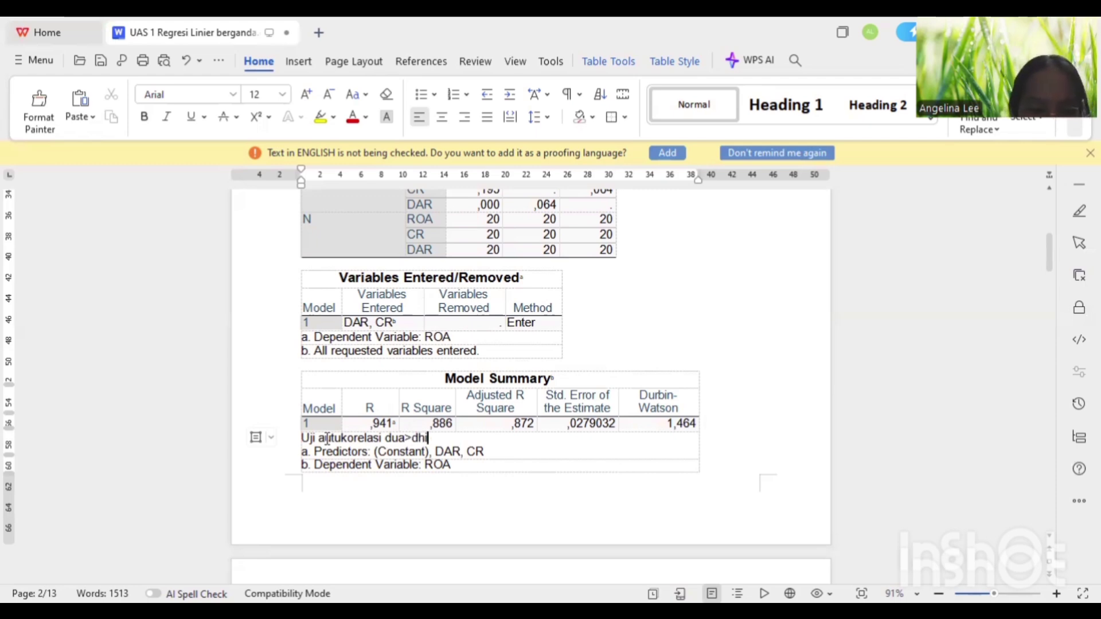
type("tung>")
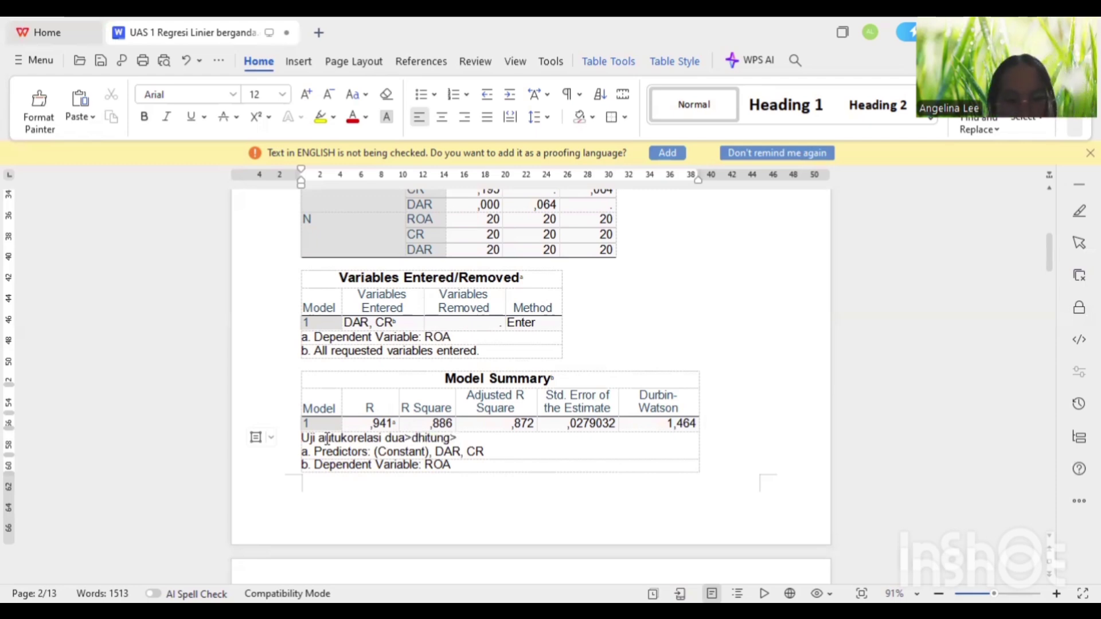
type("4")
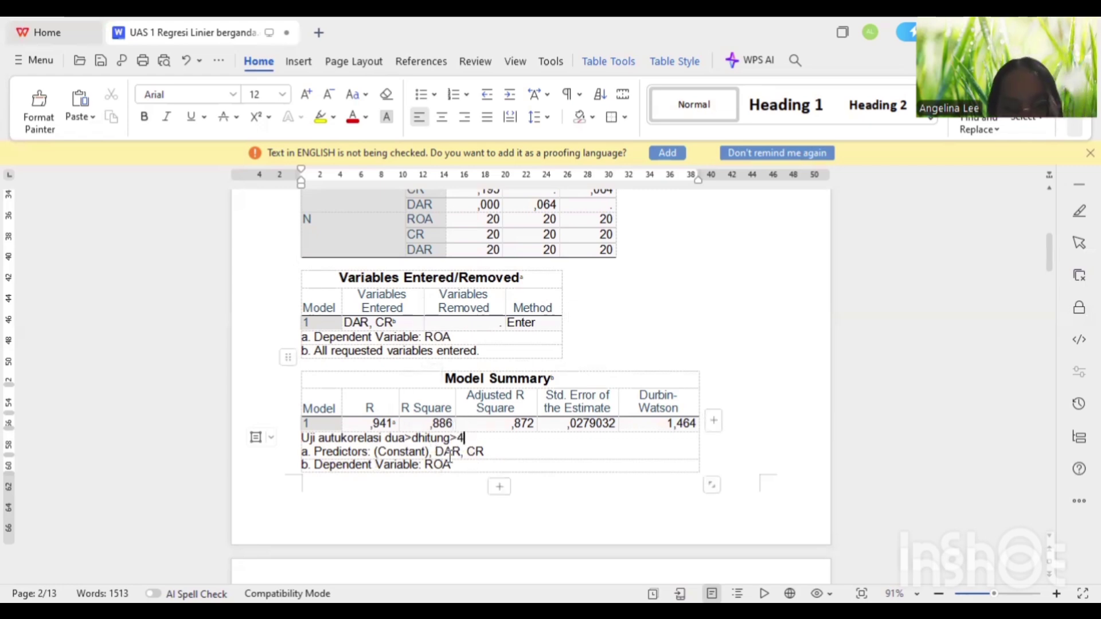
Format the "Uji autukorelasi" note in the Model Summary table in bold red.
scroll(585, 197, "up", 5)
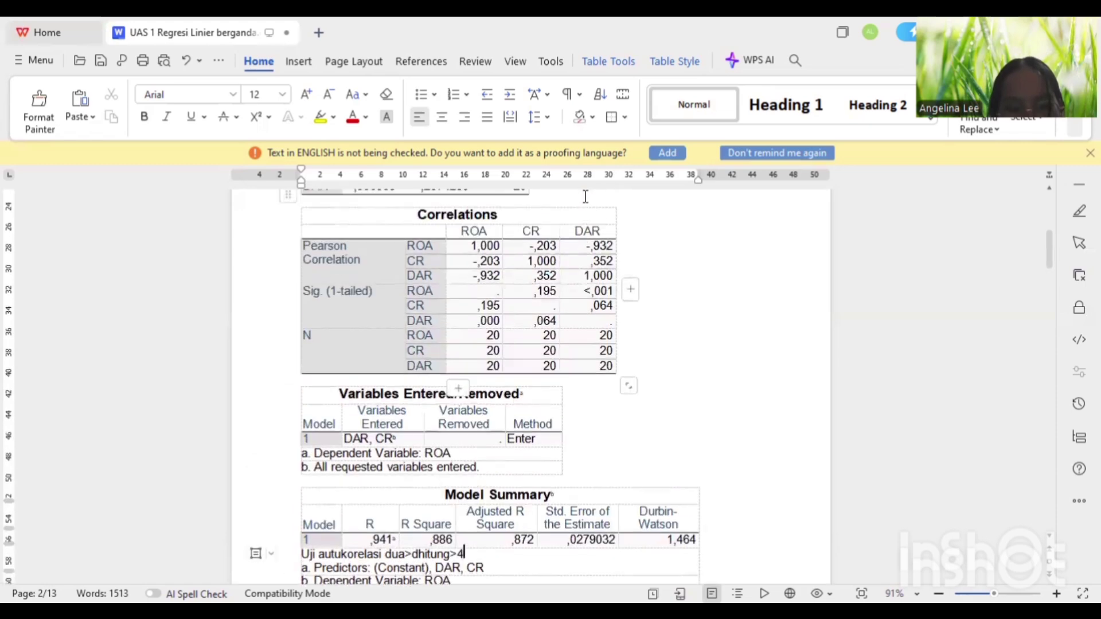
scroll(585, 196, "up", 15)
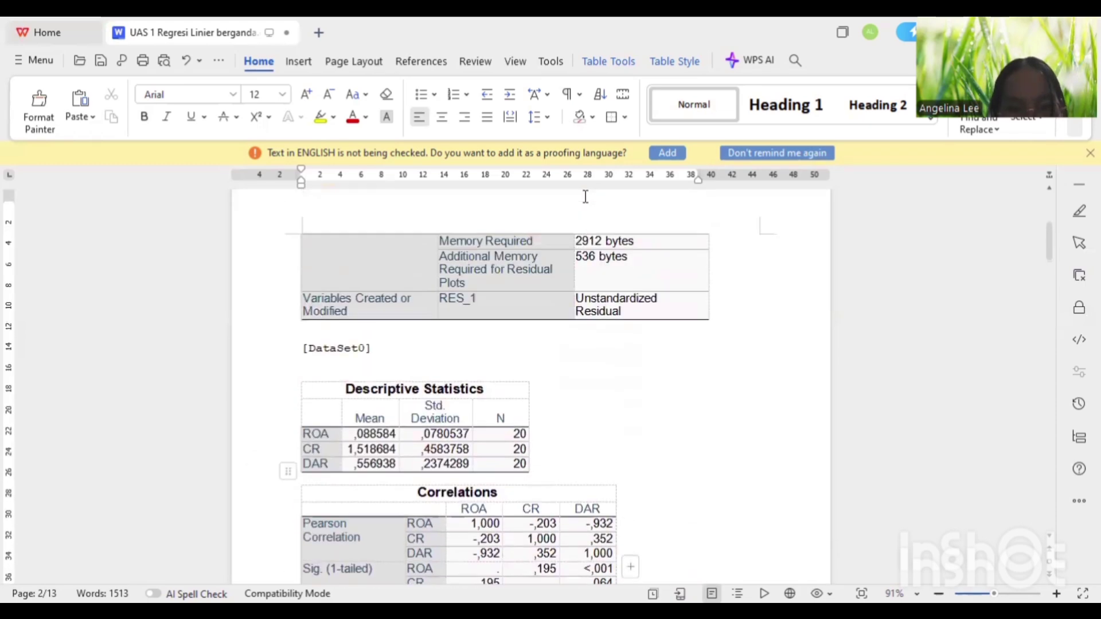
scroll(585, 197, "down", 12)
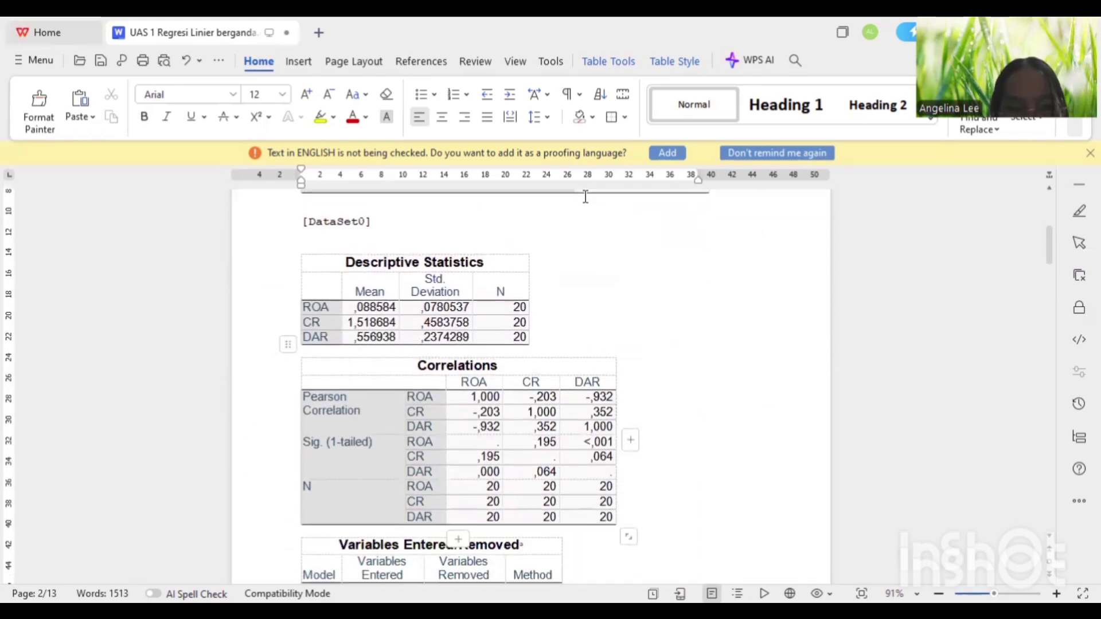
scroll(585, 197, "up", 15)
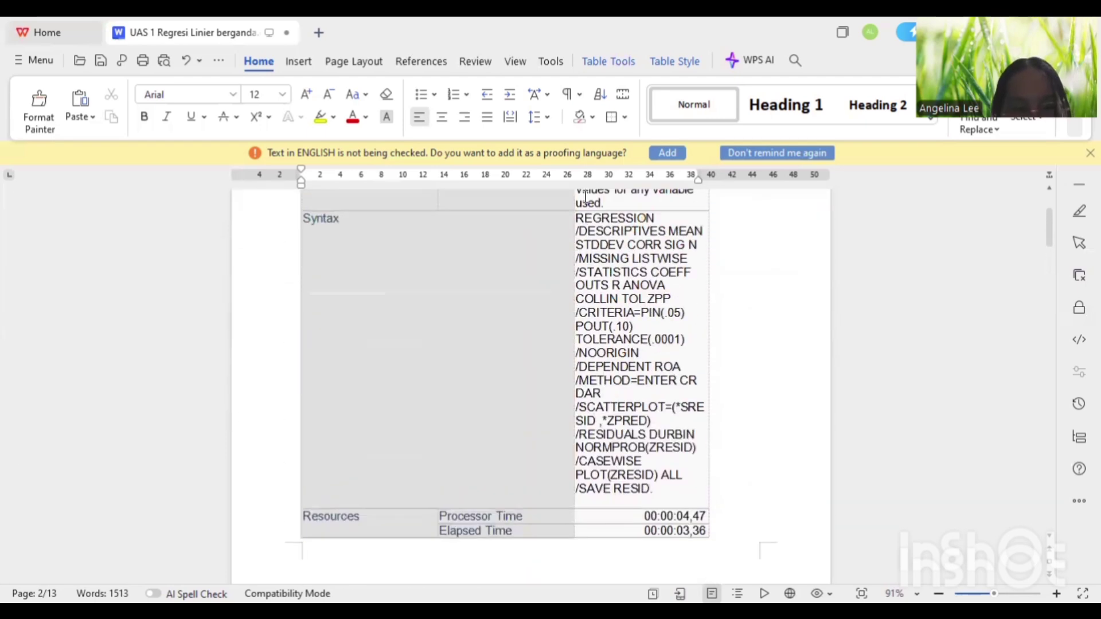
scroll(586, 197, "down", 15)
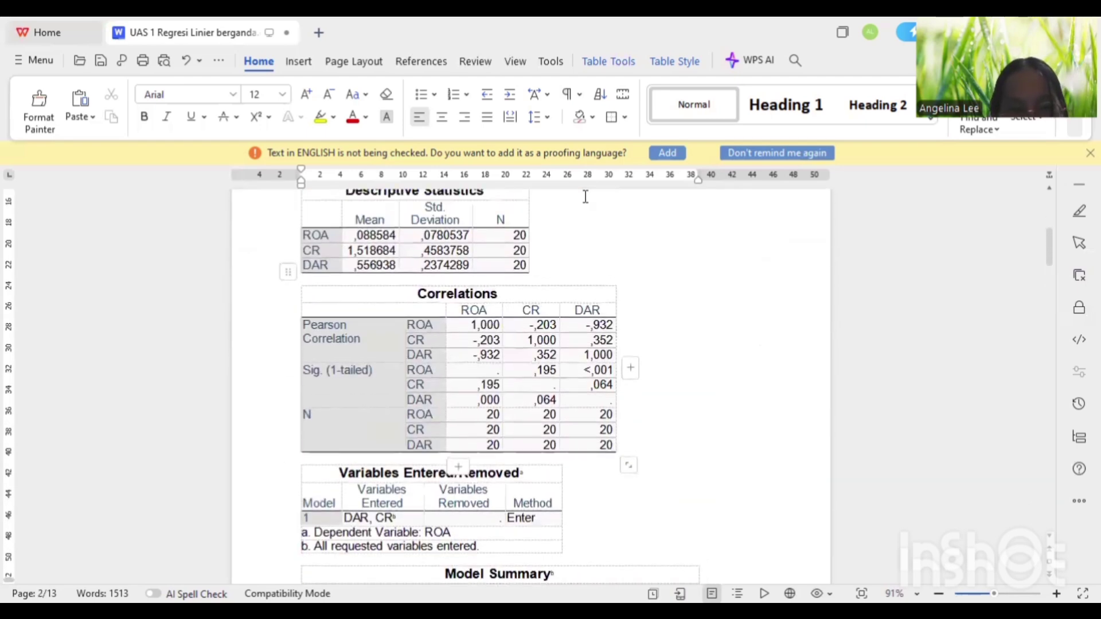
scroll(546, 269, "down", 8)
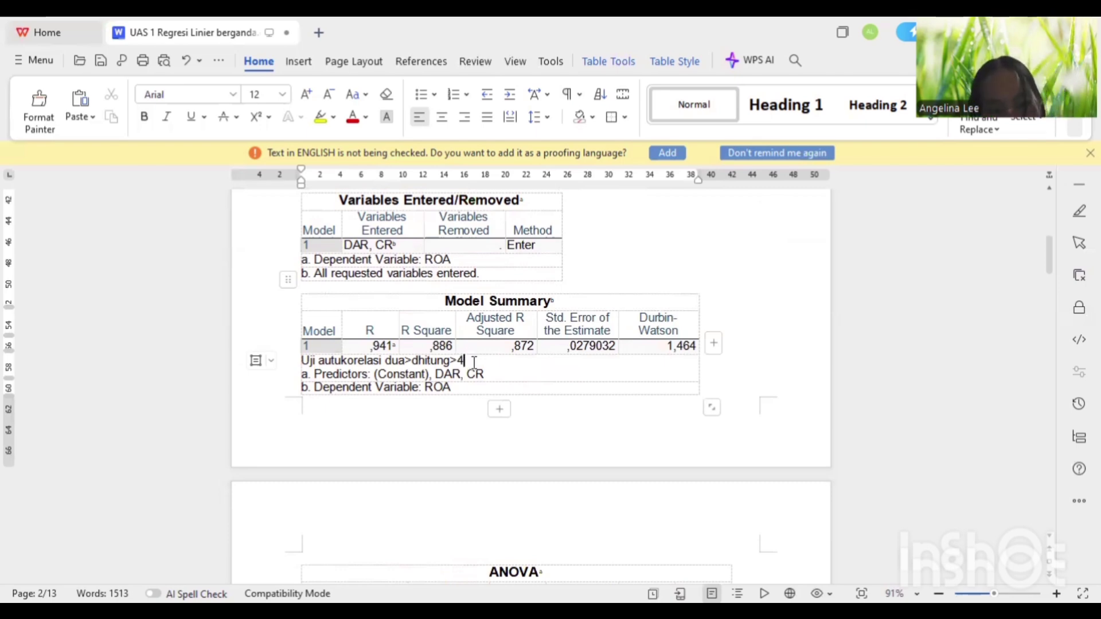
left_click_drag(467, 360, 301, 360)
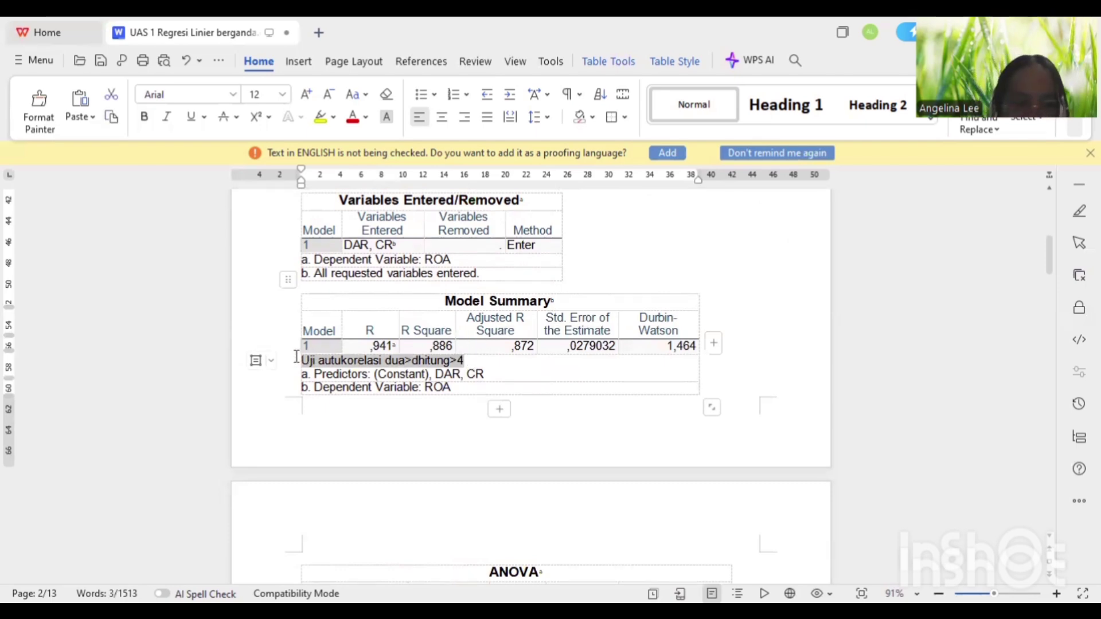
left_click(352, 117)
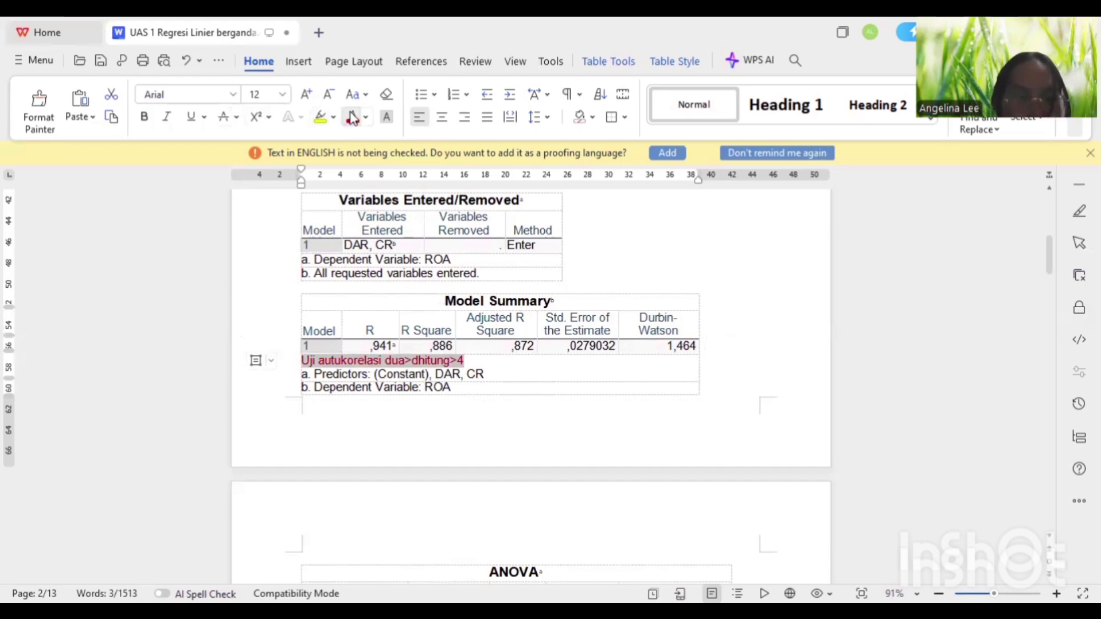
left_click(144, 117)
left_click(571, 445)
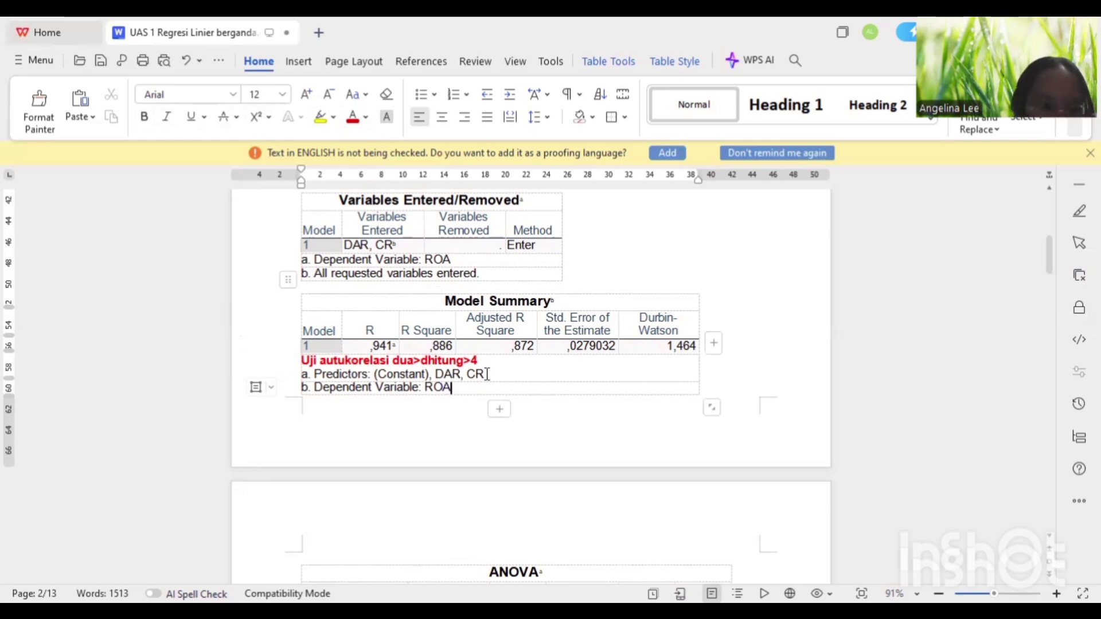
left_click(499, 359)
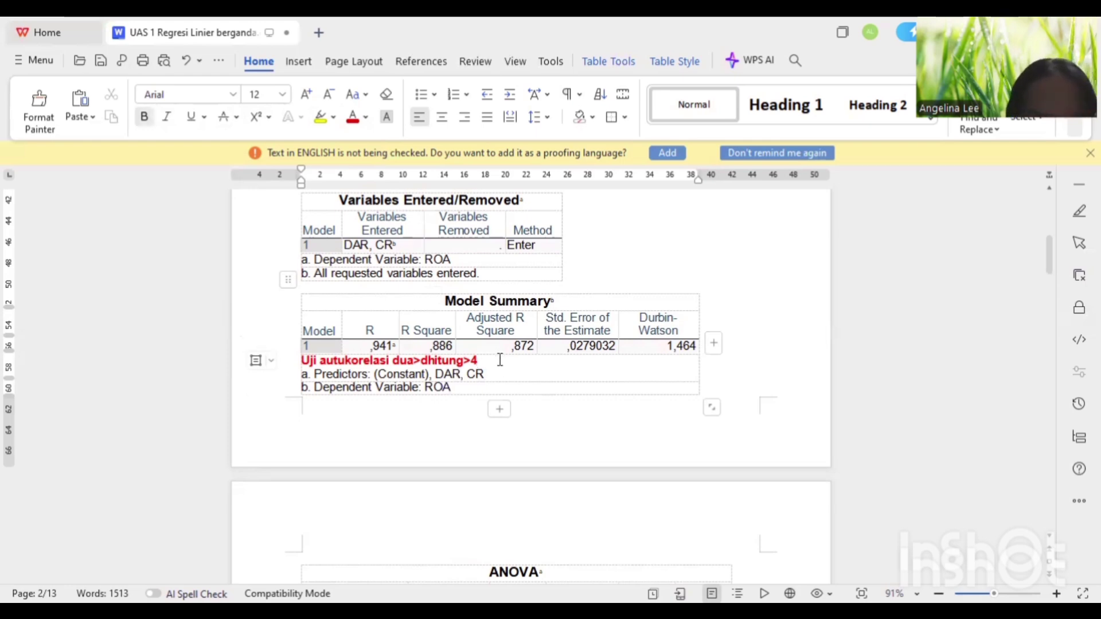
Highlight the Durbin-Watson value in the Model Summary table in yellow.
left_click_drag(650, 348, 781, 339)
left_click(668, 344)
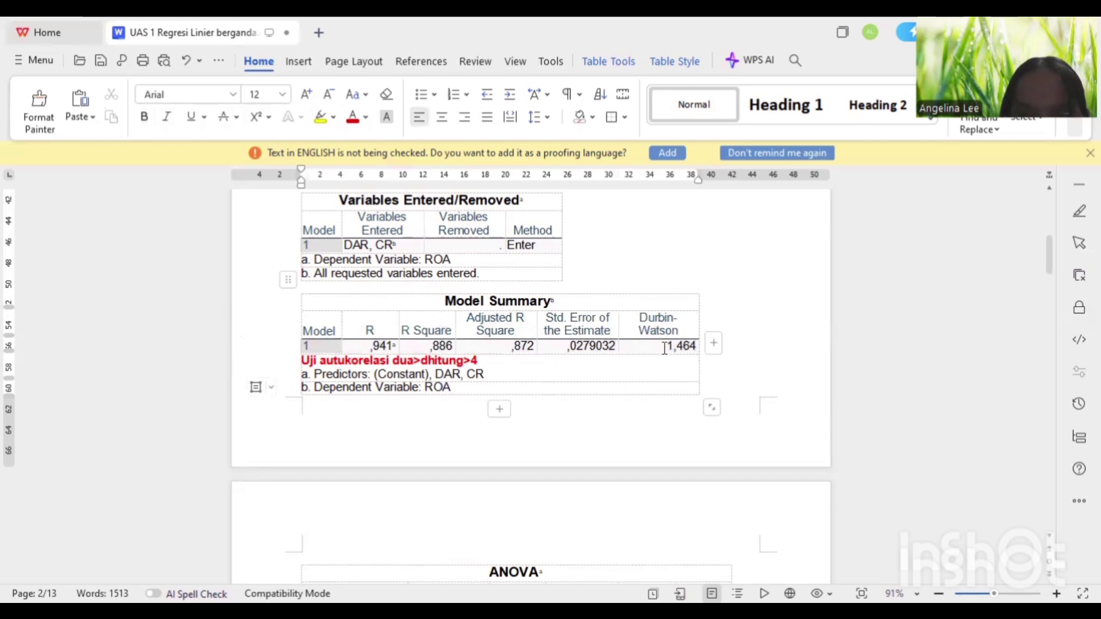
left_click_drag(665, 347, 699, 347)
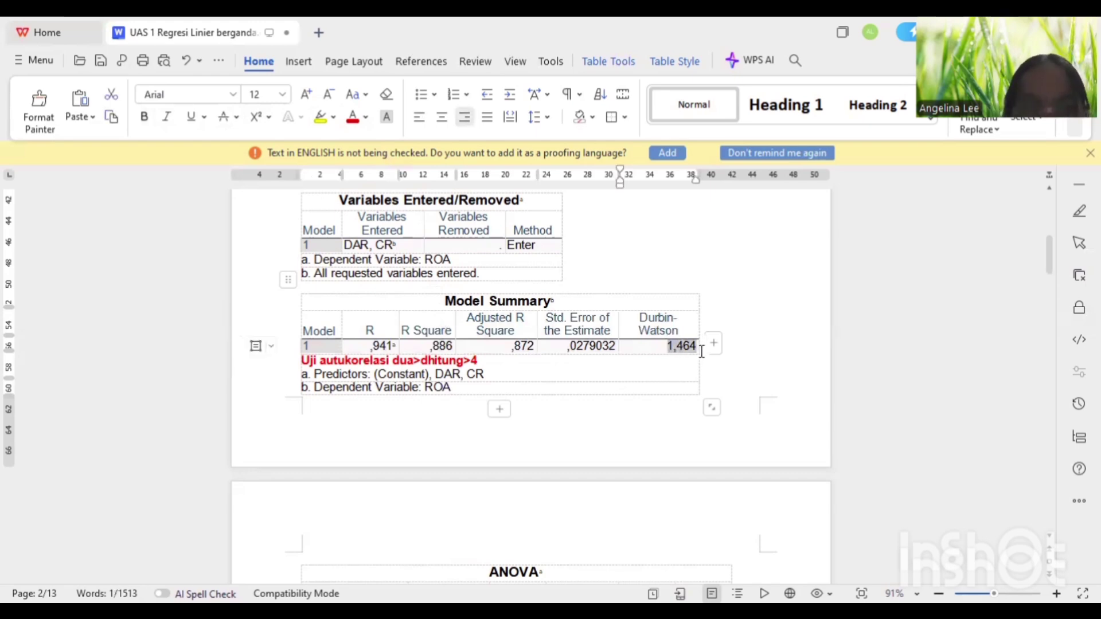
left_click(365, 118)
left_click(319, 117)
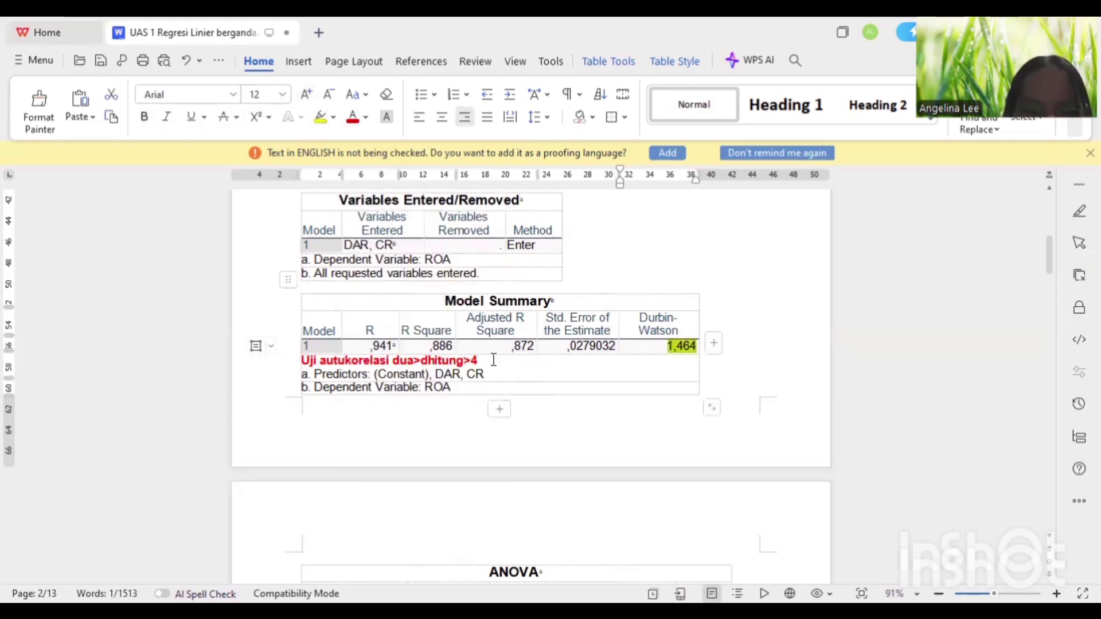
Erase the criterion from the red note in the Model Summary table and correct its opening to "Uji autokorelasi".
left_click(493, 360)
key("BackSpace")
key("BackSpace")
key("BackSpace")
key("BackSpace")
key("BackSpace")
key("BackSpace")
key("BackSpace")
key("BackSpace")
key("BackSpace")
key("BackSpace")
key("BackSpace")
key("BackSpace")
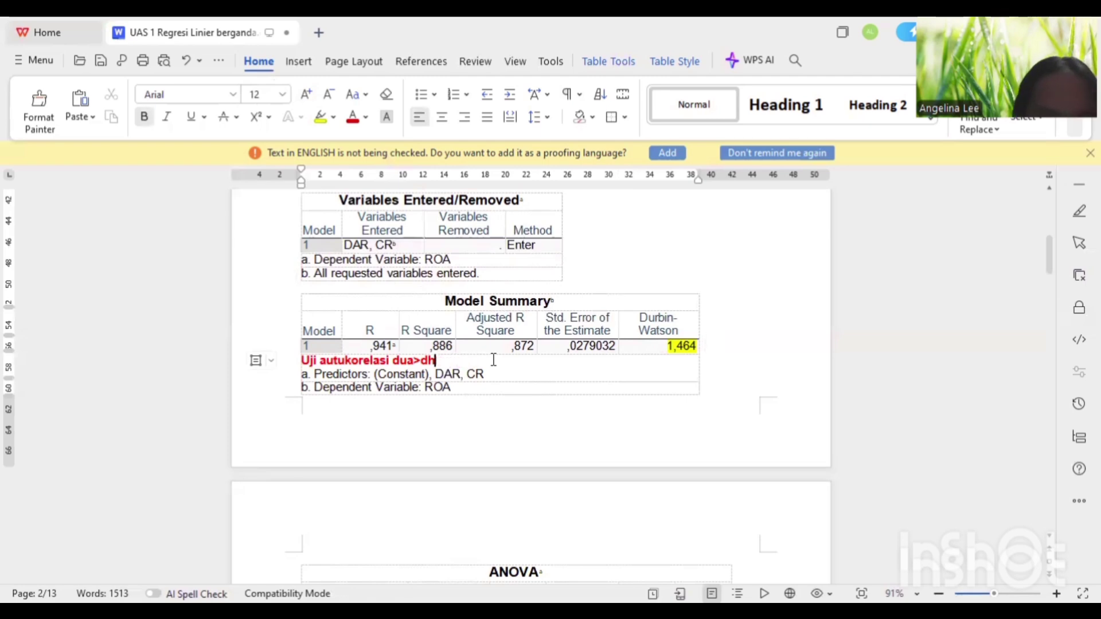
key("BackSpace")
key("BackSpace")
key("BackSpace")
key("BackSpace")
key("BackSpace")
key("BackSpace")
key("BackSpace")
key("BackSpace")
key("BackSpace")
key("BackSpace")
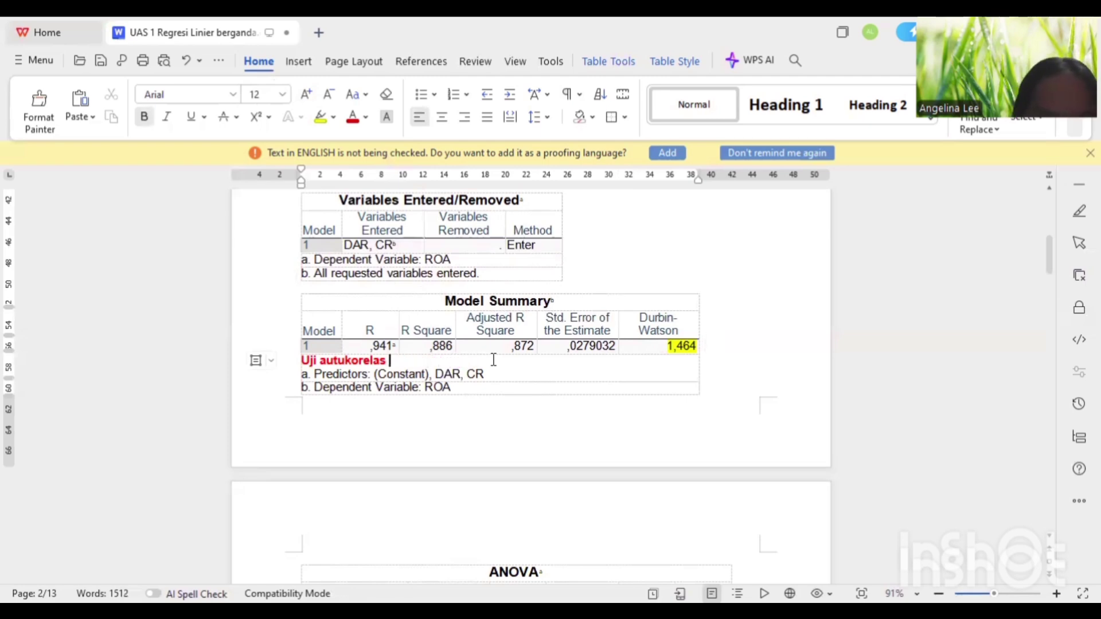
key("BackSpace")
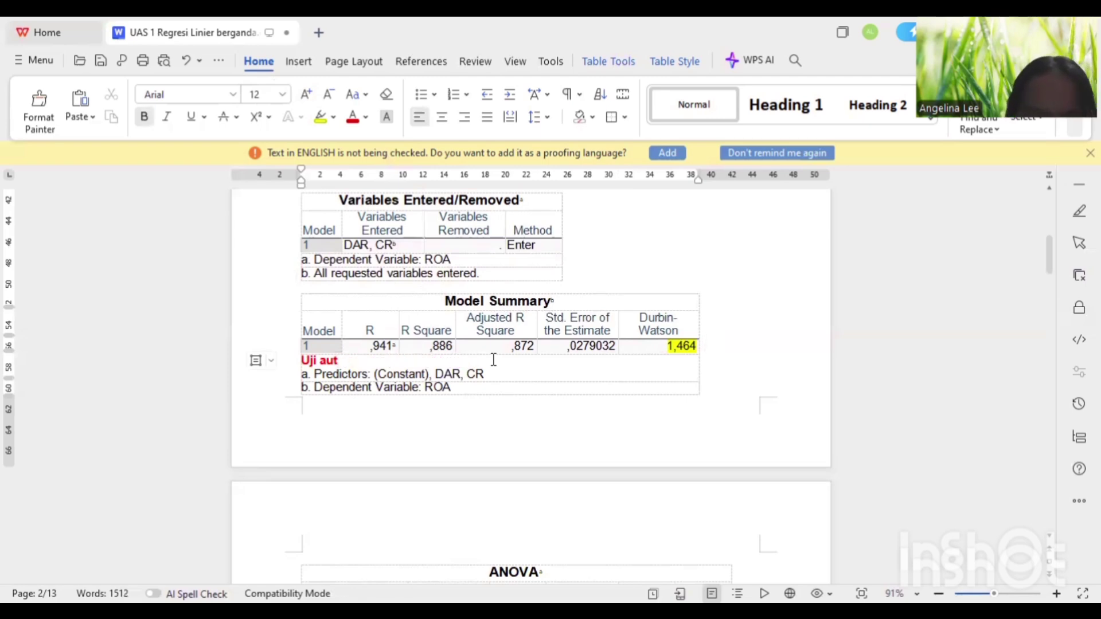
type("okorelasi")
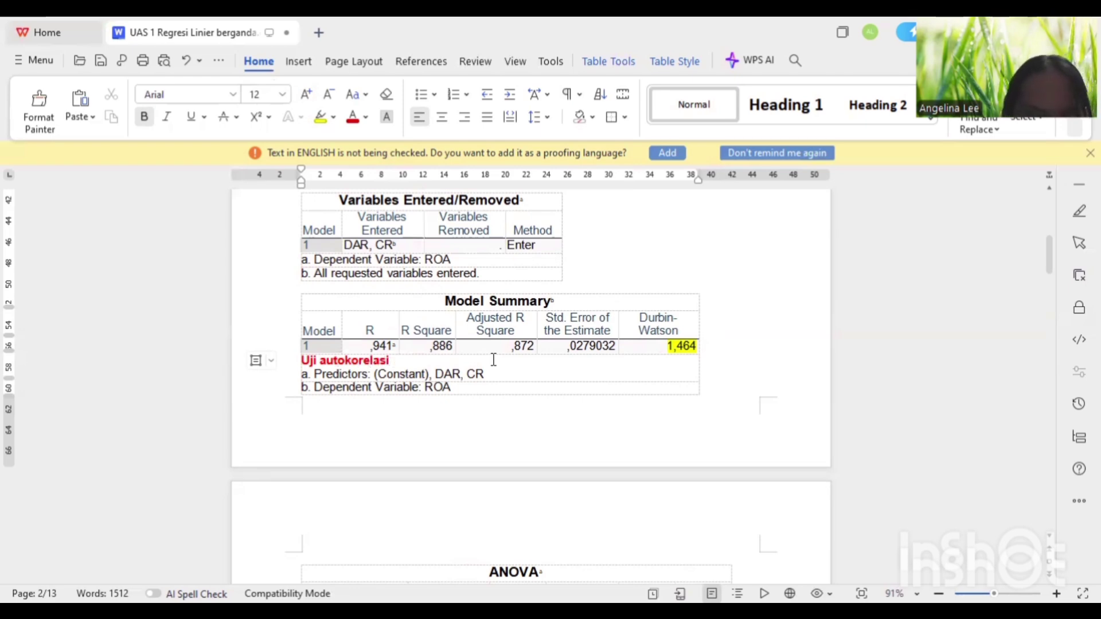
Add the criterion "du < dhitung < 4-du;" to the autocorrelation note in the Model Summary table.
type(" D")
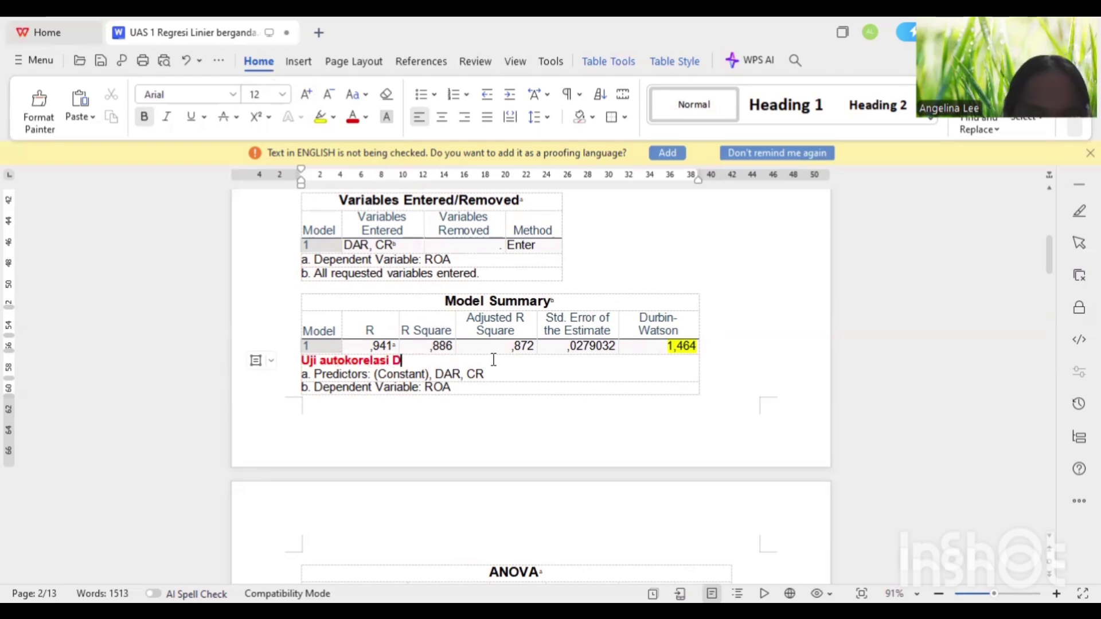
key("BackSpace")
type("du <")
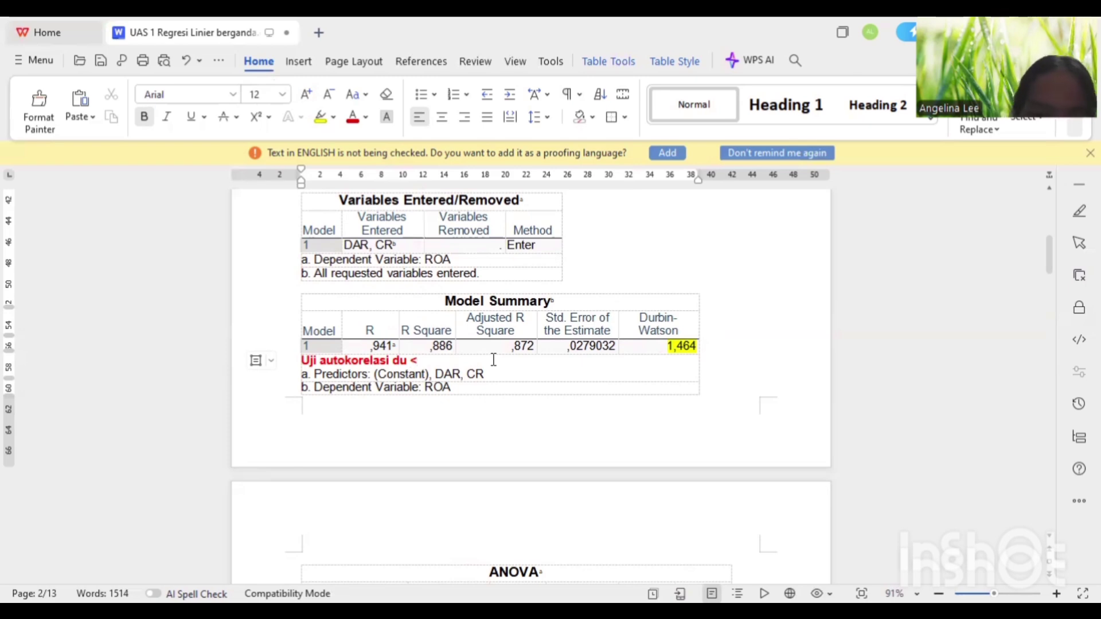
type(" dhitu")
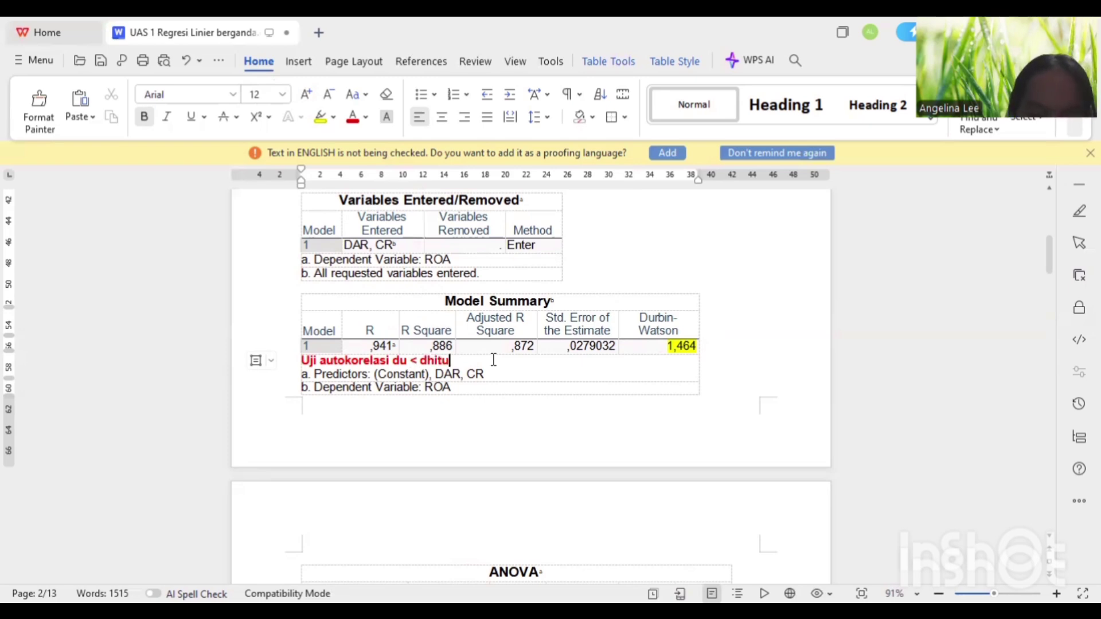
type("ng <")
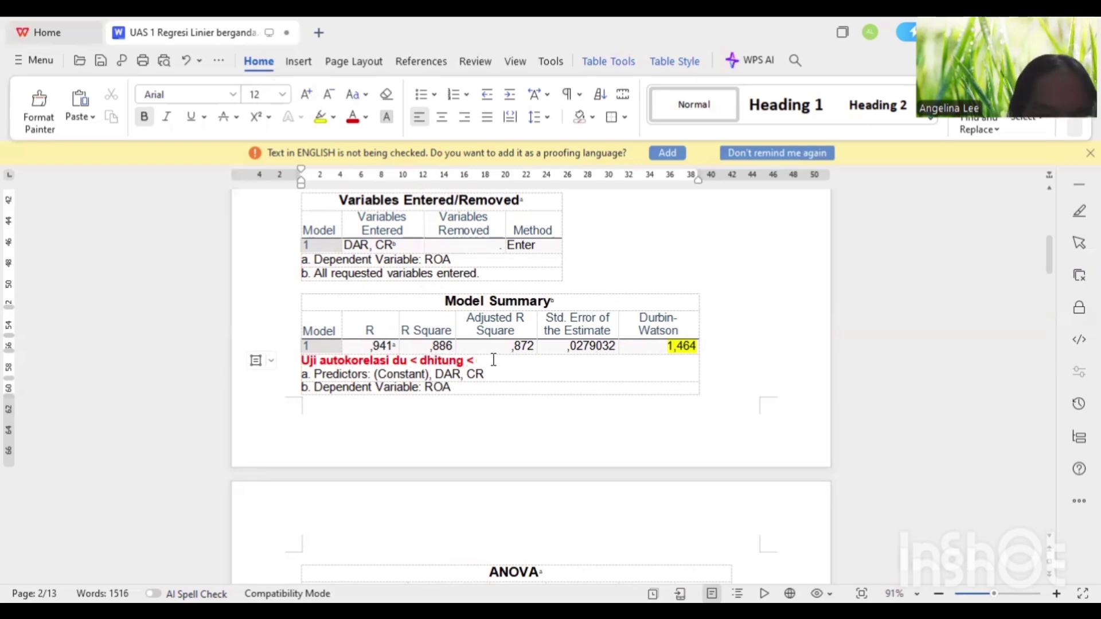
type(" 4-du; 1")
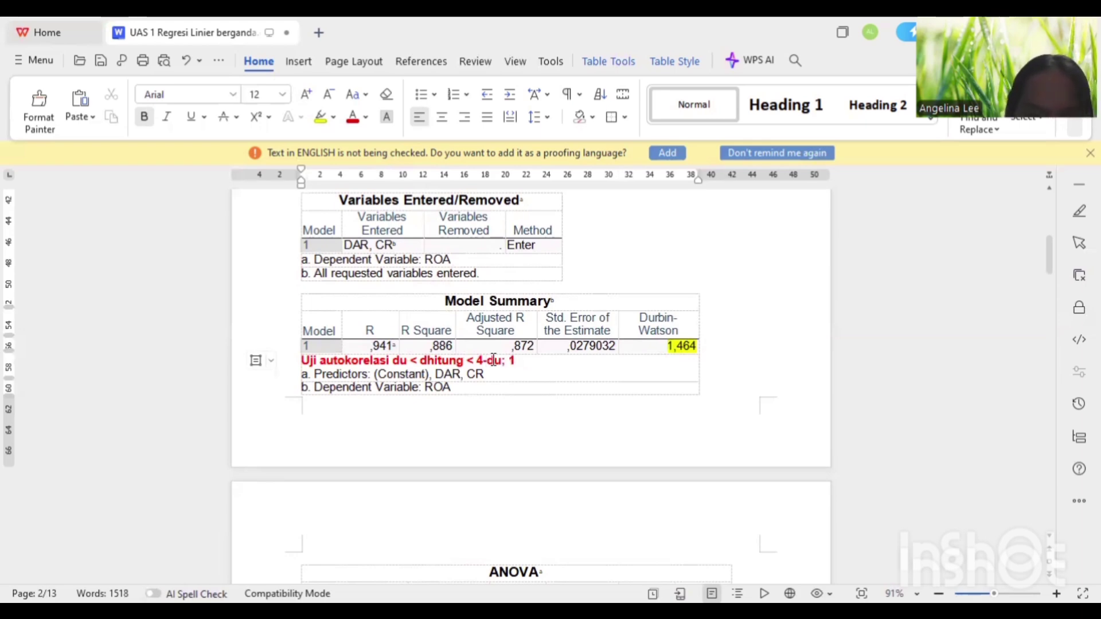
Complete the numeric comparison "1,537 > 1,464 < 1,537;" in the Model Summary autocorrelation note.
type(".537")
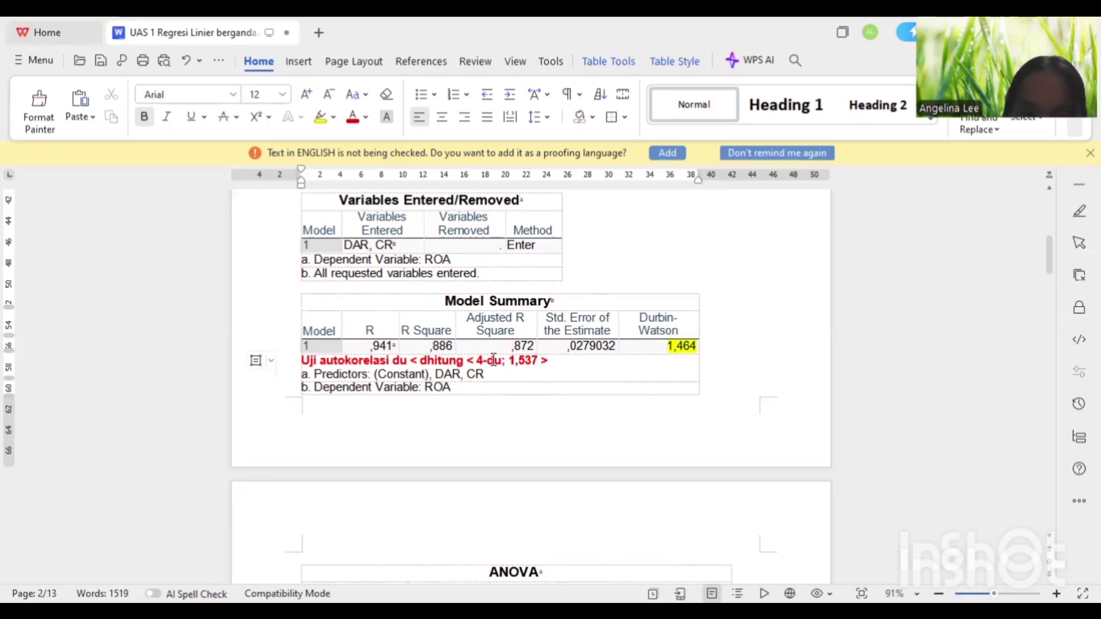
type(" > 1,464")
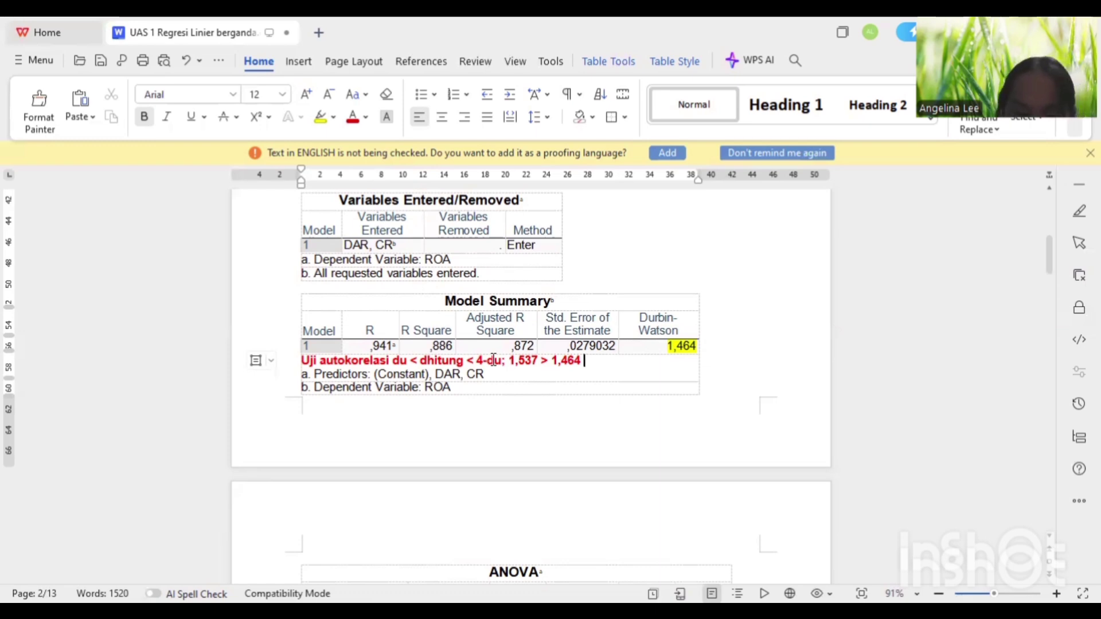
type(" < 1")
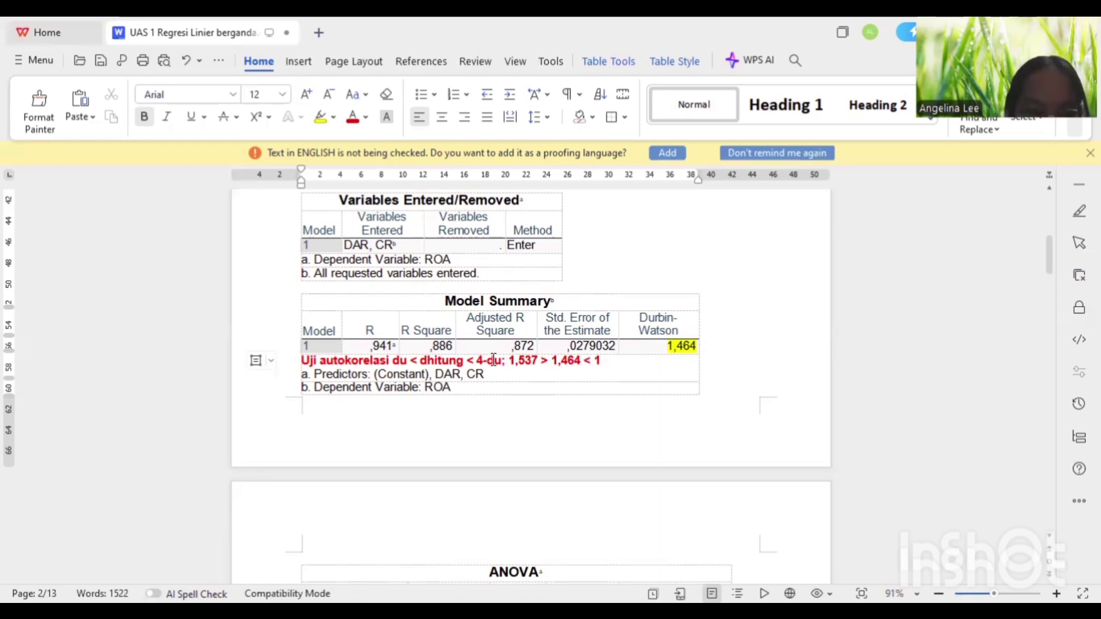
type(",5")
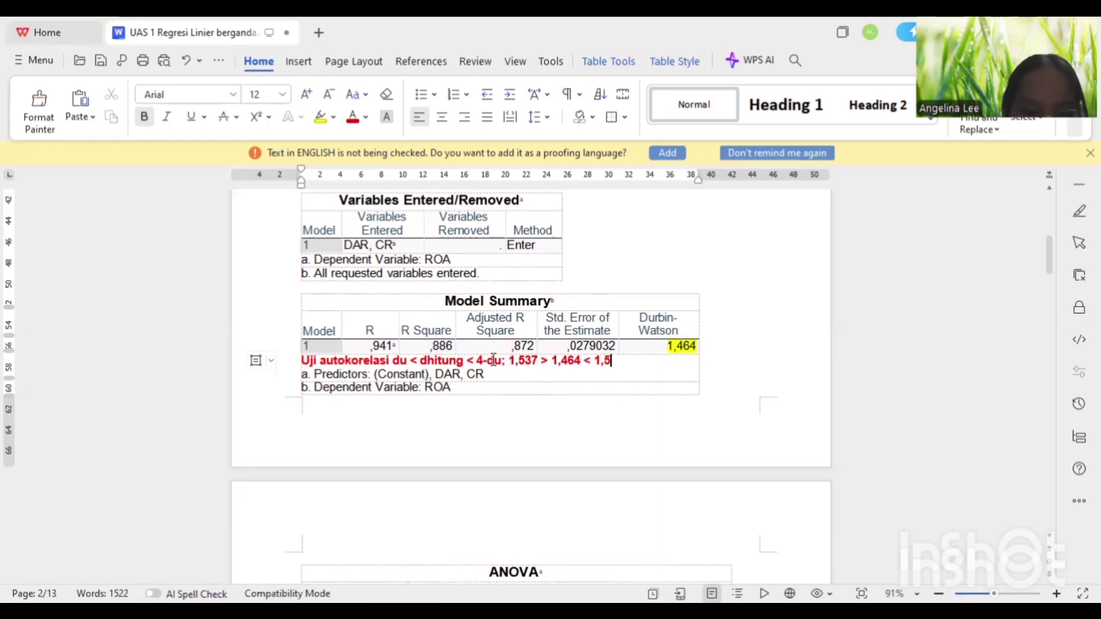
type("37; ")
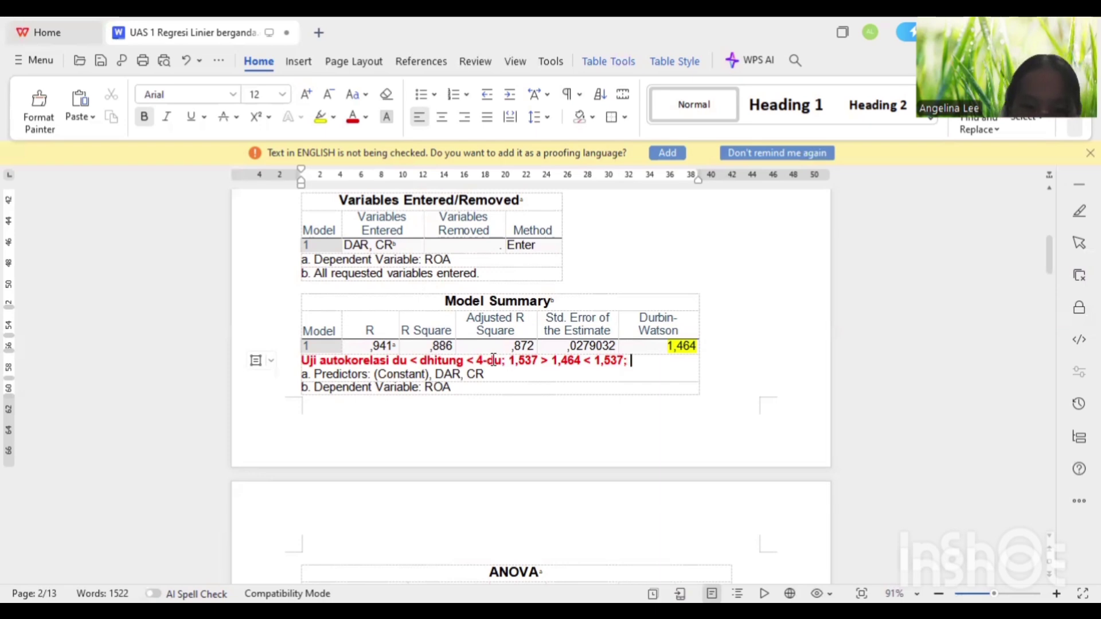
End the Model Summary note with the conclusion "Terdapat autokorelasi.".
type("ter")
key("BackSpace")
key("BackSpace")
key("BackSpace")
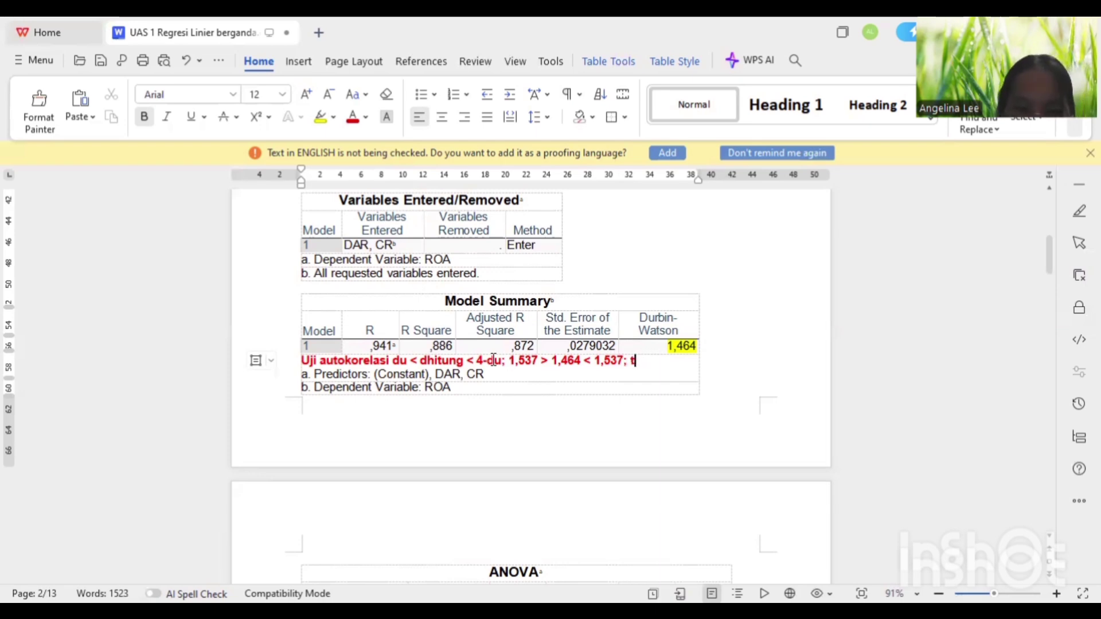
type("Terdap")
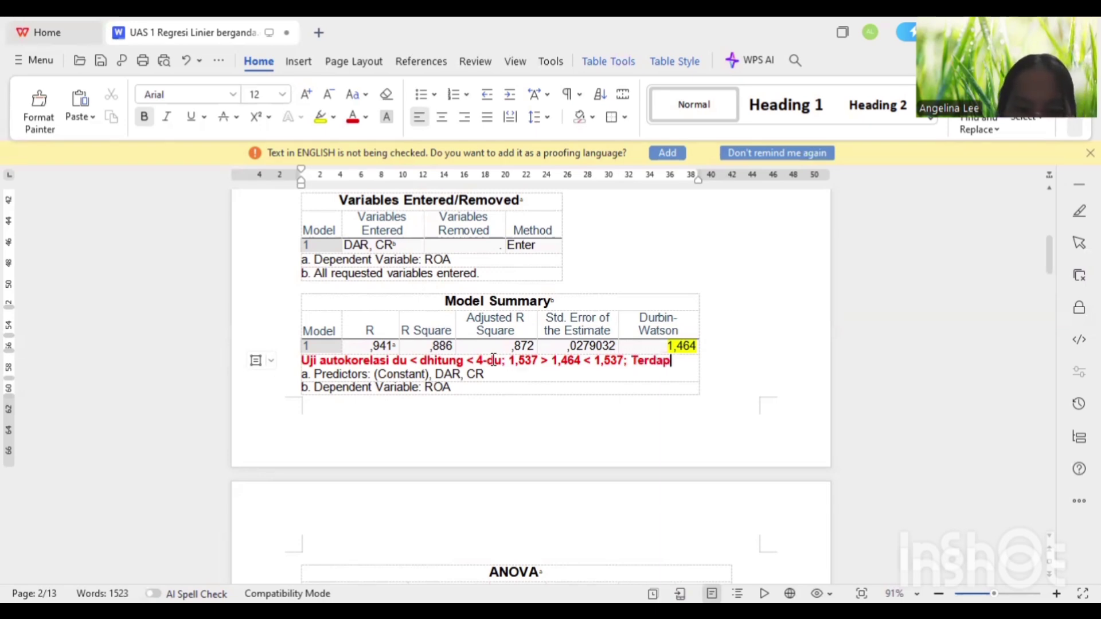
type("at a")
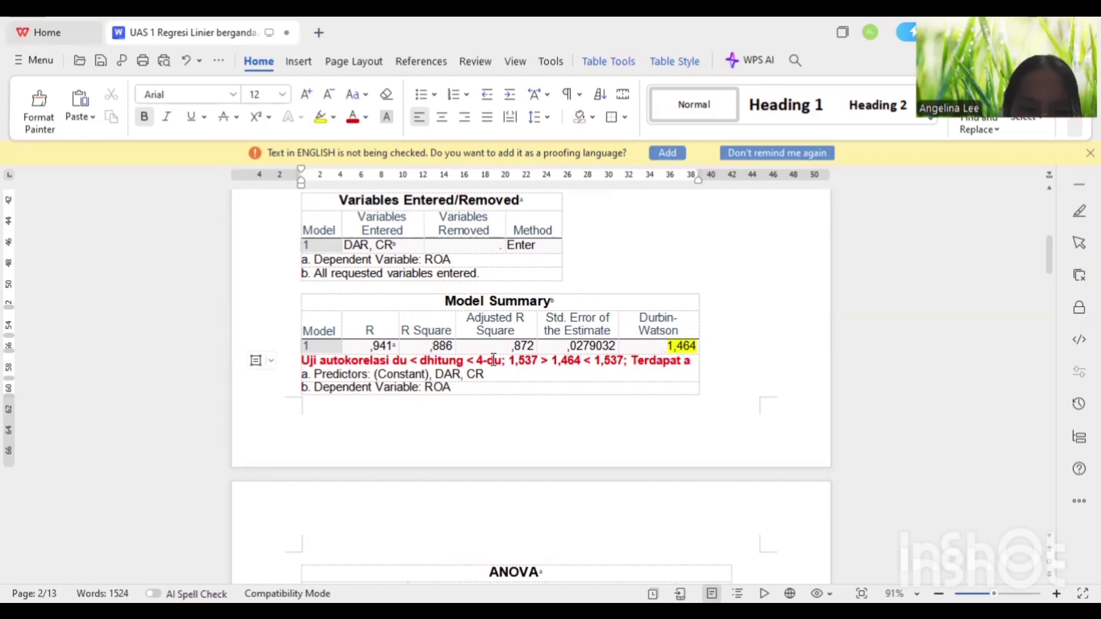
type("utokol")
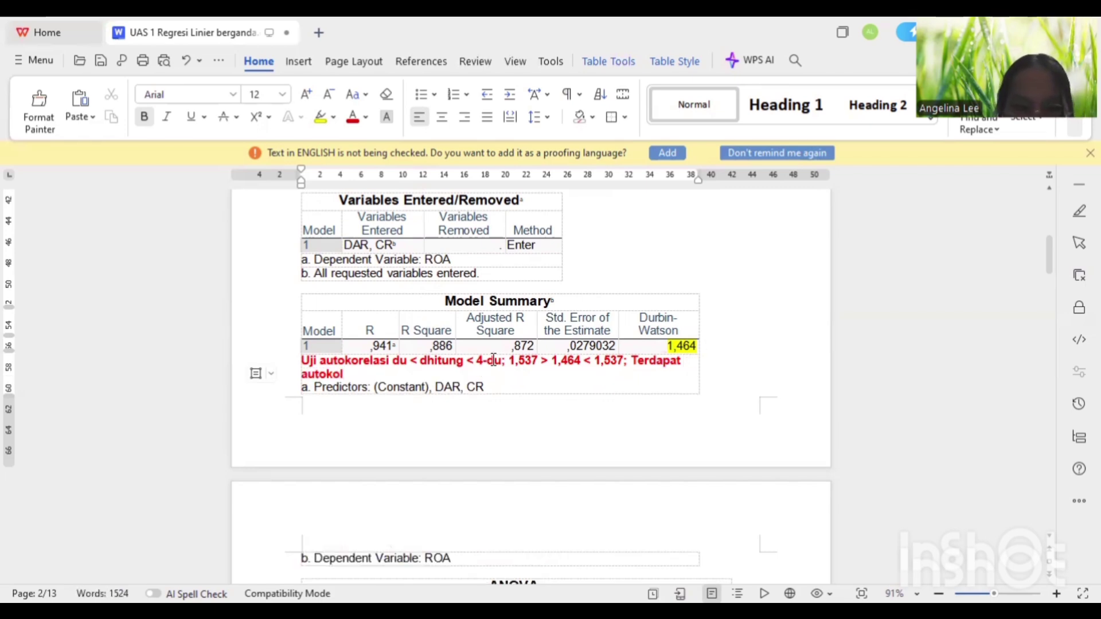
key("BackSpace")
type("relasi.")
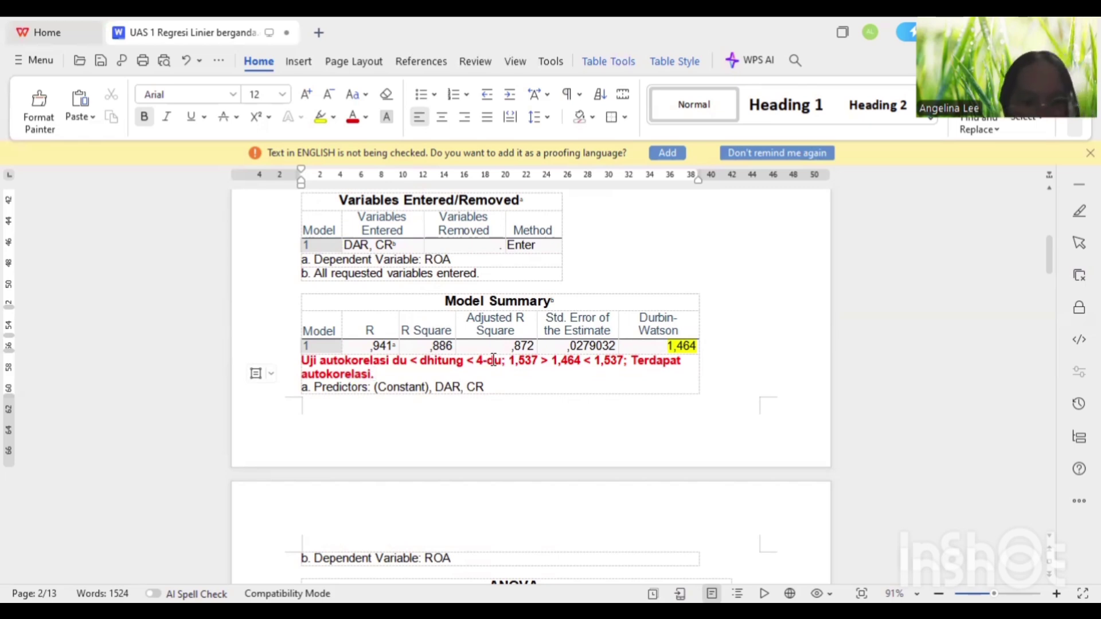
Insert three blank lines above the Runs Test table to bring the whole table onto one page.
scroll(503, 409, "down", 15)
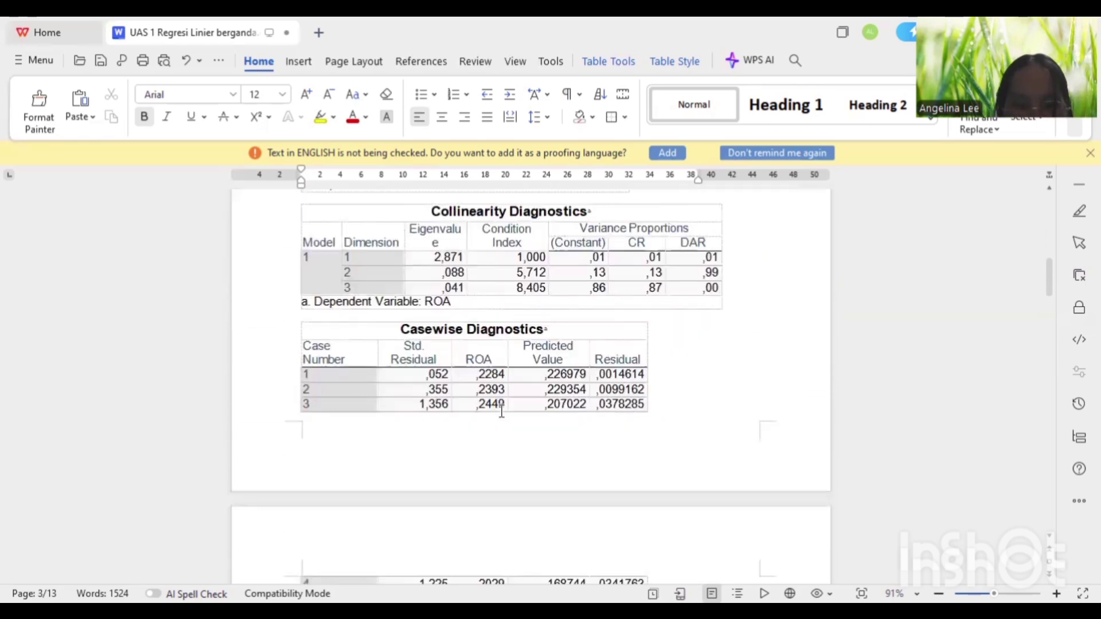
scroll(501, 411, "down", 20)
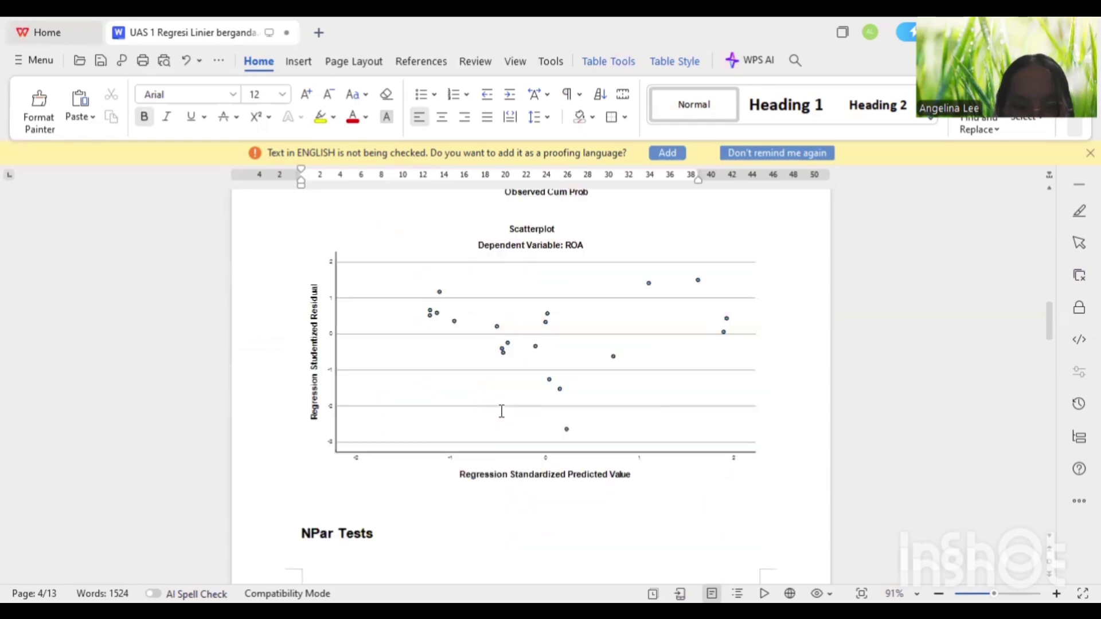
scroll(502, 411, "down", 20)
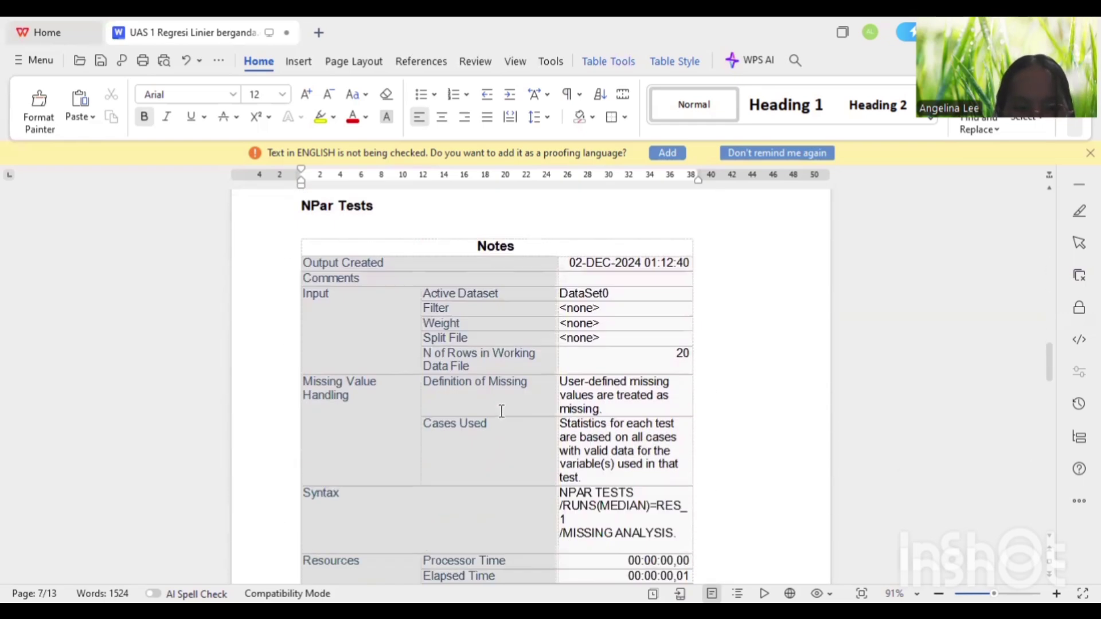
scroll(502, 411, "down", 10)
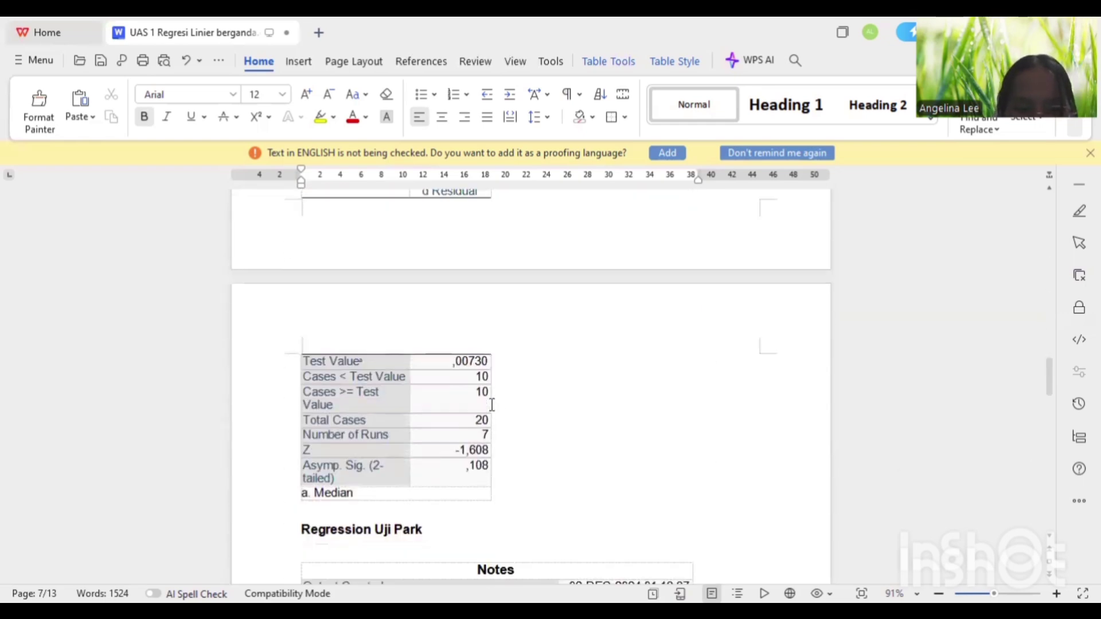
scroll(491, 405, "down", 1)
scroll(492, 405, "up", 3)
left_click(450, 237)
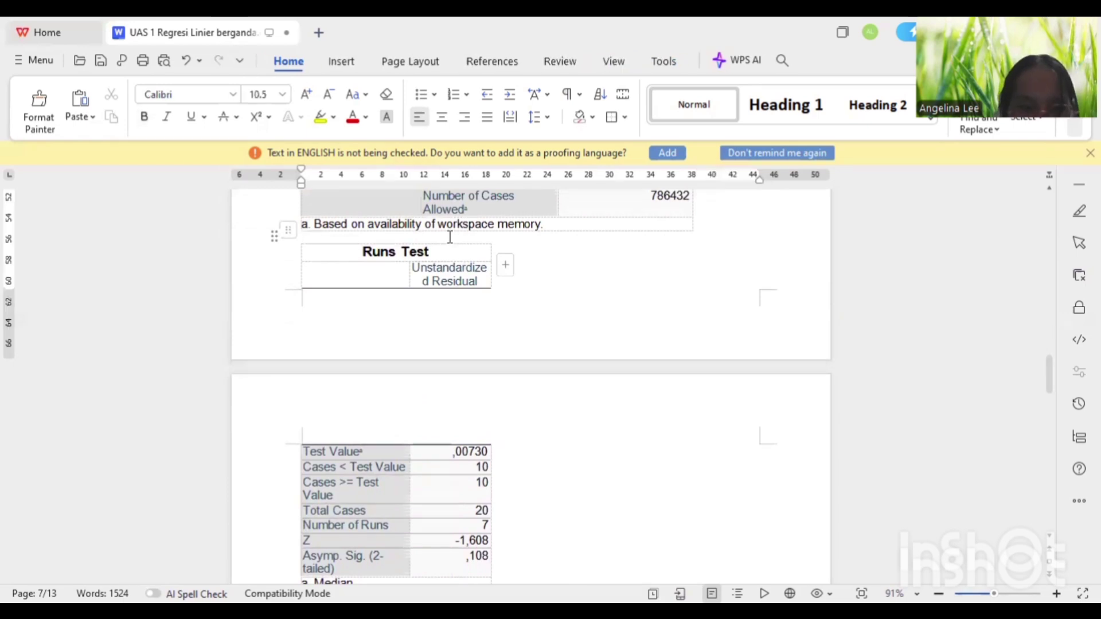
key("Return")
key("Return")
key("Return")
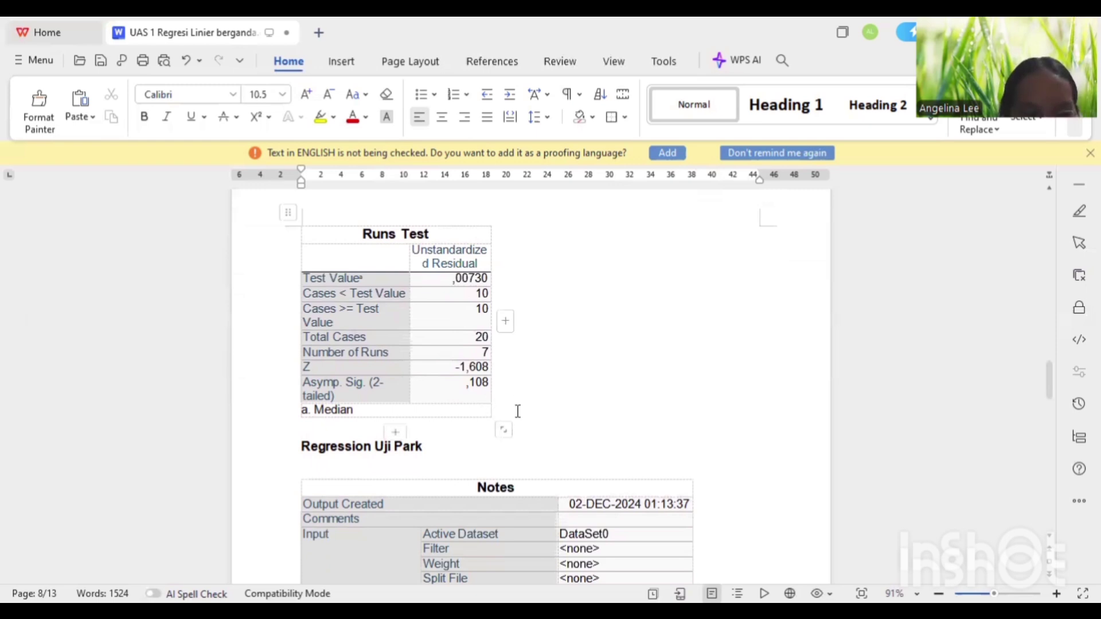
Start a note directly below the Runs Test table with the criterion "Uji autokorelasi Sig > 0,05;".
left_click(426, 427)
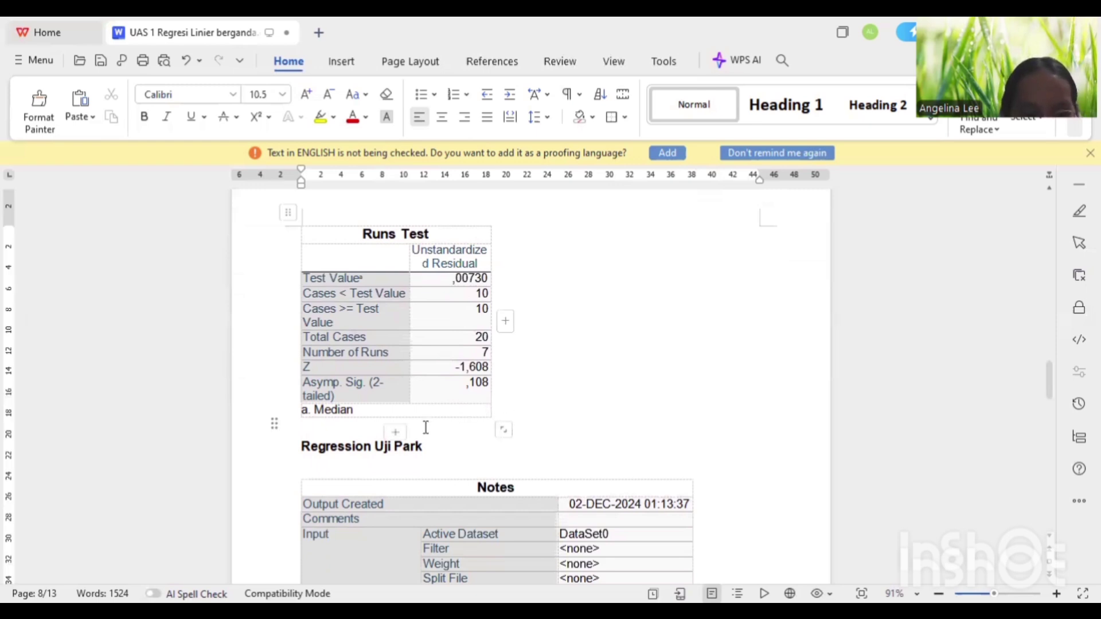
type("Uji a")
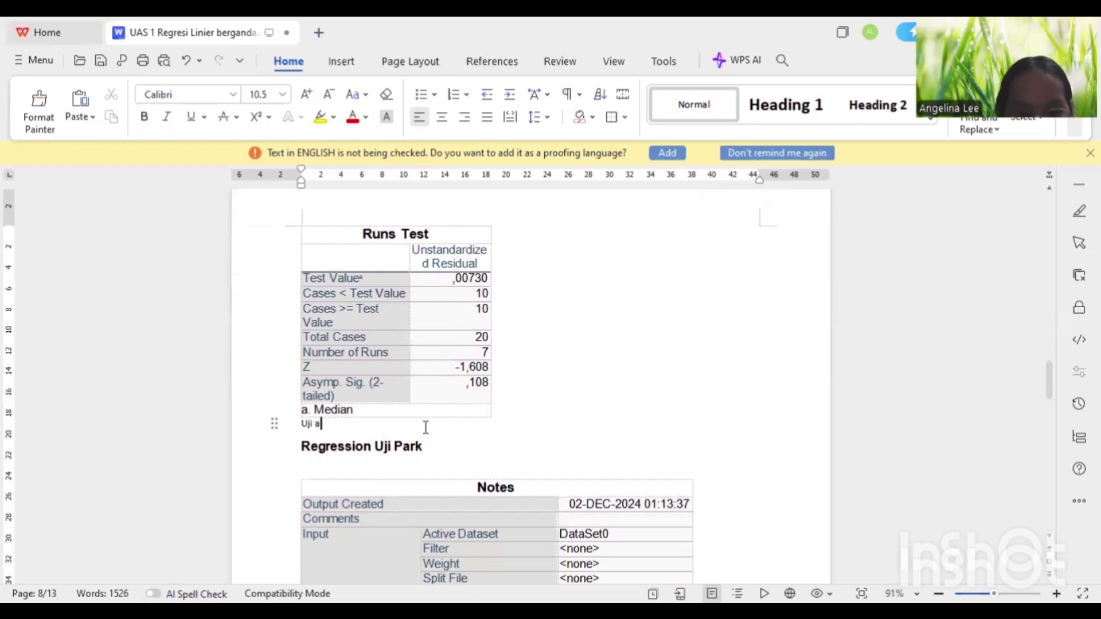
type("utokorelasi")
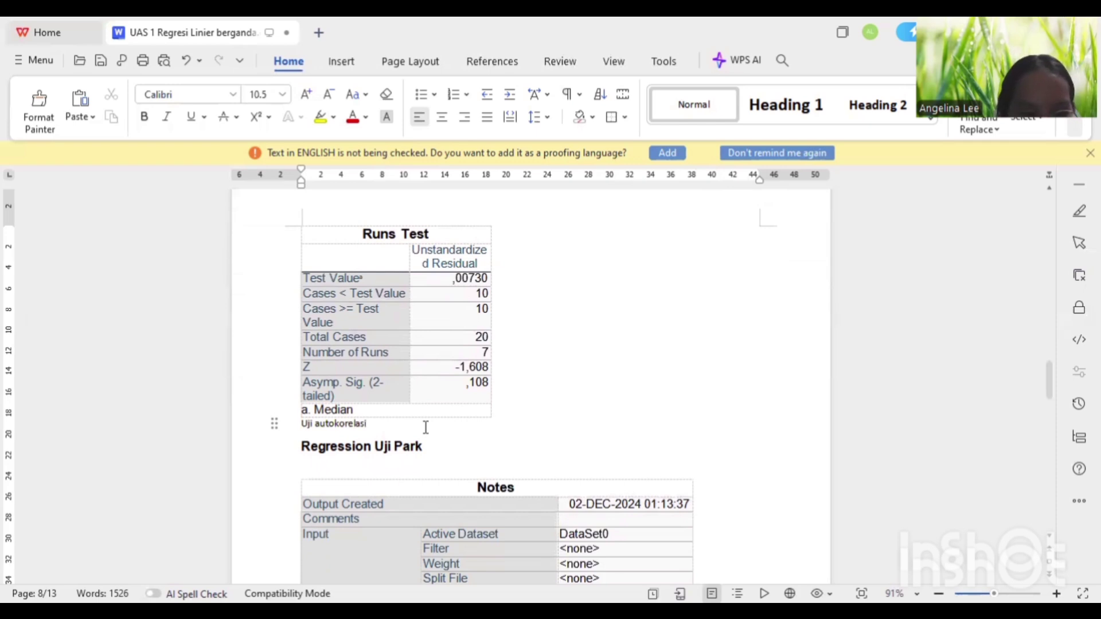
type(" Sig >")
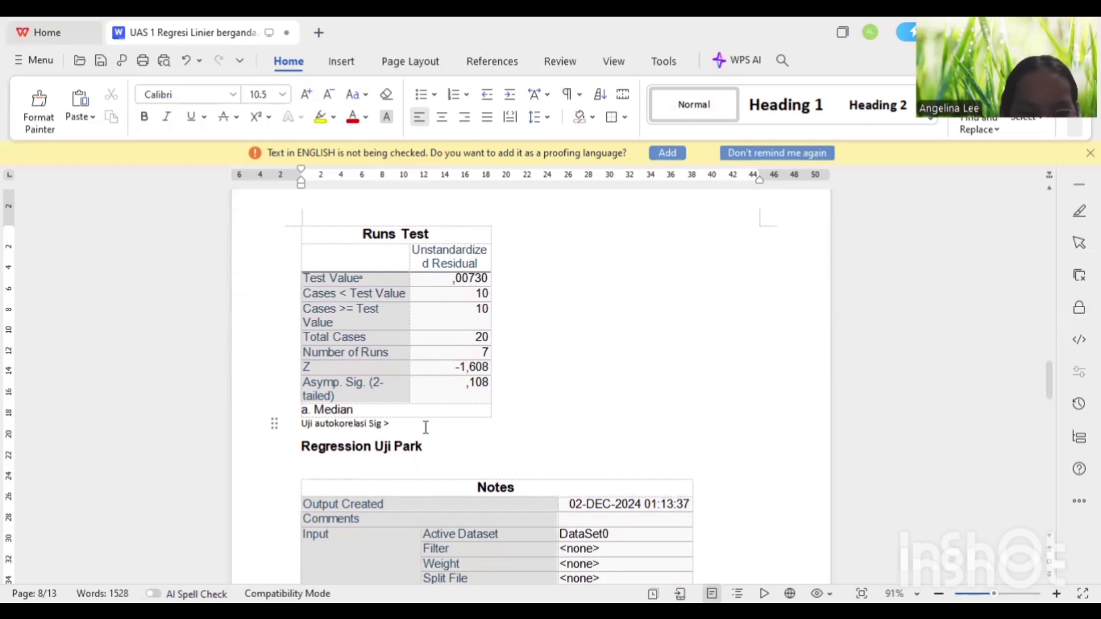
type(" 0,05")
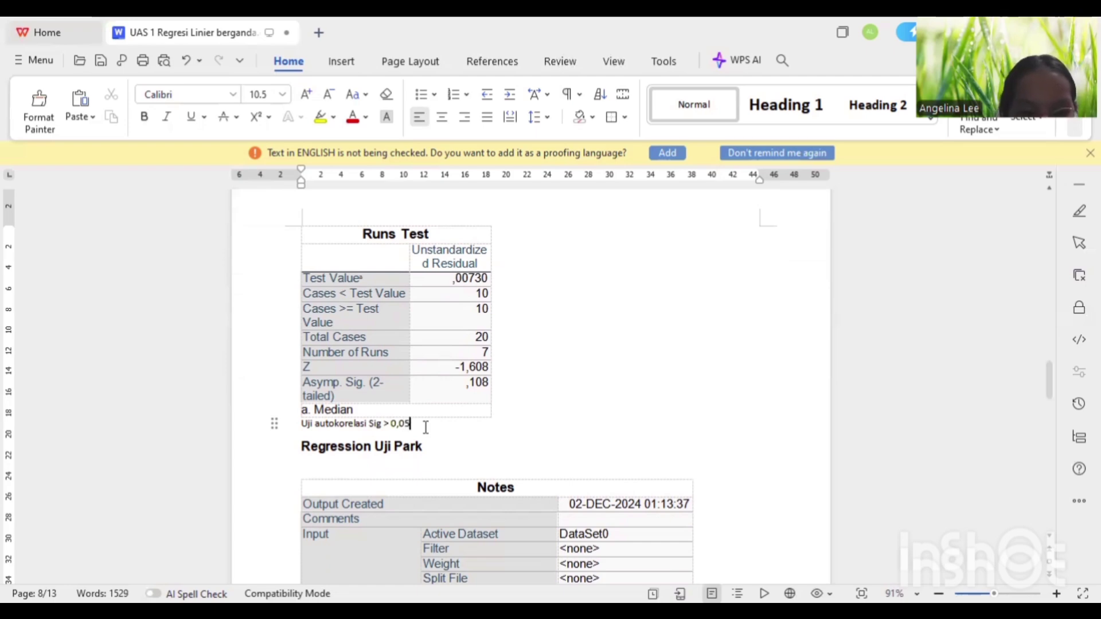
type(";")
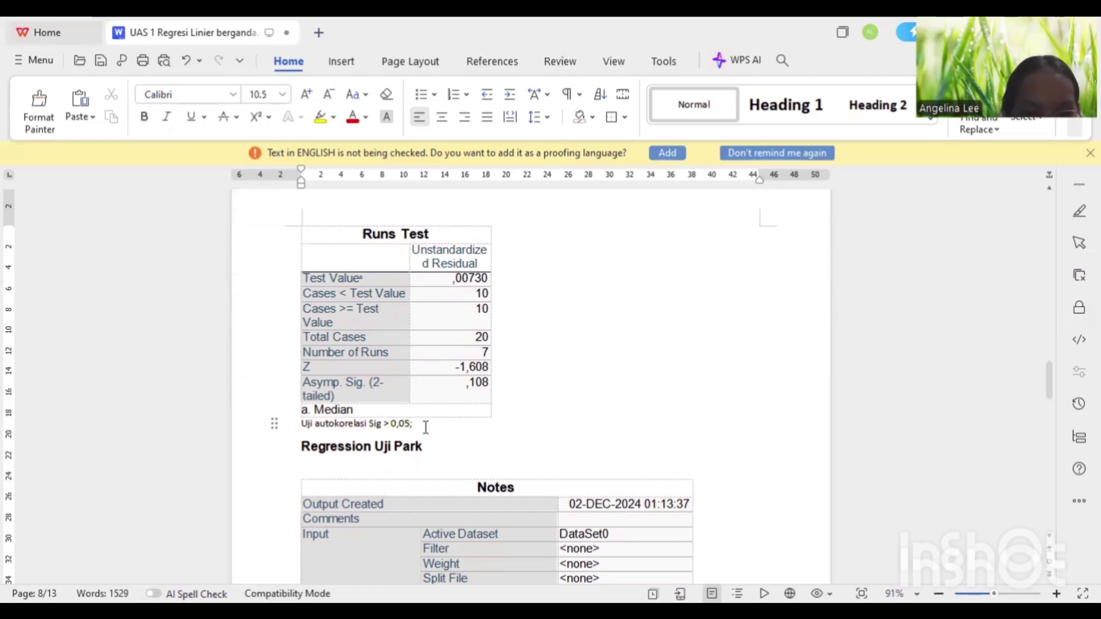
Complete the Runs Test note with the comparison and conclusion "0,108 > 0,05; tidak ada autokorelasi".
type(" 0,")
type("10")
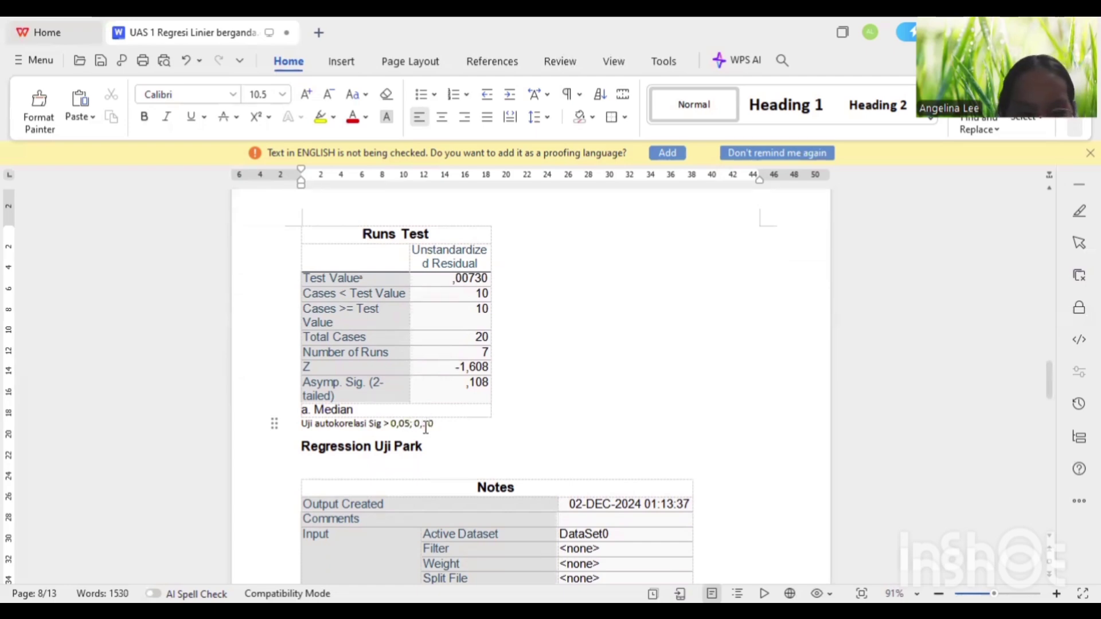
type("8 > ")
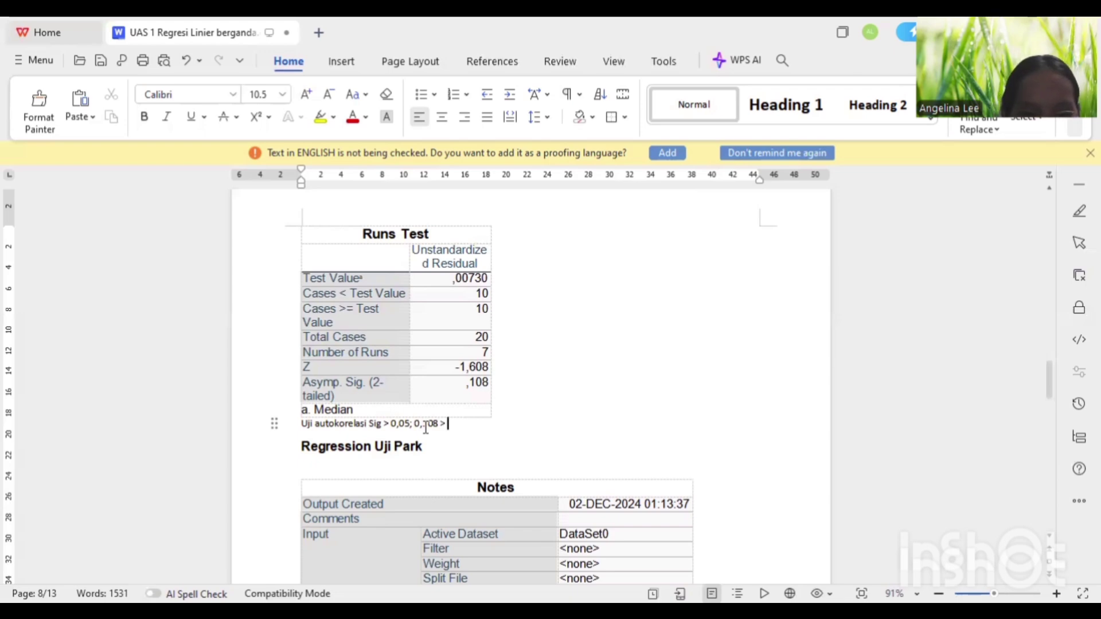
type("0,05")
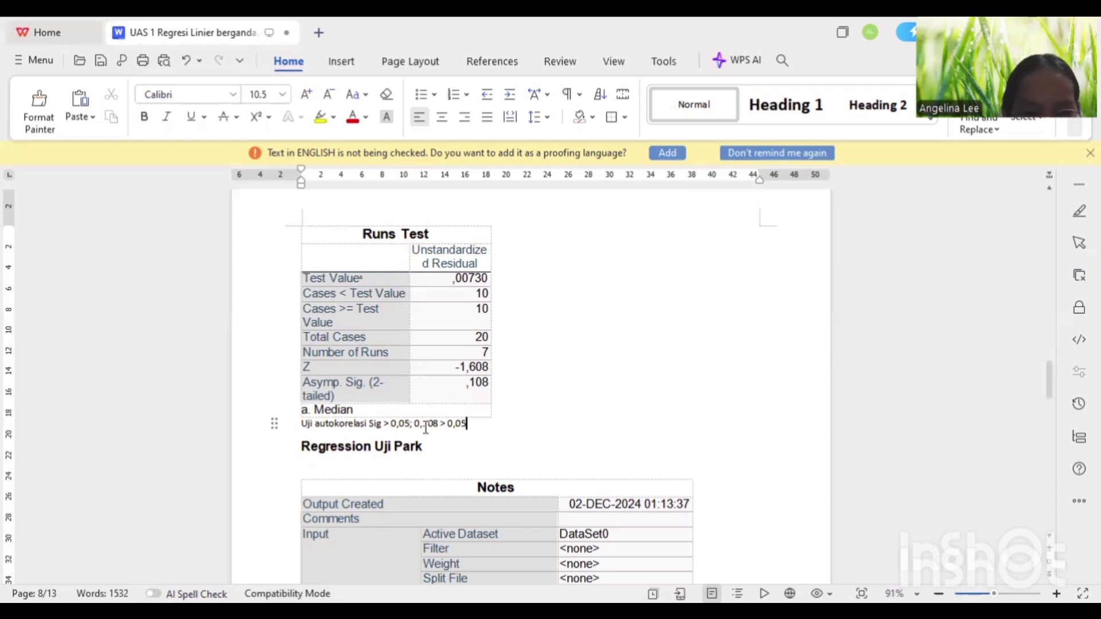
type("; tidak ad")
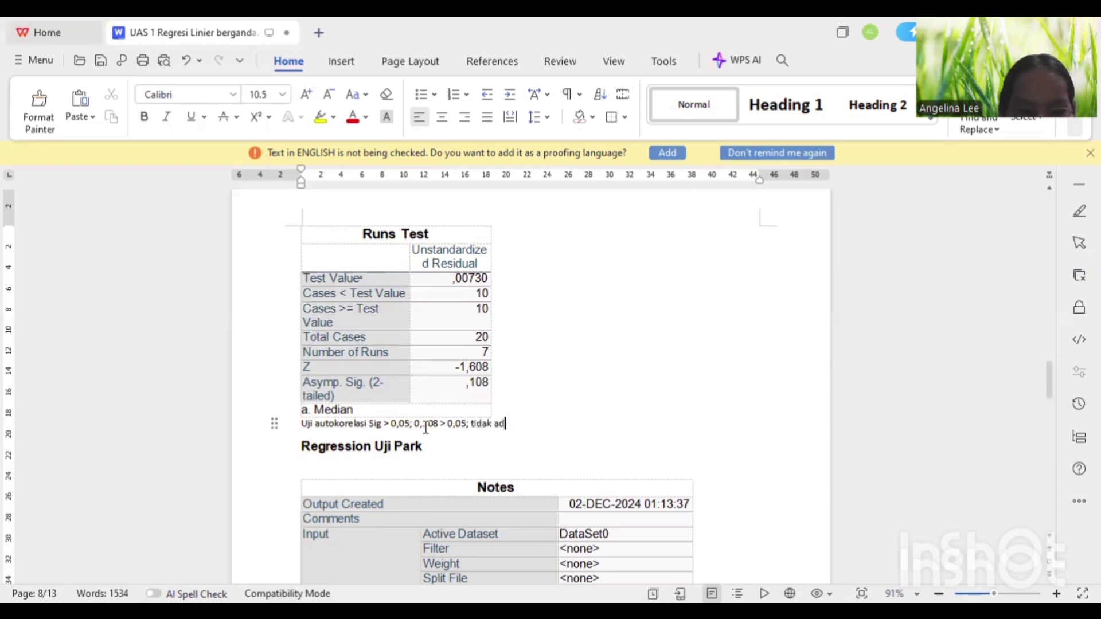
type("a autokorel")
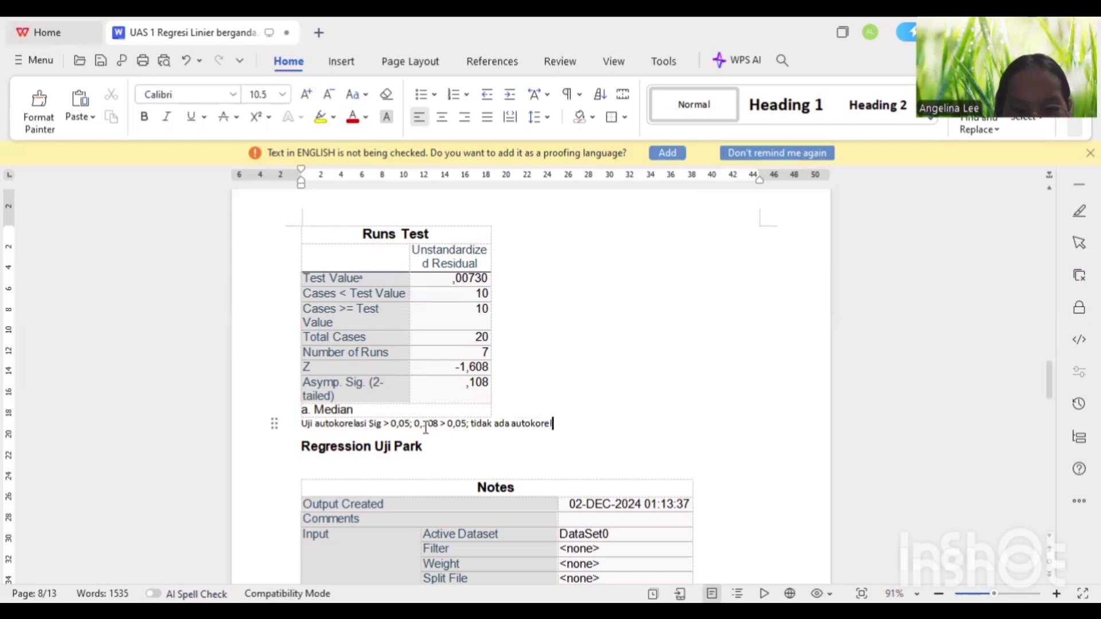
type("asi")
Format the whole autokorelasi note below the Runs Test table in red and bold.
left_click_drag(584, 423, 300, 424)
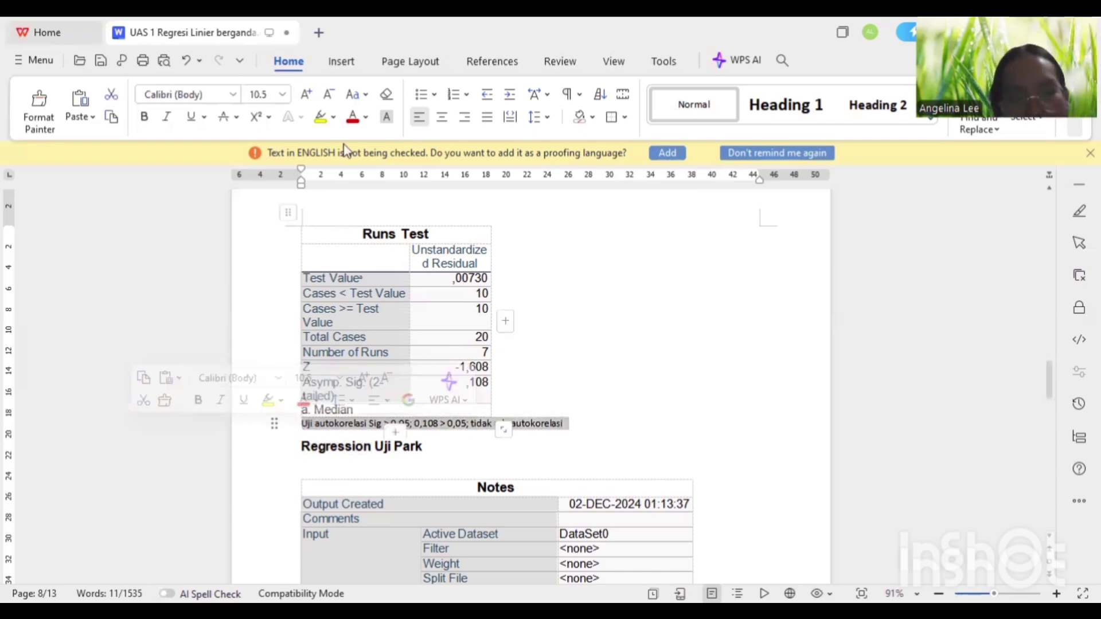
left_click(352, 117)
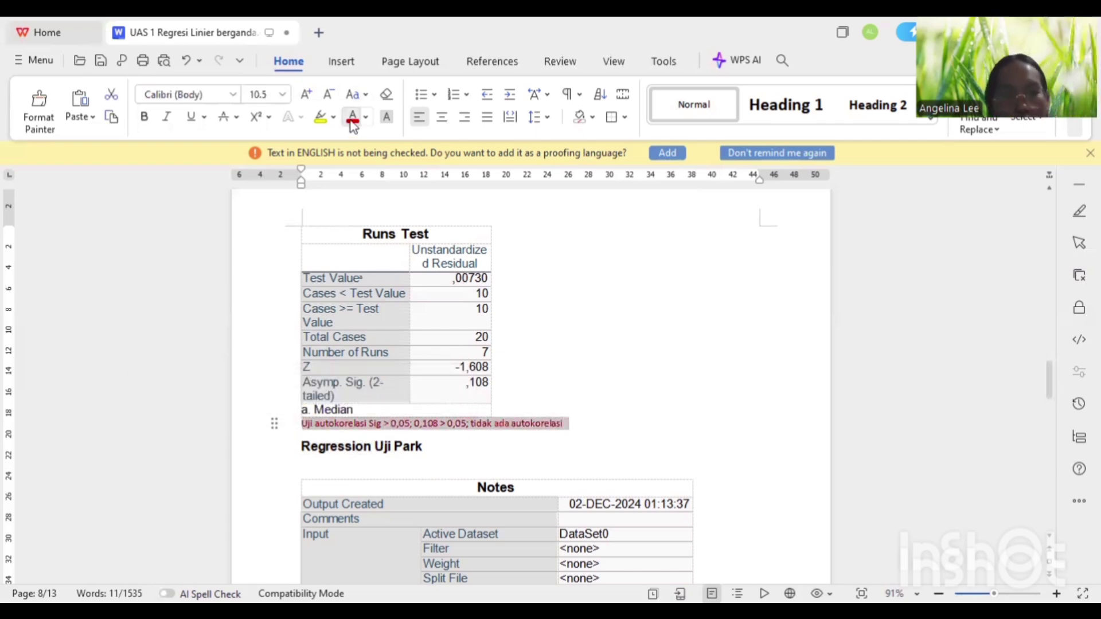
left_click(150, 119)
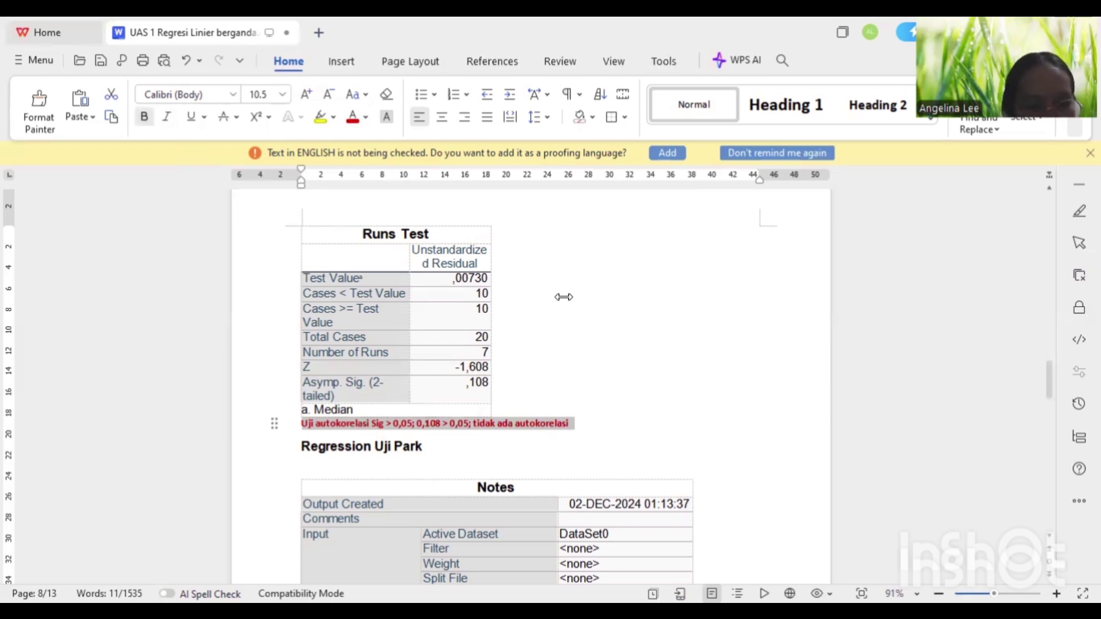
left_click(649, 368)
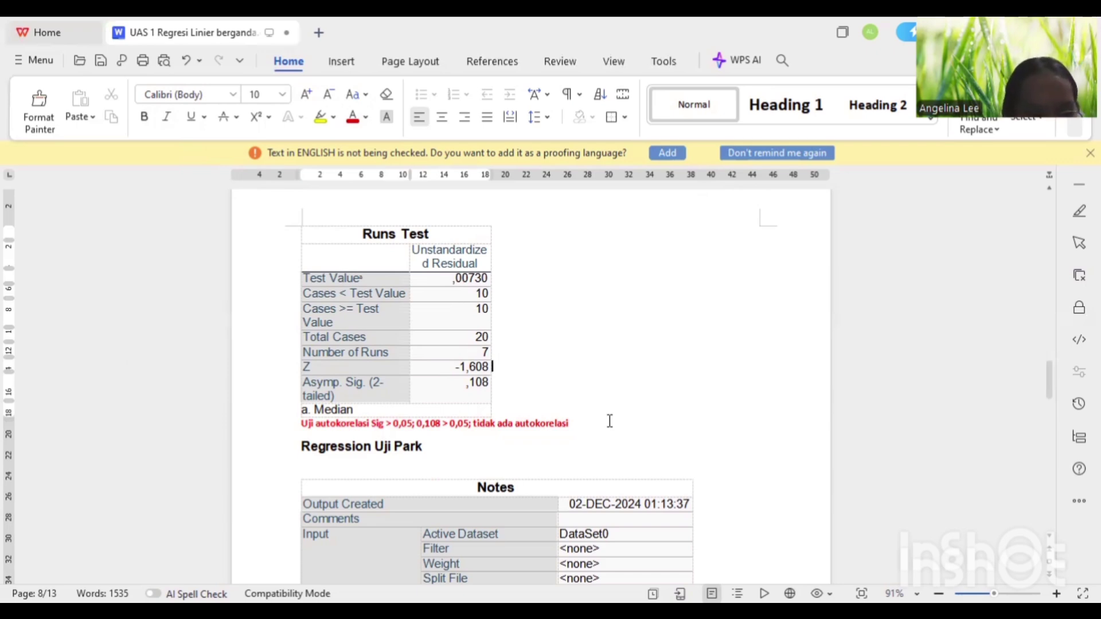
Go back through the regression output to examine the Correlations table for ROA, CR and DAR.
scroll(609, 420, "up", 15)
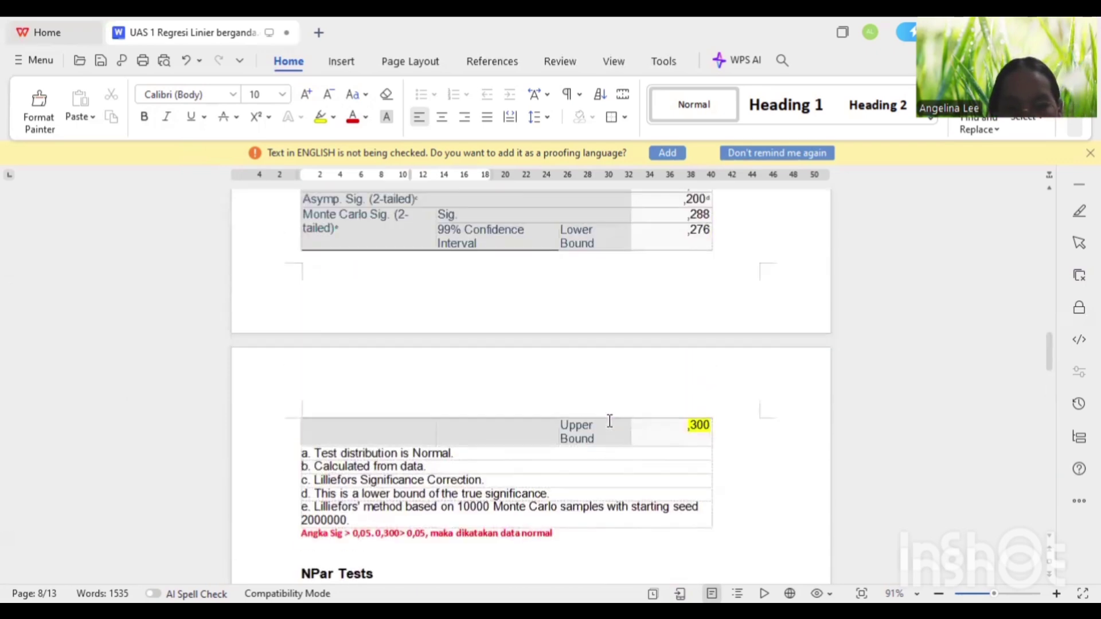
scroll(609, 421, "up", 20)
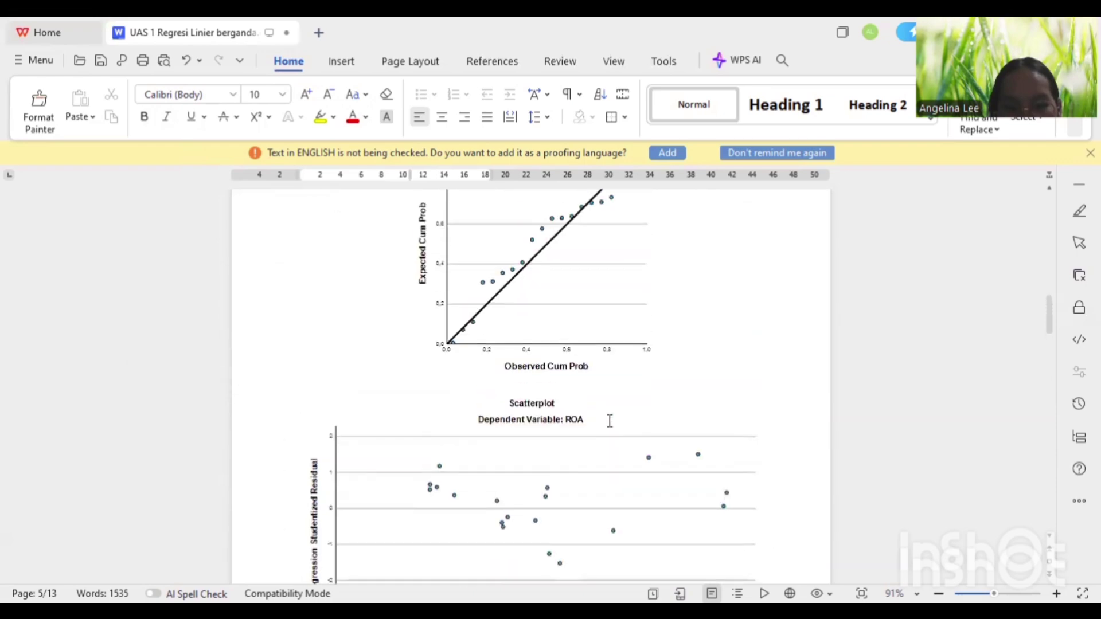
scroll(609, 421, "up", 20)
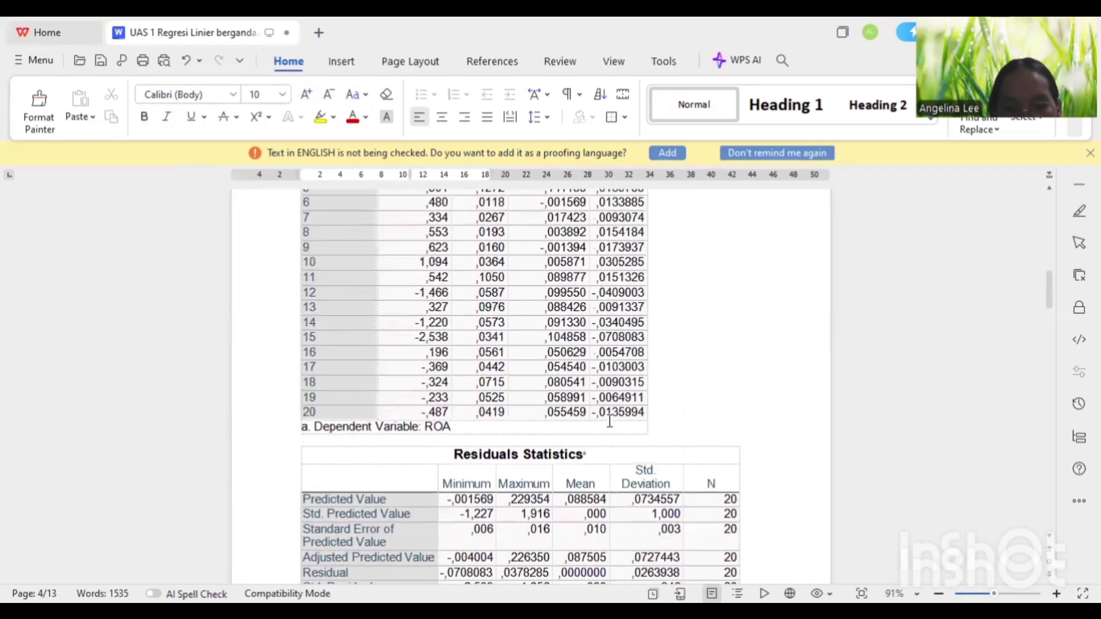
scroll(609, 420, "up", 20)
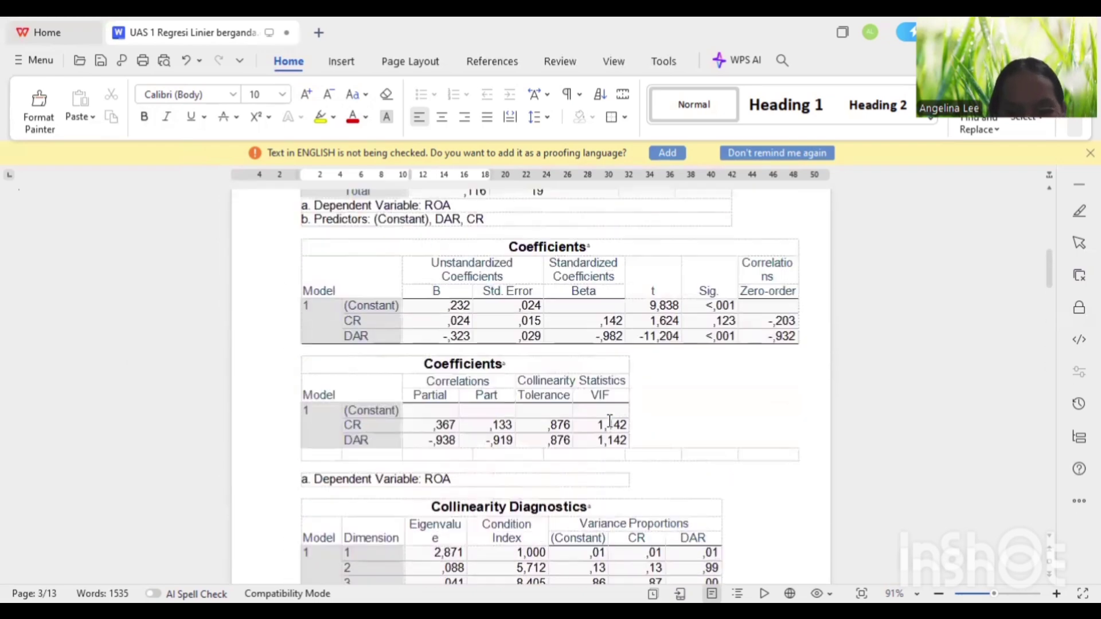
scroll(609, 421, "up", 15)
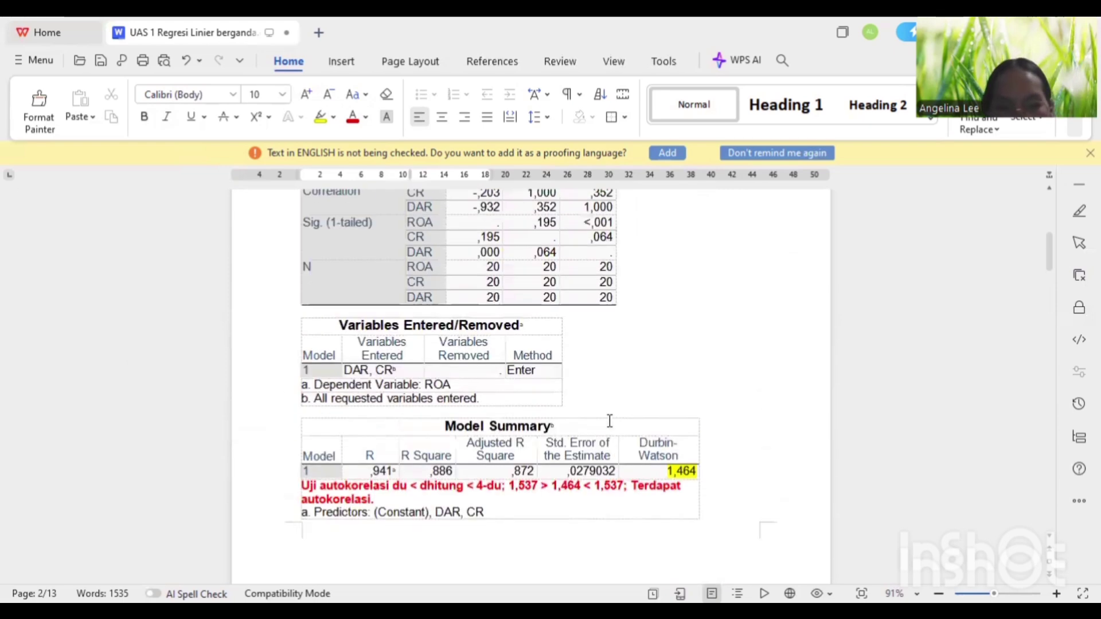
scroll(609, 421, "up", 5)
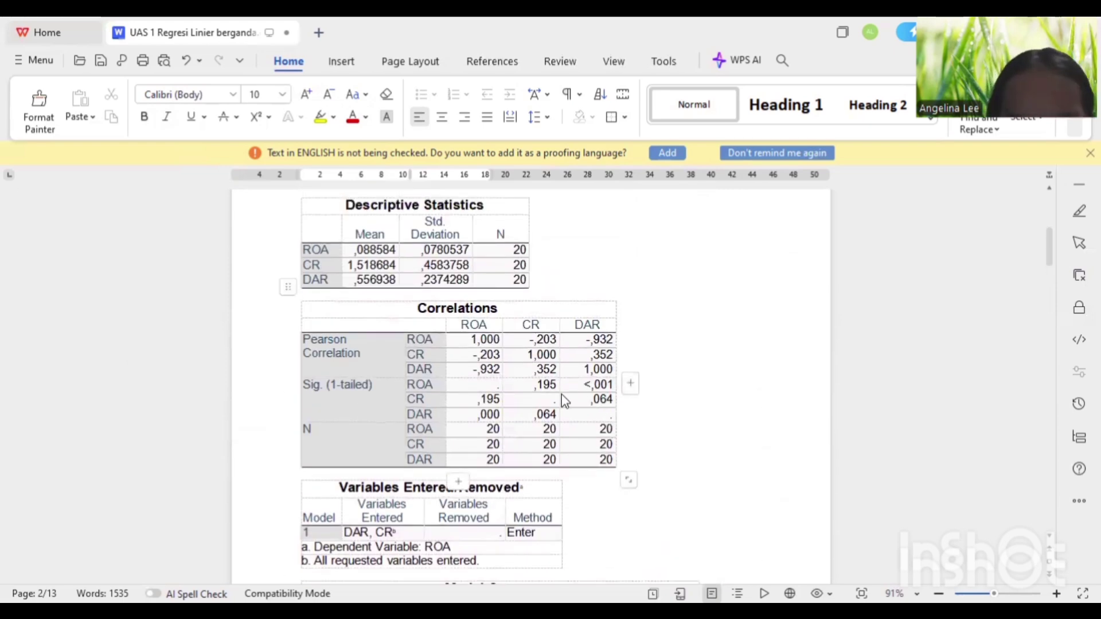
left_click_drag(557, 417, 559, 417)
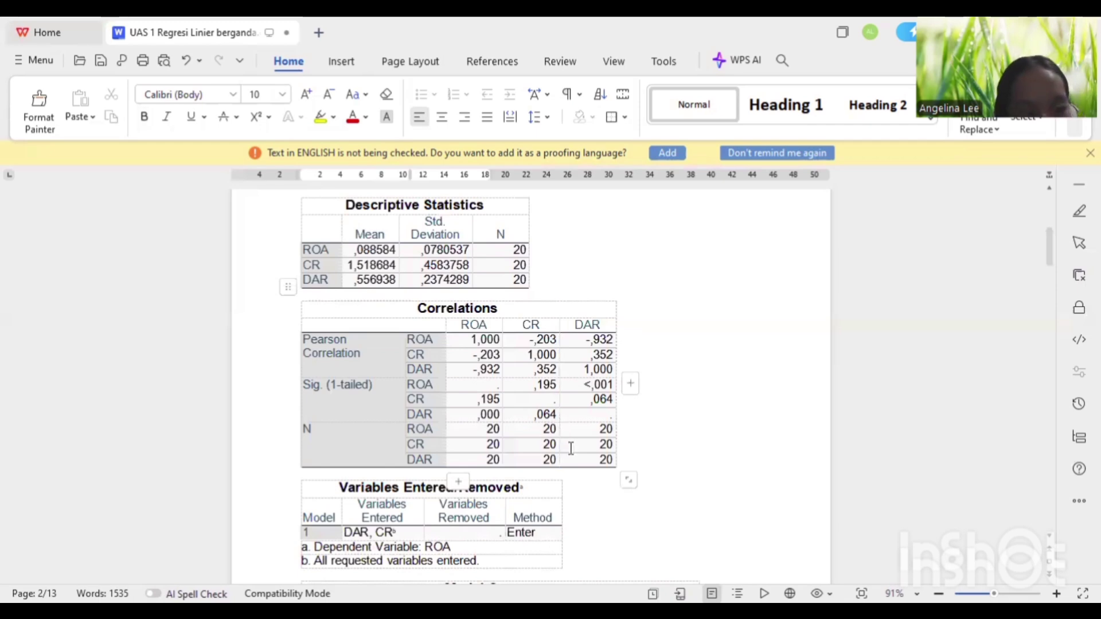
left_click(636, 453)
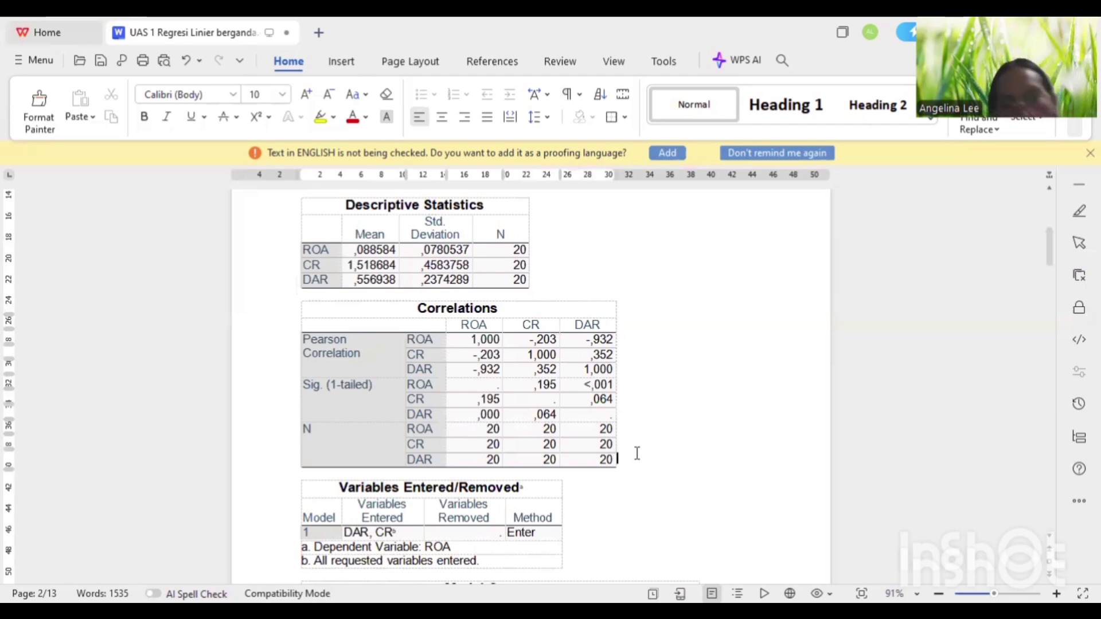
key("Return")
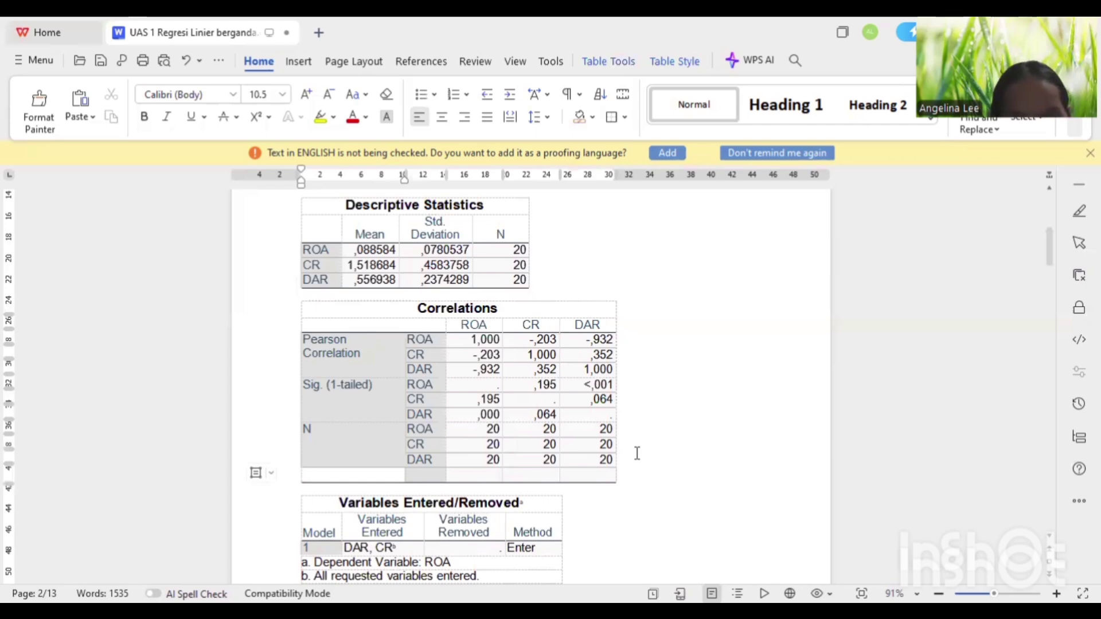
key("ctrl+z")
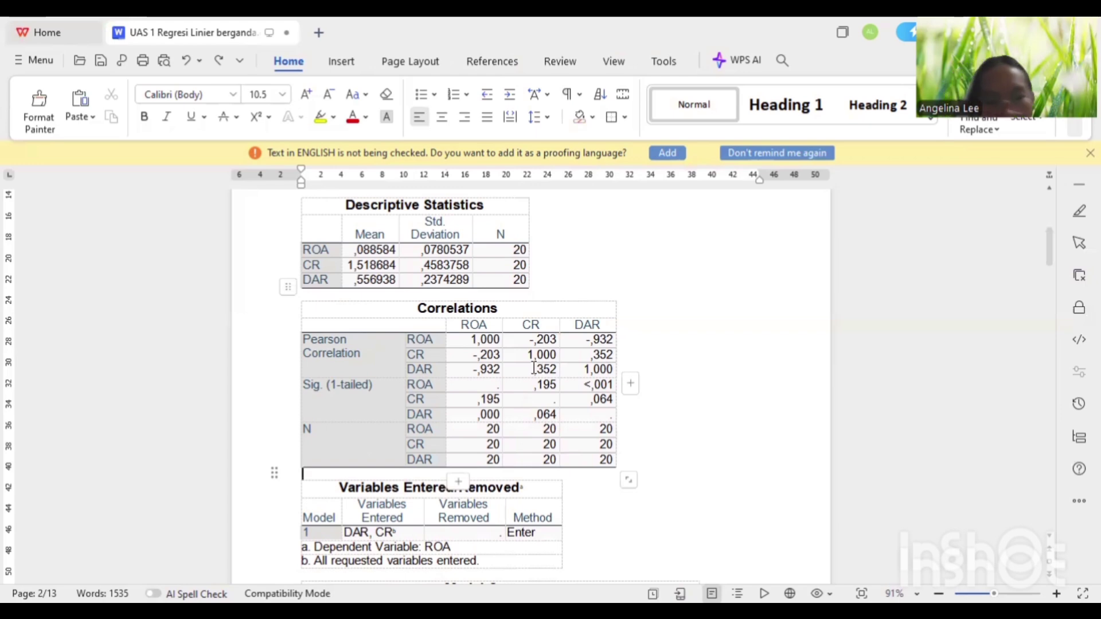
Highlight both Pearson correlation values between CR and DAR in yellow in the Correlations table.
left_click_drag(534, 369, 558, 369)
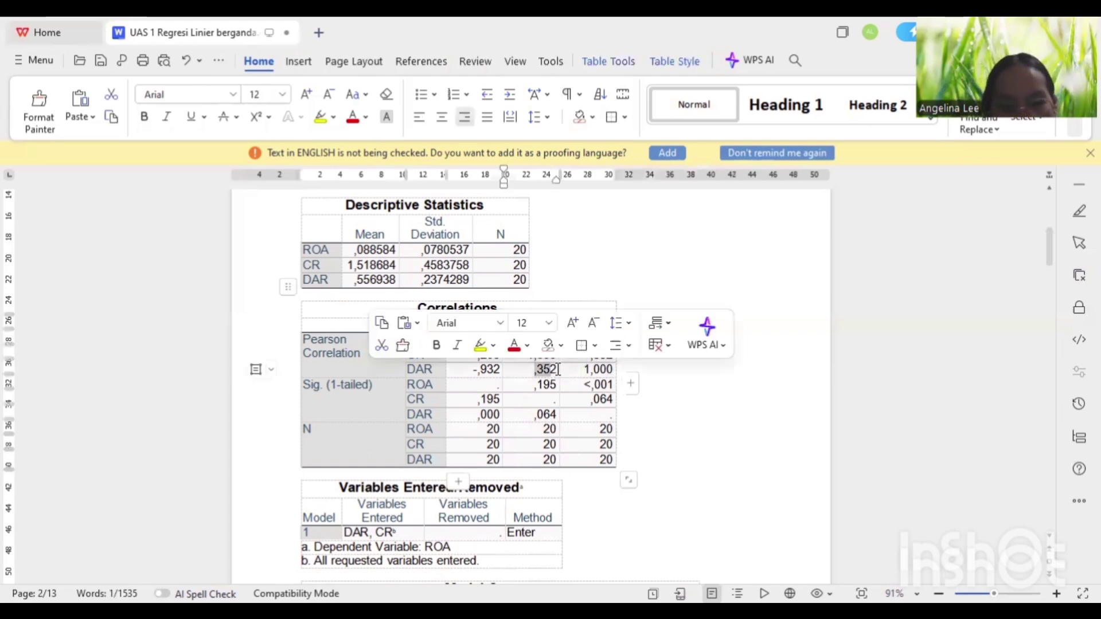
left_click(321, 118)
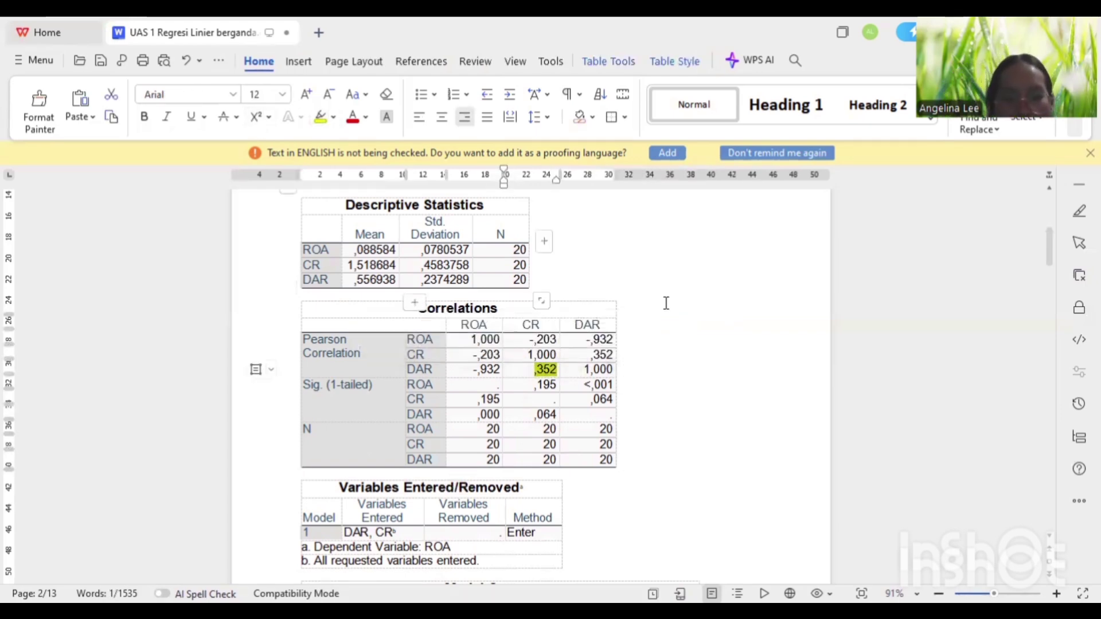
left_click_drag(590, 355, 613, 355)
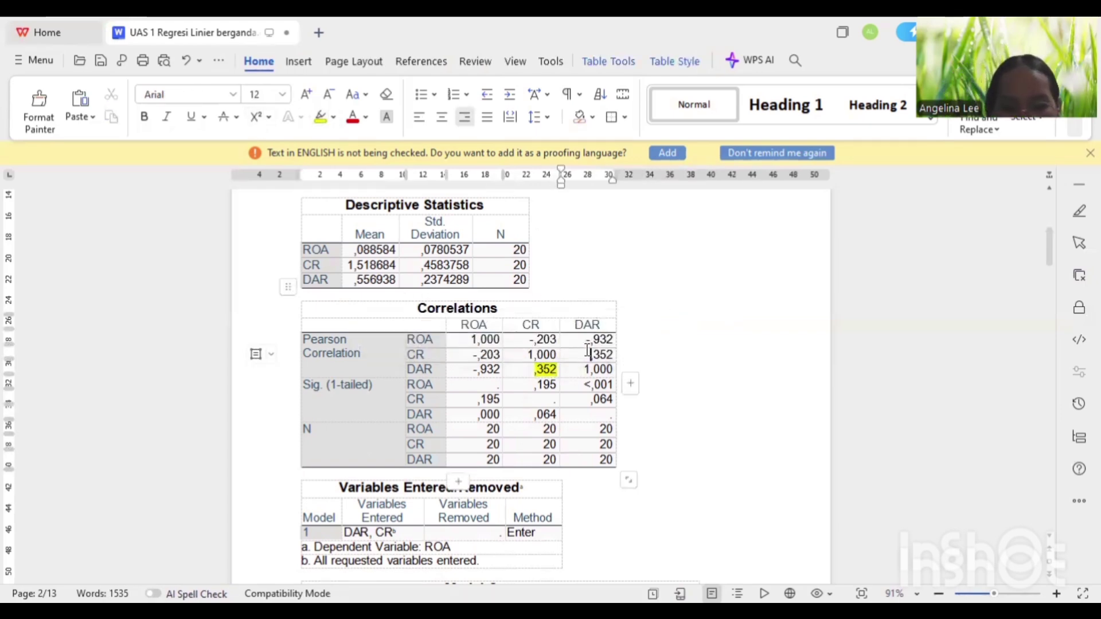
left_click(321, 119)
Below the Correlations table, start a note reading "Karena korelasi DAR dan CR adalah 0,352 < 0,9,".
left_click(553, 470)
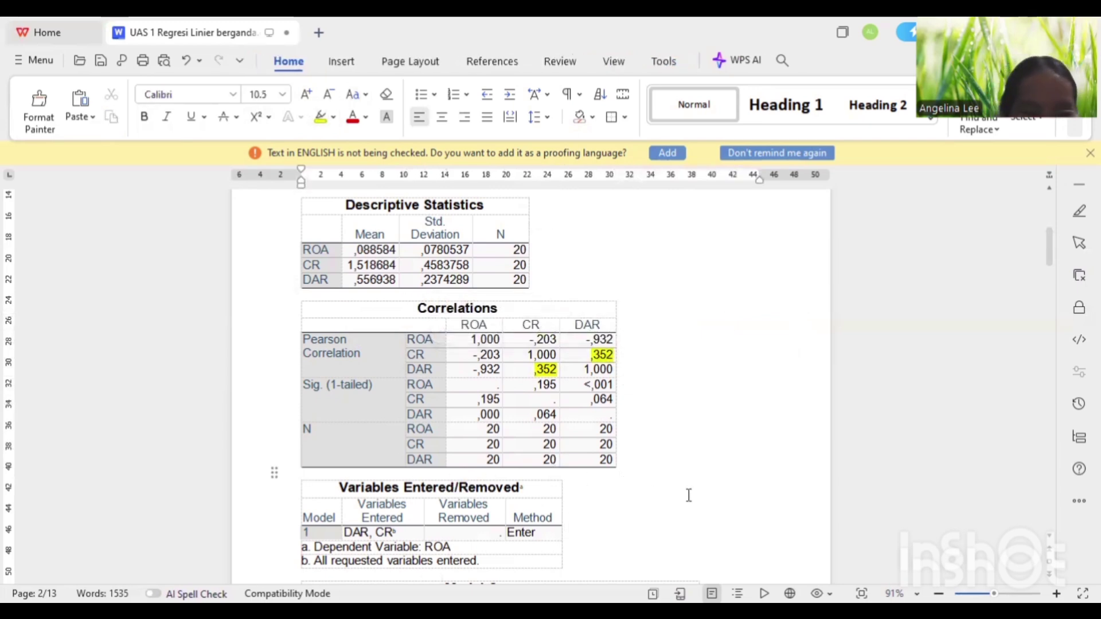
type("Karena ")
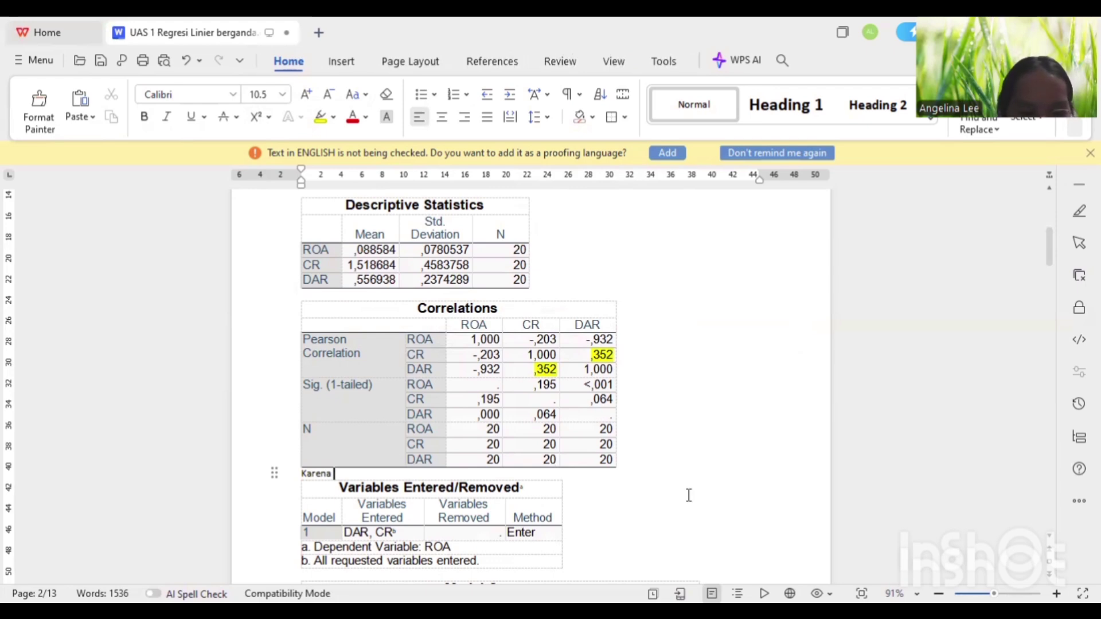
type("korelasi DAR dan C")
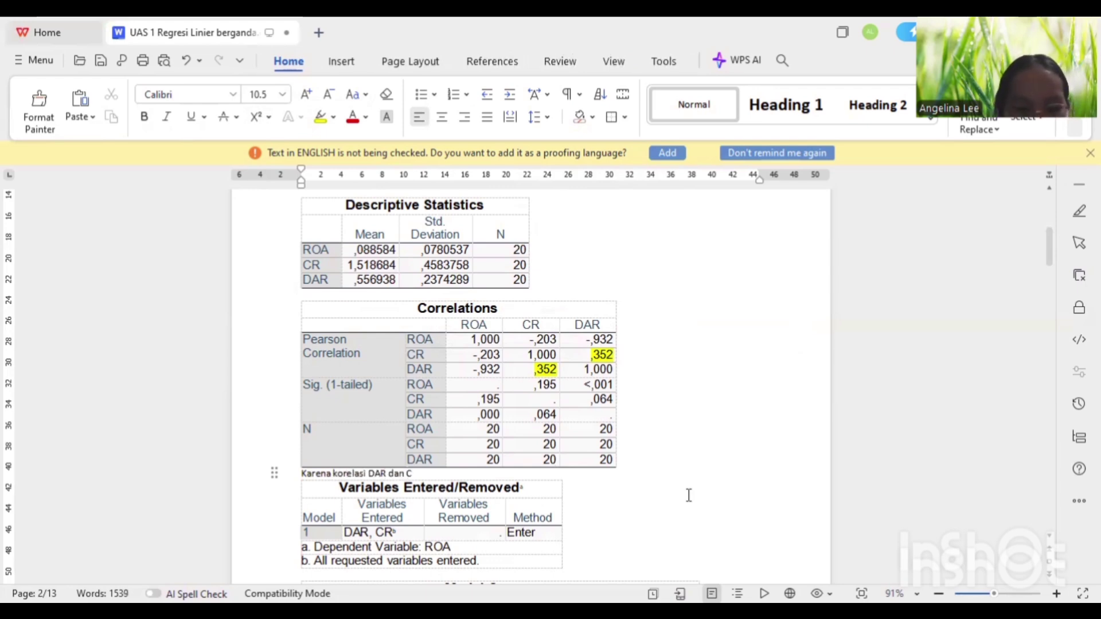
type("R adalah")
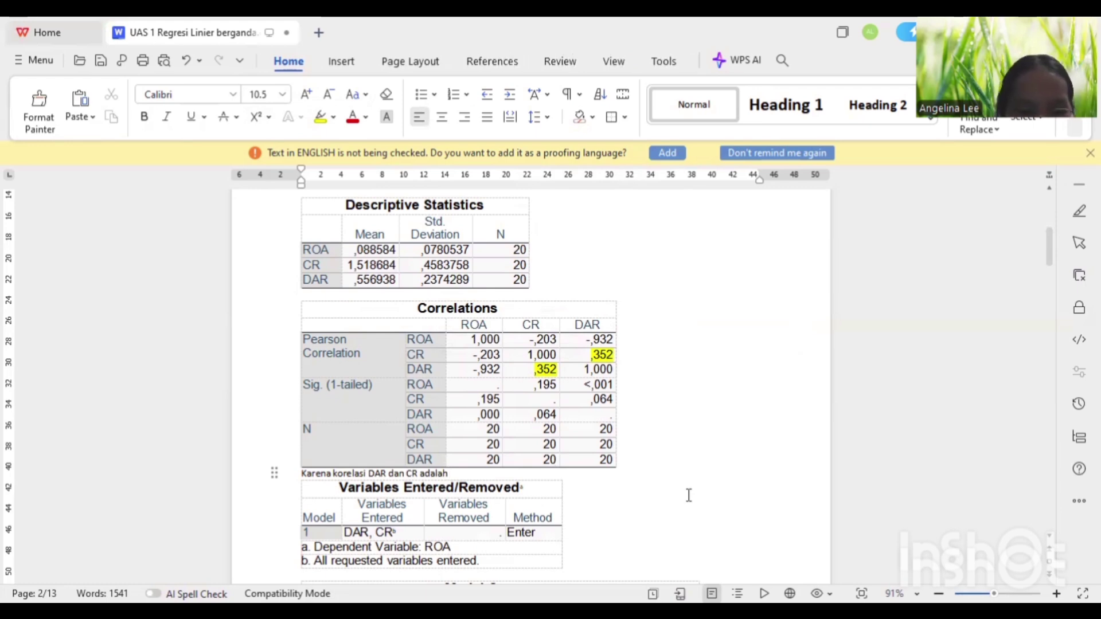
type(" 0,3")
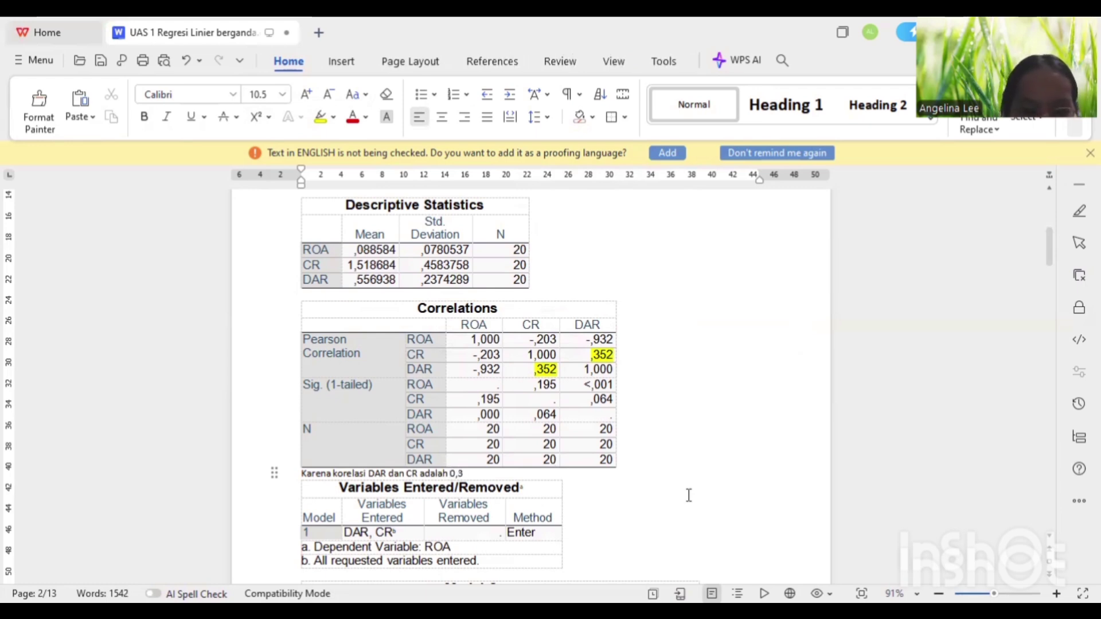
type("52")
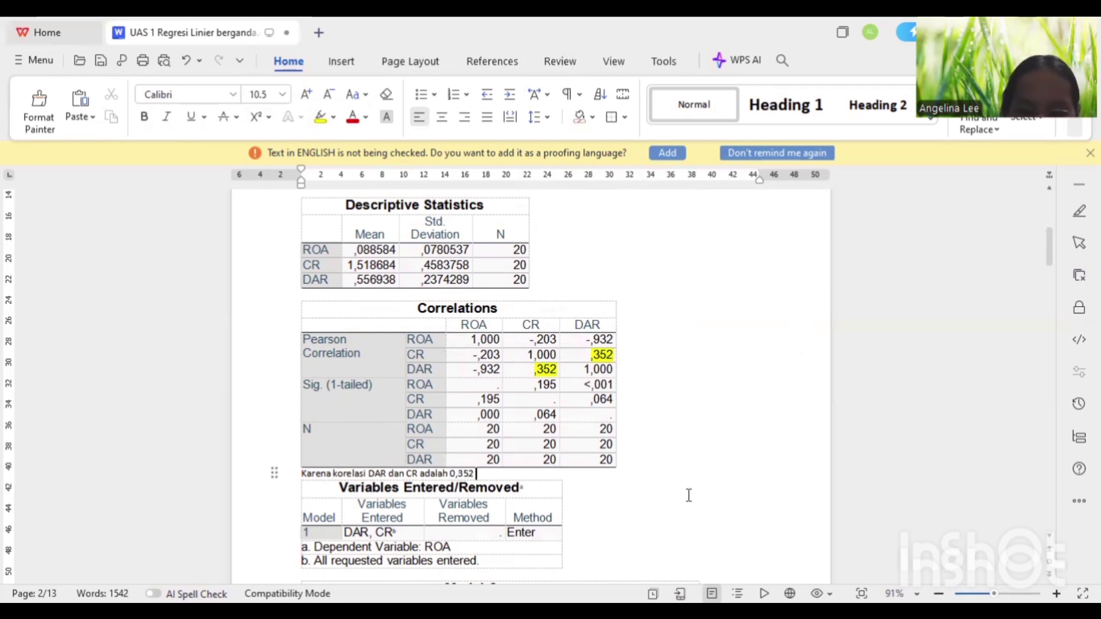
type(" >")
type("< 0")
type(",09")
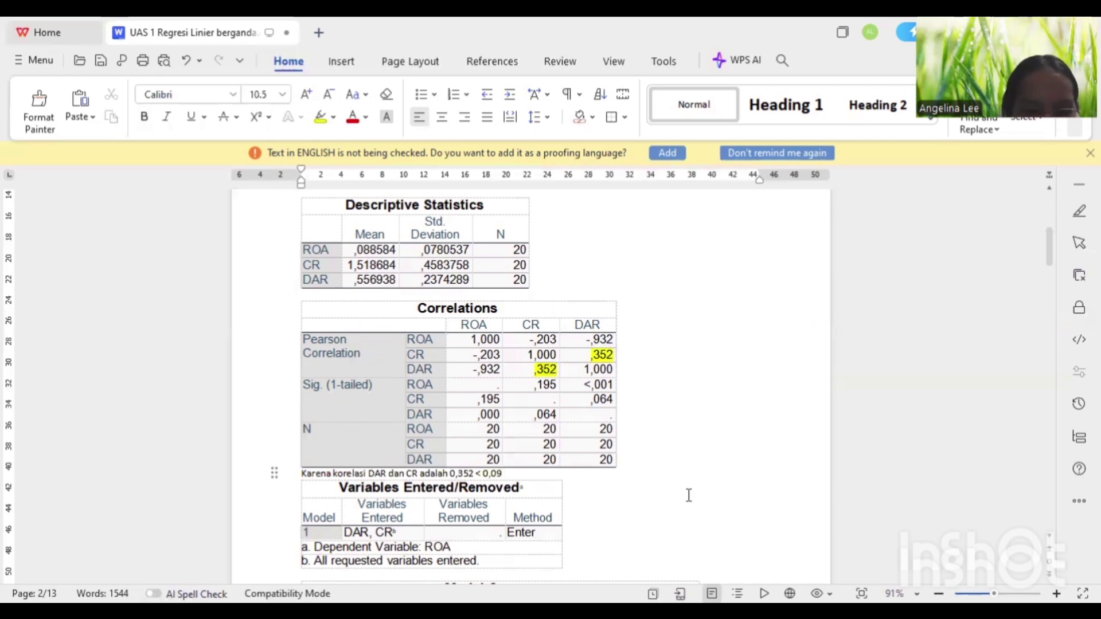
key("BackSpace")
key("BackSpace")
type("9,")
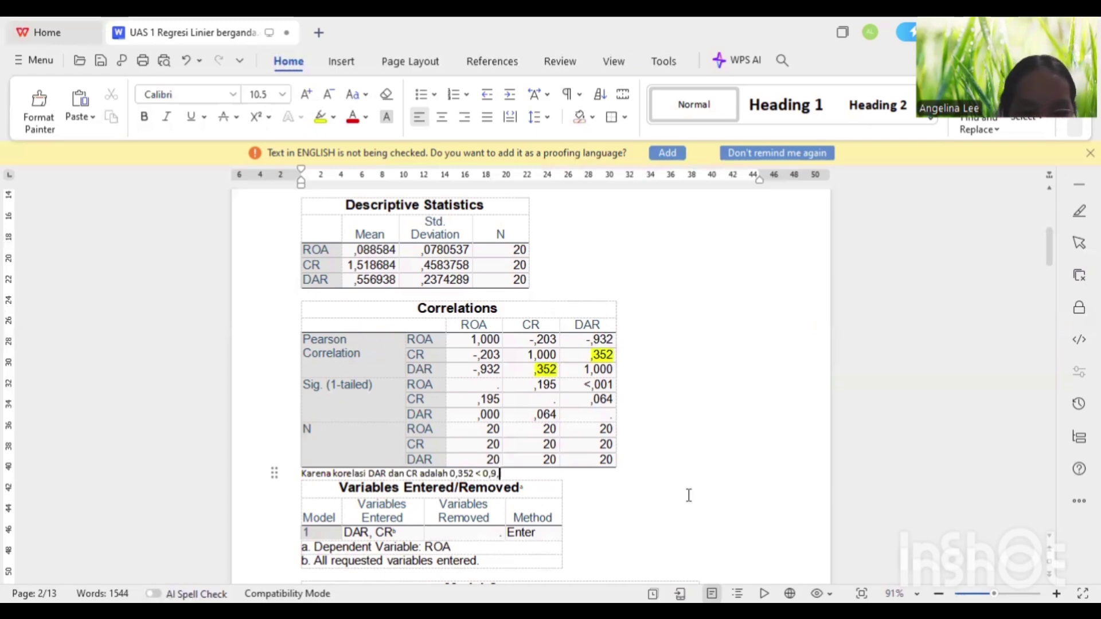
Complete the note under the Correlations table with the conclusion "maka tidak ada multikolinieritas.".
type(" maka tidak a")
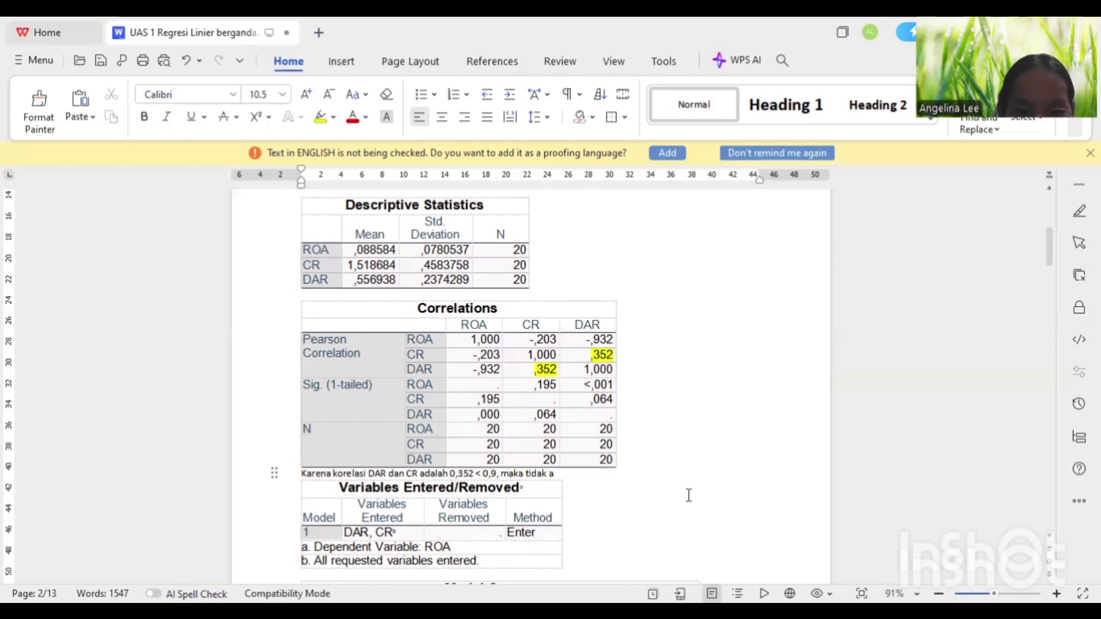
type("da multi")
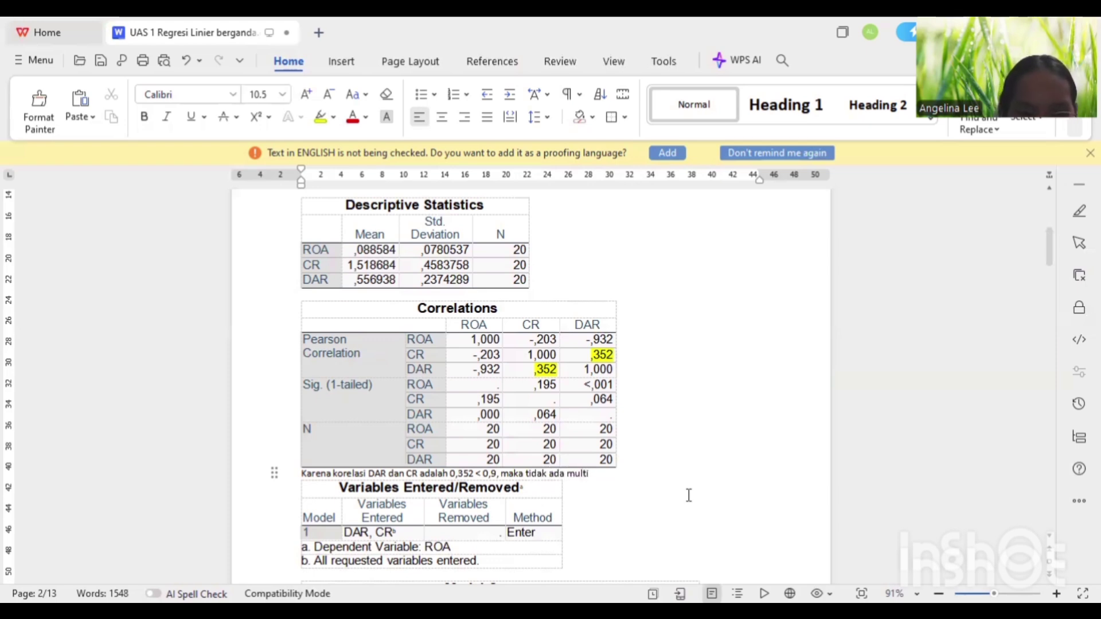
type("kol")
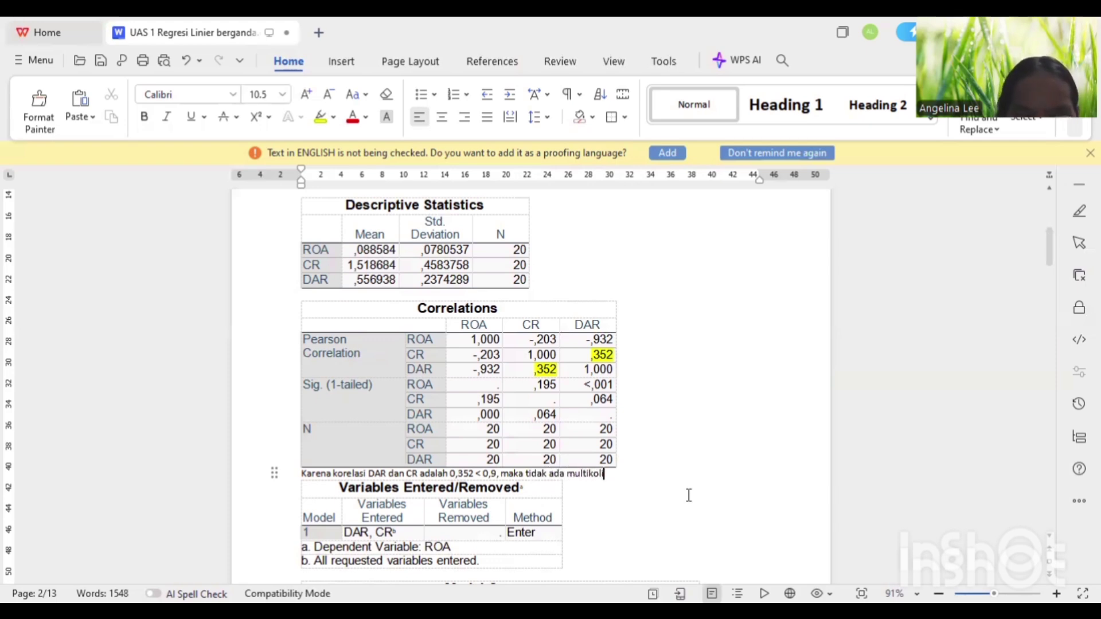
type("inieritas.")
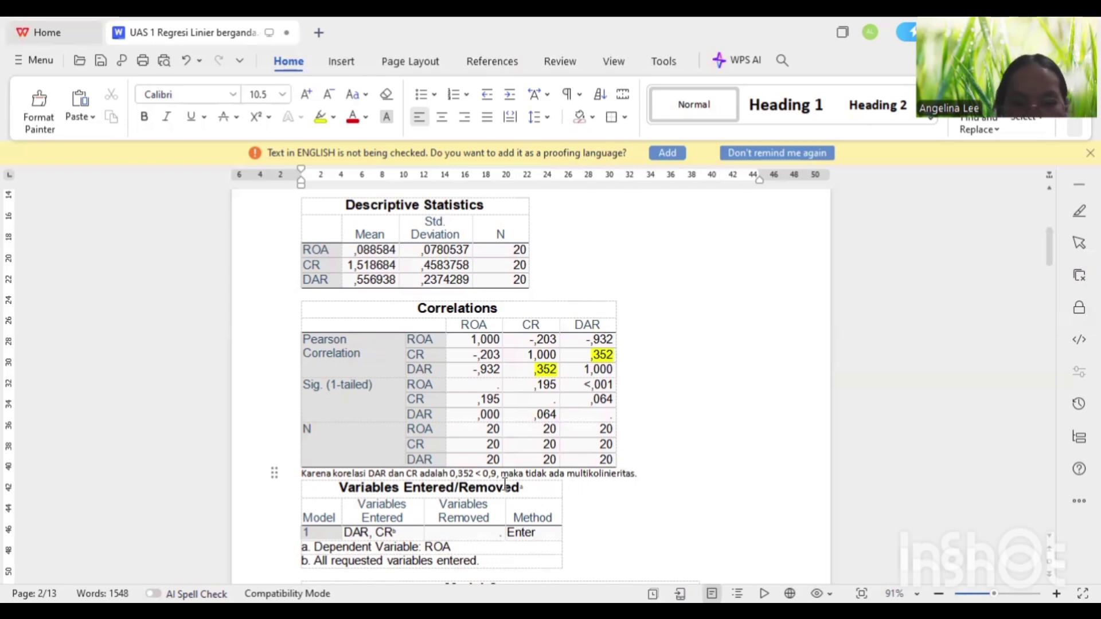
Format the whole multikolinieritas note below the Correlations table in red and bold.
triple_click(450, 475)
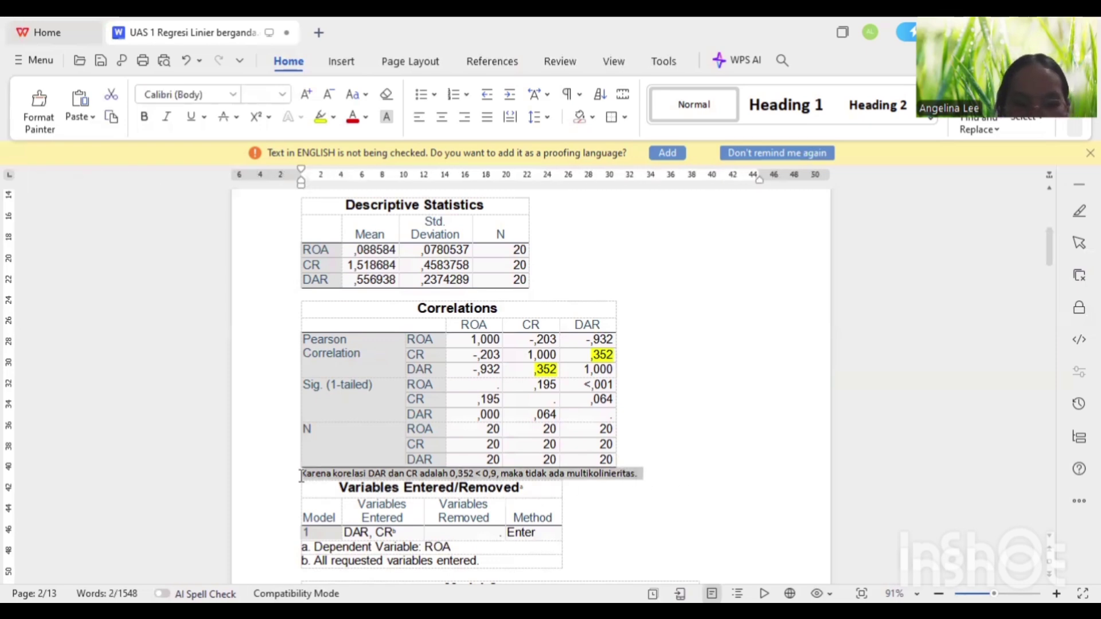
left_click(356, 120)
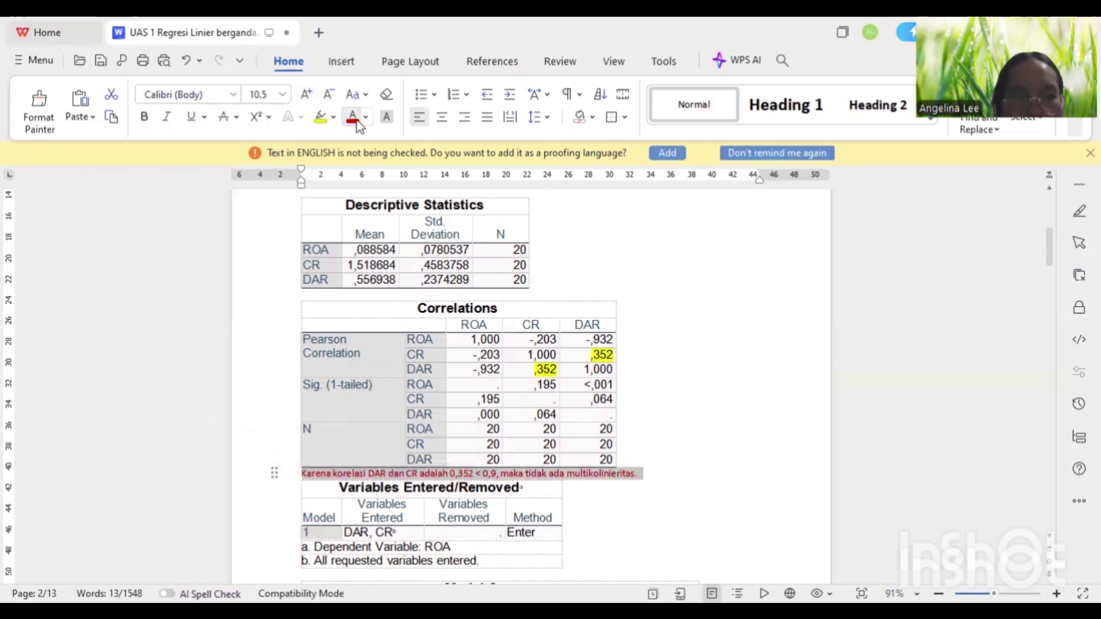
left_click(146, 118)
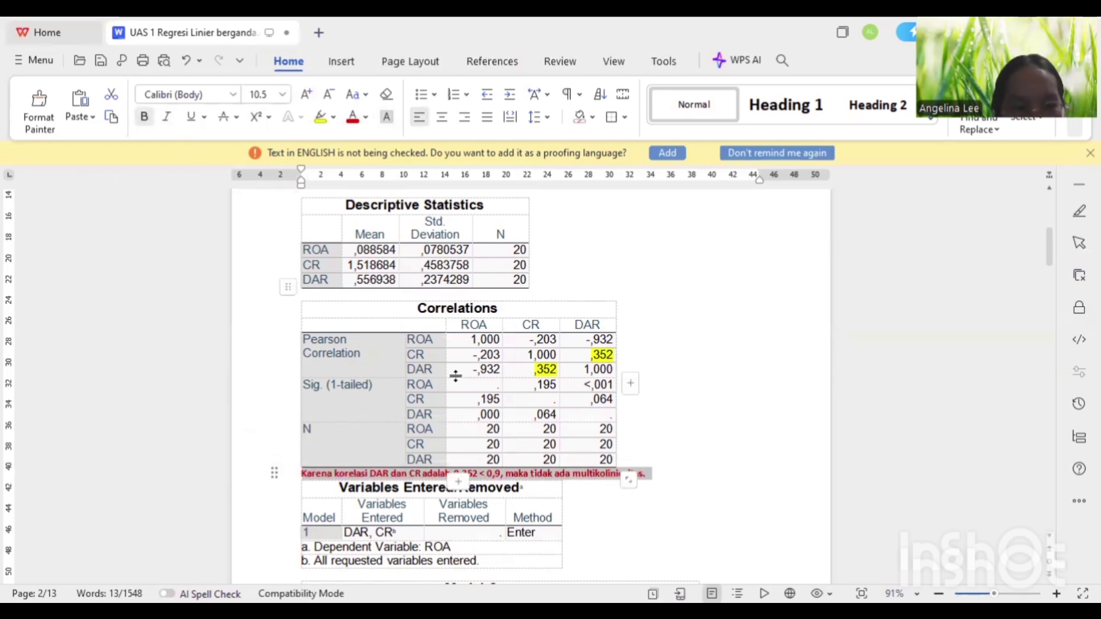
Highlight the VIF values of CR and DAR in yellow in the Coefficients table's collinearity statistics.
scroll(455, 375, "down", 1)
scroll(693, 516, "down", 10)
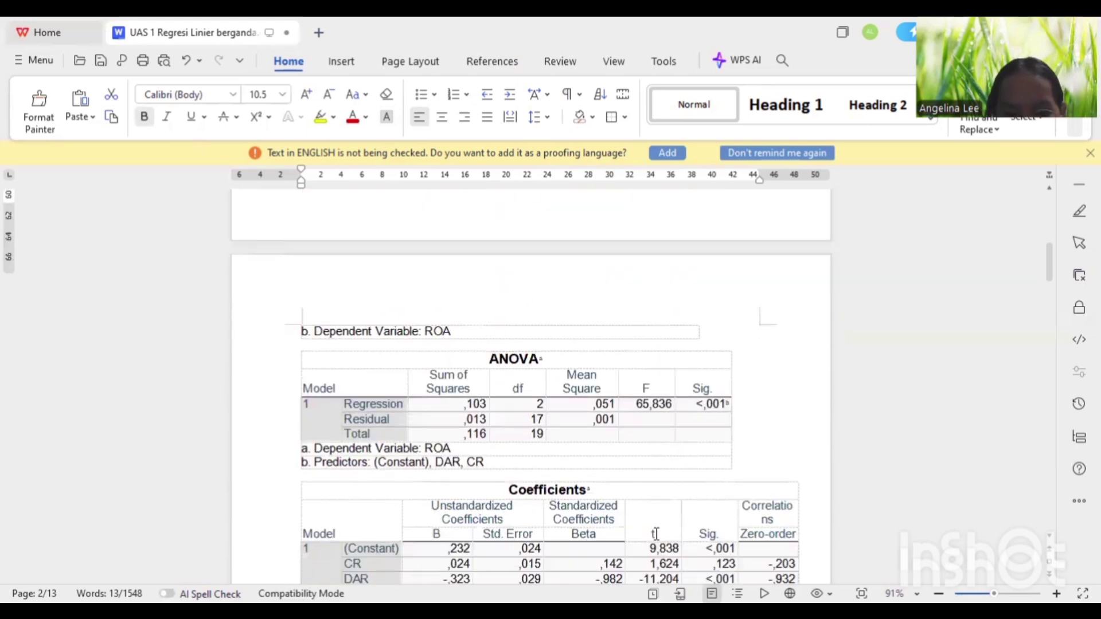
scroll(656, 534, "down", 5)
scroll(656, 459, "up", 2)
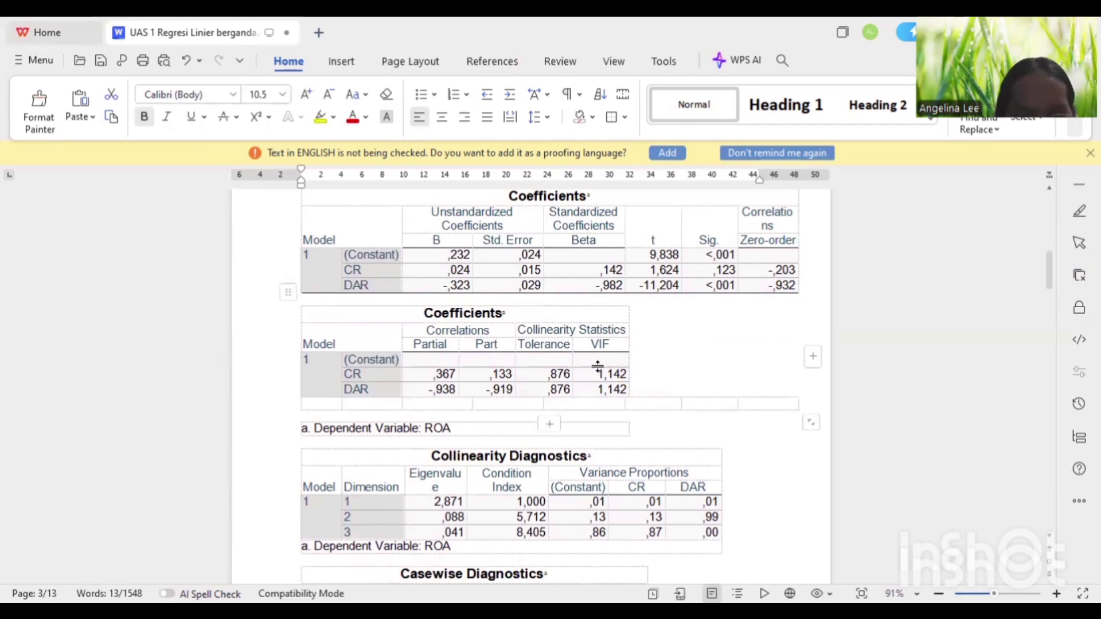
left_click_drag(596, 374, 617, 393)
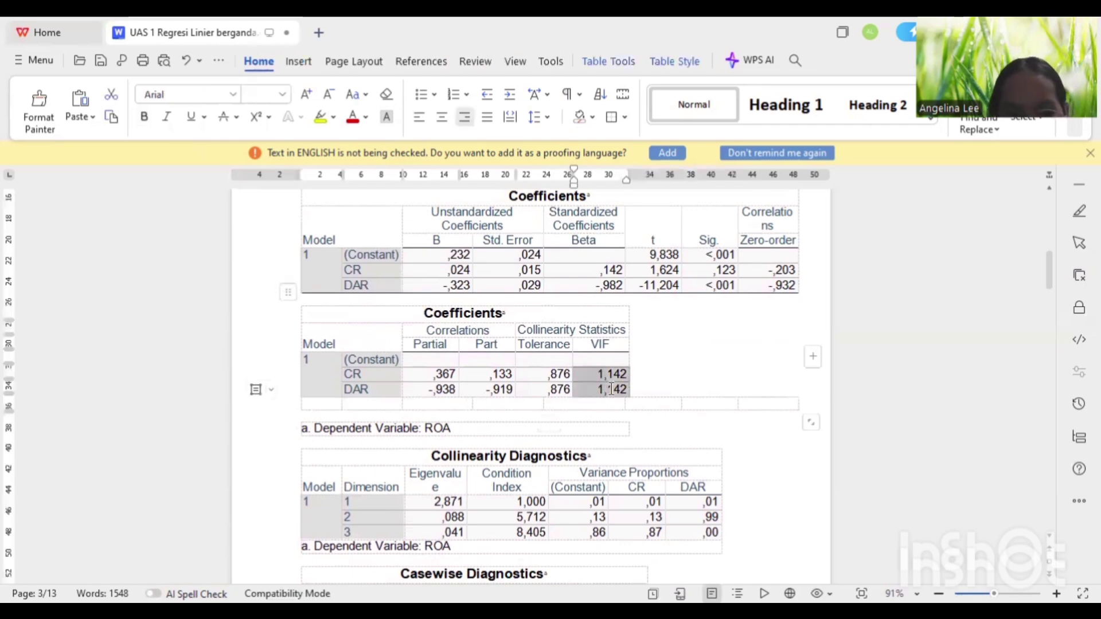
left_click(318, 117)
On the blank line below the VIF values, start a note reading "Uji Multikolinieritas: dimana VIF < 10".
left_click(344, 417)
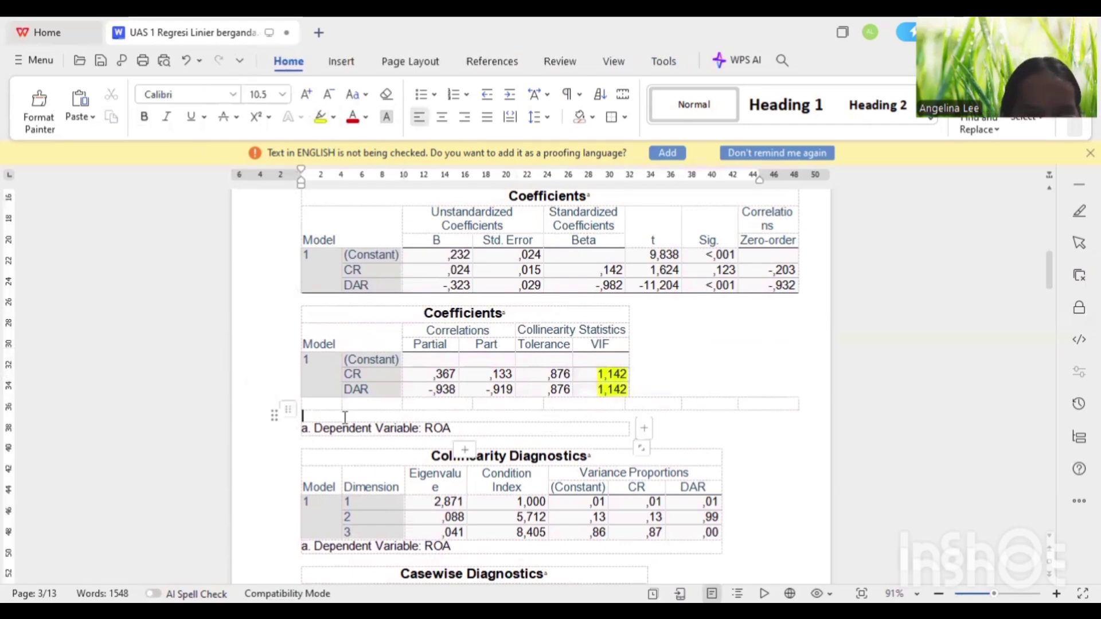
type("Uji")
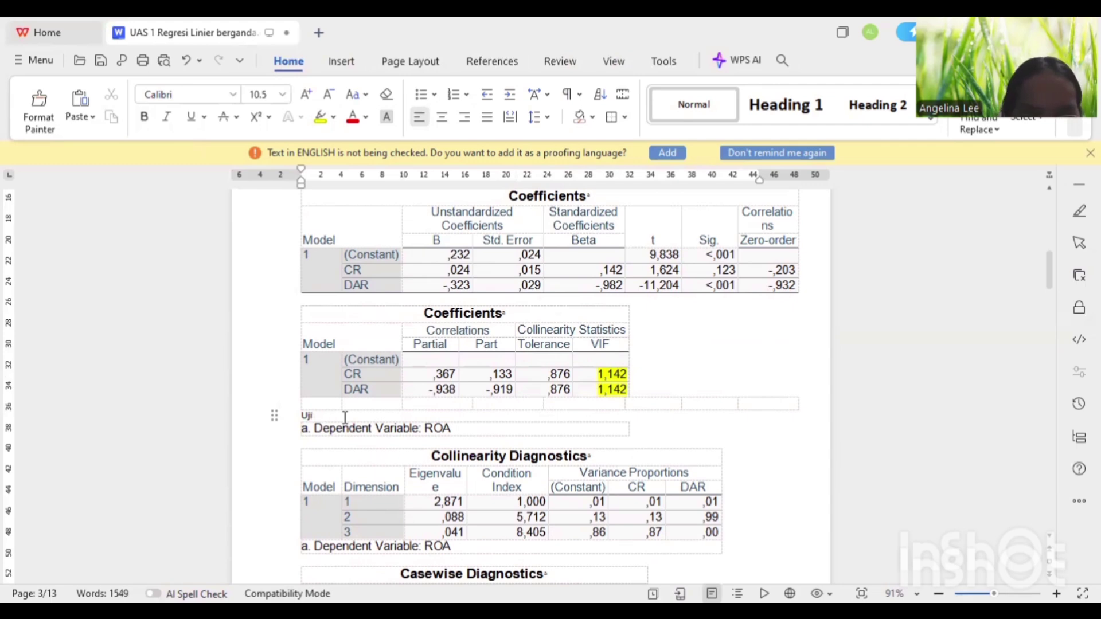
type(" Multi")
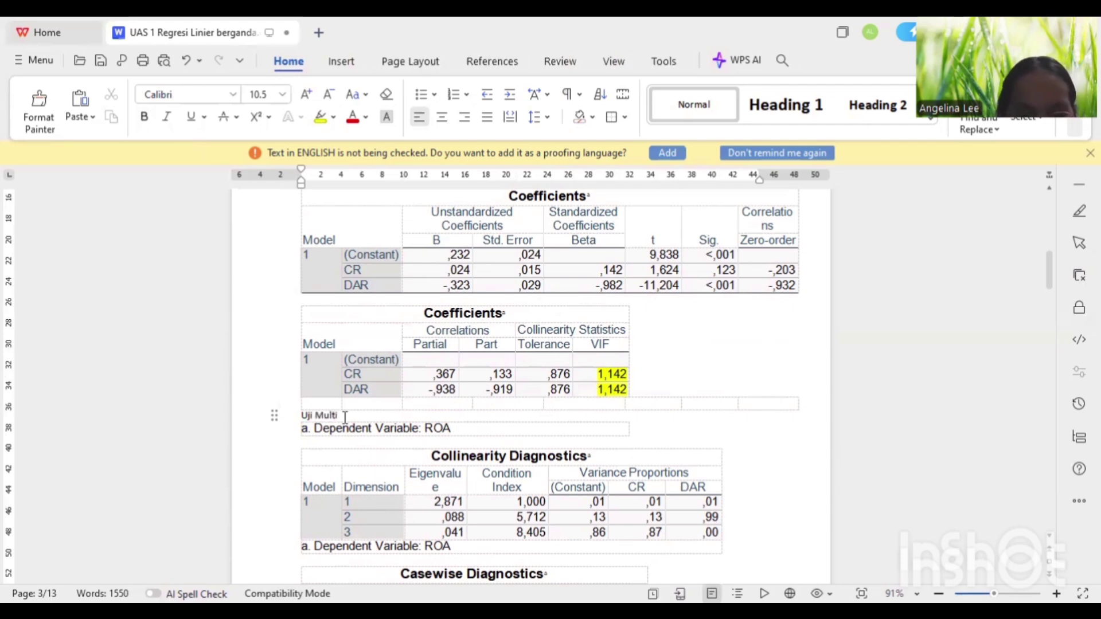
type("k")
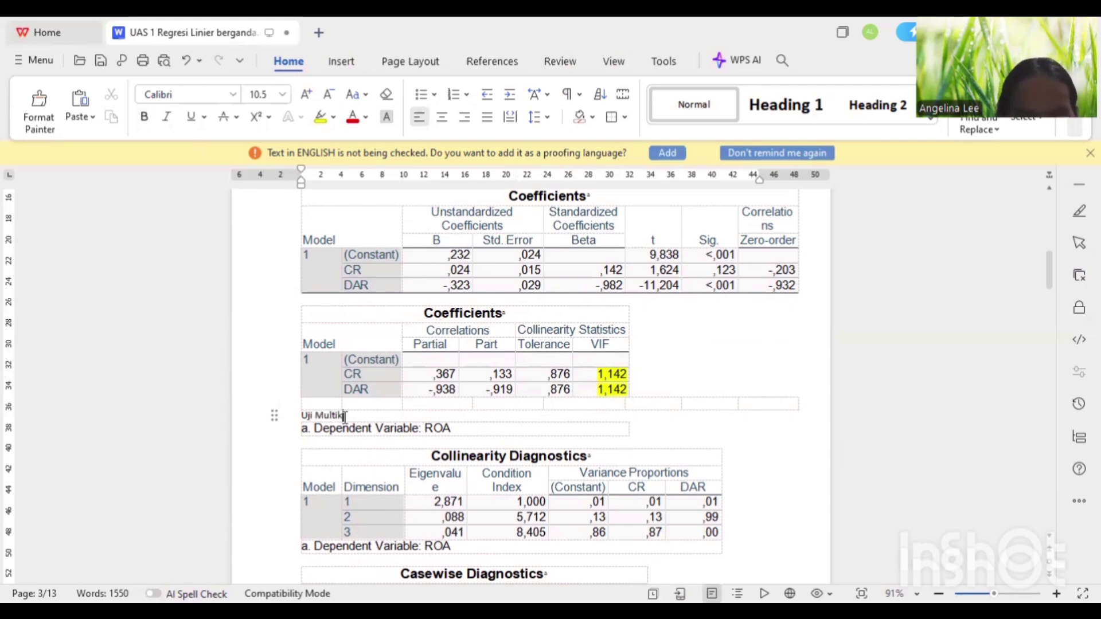
type("olinieritas")
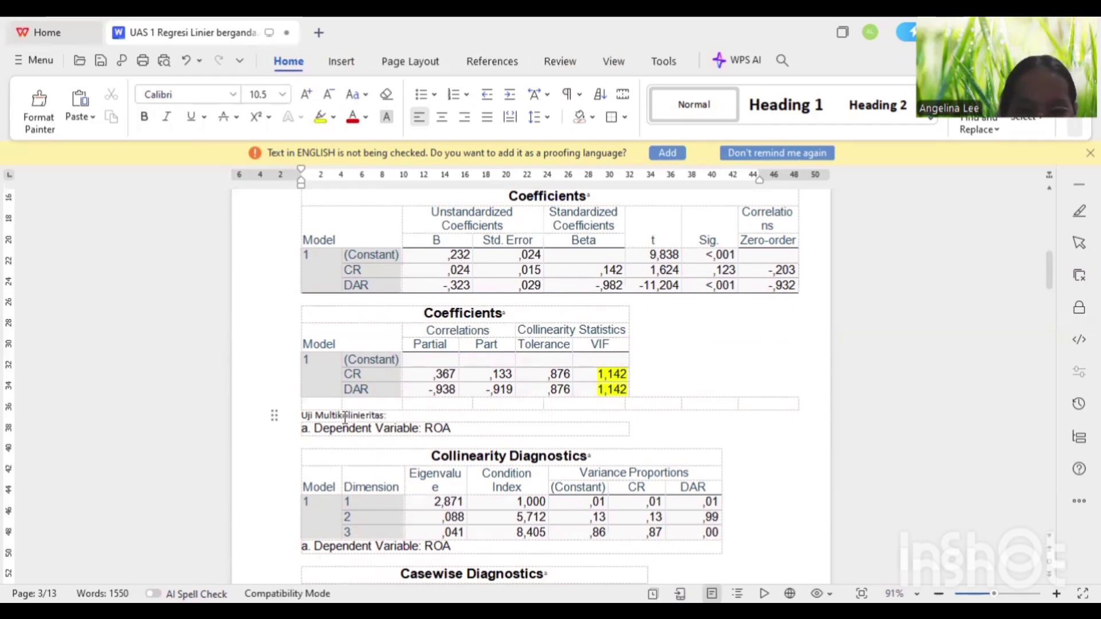
type(": dimana ")
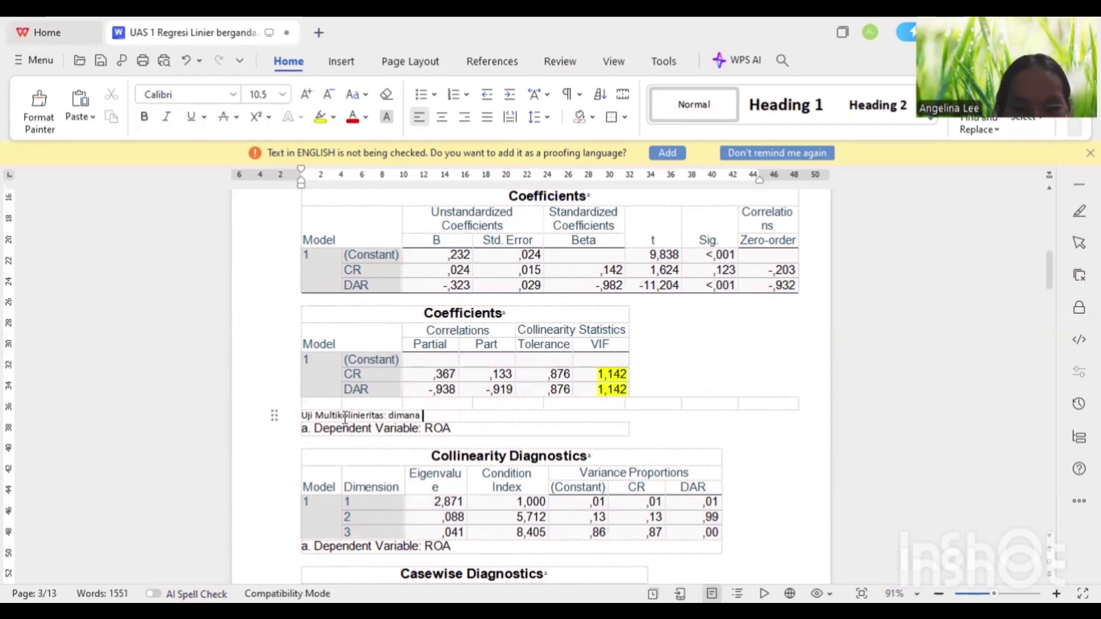
type("VIF")
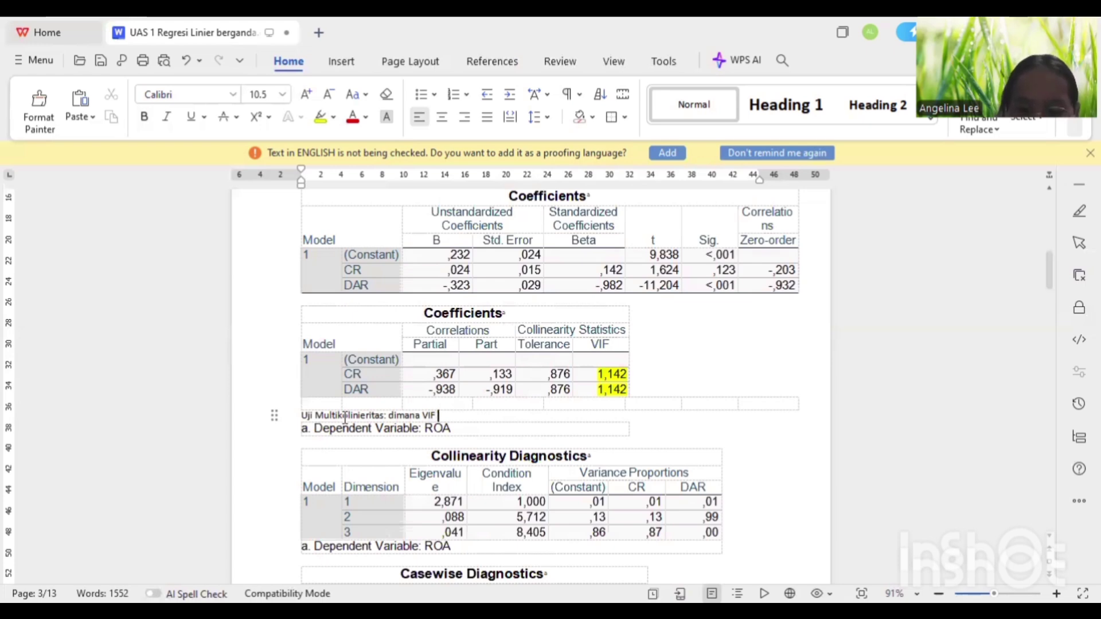
type(" ><")
key("BackSpace")
key("BackSpace")
type("<")
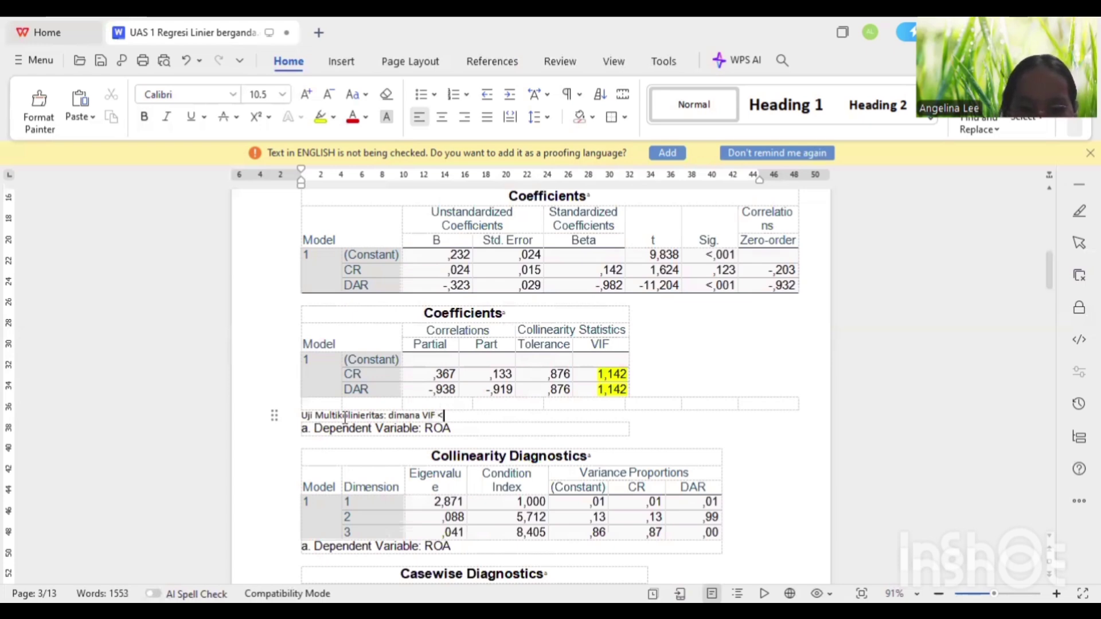
type(" 10")
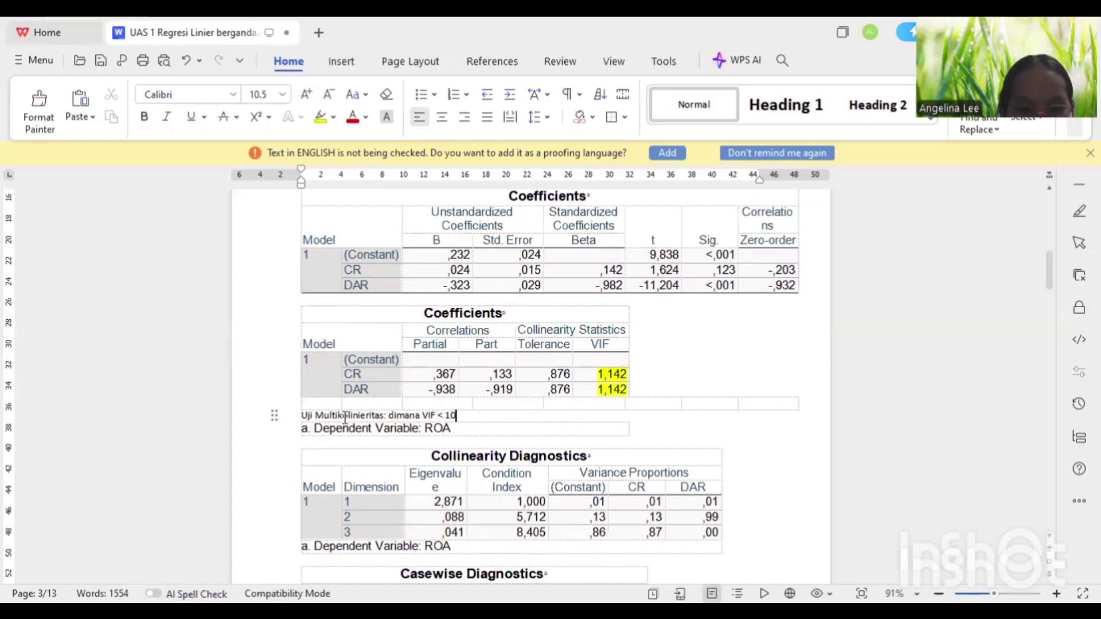
Continue the multikolinieritas note below the VIF values with ", disini VIF DAR maupun CR : 1,142 <10".
type(", disini VI")
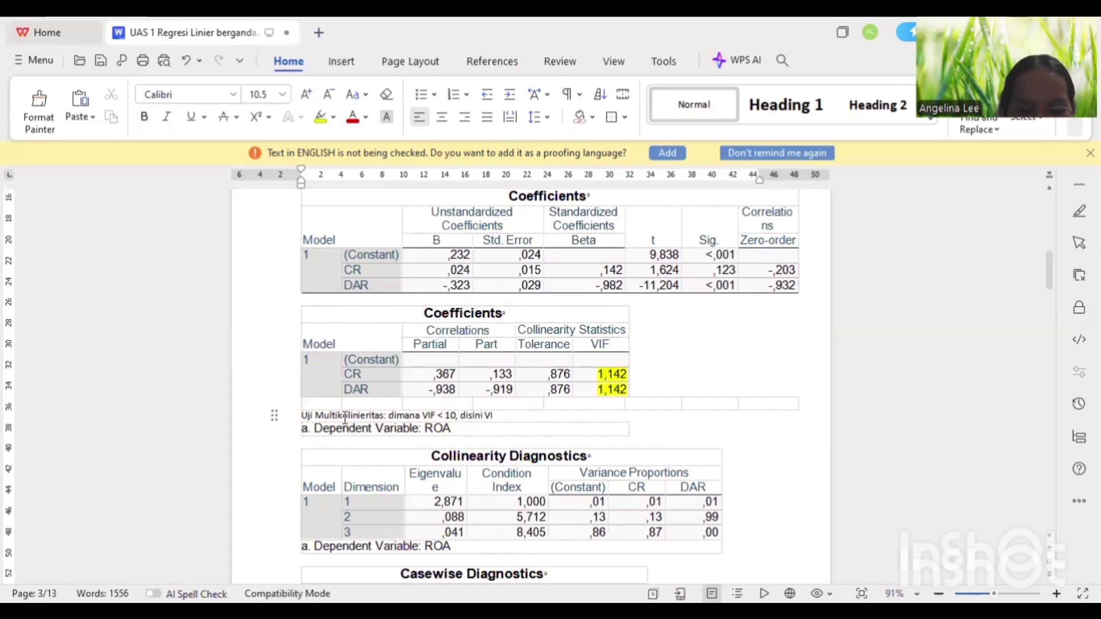
type("F DAR maupu")
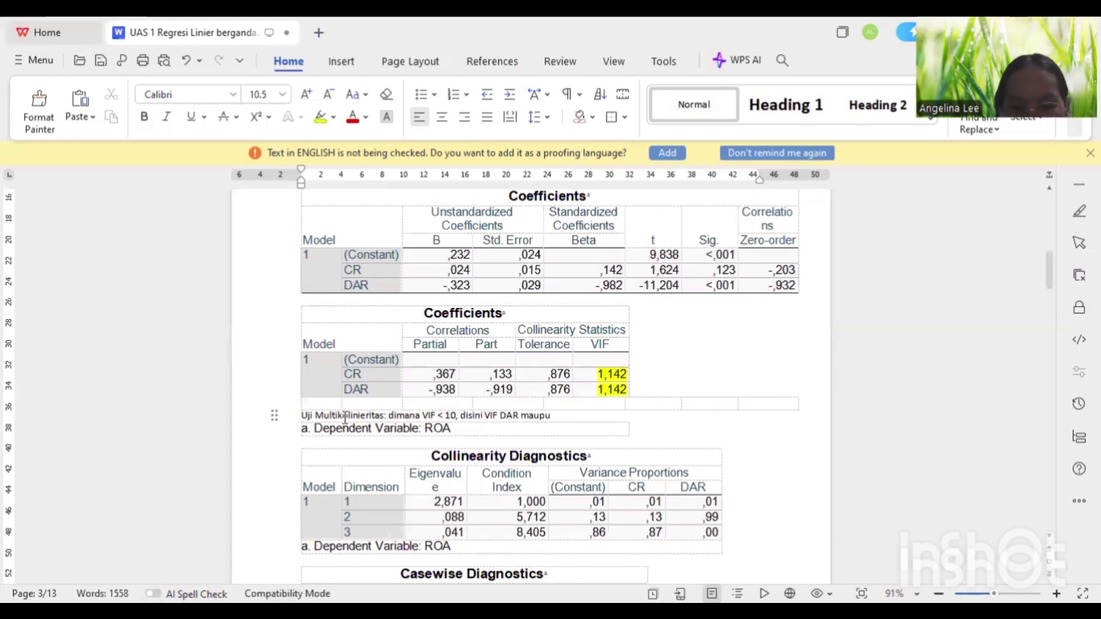
type("n CR : ")
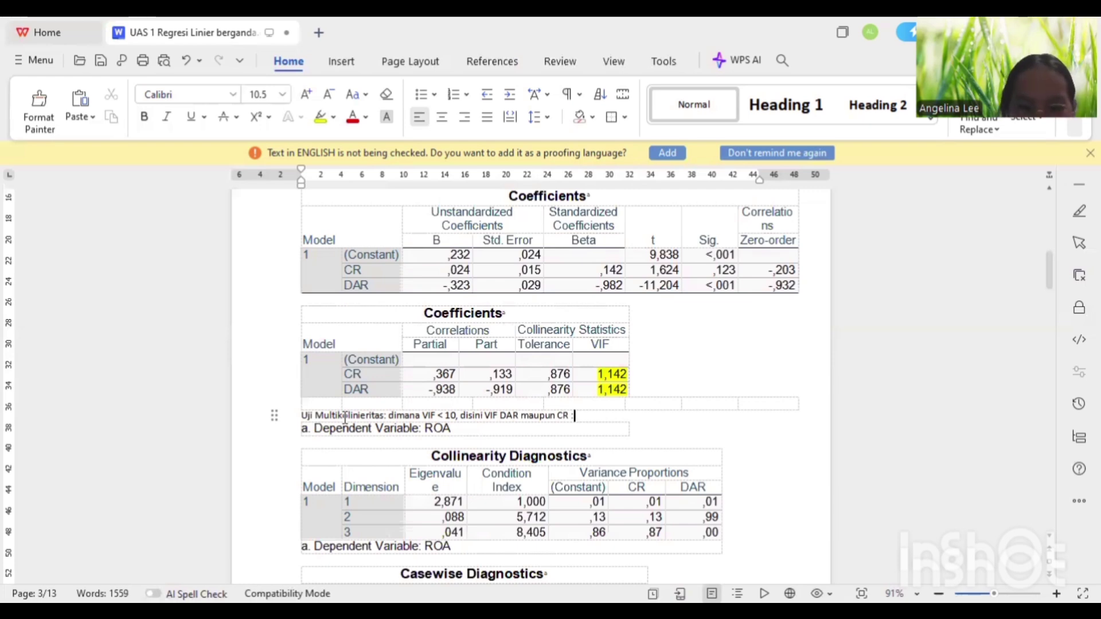
type("1")
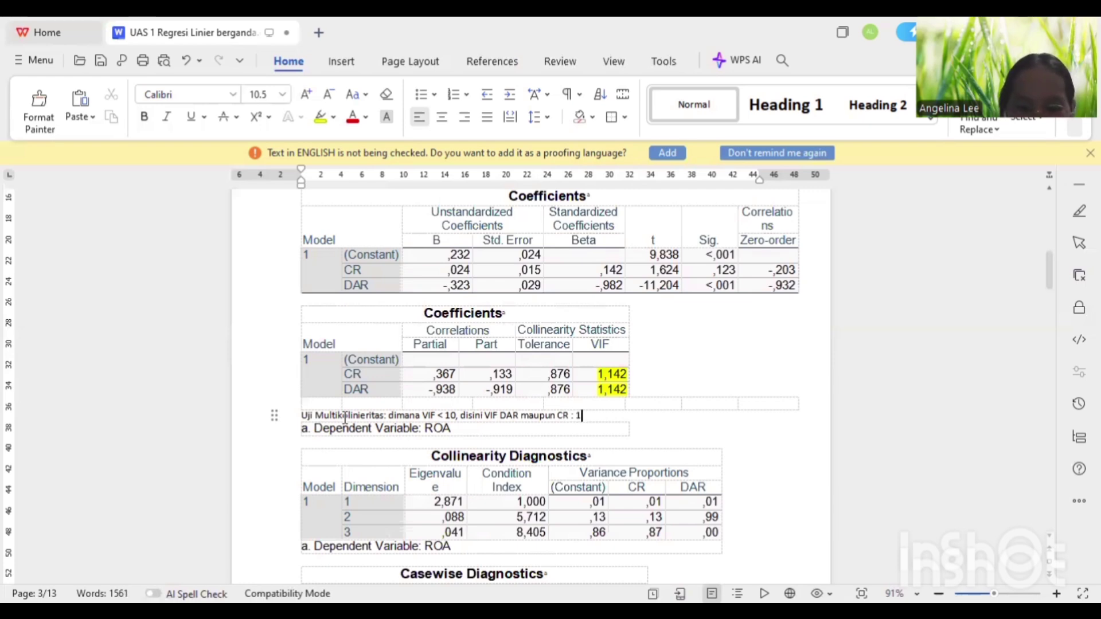
type(",142")
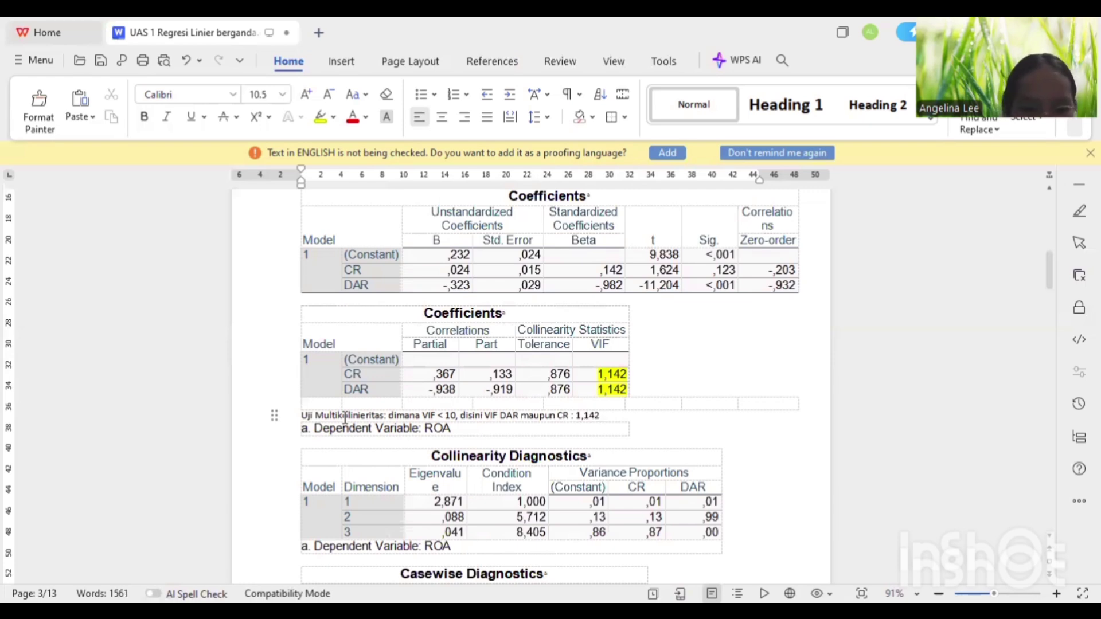
type(" <10")
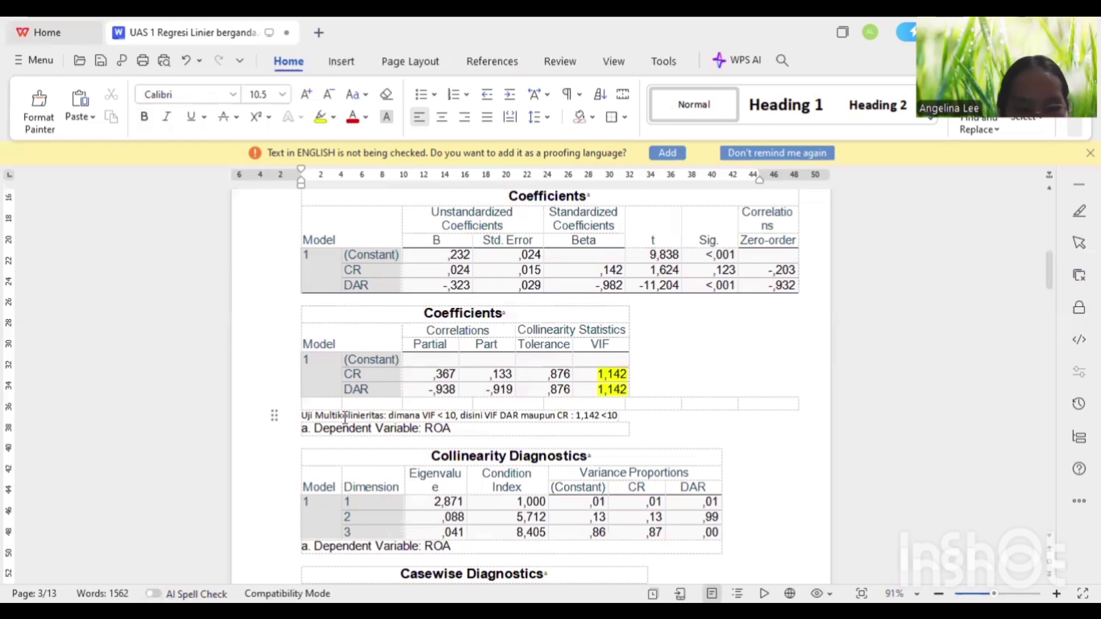
Complete the note below the VIF values with the conclusion ", tidak ada multikollinieritas.".
type(", tidak a")
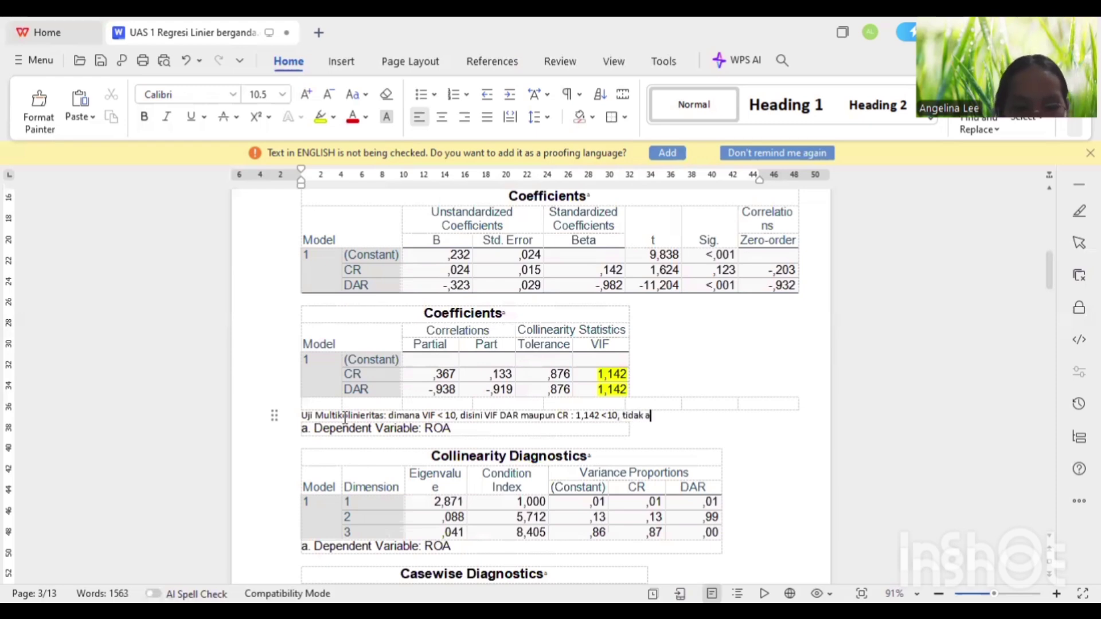
type("da multi")
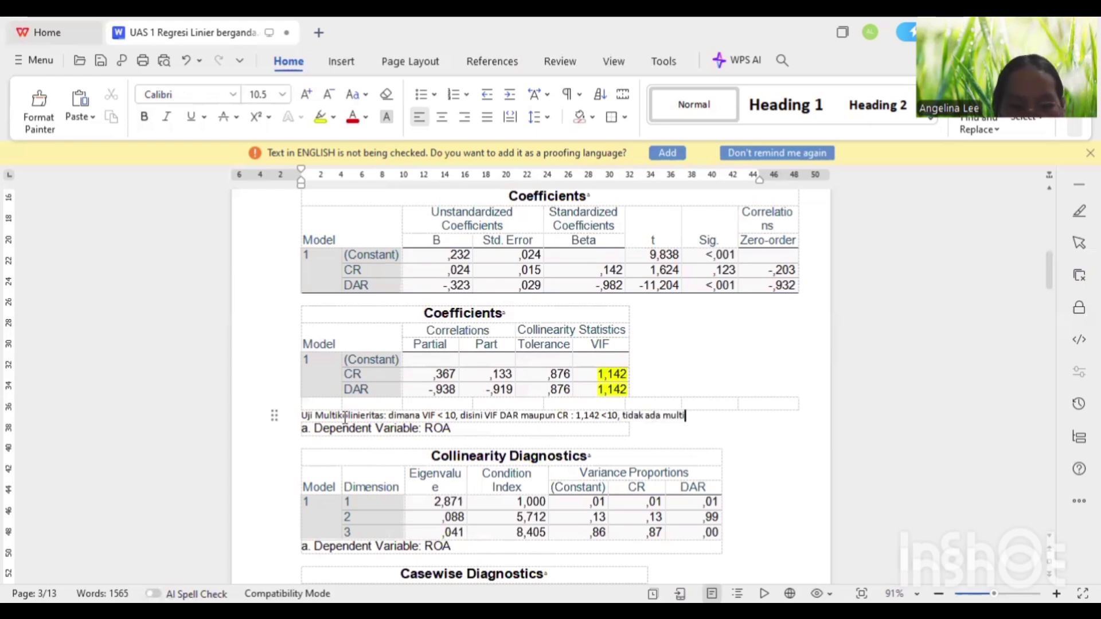
type("kollinieritas,")
key("BackSpace")
type(".")
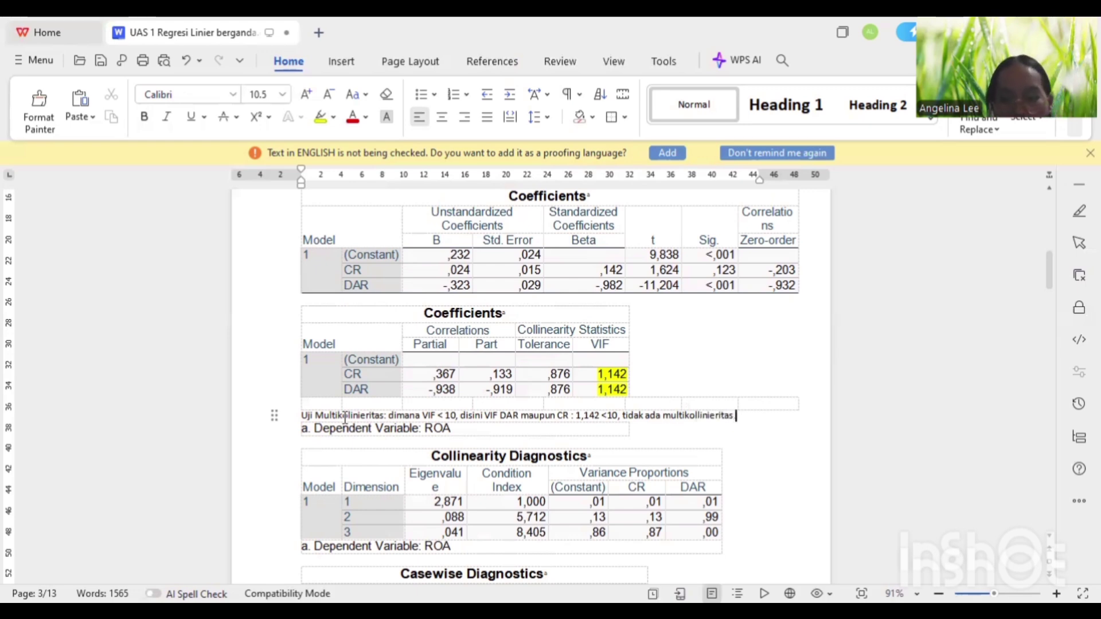
Format the whole multikolinieritas note below the VIF values in red and bold.
left_click_drag(751, 415, 302, 415)
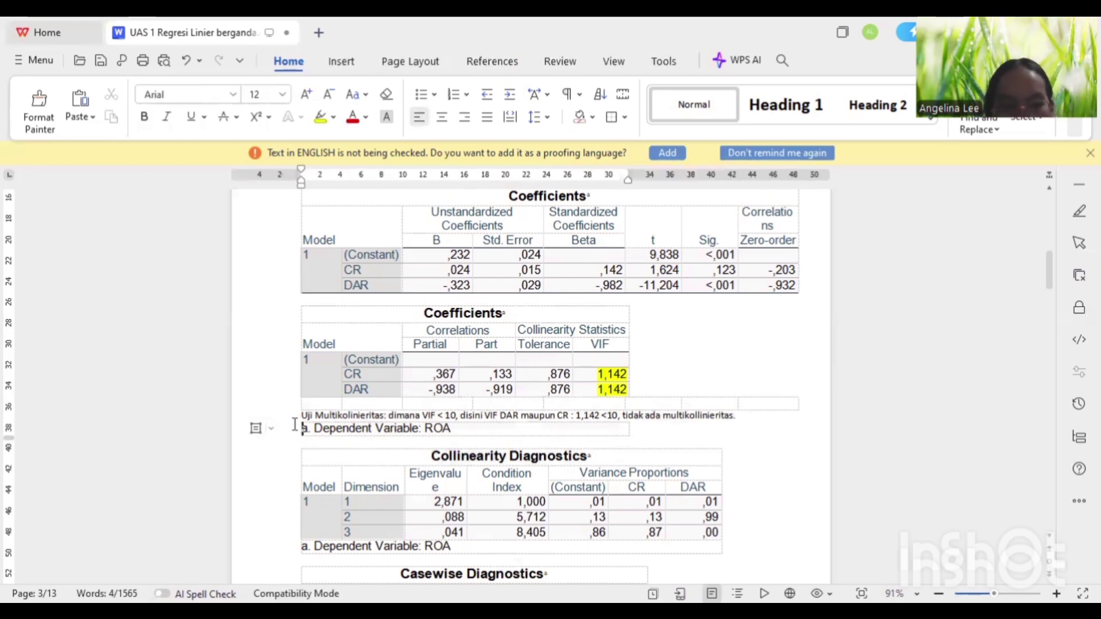
left_click(144, 116)
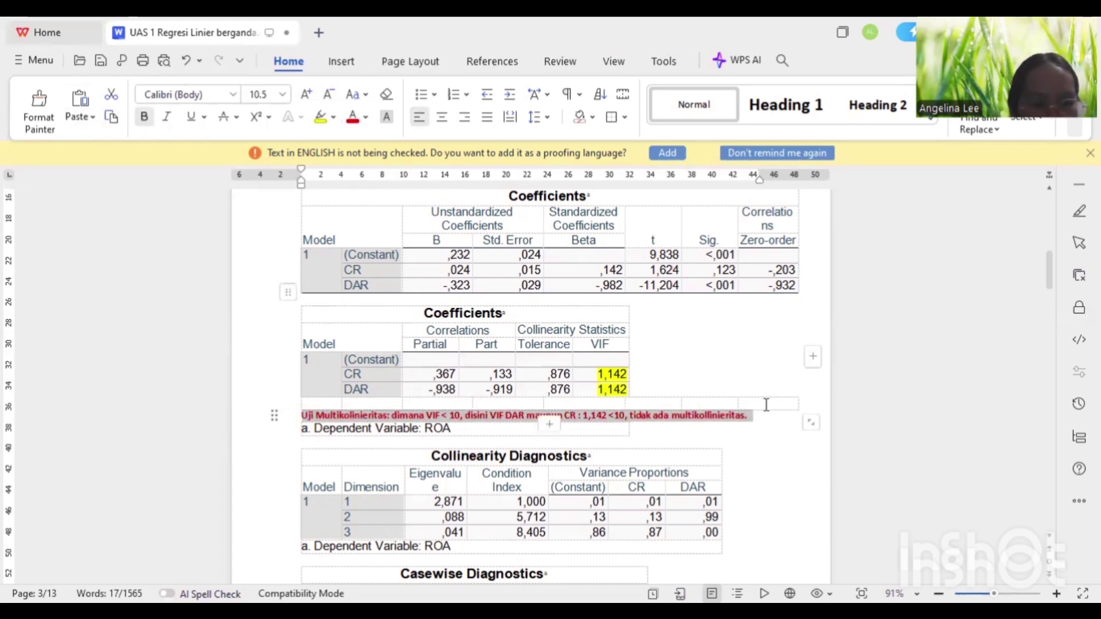
left_click(745, 439)
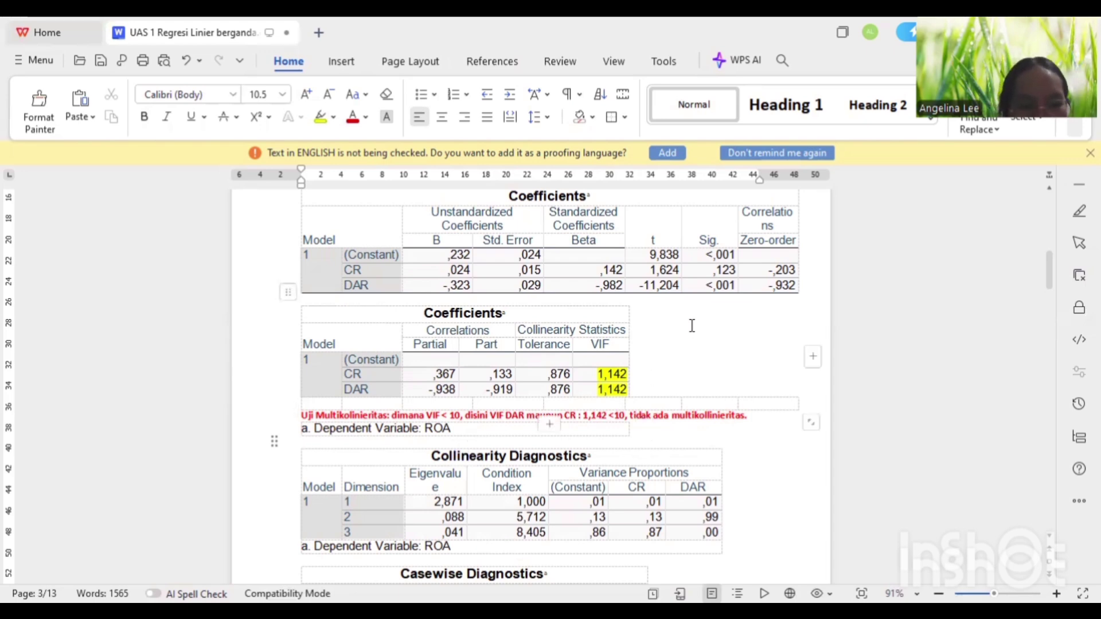
On the blank line below the ROA scatterplot, start a note reading "Uji heteroskedstisitas".
scroll(692, 325, "down", 15)
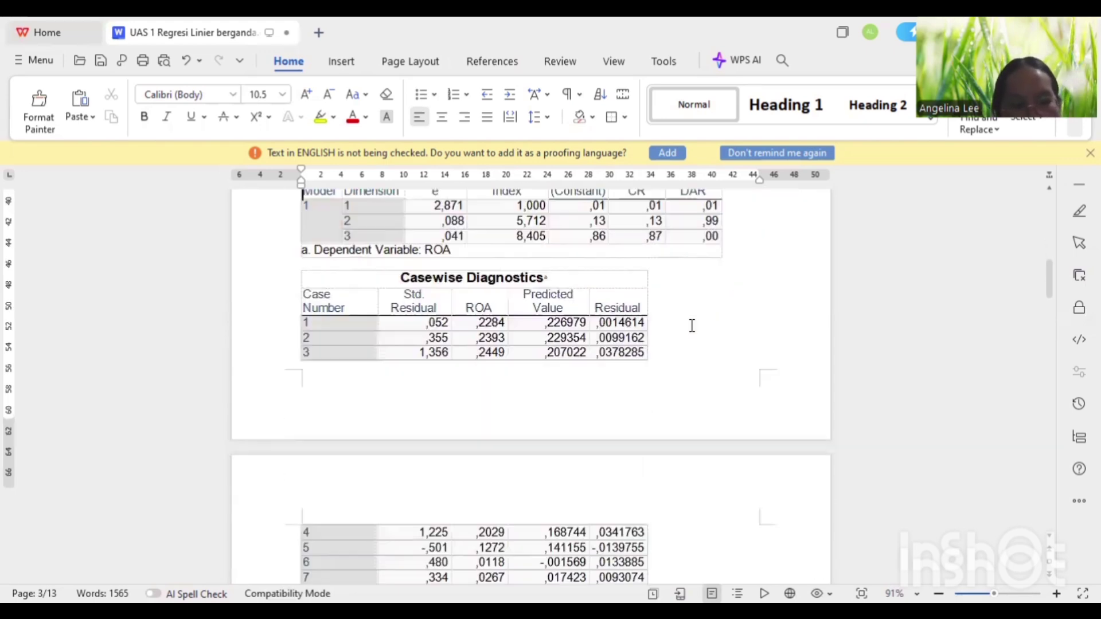
scroll(692, 325, "down", 10)
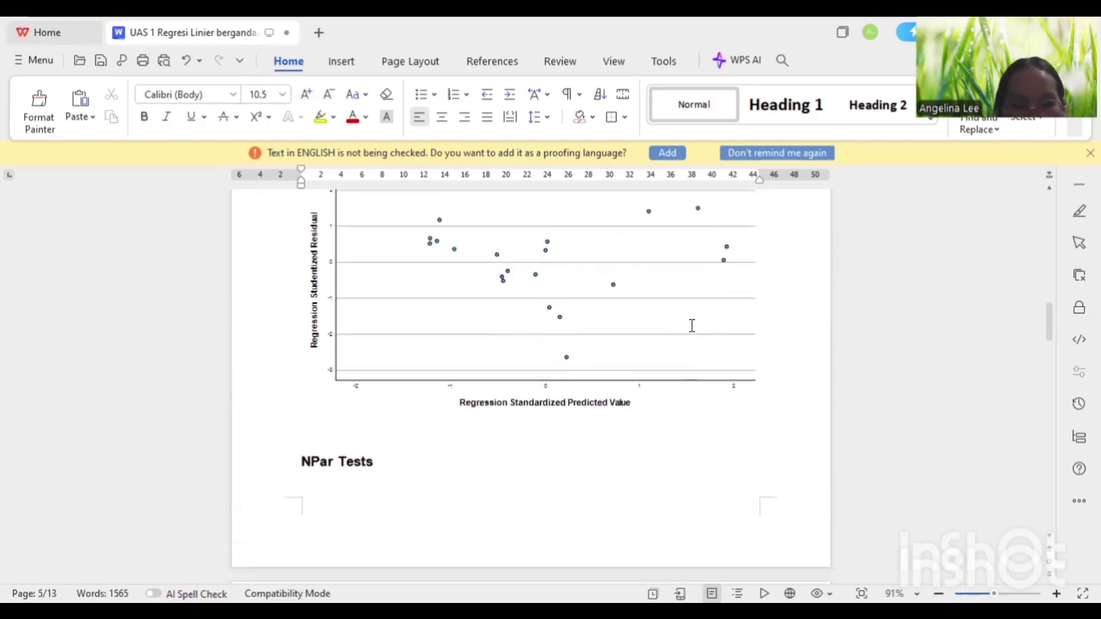
scroll(692, 325, "up", 1)
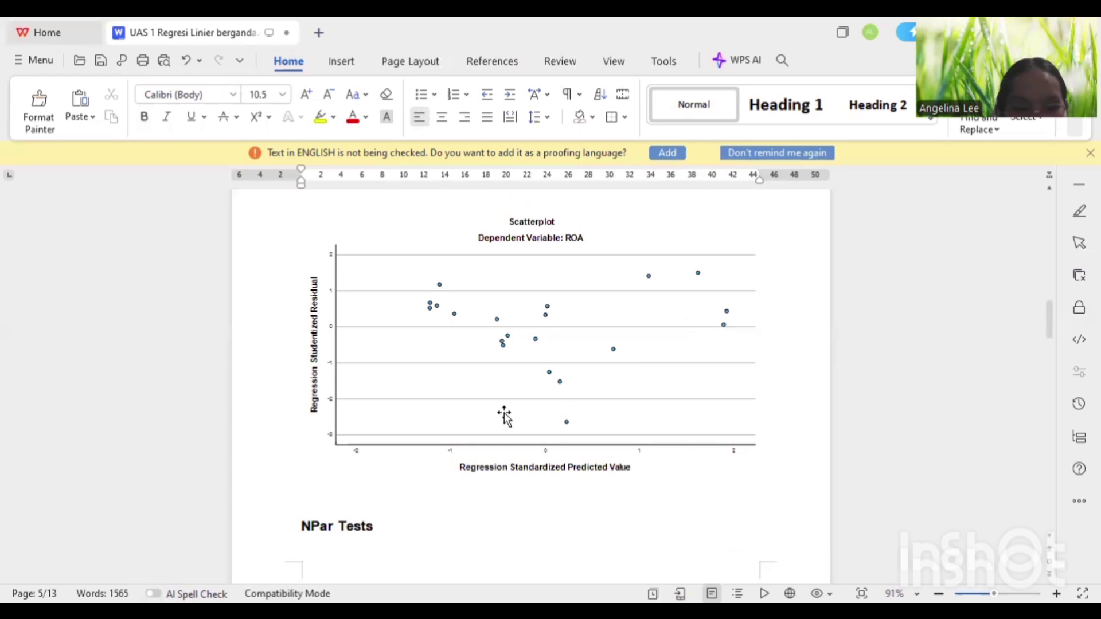
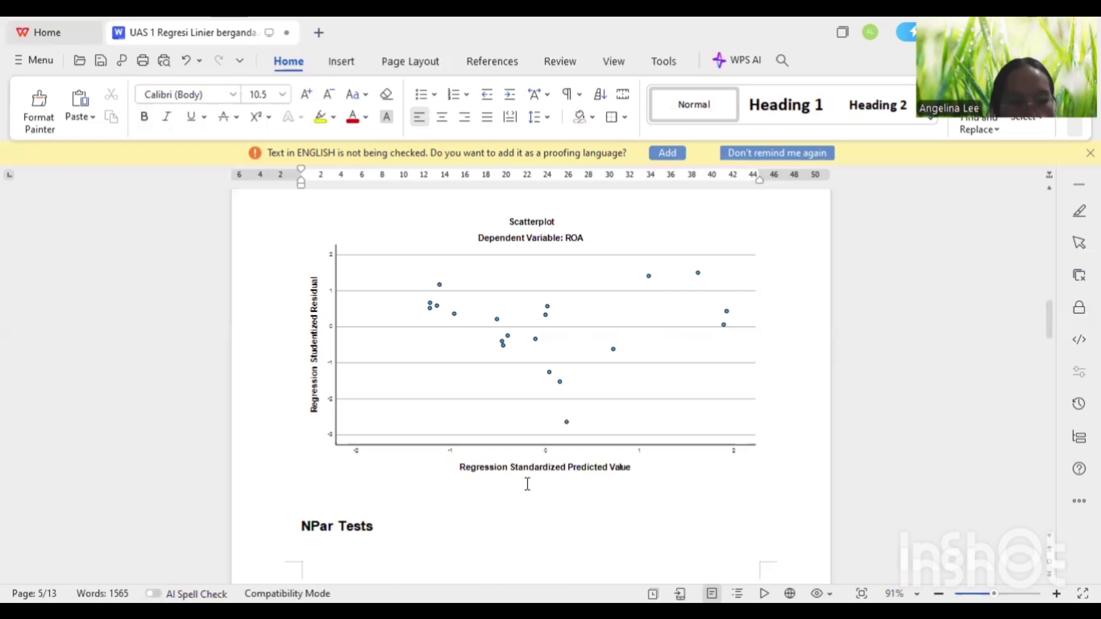
left_click(473, 485)
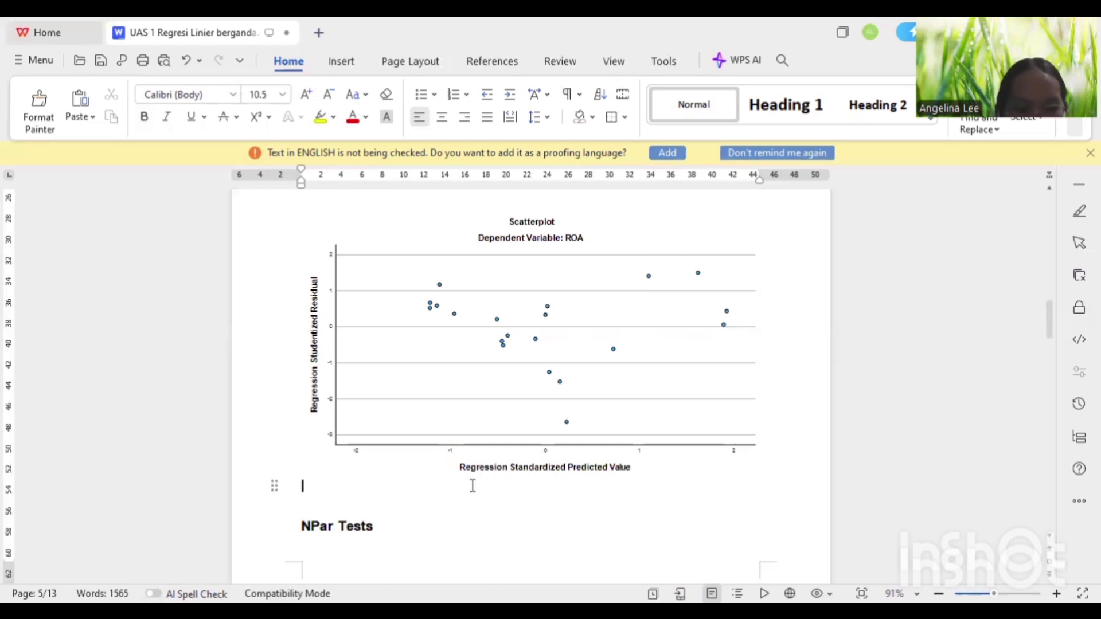
type("Uji heteros")
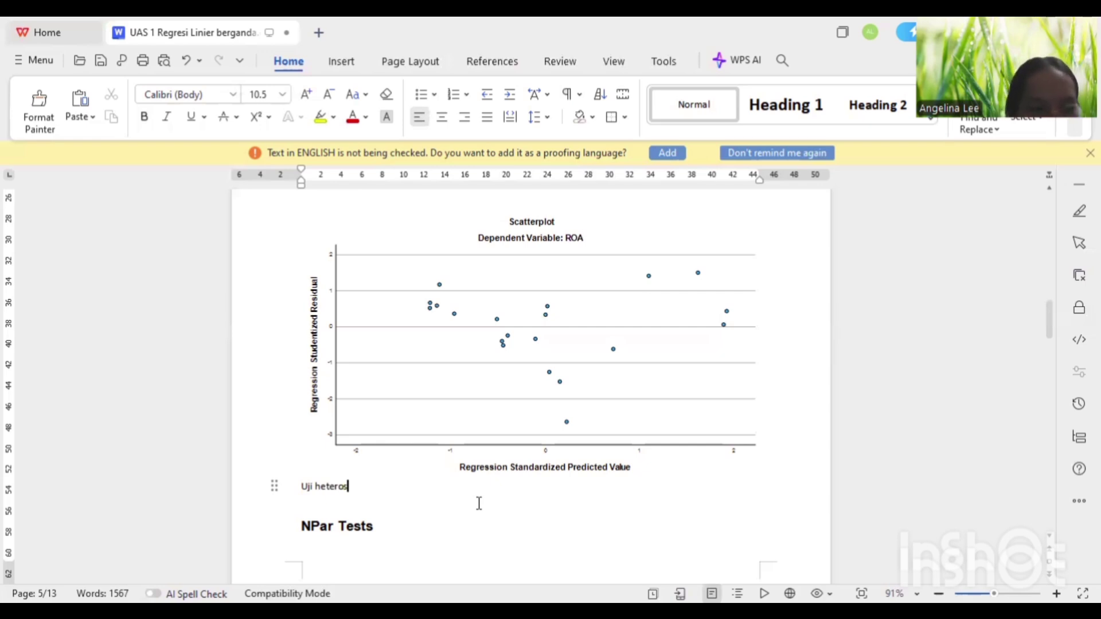
type("keds")
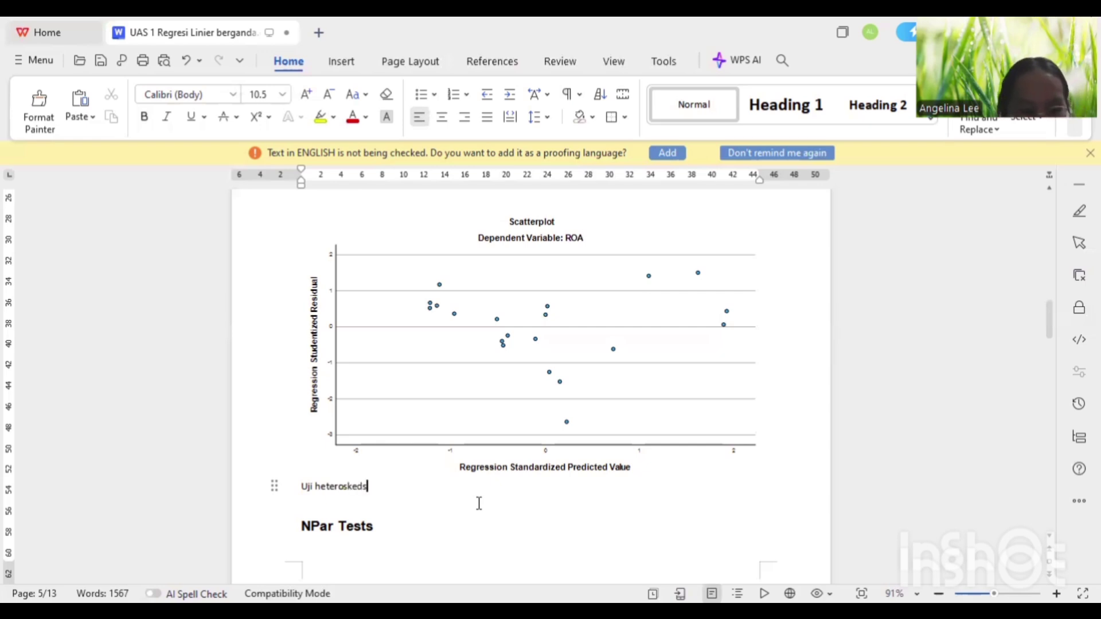
type("tisitas")
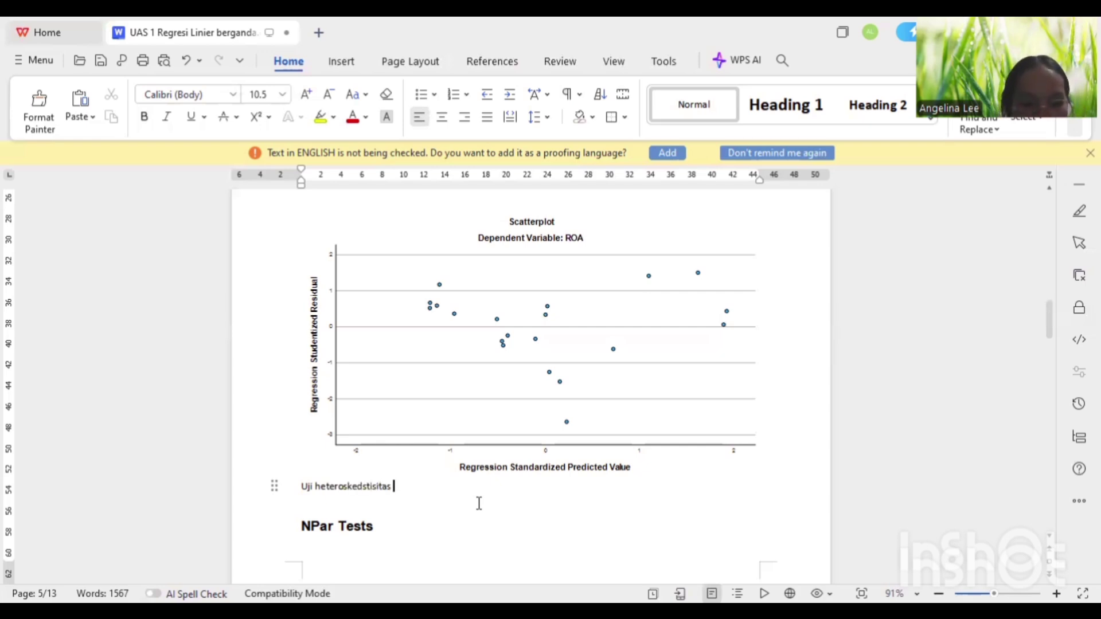
Continue the note below the scatterplot with the criterion ", titik-titik harus menyebar dan t".
type(", tik")
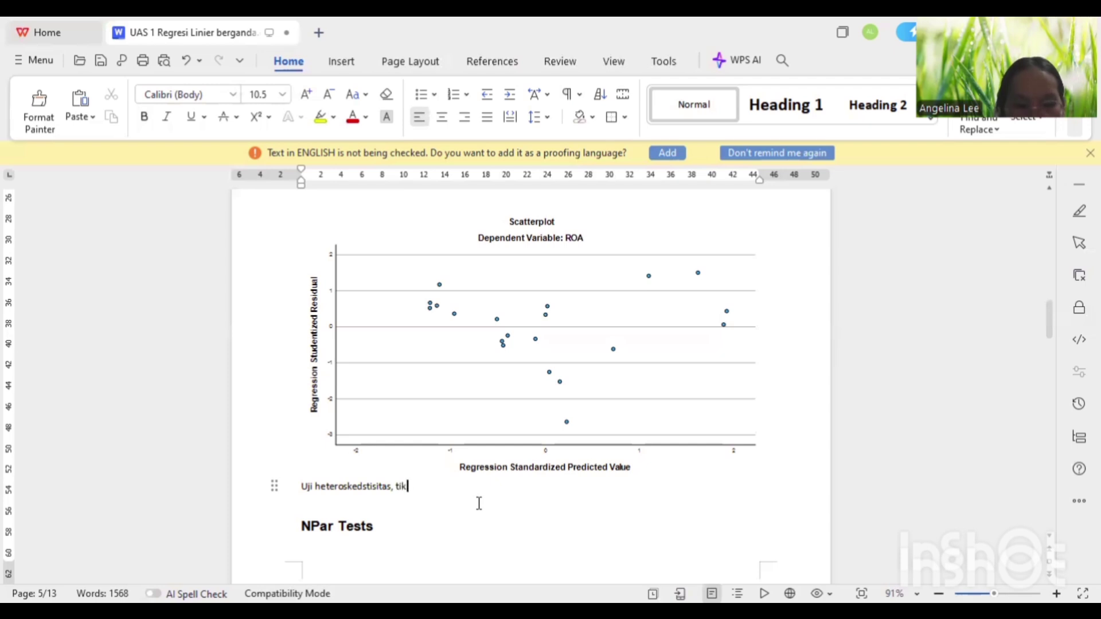
type(" titi")
key("BackSpace")
key("BackSpace")
key("BackSpace")
key("BackSpace")
key("BackSpace")
key("BackSpace")
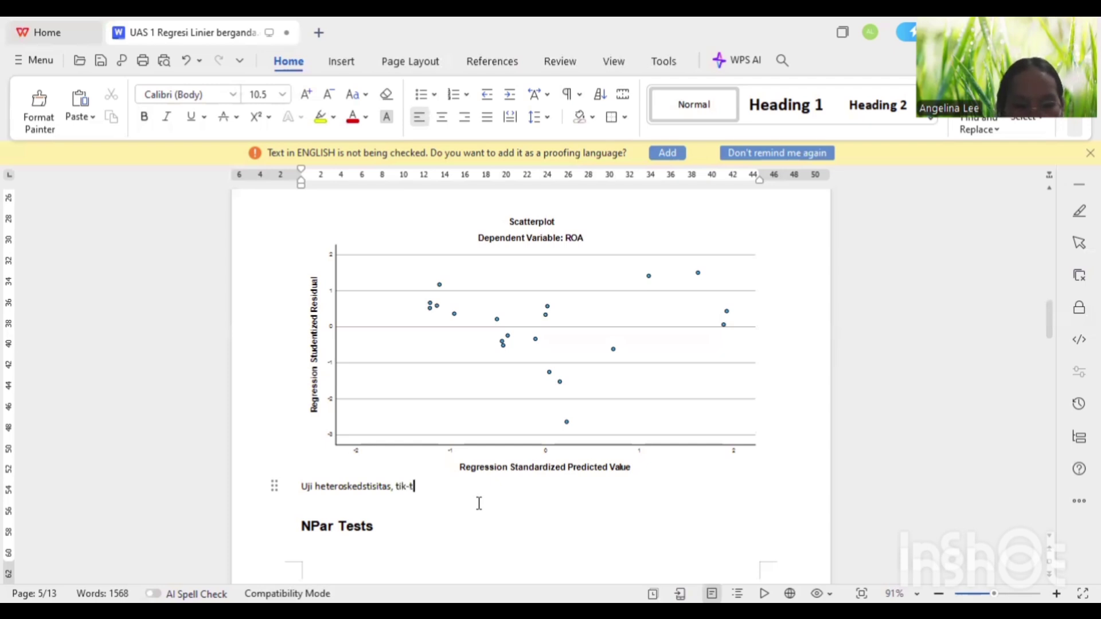
type("tik-titik harus menye")
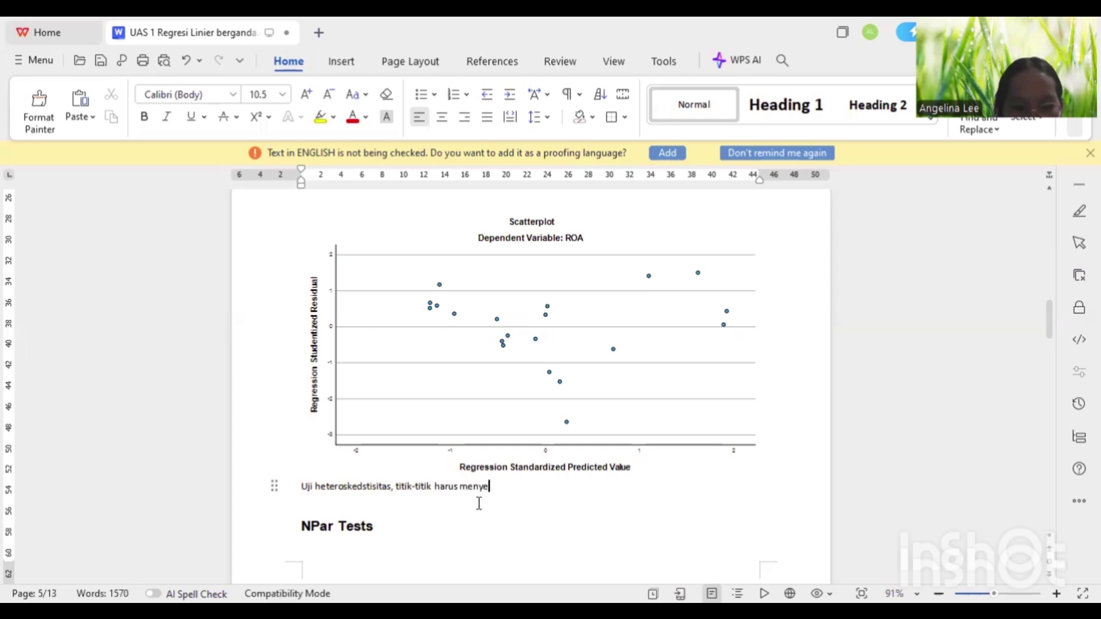
type("bar dan t")
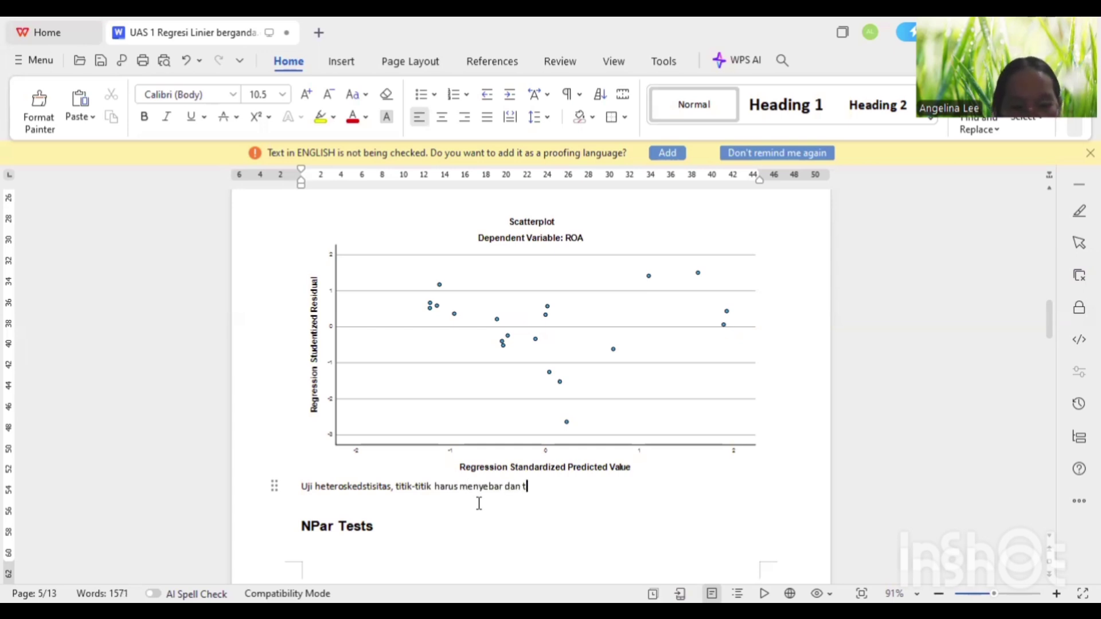
Complete the heteroscedasticity note below the scatterplot so that it ends with "dan tidak membentuk 1 pola tertentu.".
type("idak mem")
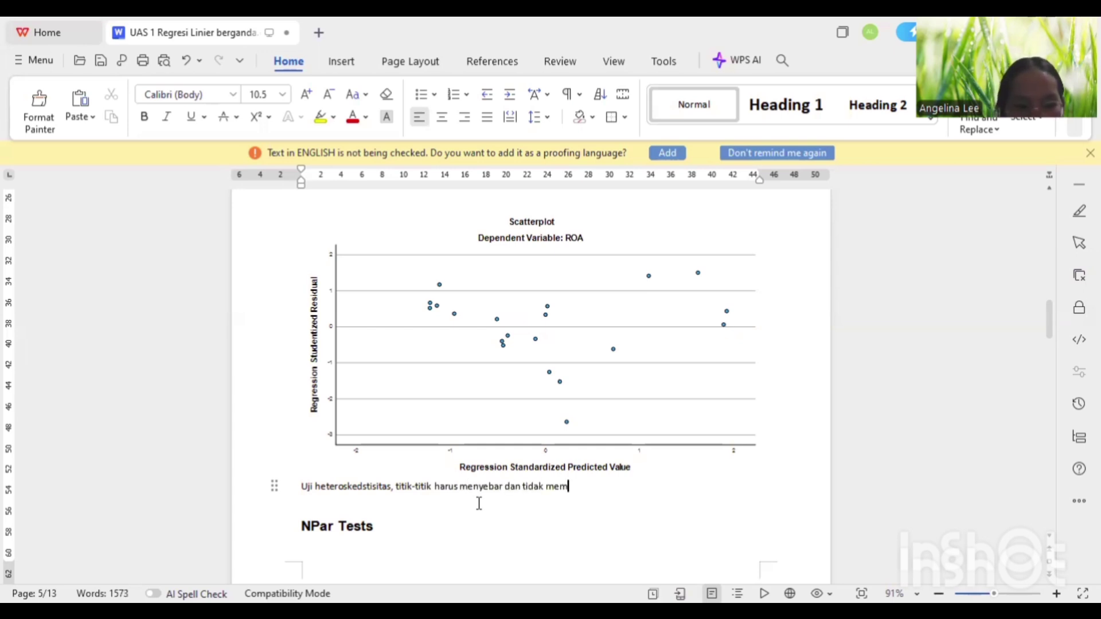
type("bentuk 1 pol")
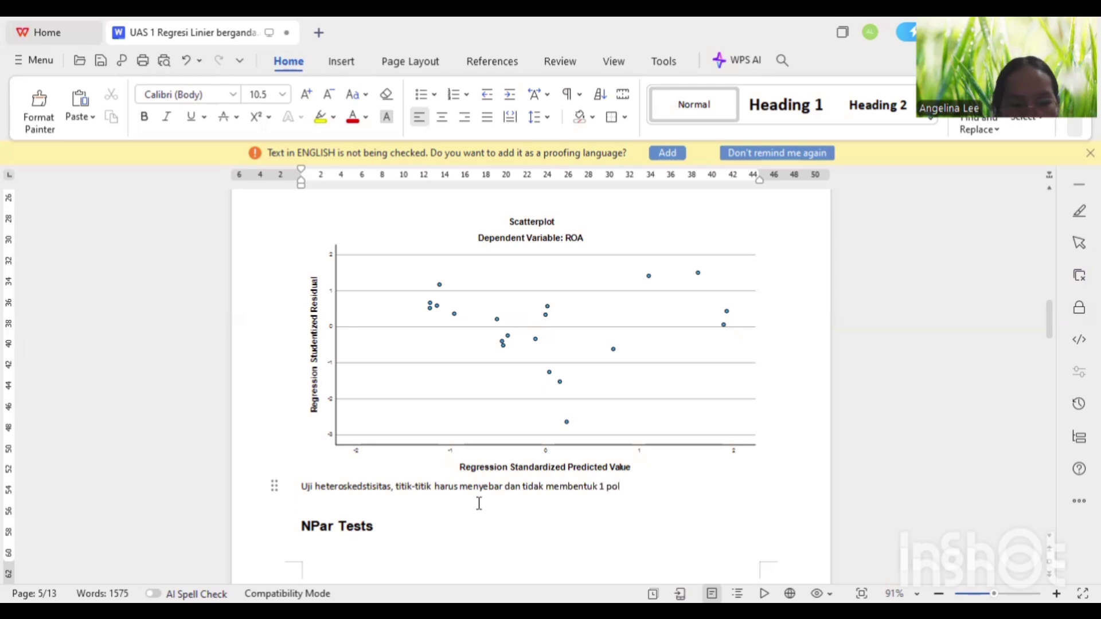
type("a ter")
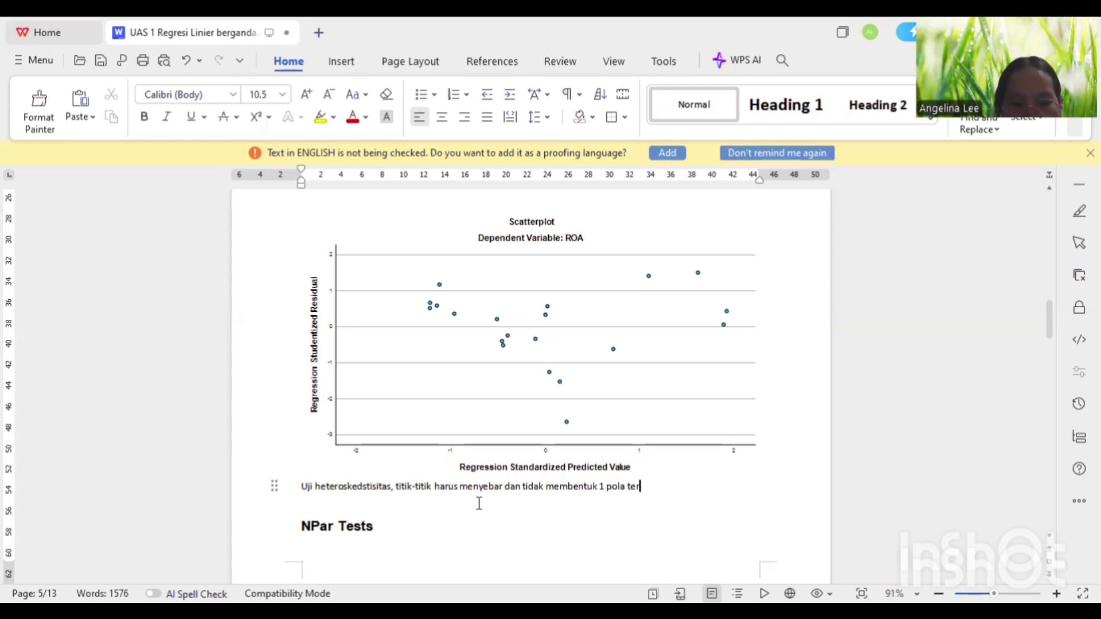
type("tentu.")
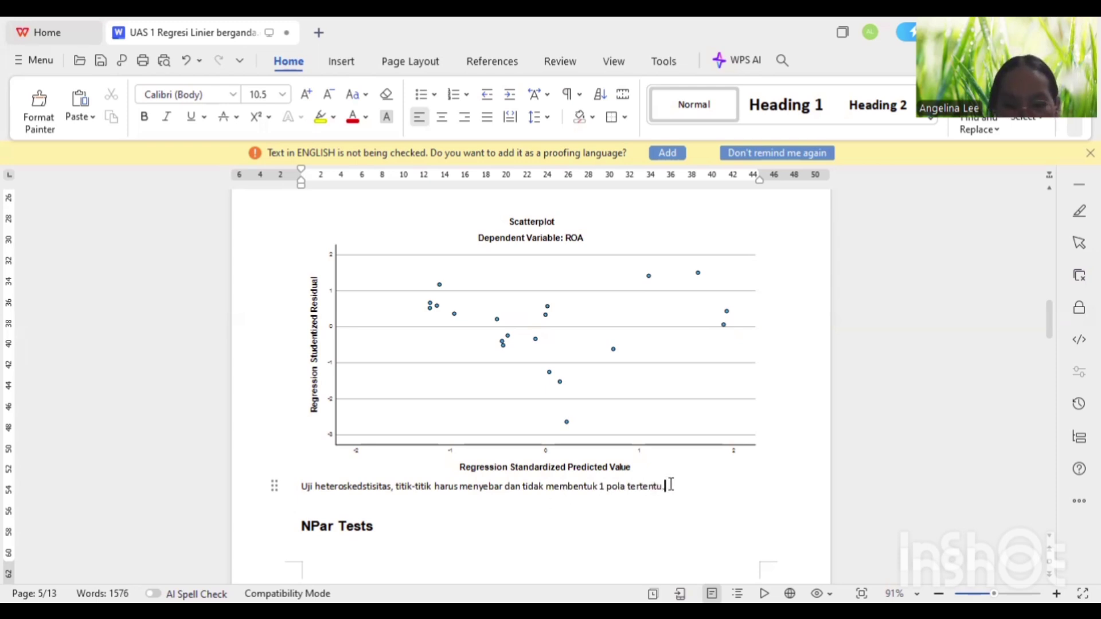
Format the whole heteroscedasticity note below the scatterplot as red, bold text.
left_click(293, 503)
left_click_drag(293, 503, 300, 485)
left_click(352, 116)
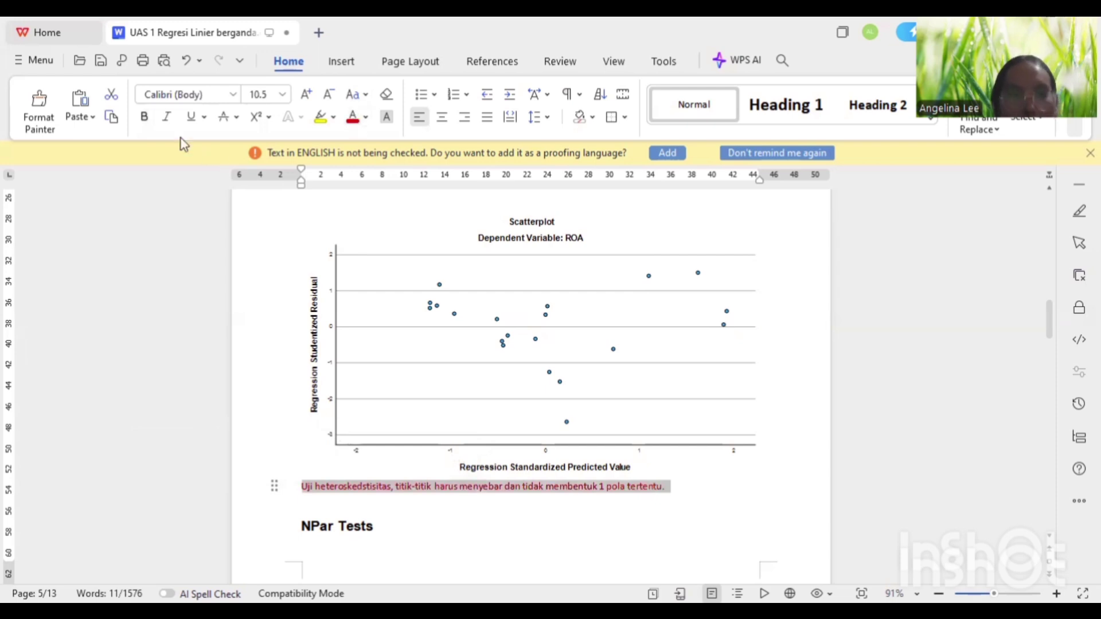
left_click(145, 117)
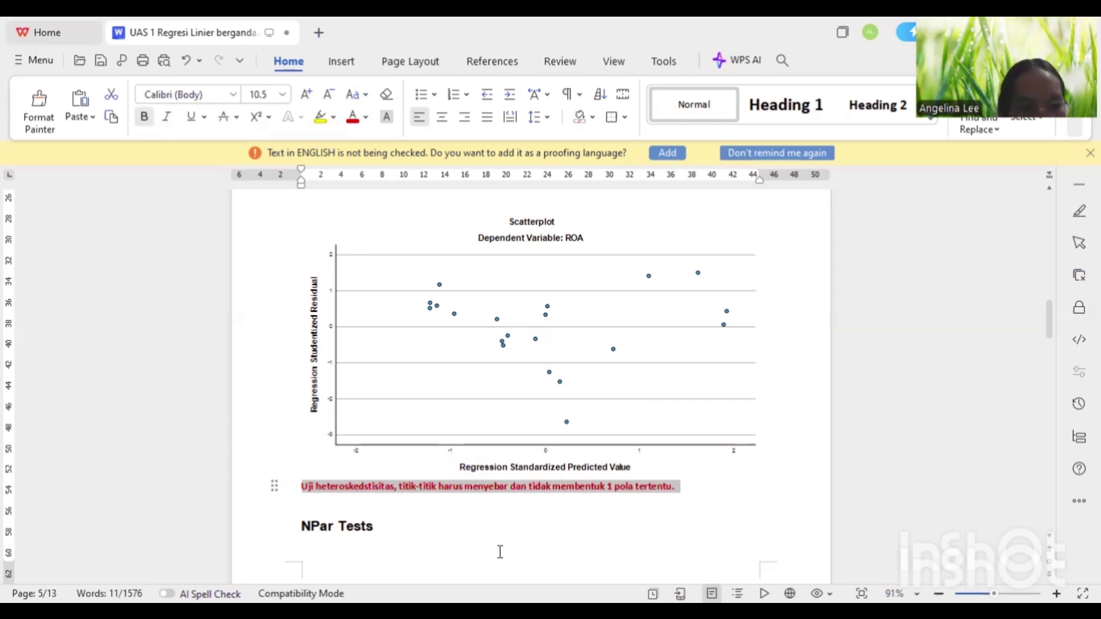
Review the annotated regression output, from the correlation and collinearity tables through the residual statistics to the normality and runs tests.
scroll(498, 459, "up", 15)
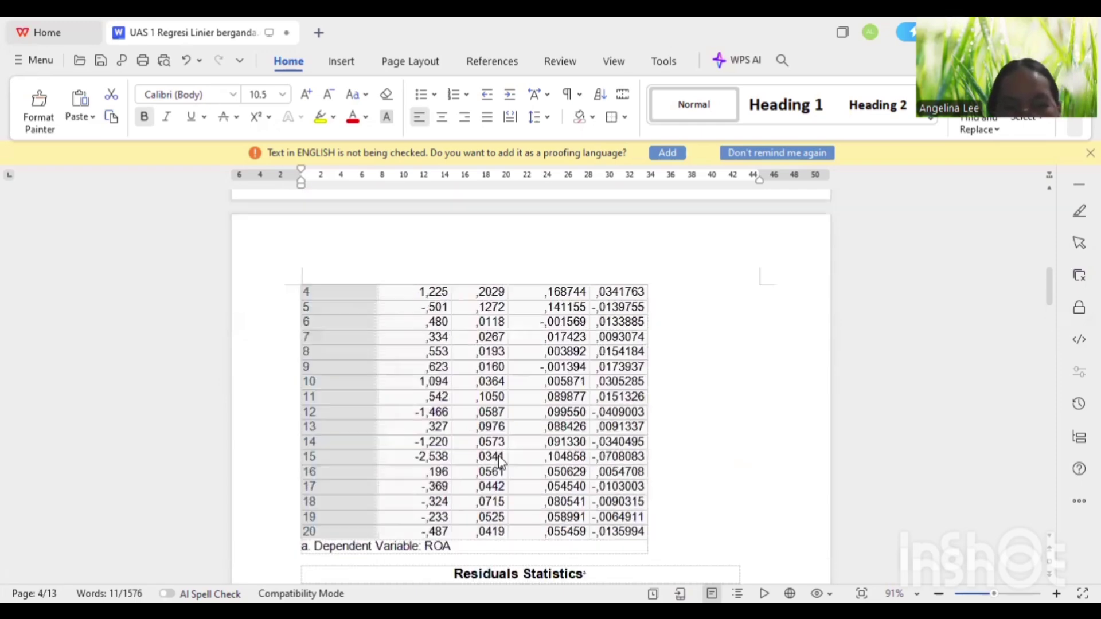
scroll(499, 459, "up", 10)
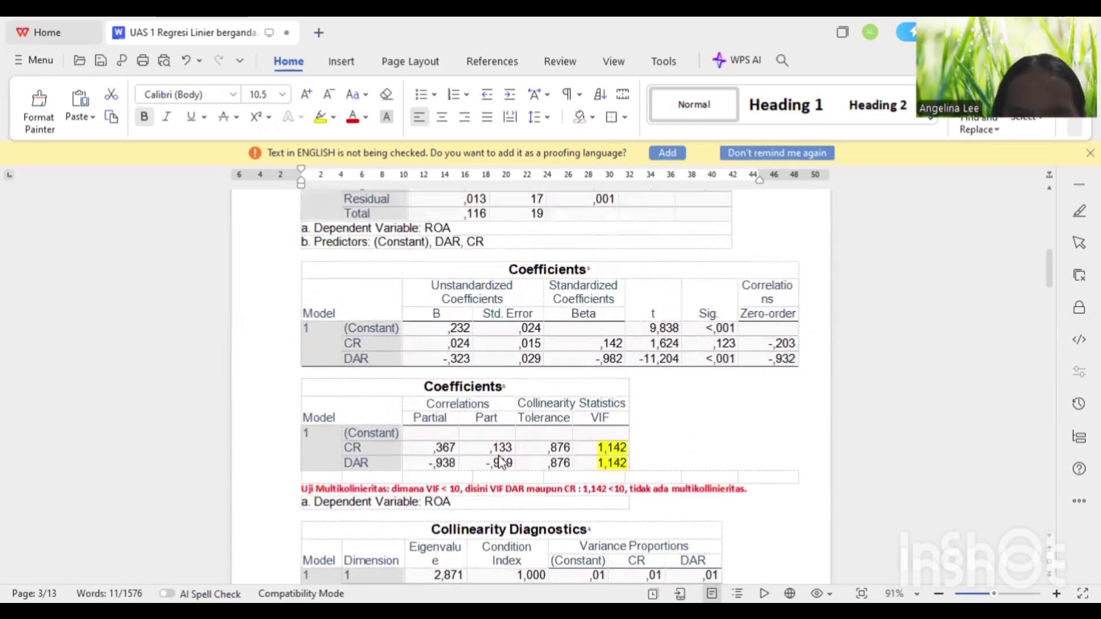
scroll(500, 462, "up", 5)
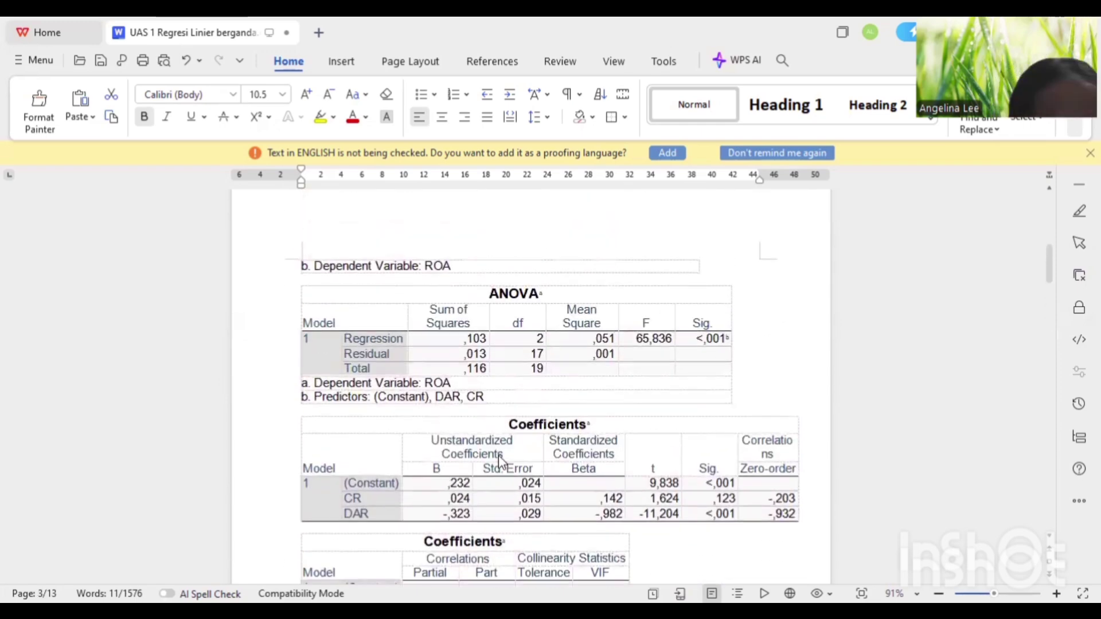
scroll(497, 455, "up", 10)
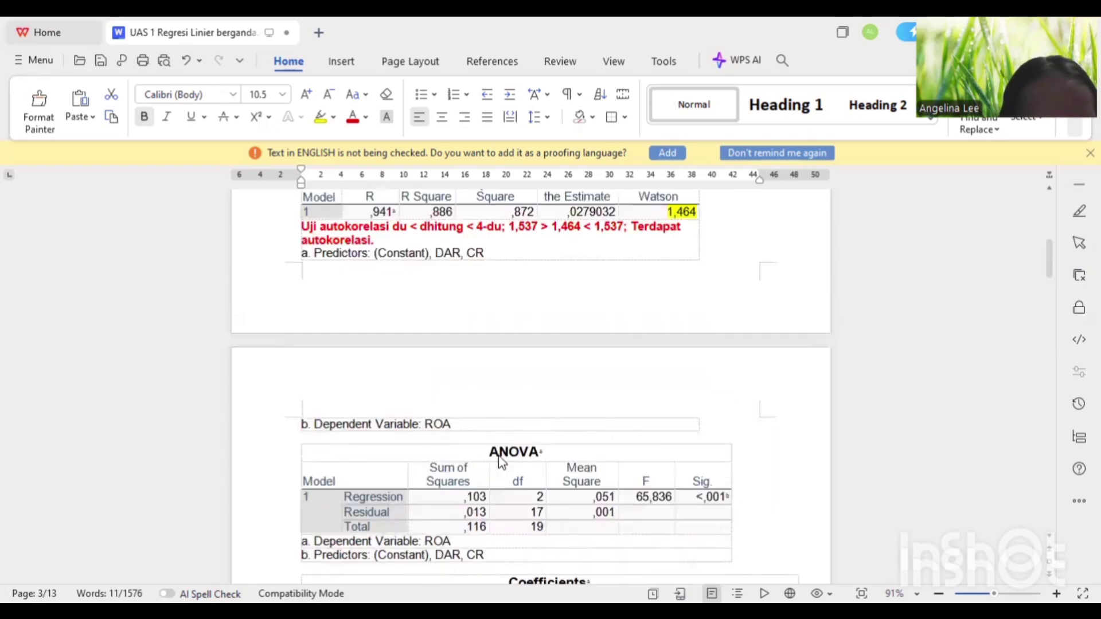
scroll(499, 461, "up", 12)
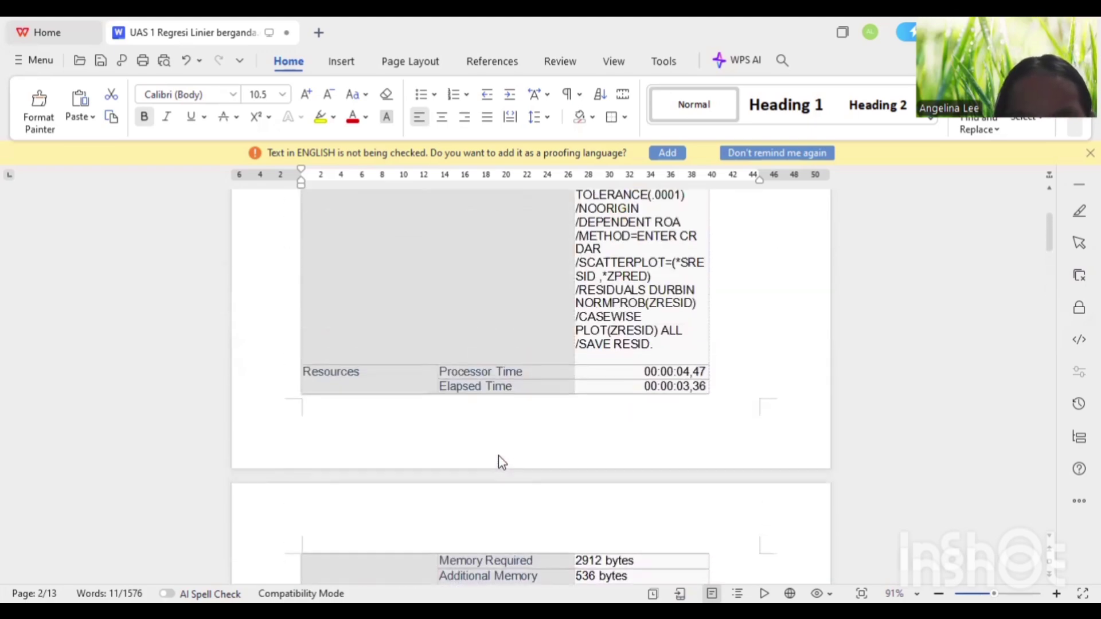
scroll(498, 455, "down", 12)
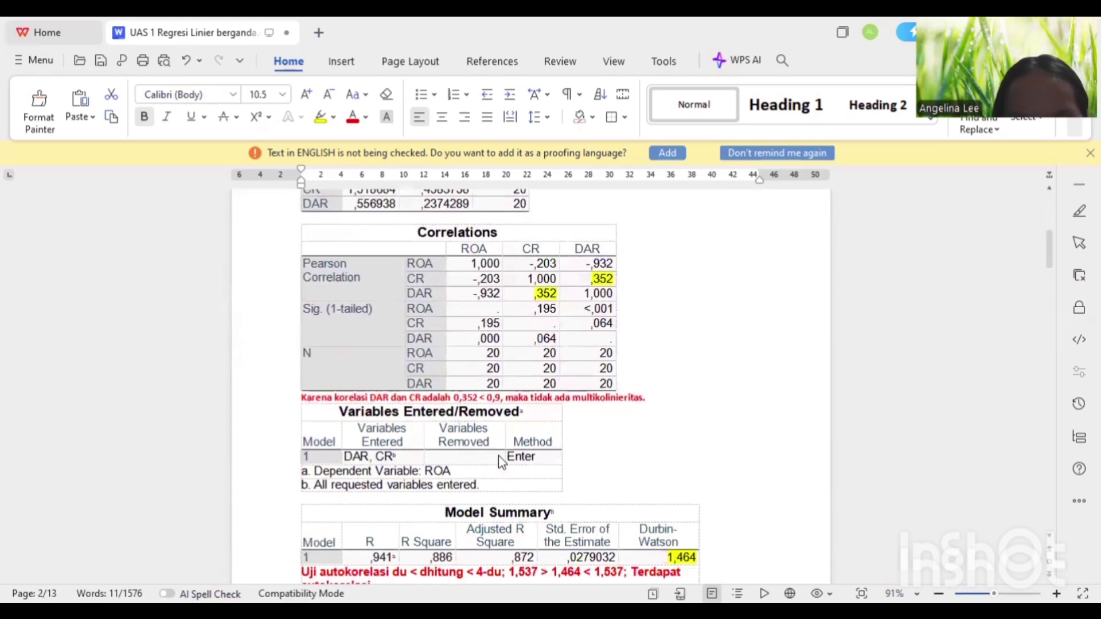
scroll(498, 456, "down", 10)
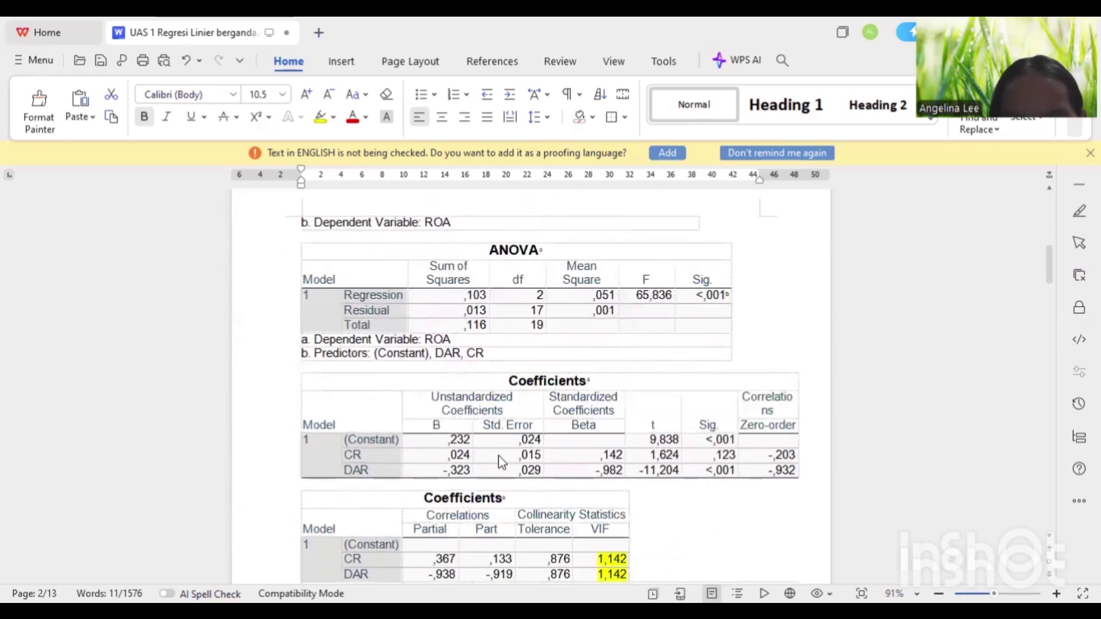
scroll(497, 455, "down", 3)
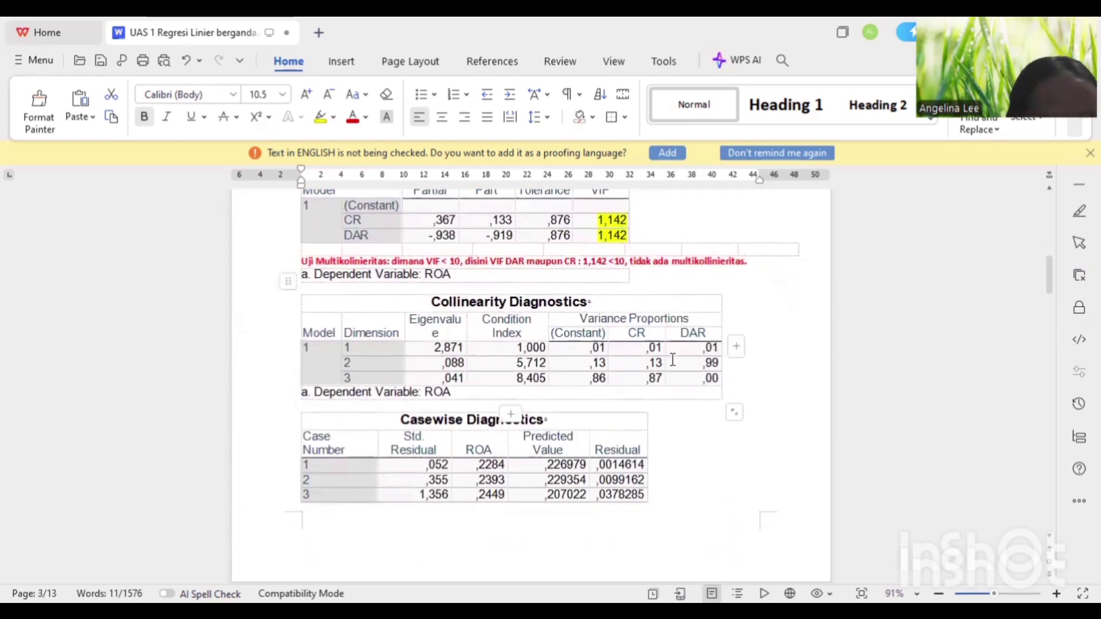
scroll(634, 440, "down", 8)
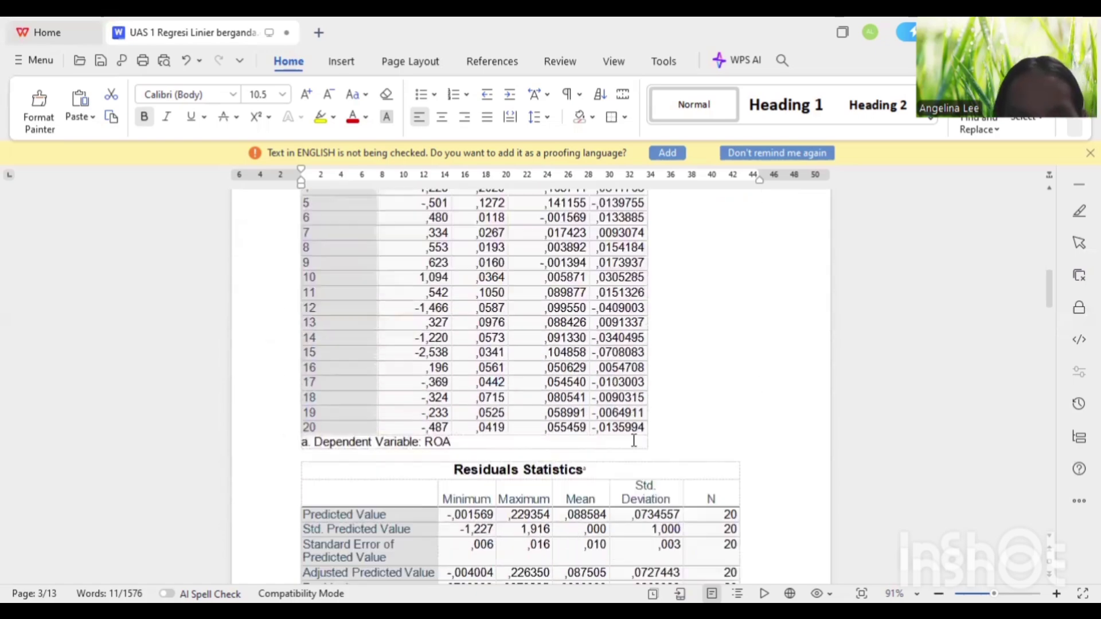
scroll(634, 440, "down", 15)
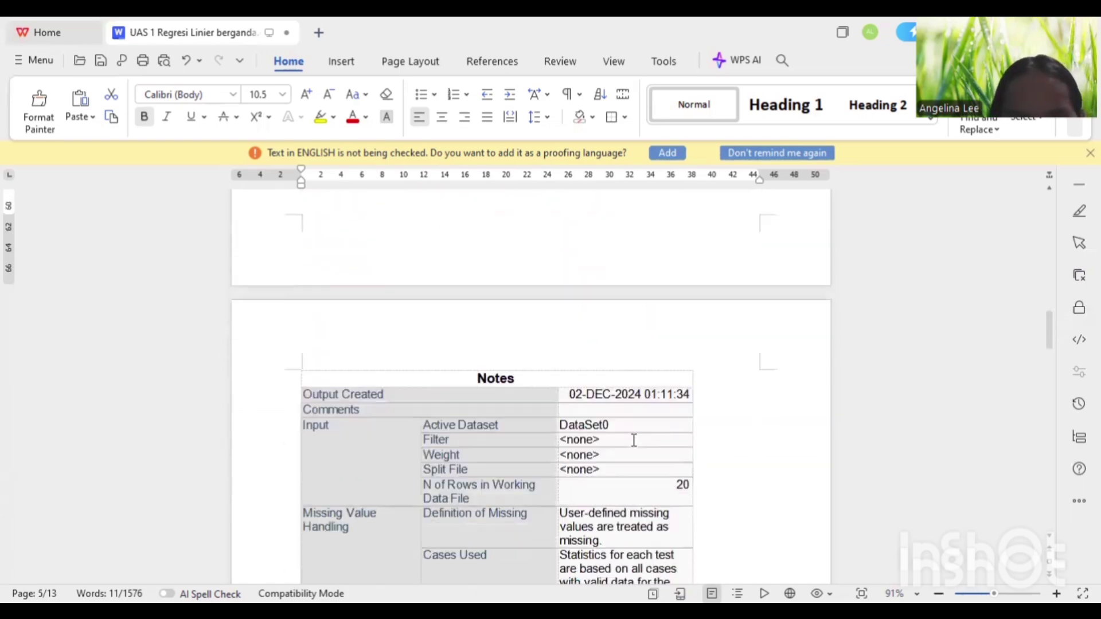
scroll(634, 440, "down", 10)
scroll(634, 440, "up", 3)
scroll(634, 440, "down", 2)
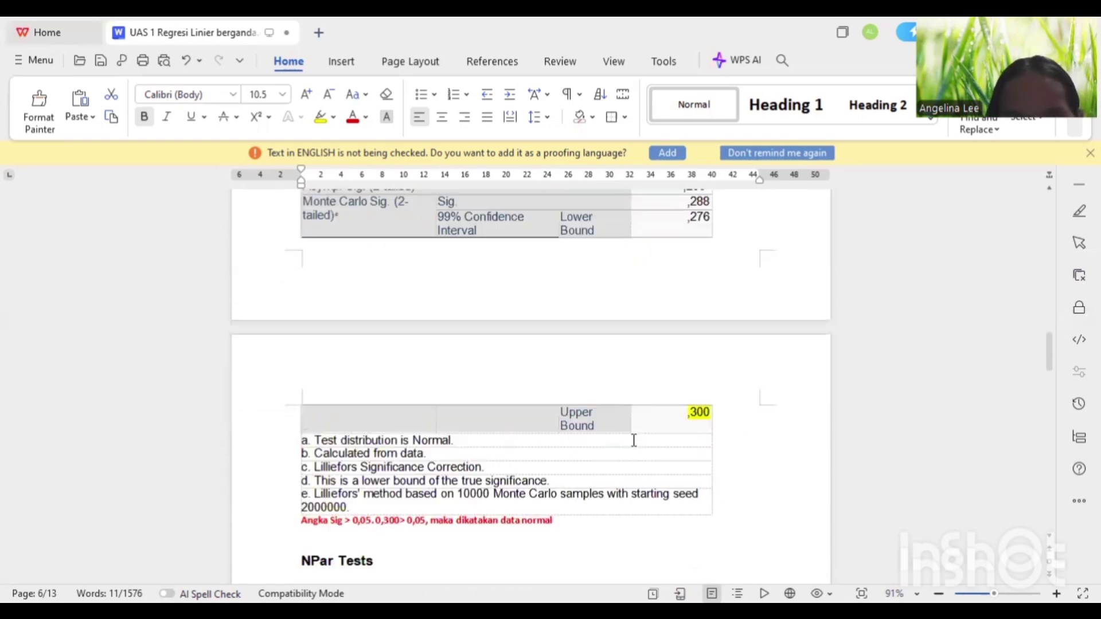
scroll(634, 440, "down", 12)
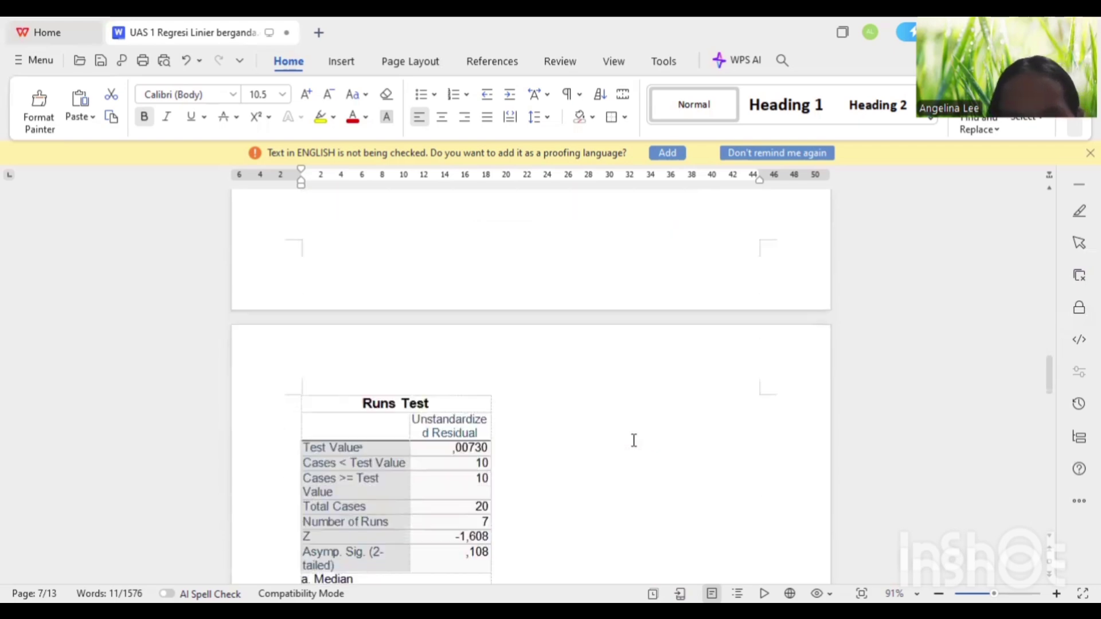
scroll(634, 440, "down", 10)
scroll(634, 440, "up", 2)
scroll(634, 441, "down", 3)
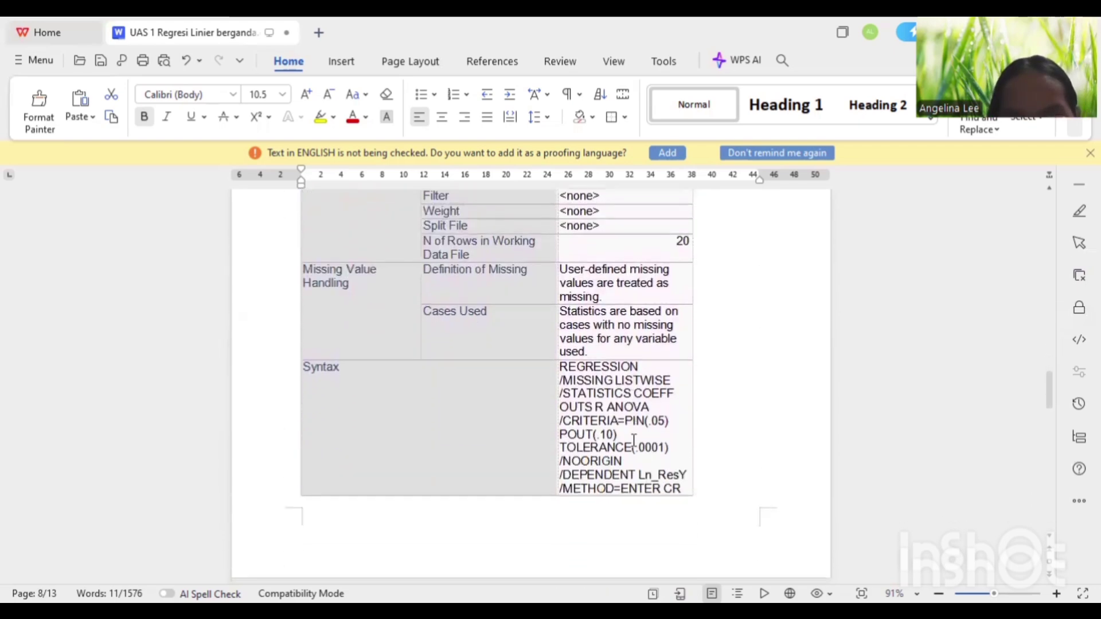
Highlight the Sig. values of CR and DAR in yellow in the Coefficients table for dependent variable Ln_ResY.
scroll(634, 440, "down", 10)
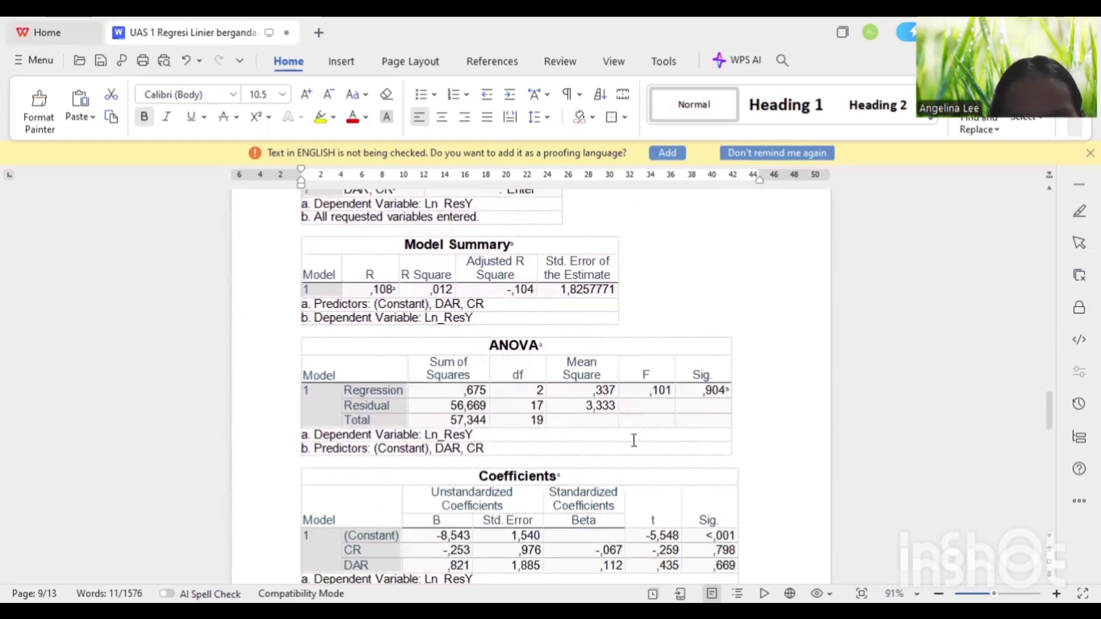
scroll(634, 440, "down", 3)
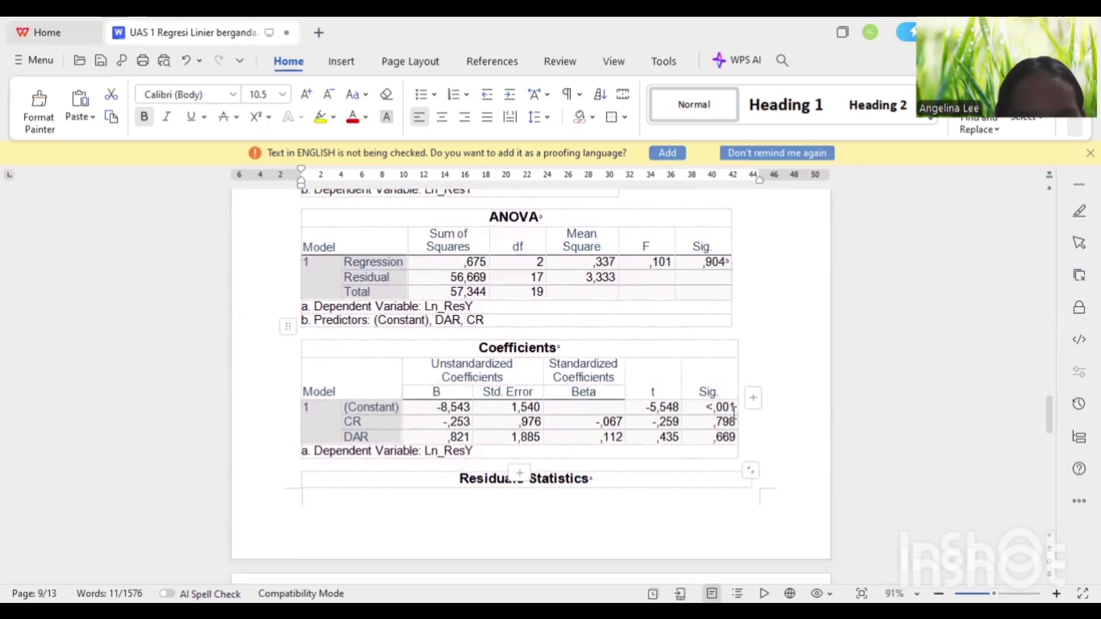
left_click_drag(711, 421, 719, 438)
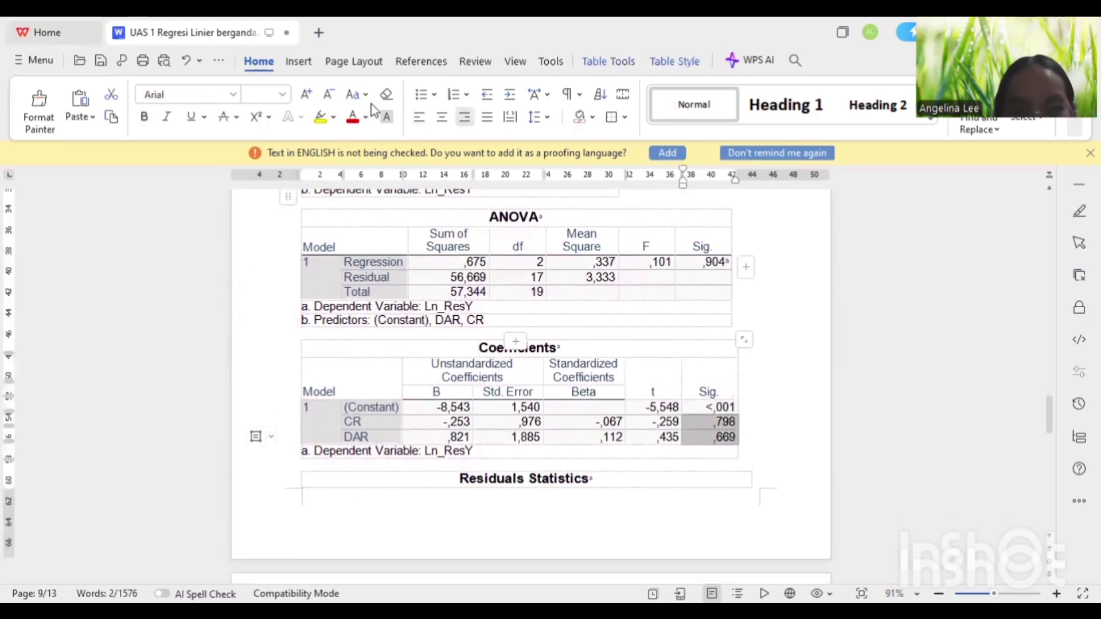
left_click(319, 116)
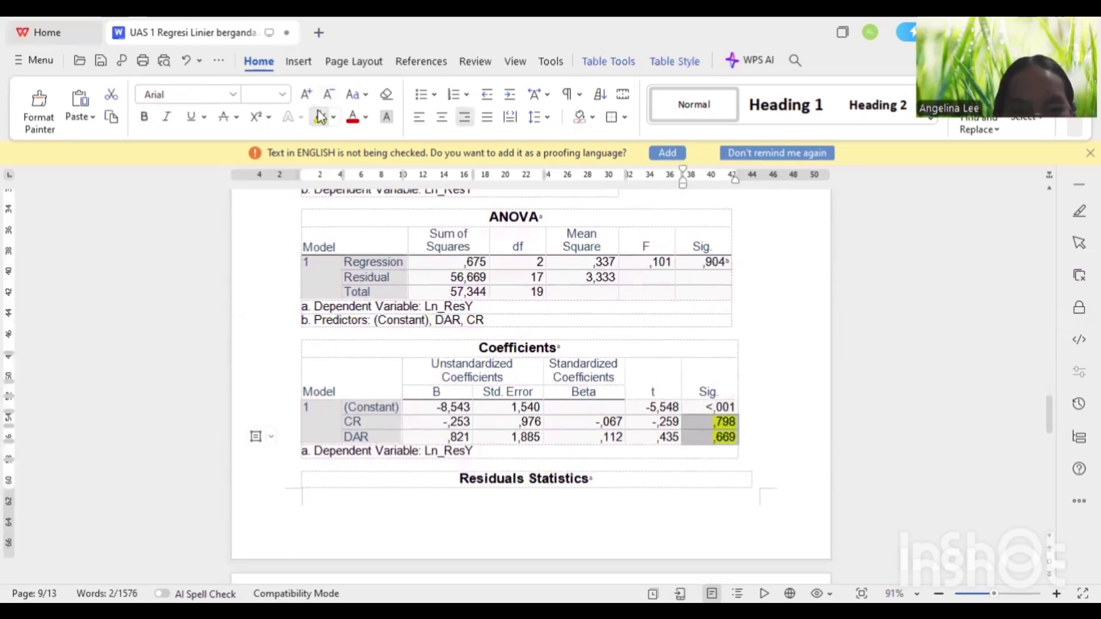
Start a note directly below the Ln_ResY Coefficients table reading "Uji park untuk heteroskedastisitas".
left_click(463, 465)
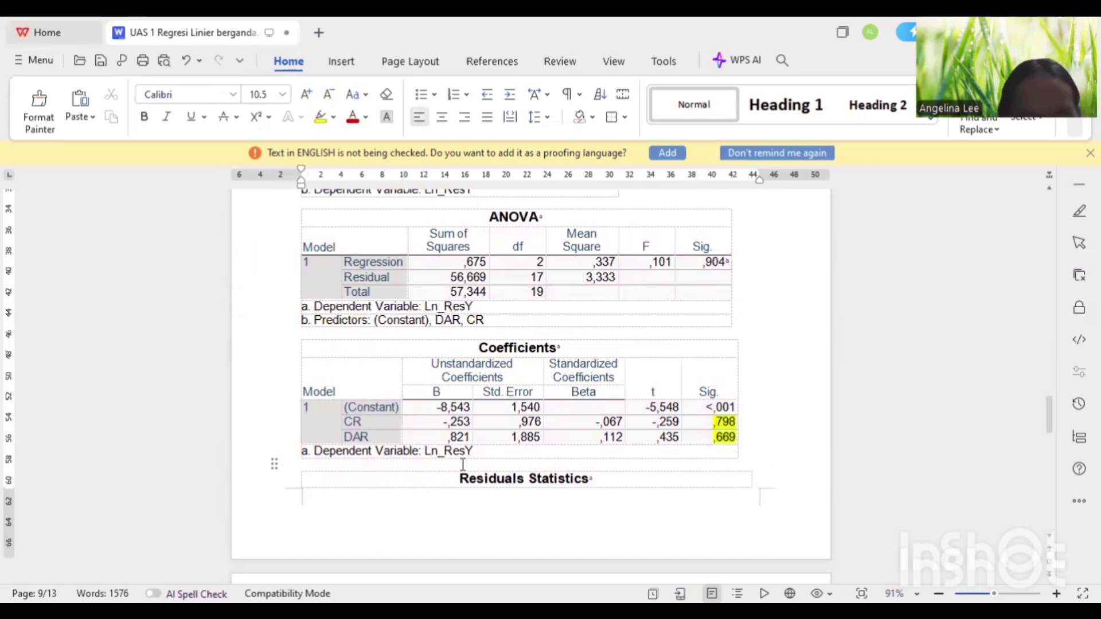
type("Uji pae")
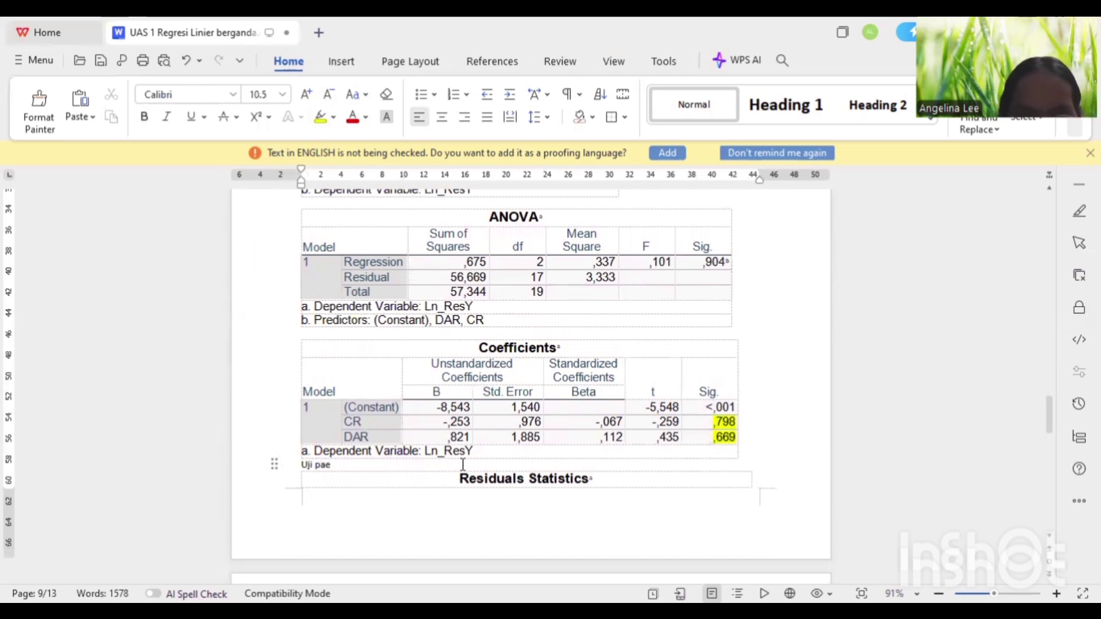
key("BackSpace")
type("rk untuk")
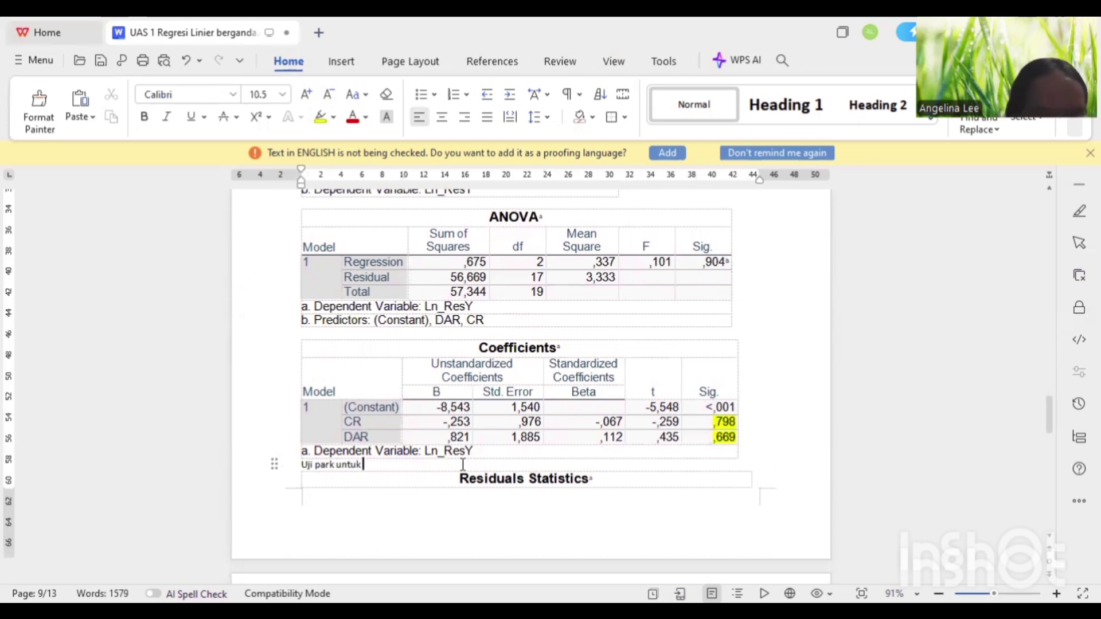
type(" heter")
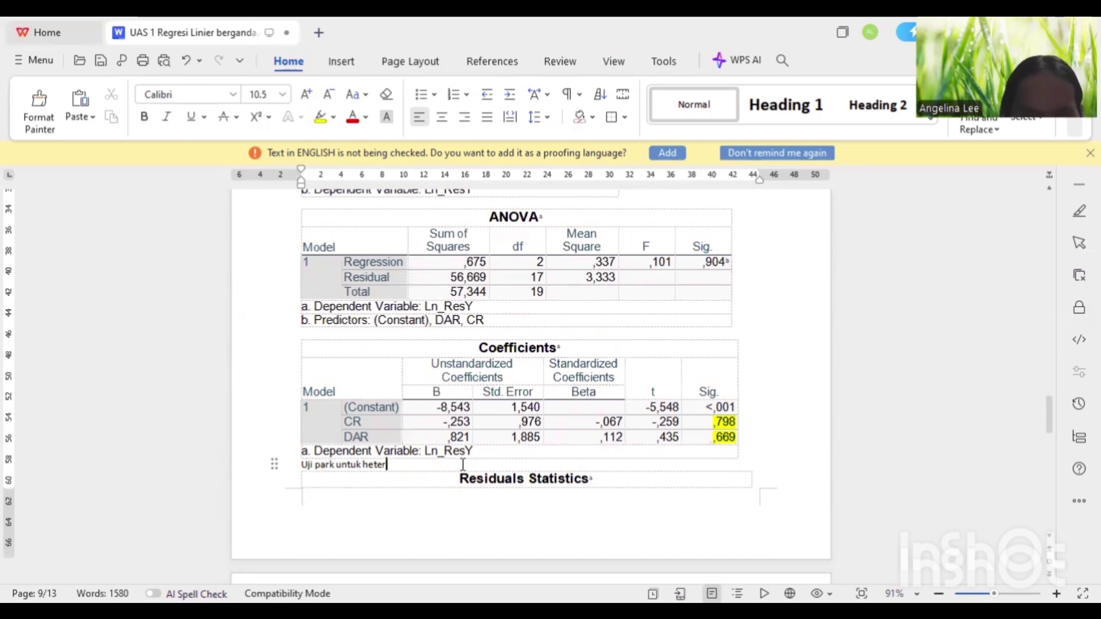
type("os")
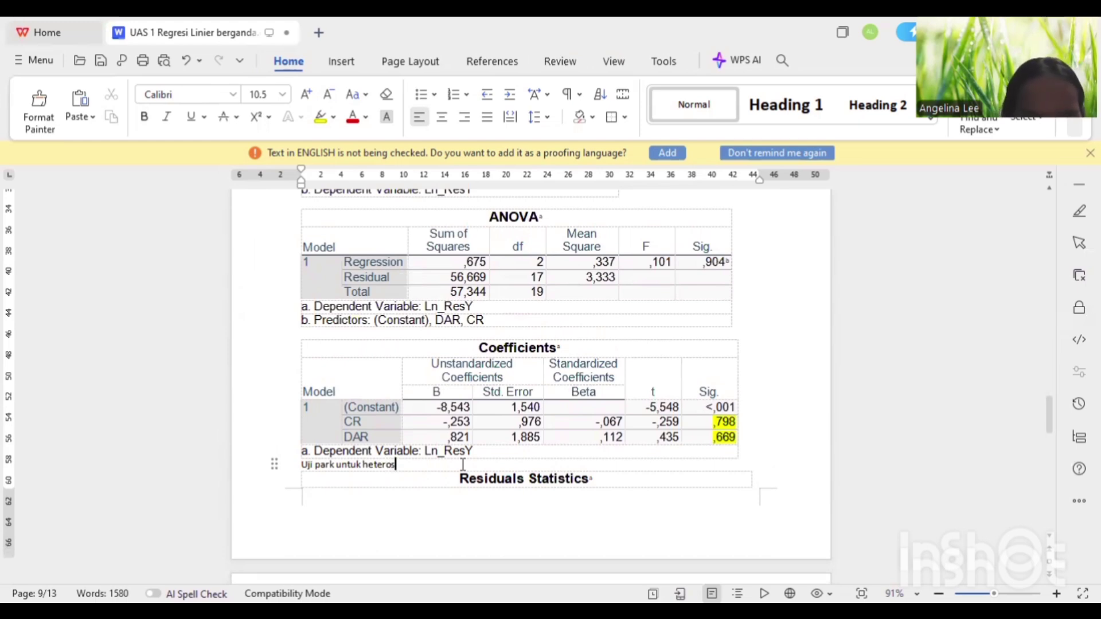
type("kedas")
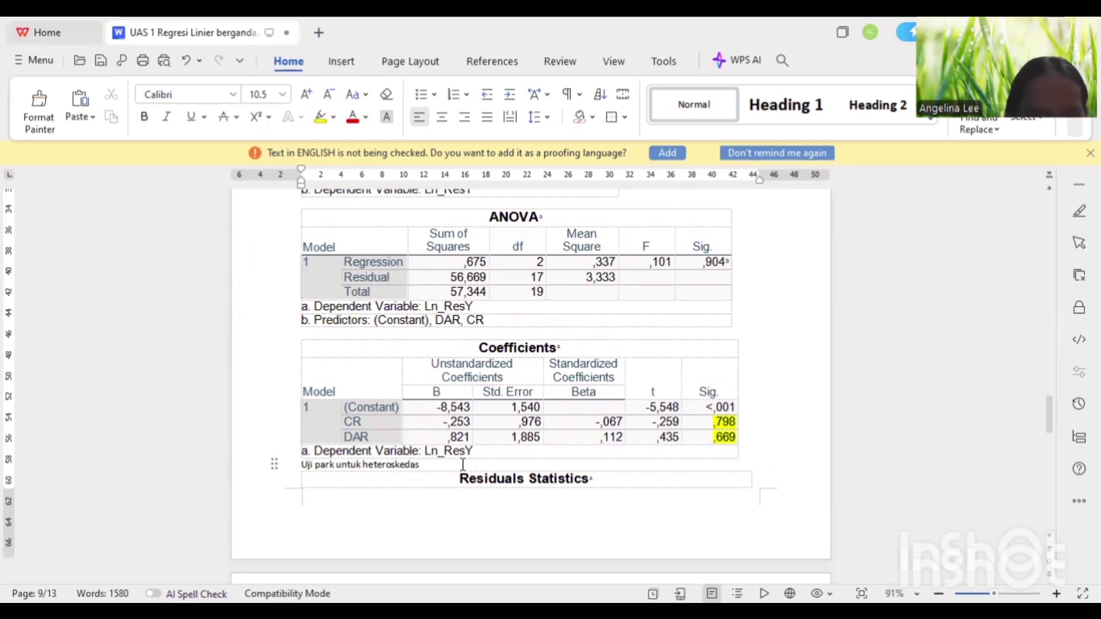
type("tisitas")
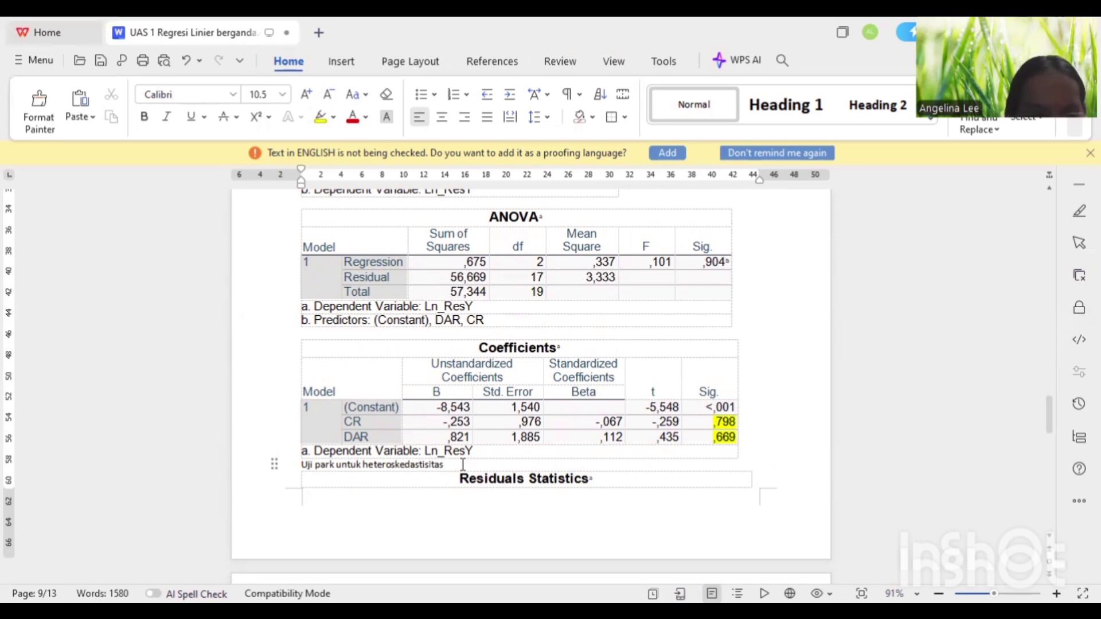
Continue the Park test note below the Ln_ResY Coefficients table with ", dimana sig > 0,05; CR (0,798 > 0,05)".
type(", diman")
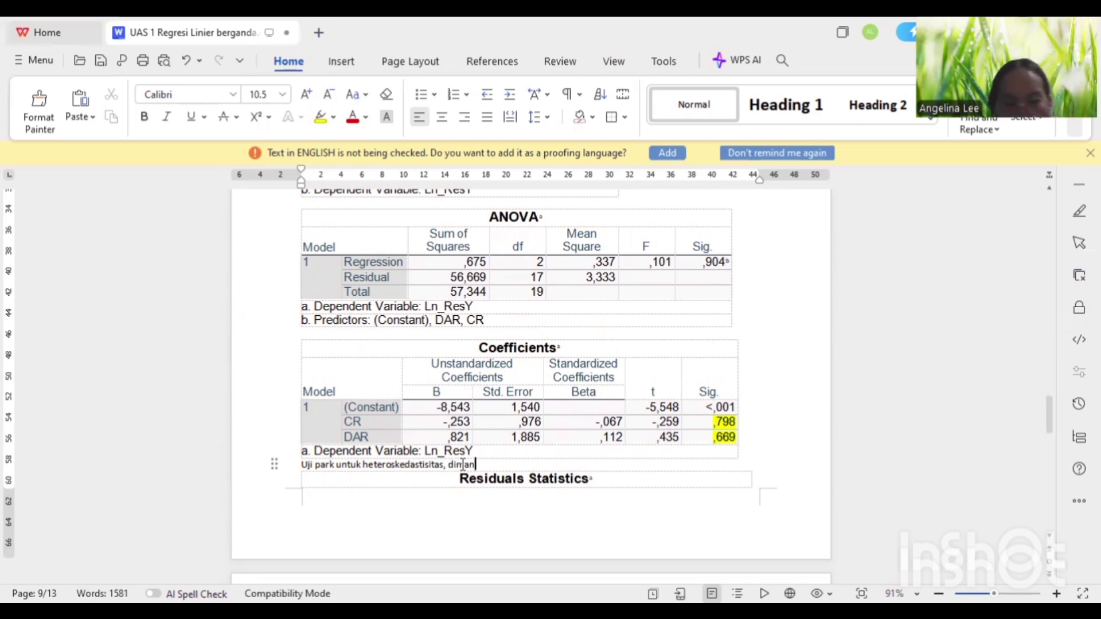
type("a sig ")
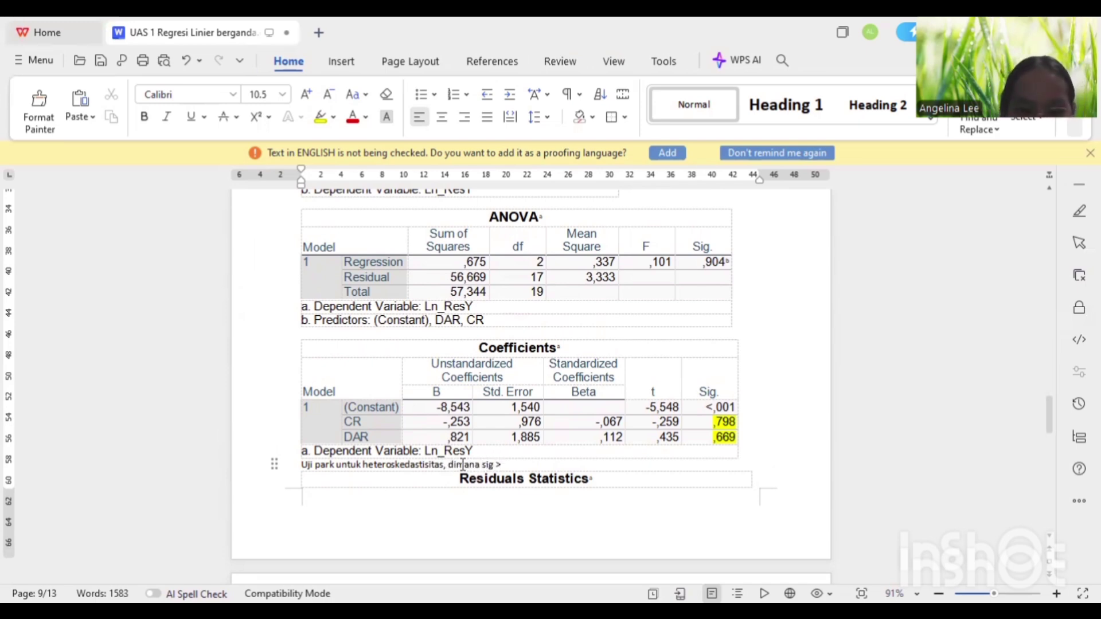
type("> 0,0")
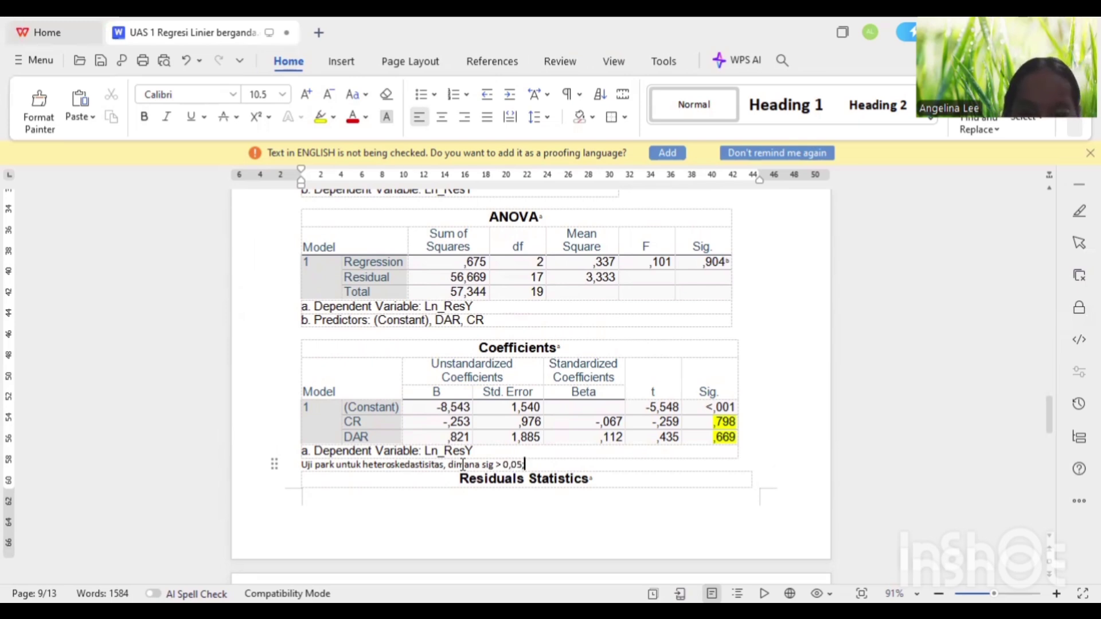
type("5; CR")
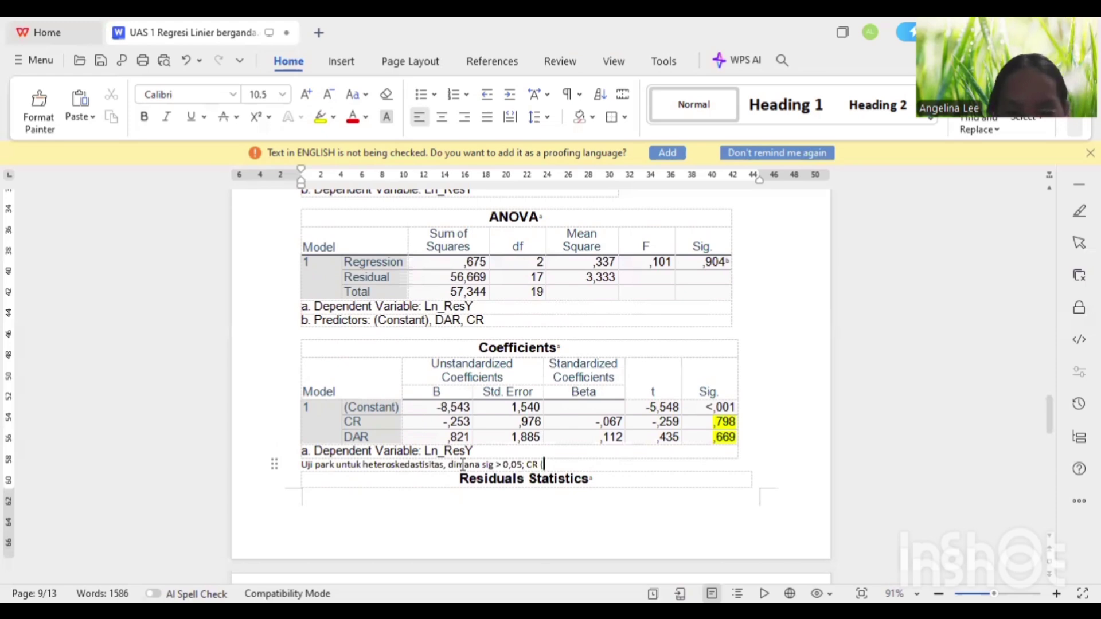
type(" (0,7")
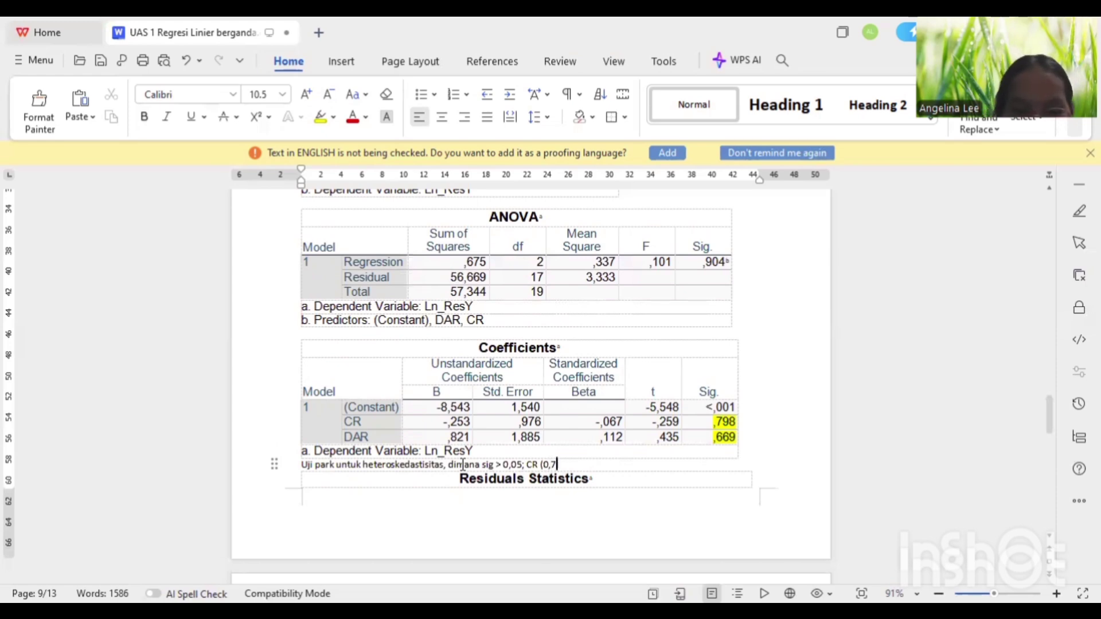
type("98 > ")
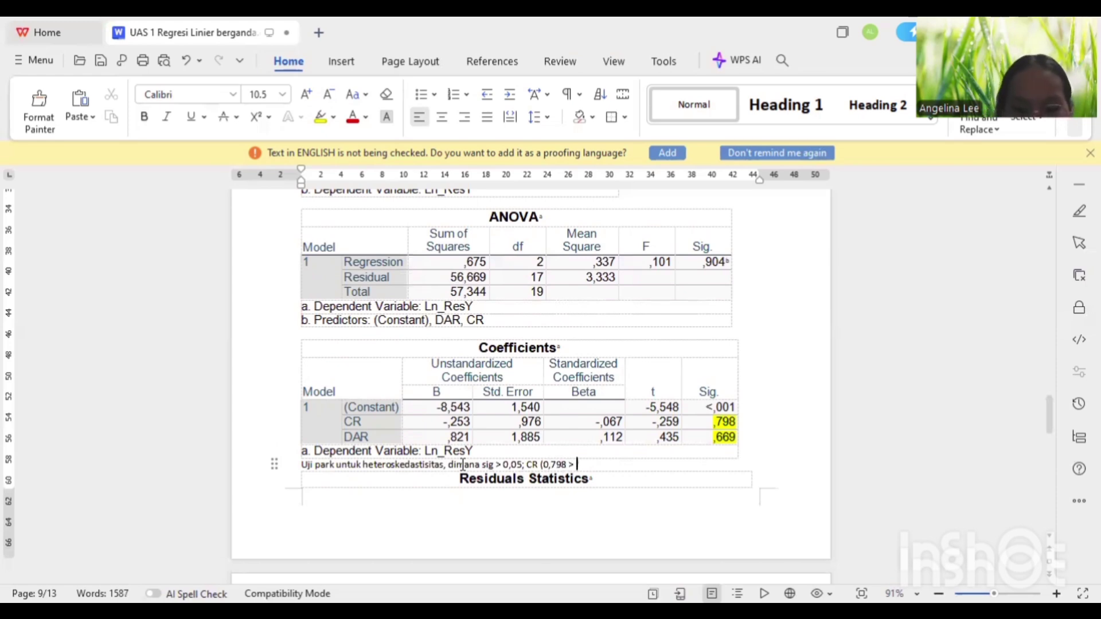
type("0,05)")
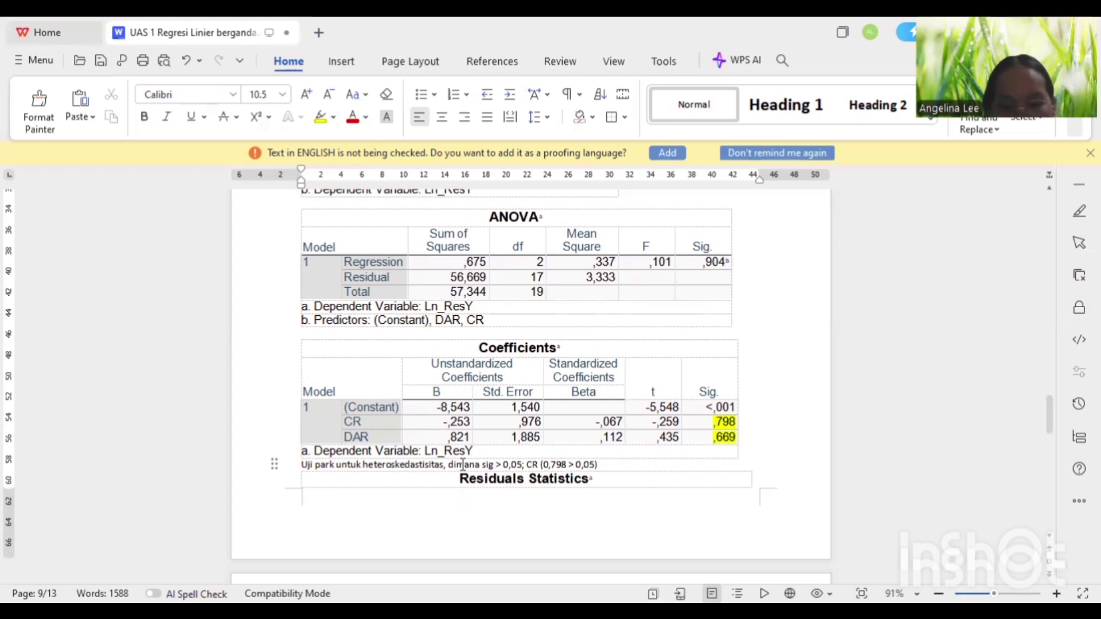
Add the DAR comparison "dan DAR ( 0,669 > 0,05)," to the Park test note.
type(" dan")
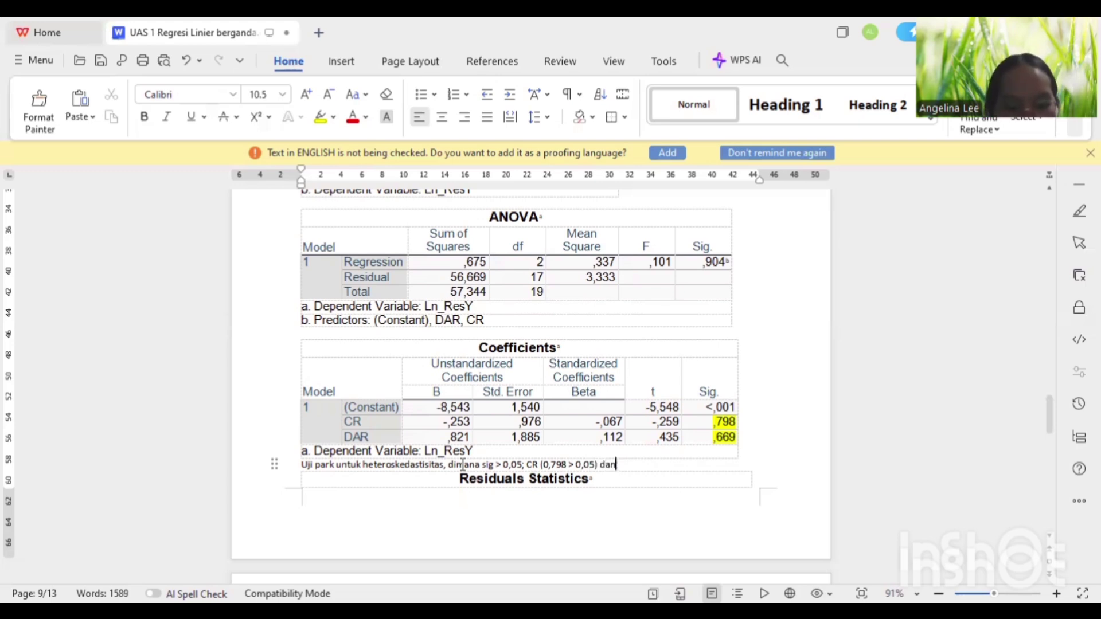
type(" DAR")
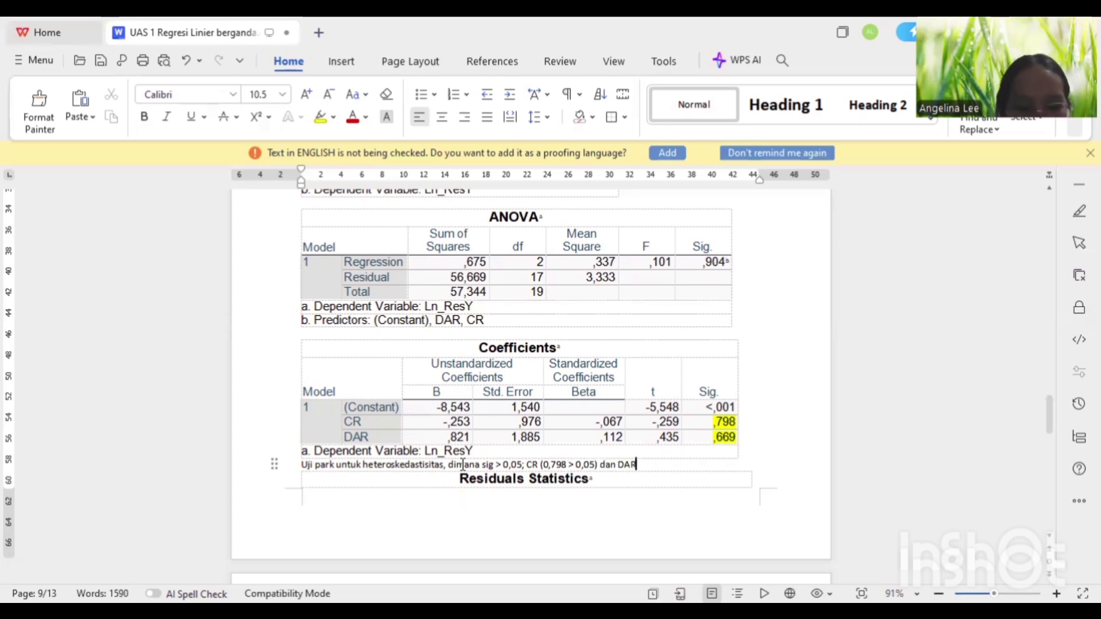
type(" (")
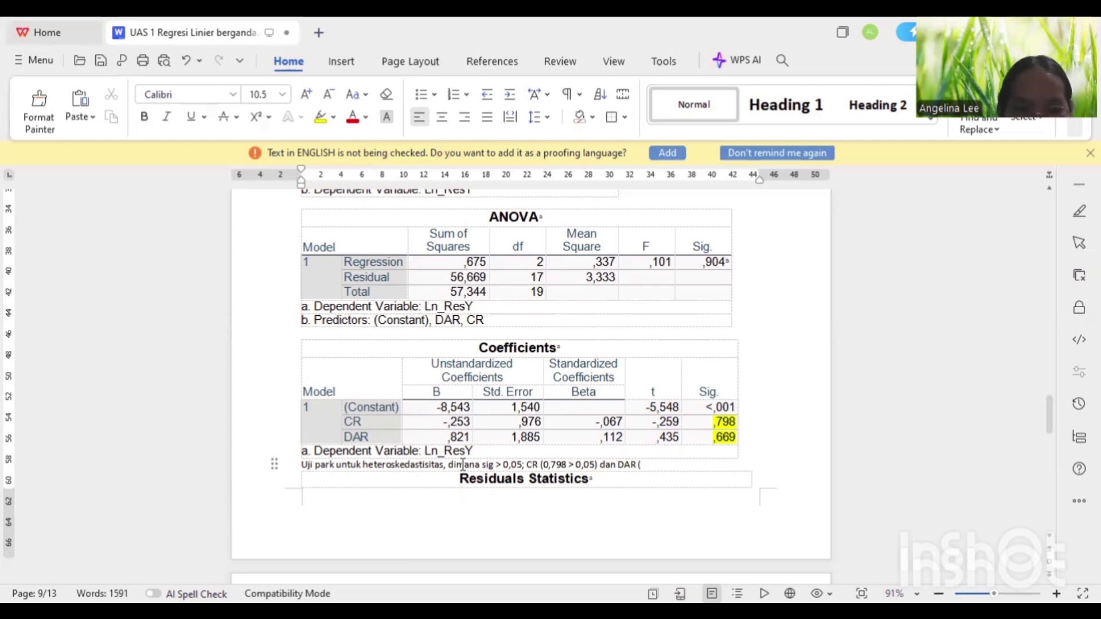
type(" 0")
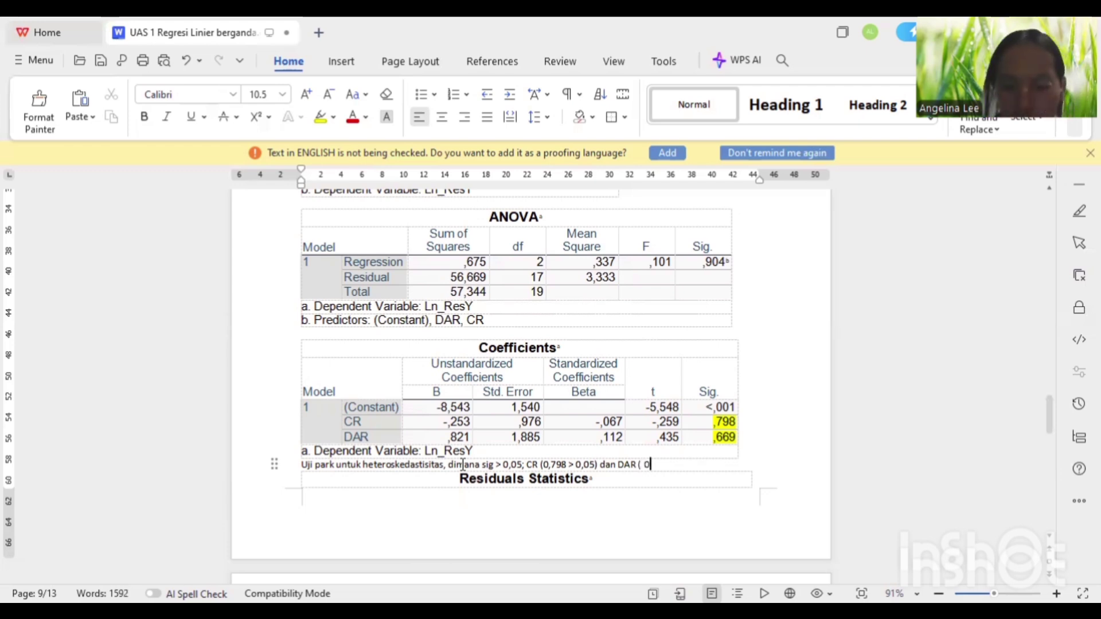
type(",669 ")
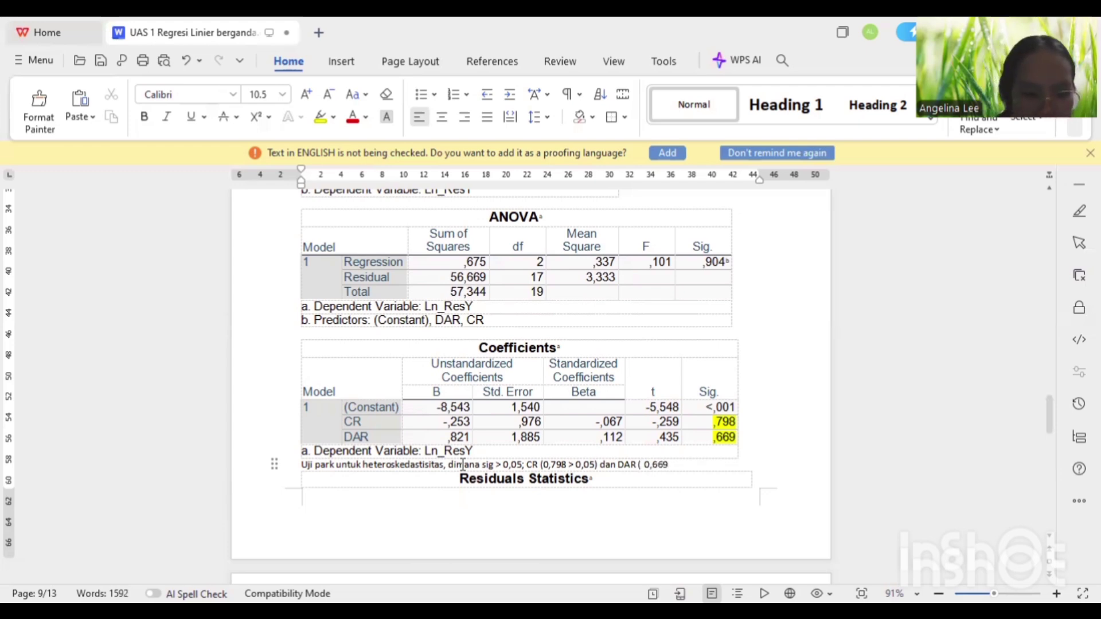
type("> 0,05")
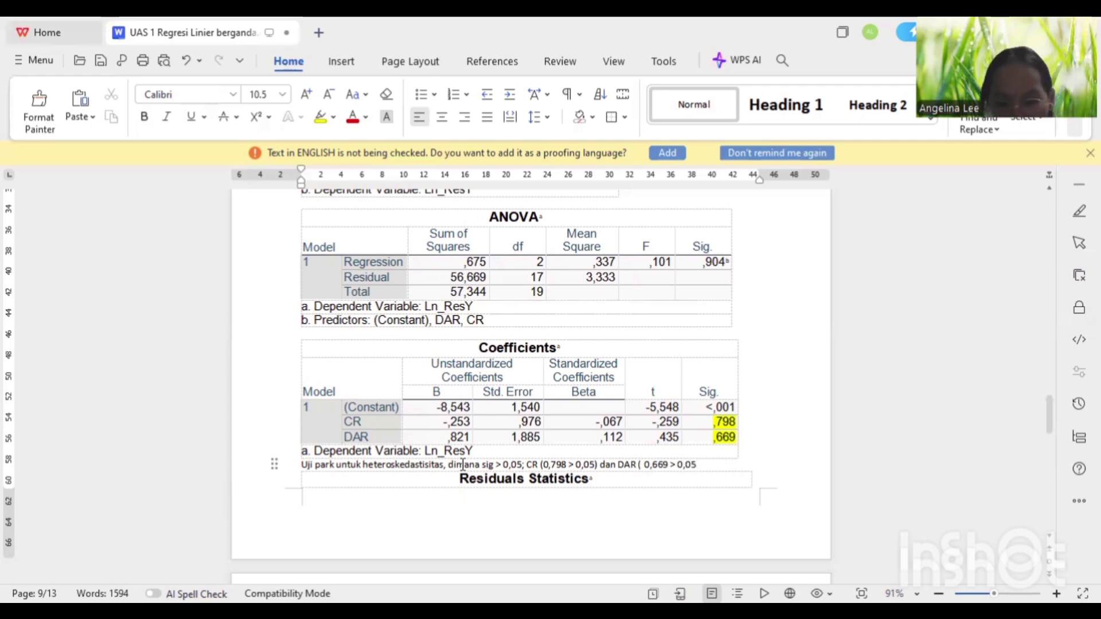
type("), ")
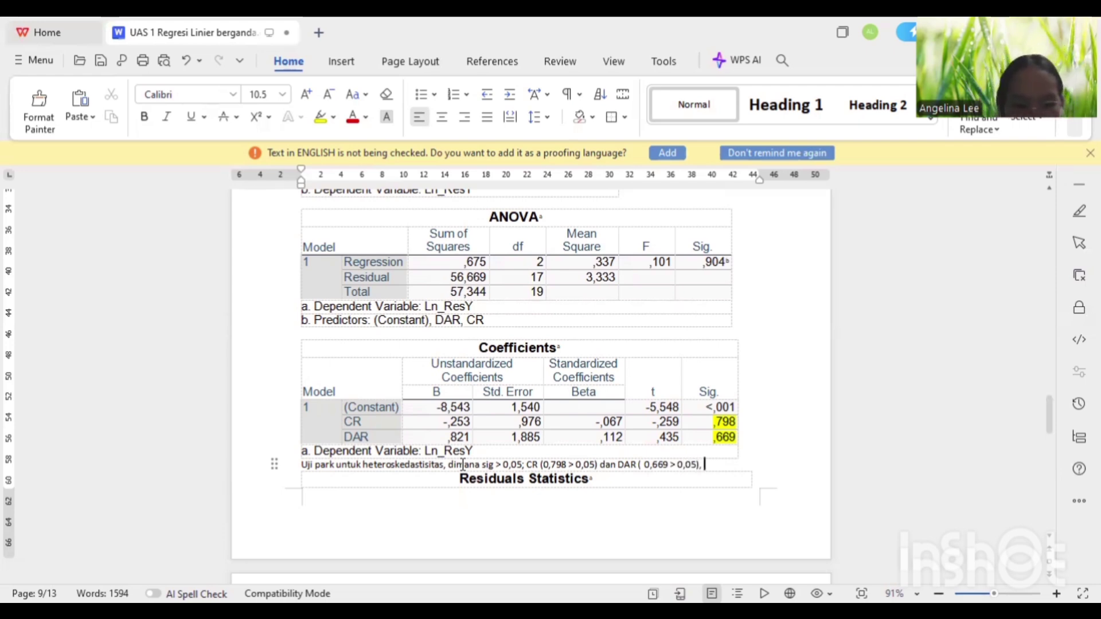
Finish the Park test note with the conclusion "sehingga dikatakan tidak ada heteroskedastisitas.".
type("sehingga dikat")
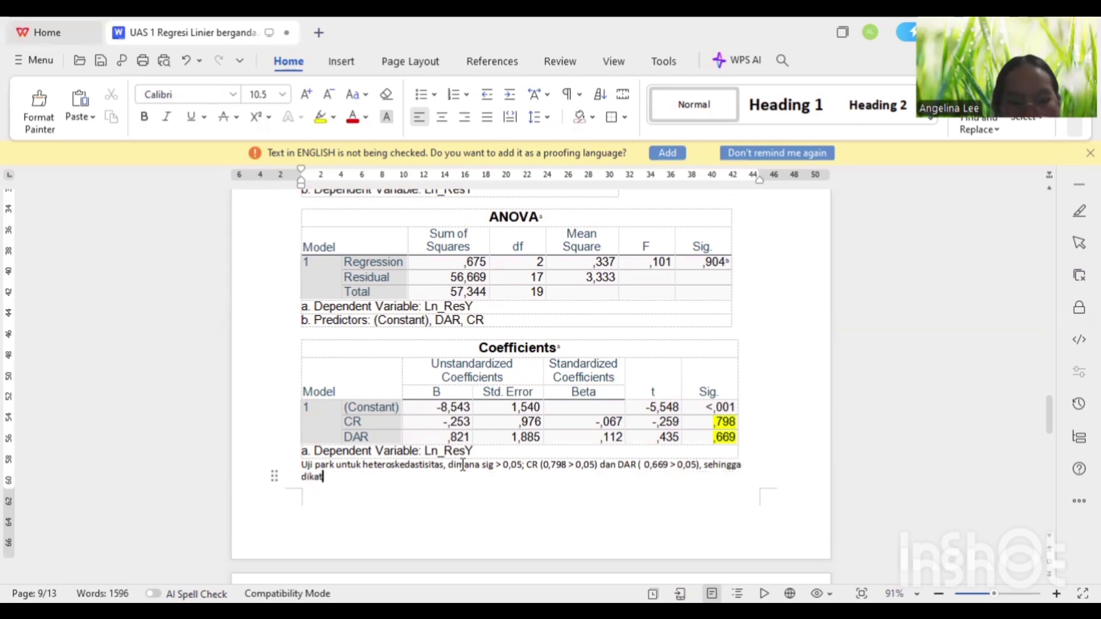
type("aj")
type("kan")
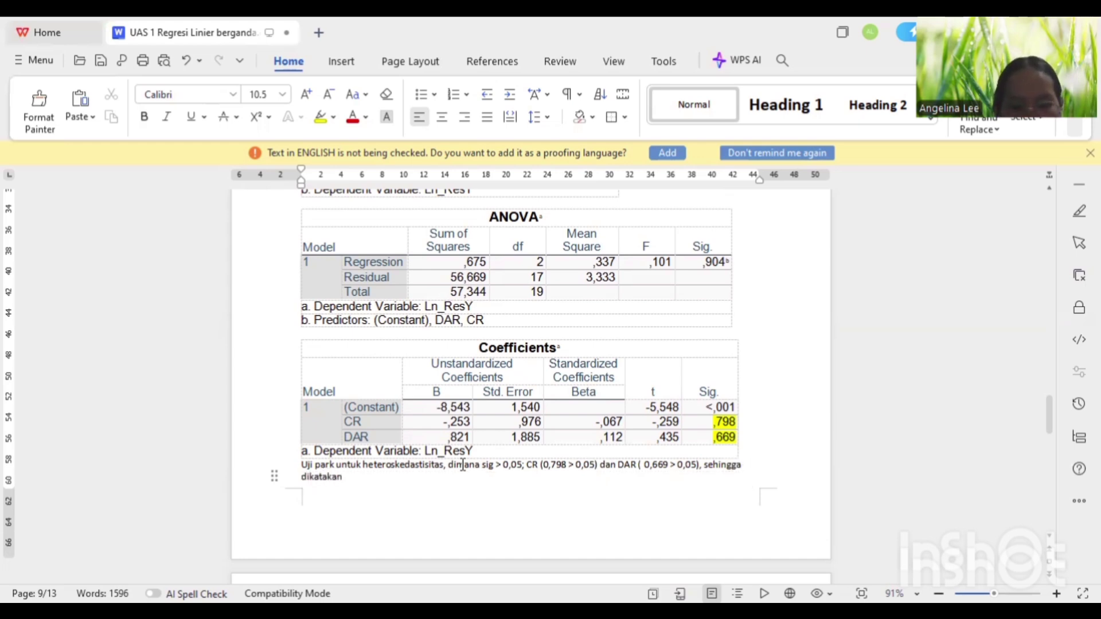
type(" tidak ada")
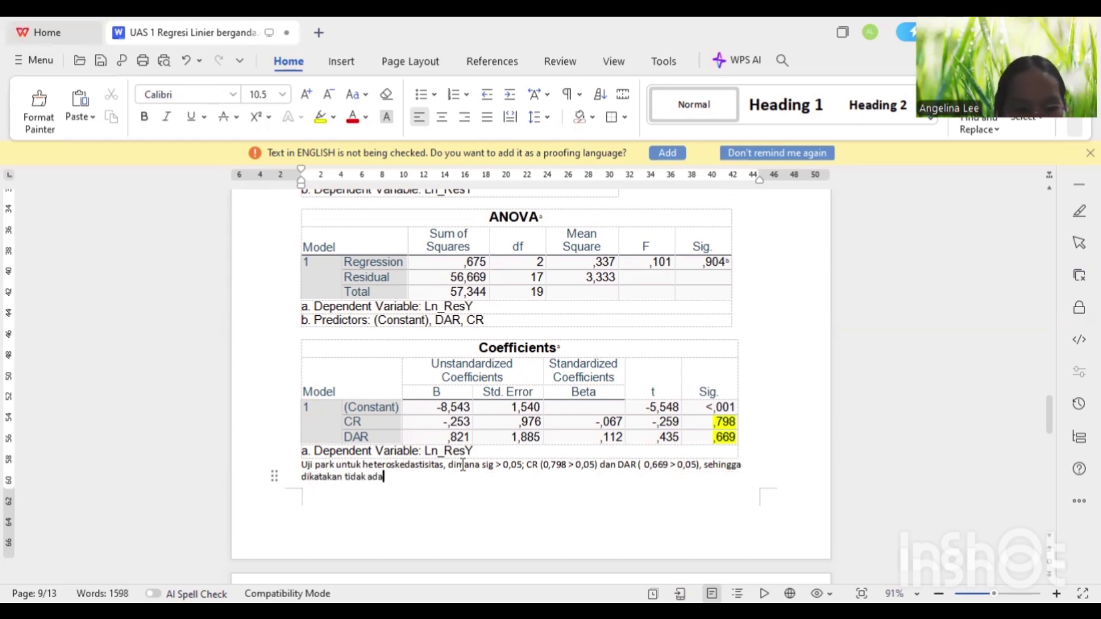
type(" heter")
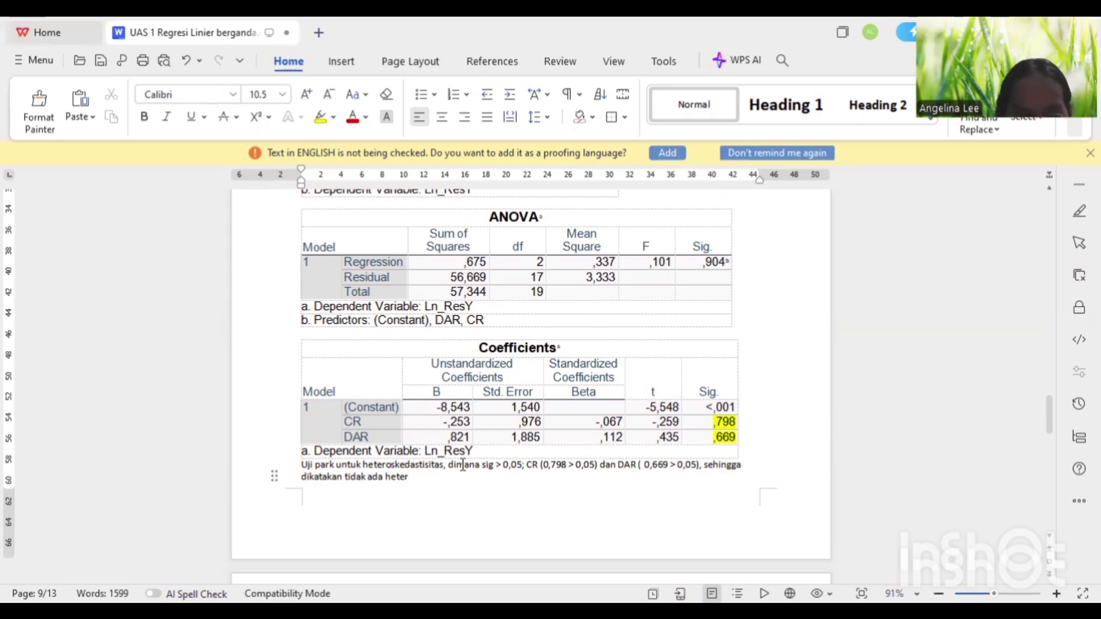
type("osked")
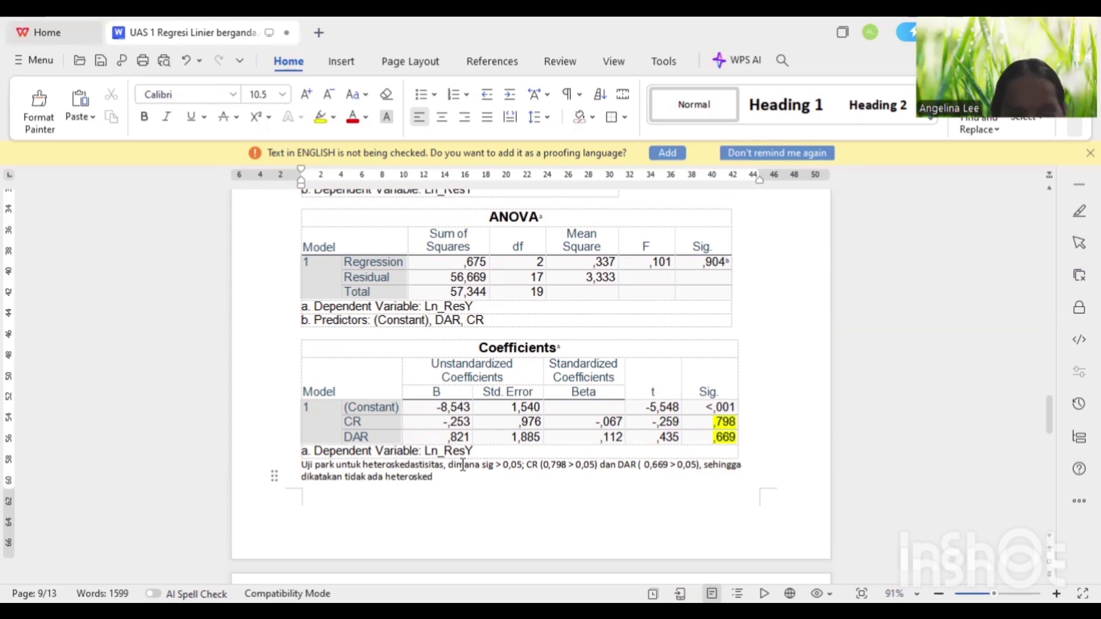
type("astisit")
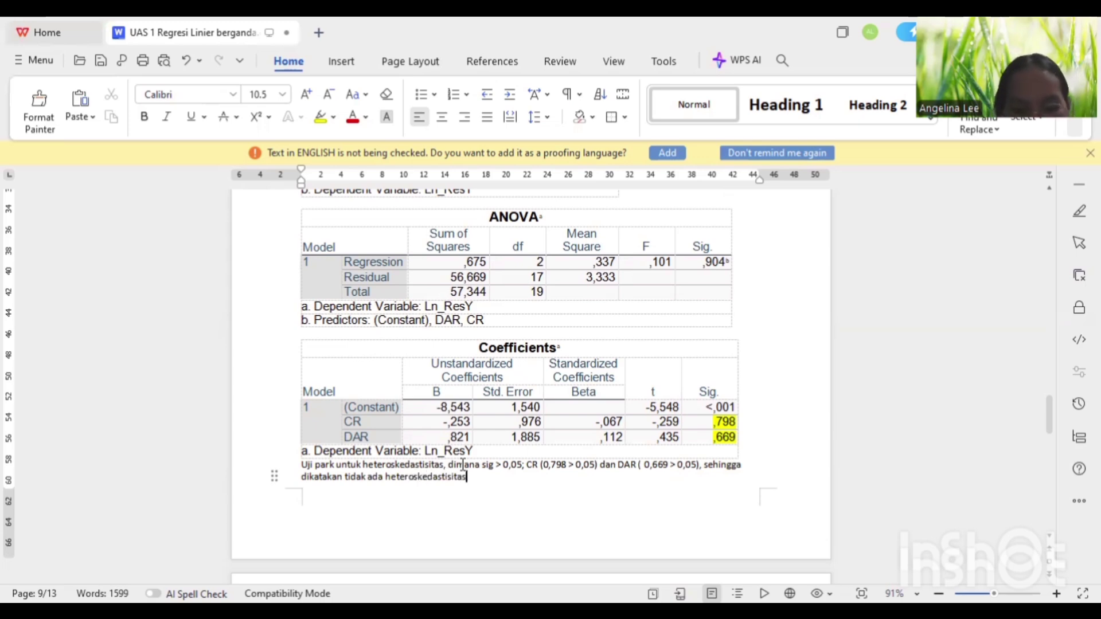
type("as.")
Format the whole Park test note below the Ln_ResY Coefficients table as red, bold text.
left_click_drag(469, 477, 303, 465)
left_click(352, 117)
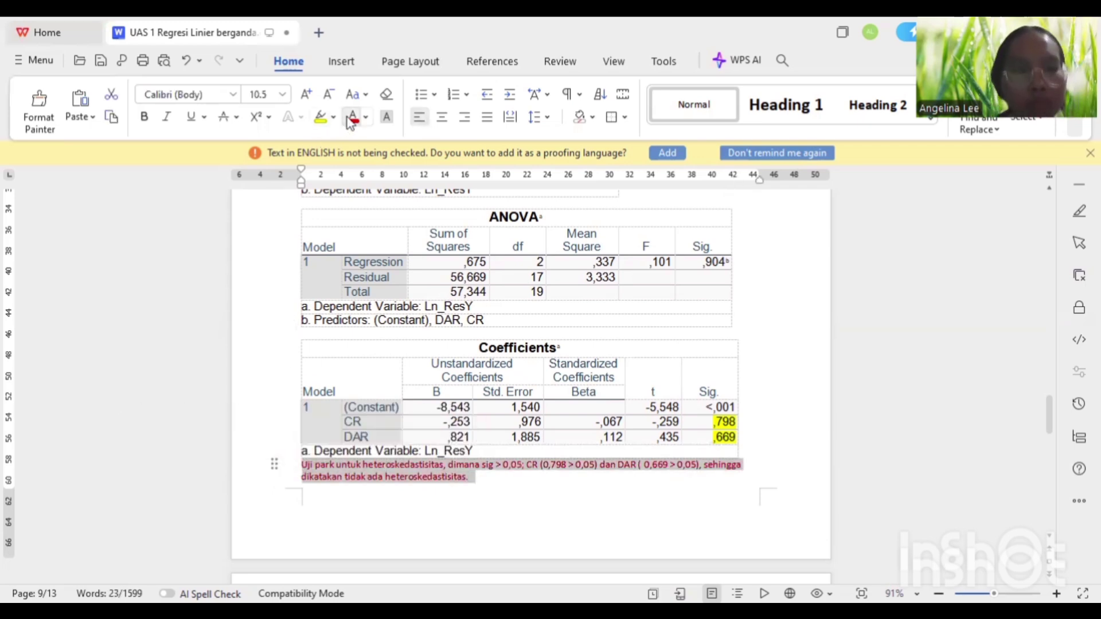
left_click(145, 117)
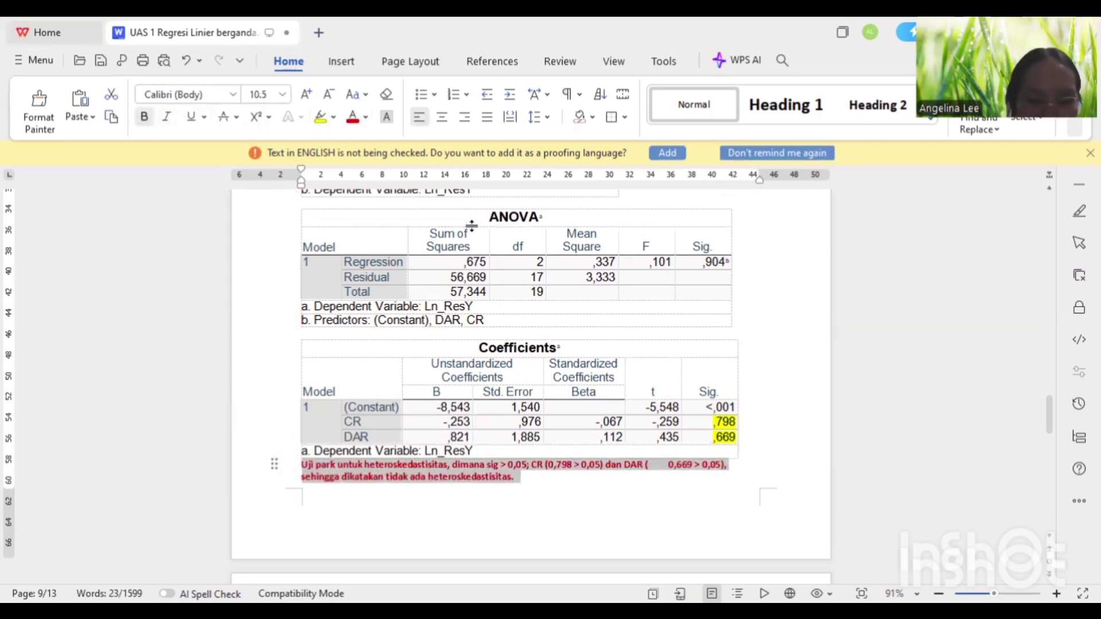
left_click(847, 483)
Paste a copy of the Park test note directly below the Coefficients table for dependent variable ABSResY.
scroll(846, 483, "down", 5)
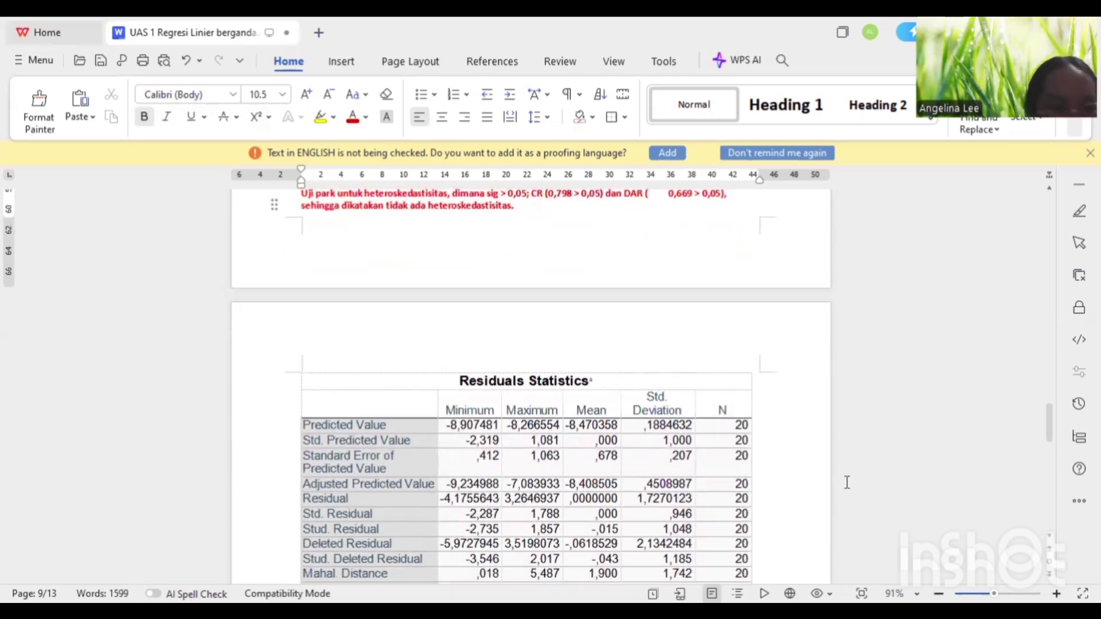
scroll(698, 502, "down", 10)
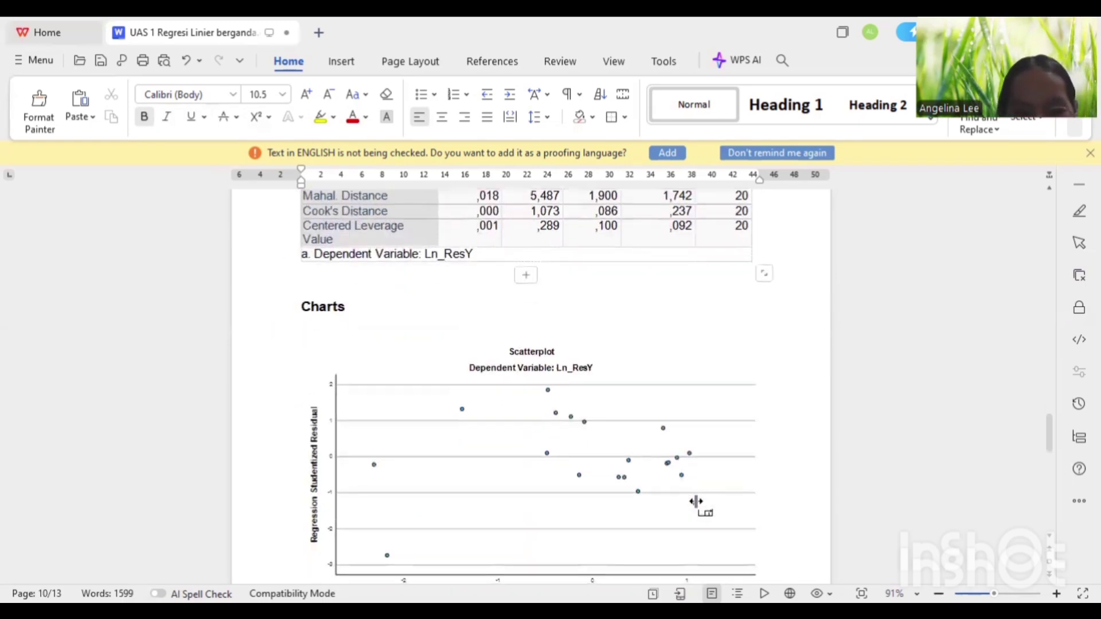
scroll(695, 502, "down", 12)
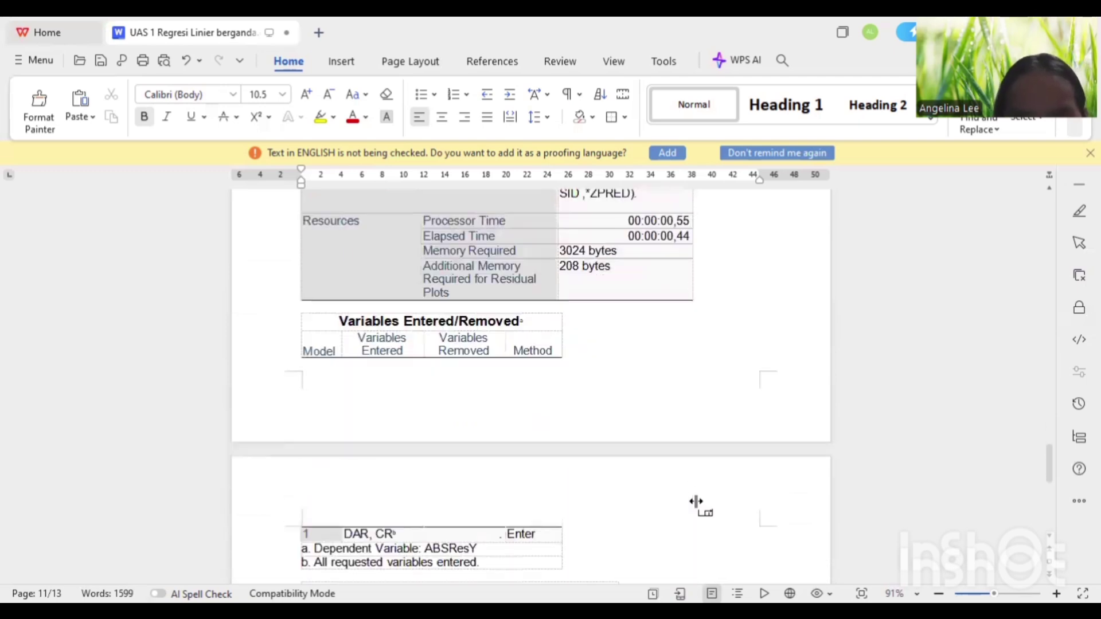
scroll(695, 501, "down", 5)
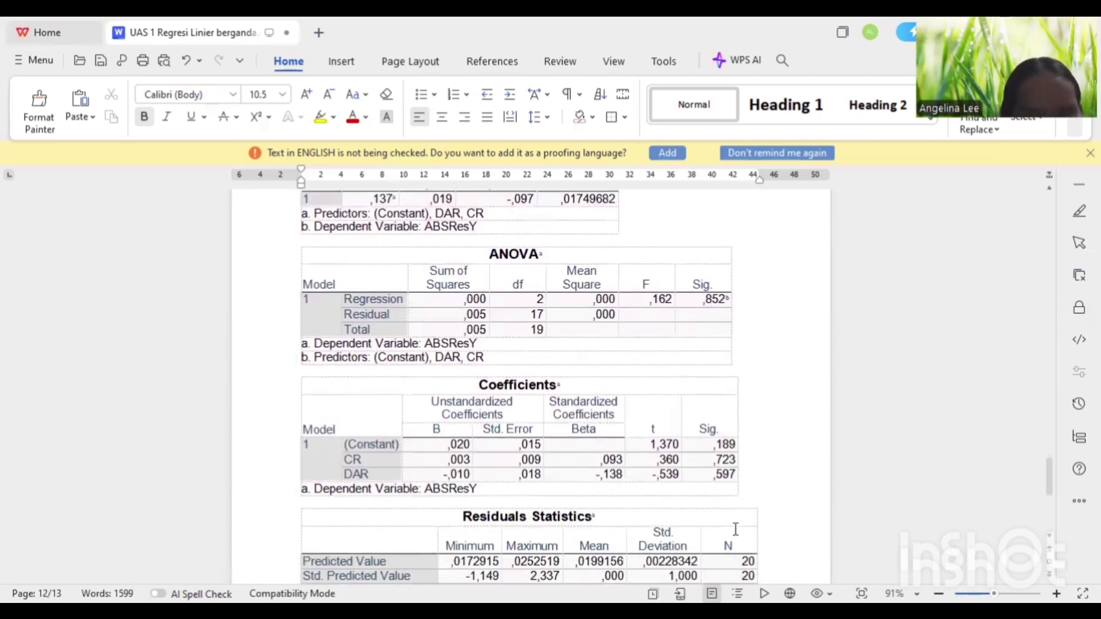
scroll(649, 510, "down", 1)
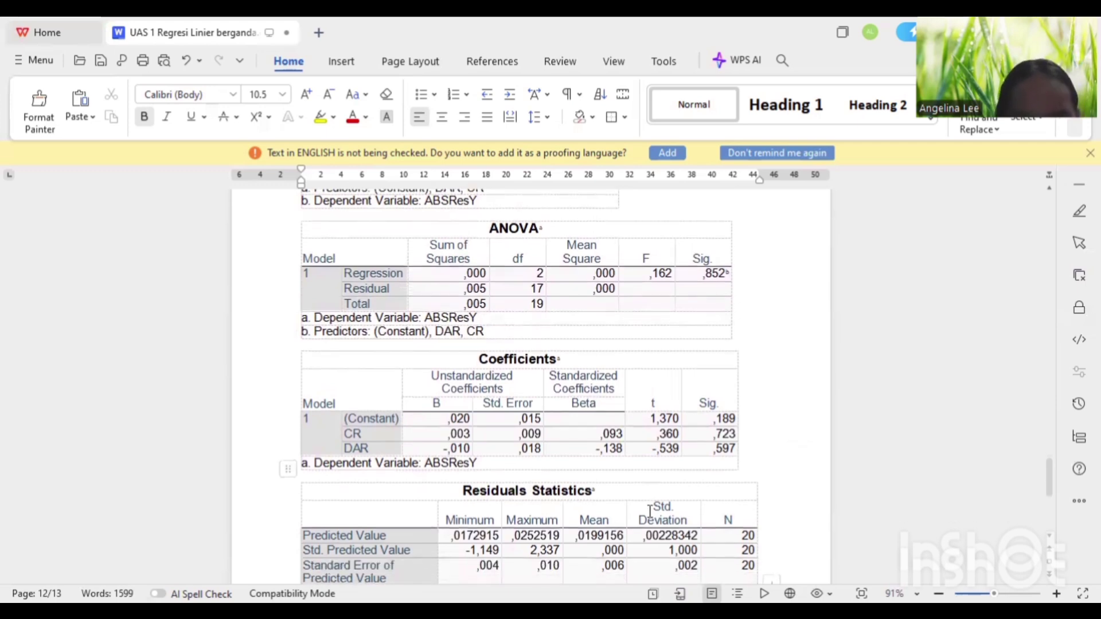
left_click(659, 463)
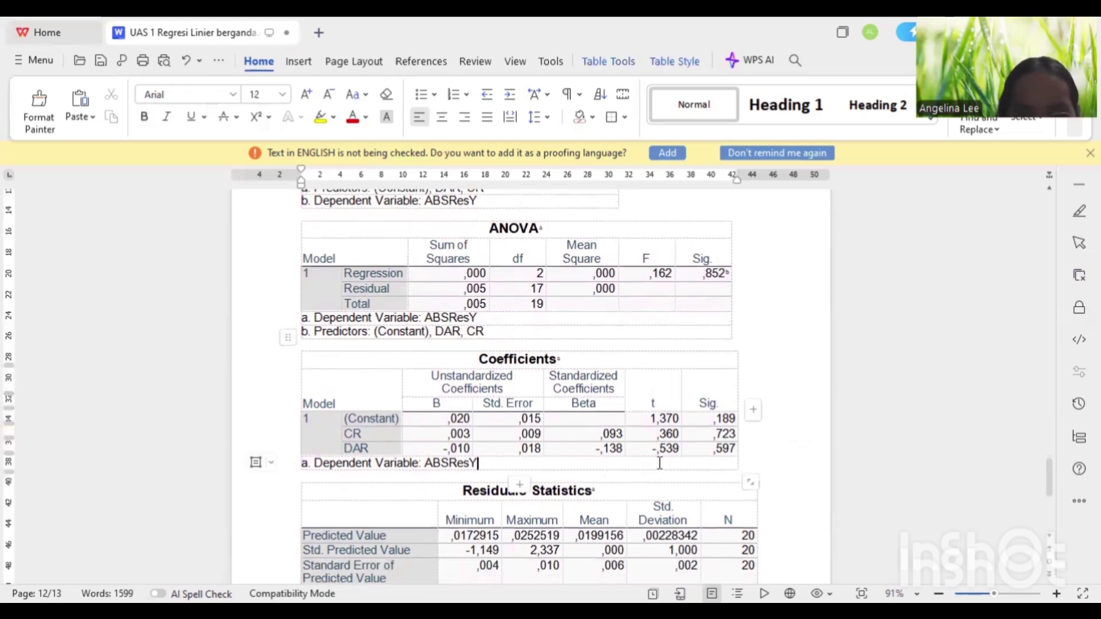
key("Return")
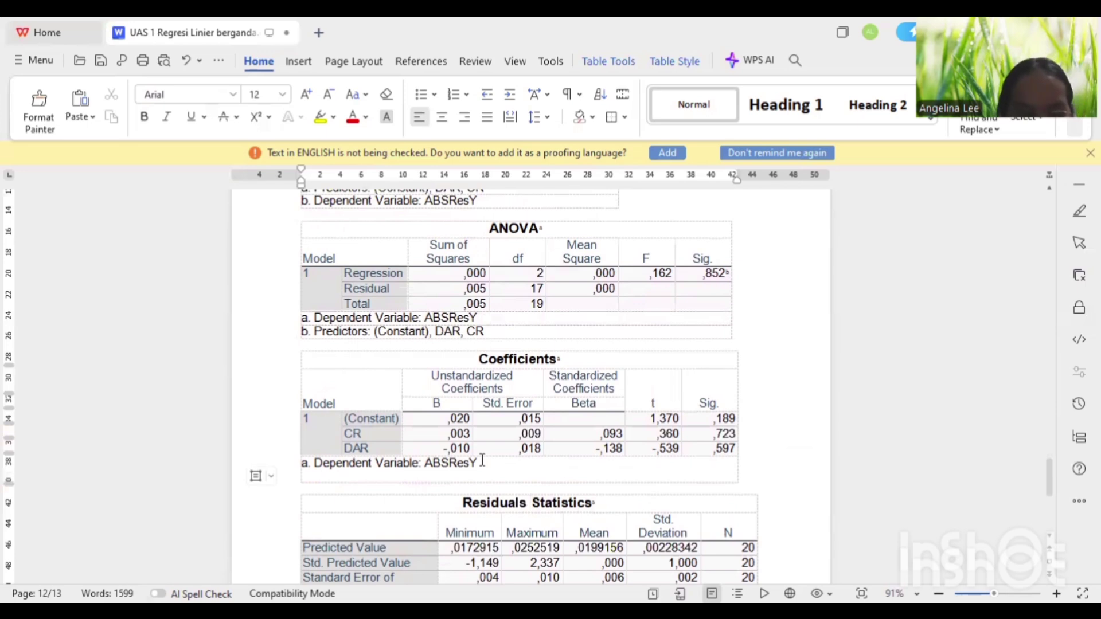
type("Uji park untuk heteroskedastisitas, dimana sig > 0,05; CR (0,793 > 0,05) dan DAR (\t0,669 > 0,05), sehingga dikatakan tidak ada heteroskedastisitas.")
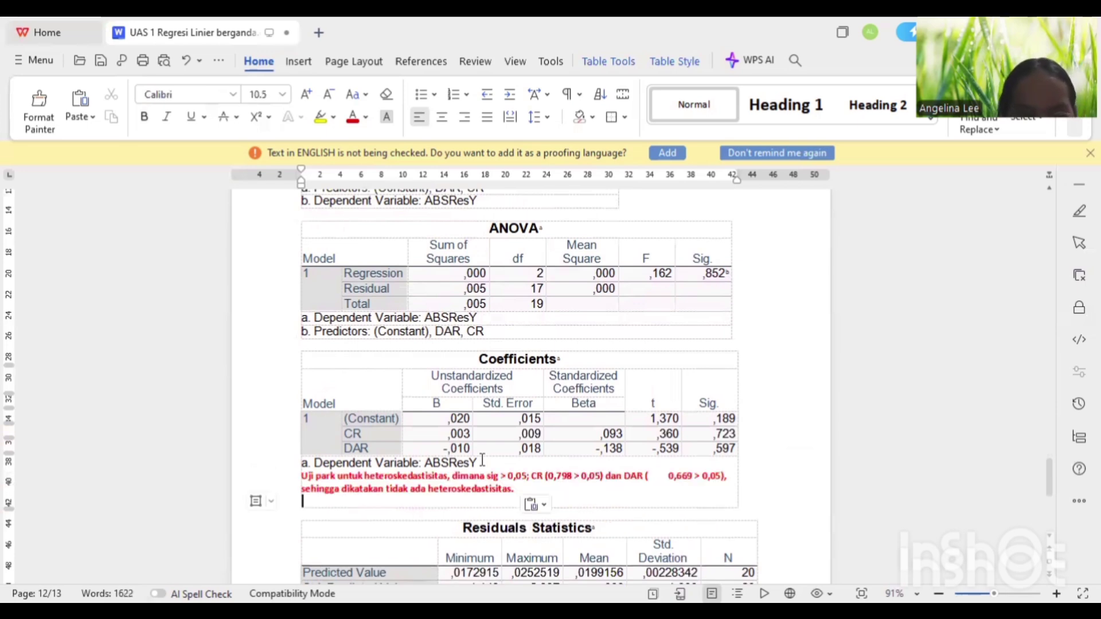
Change the CR significance value in the pasted note below the ABSResY Coefficients table to 0,723.
left_click(570, 476)
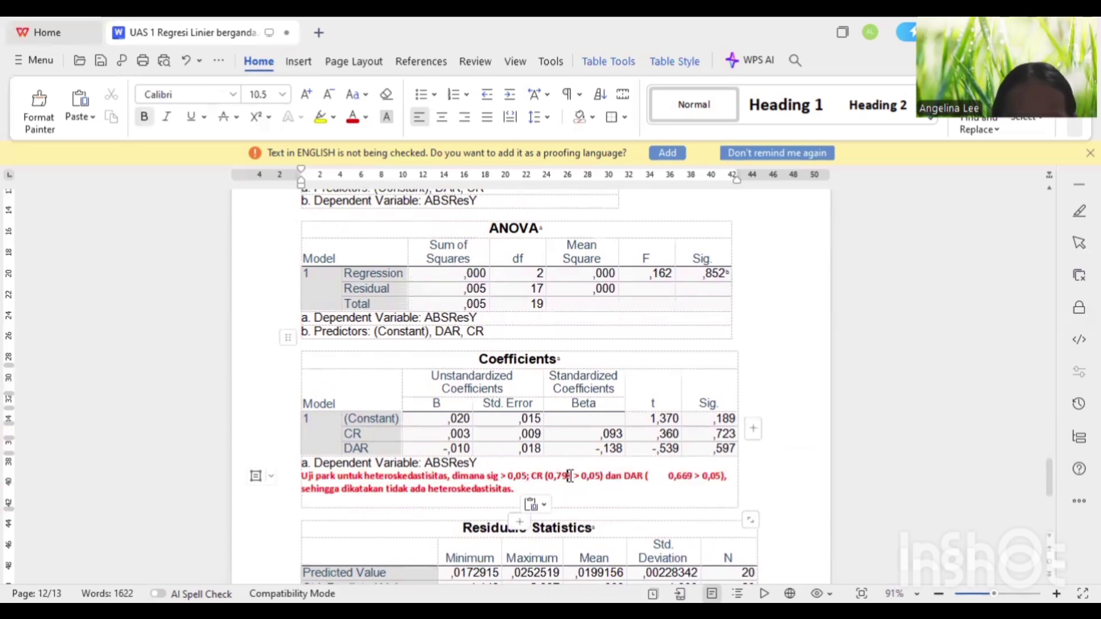
key("BackSpace")
key("BackSpace")
type("23")
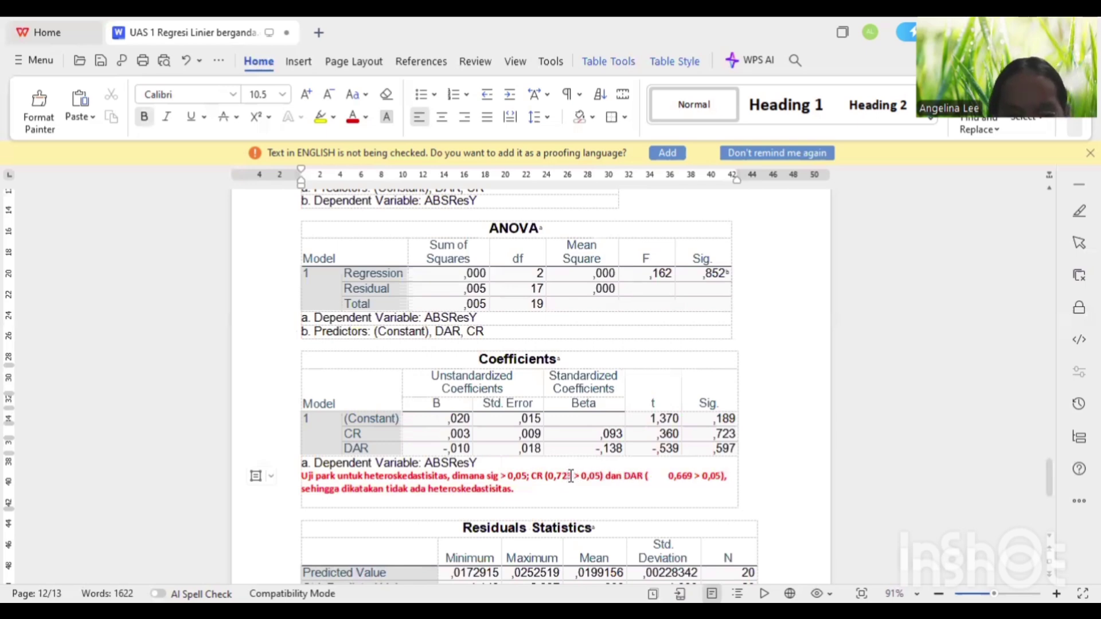
Replace the DAR significance value in the ABSResY note with 0,597 and remove the gap before it.
left_click(694, 477)
key("BackSpace")
key("BackSpace")
key("BackSpace")
key("BackSpace")
key("BackSpace")
key("BackSpace")
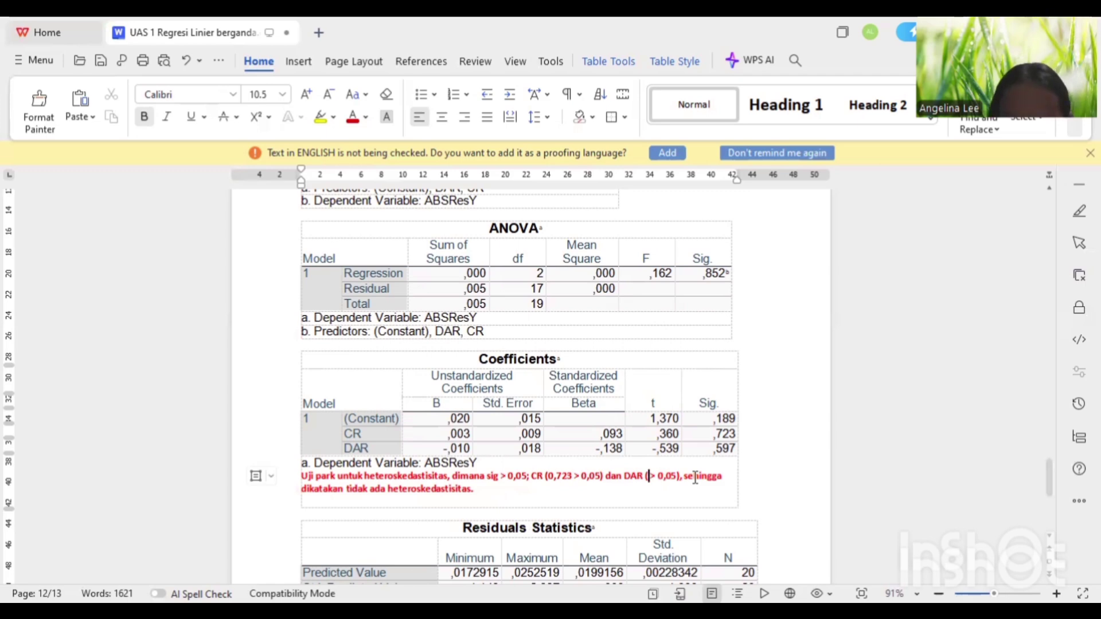
type("0,5 ")
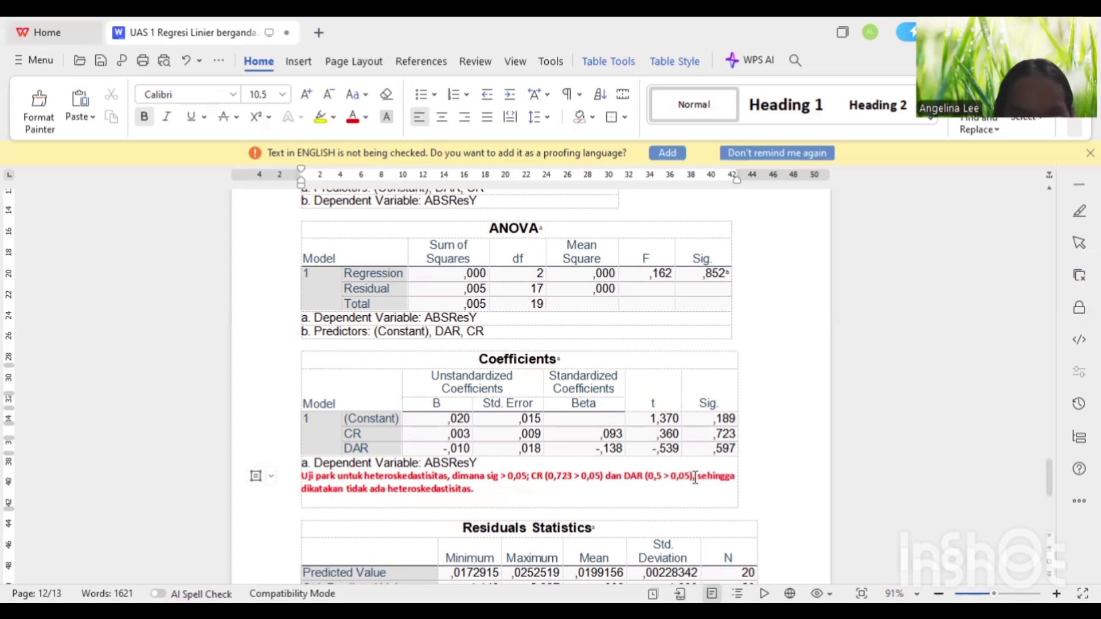
type("97")
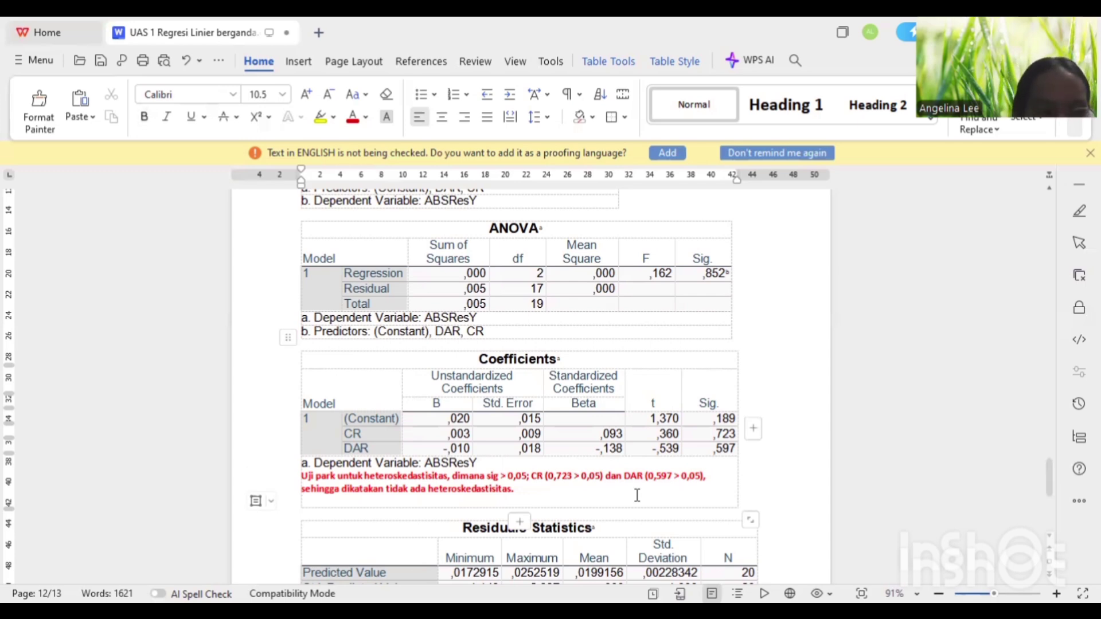
Start a note below the ROA ANOVA table's footnotes reading "Variabel CR dan DAR secara bersama-sama mempunyai".
left_click(852, 401)
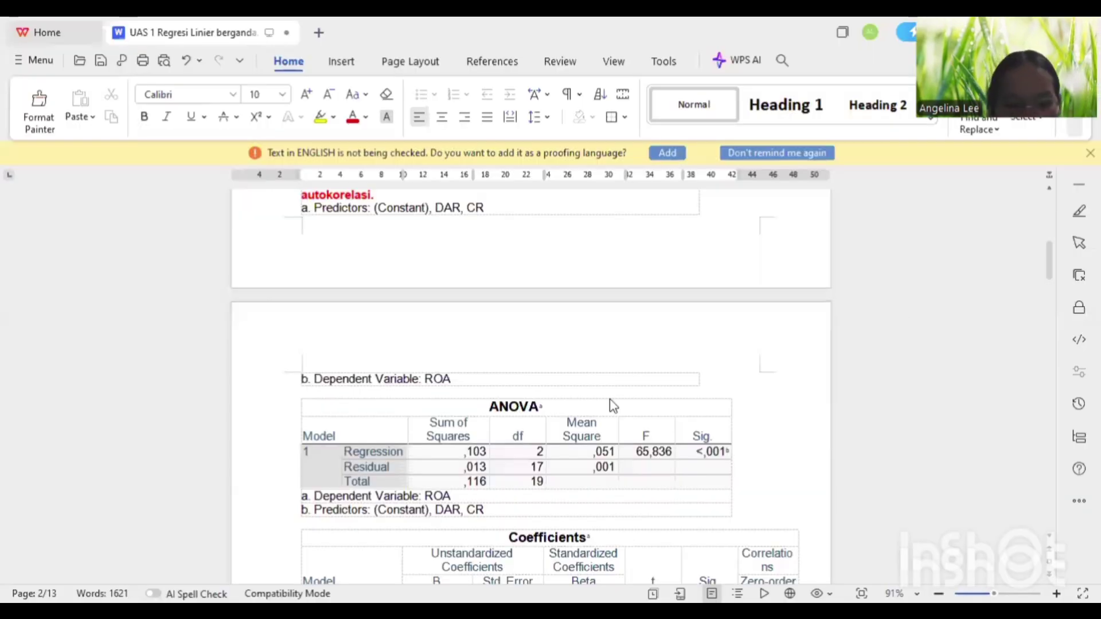
scroll(573, 435, "down", 1)
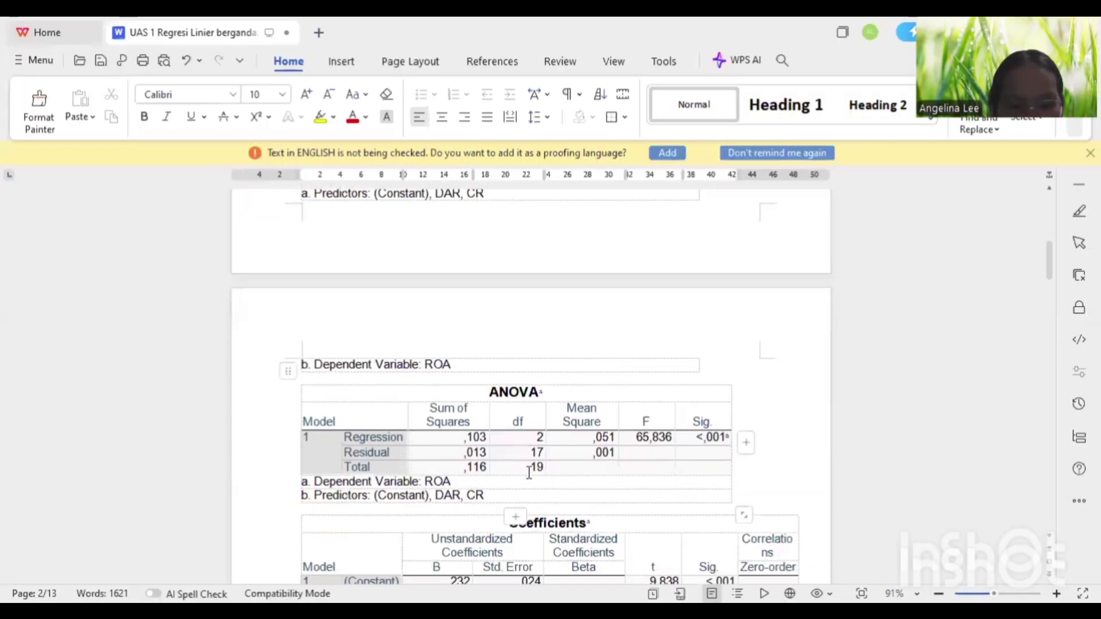
scroll(529, 472, "down", 2)
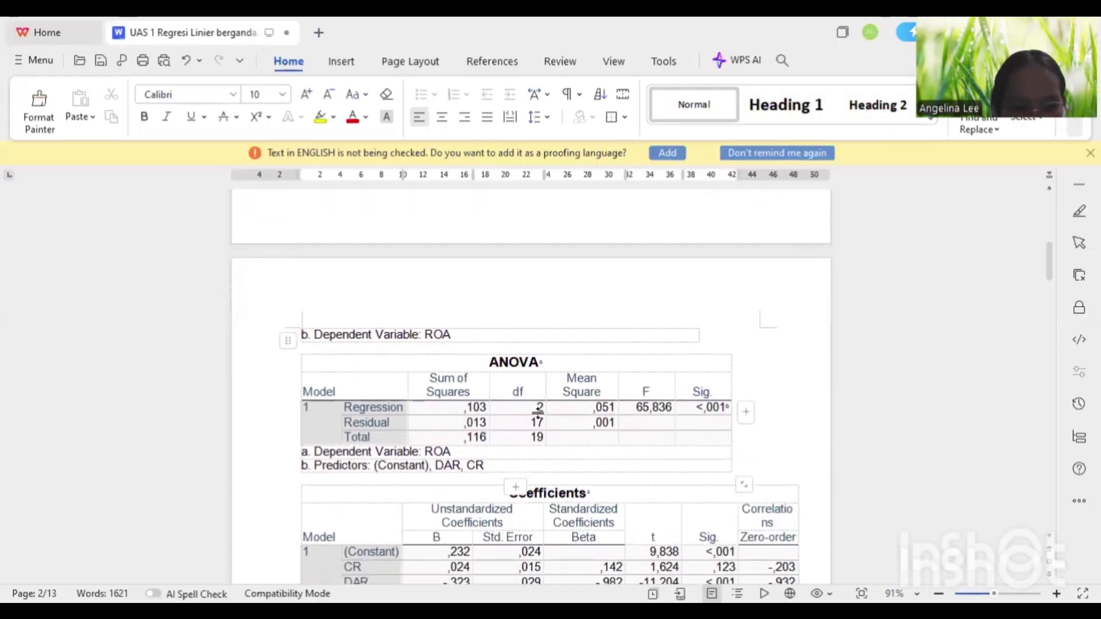
left_click(550, 459)
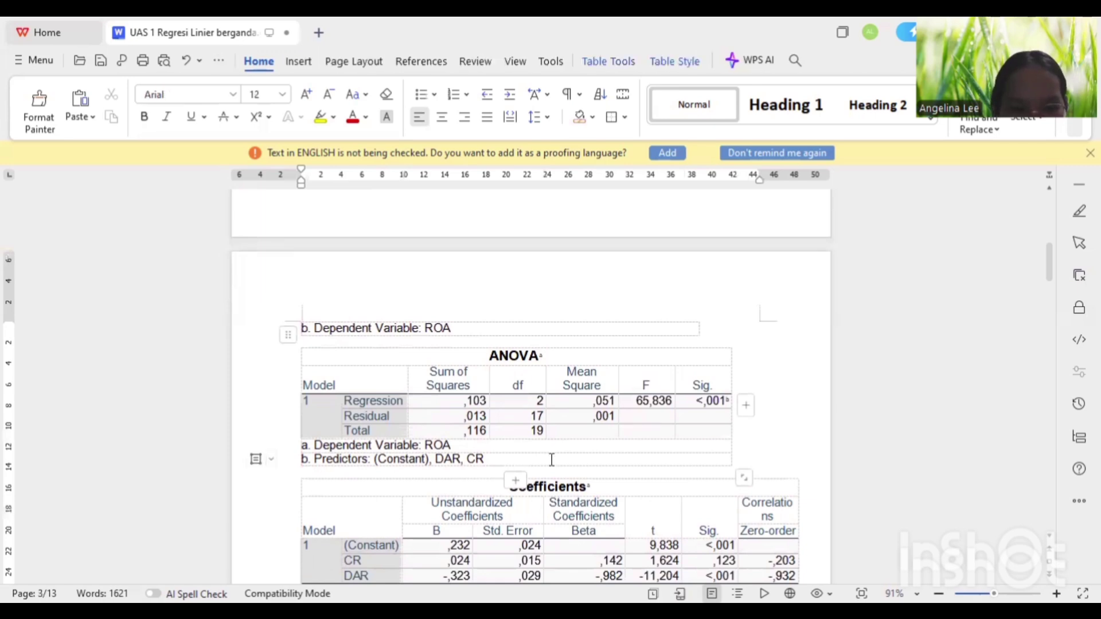
key("Return")
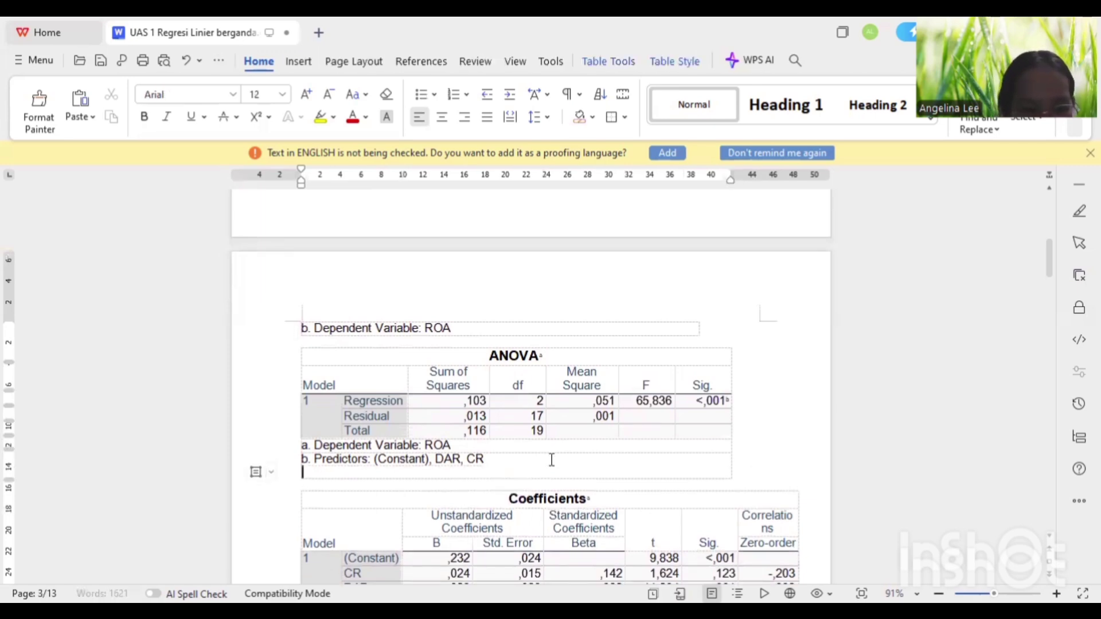
type("Variabe")
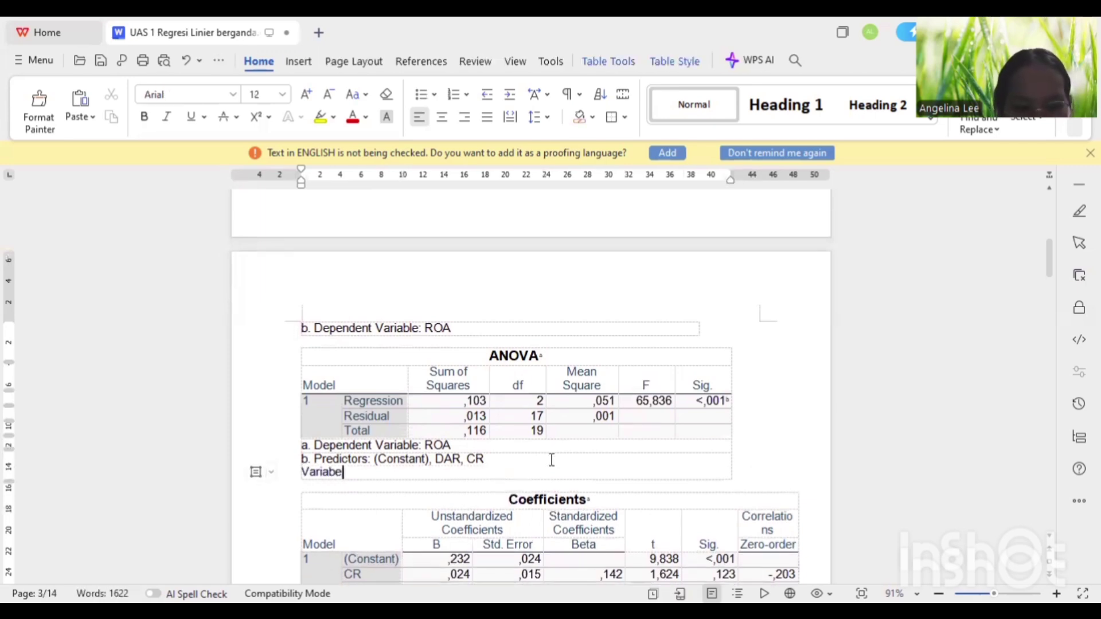
type("l CR d")
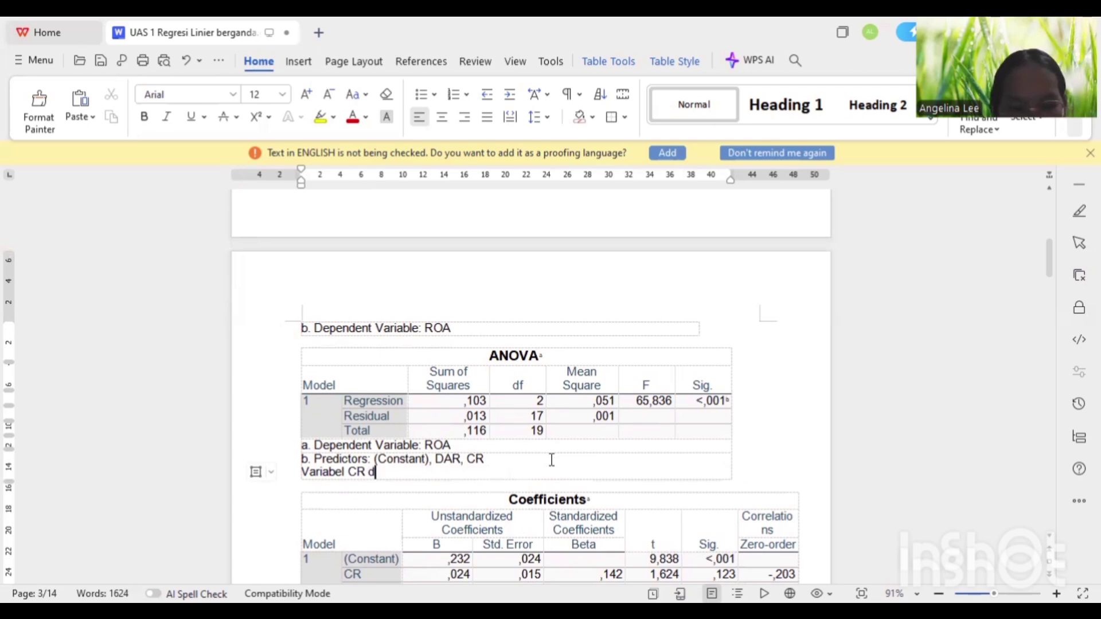
type("an DAR")
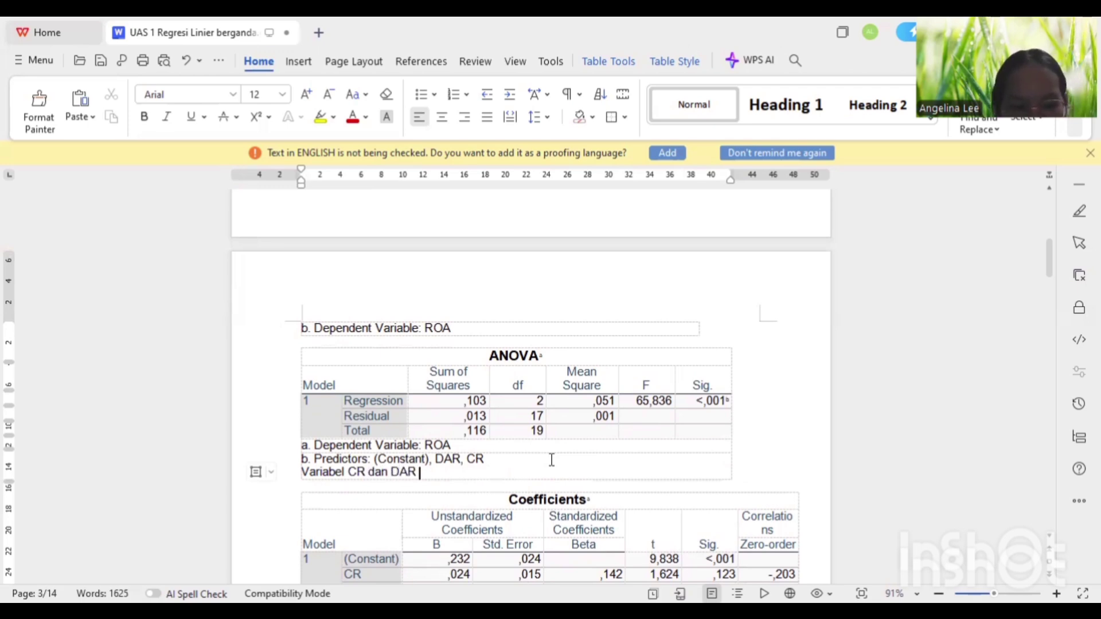
type(" sev")
key("BackSpace")
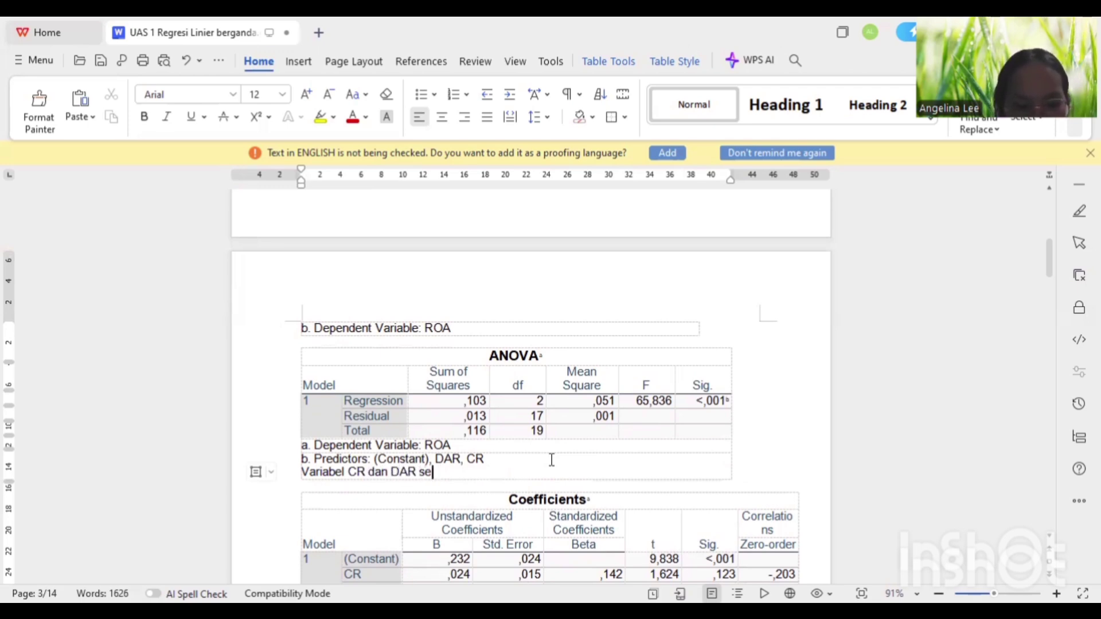
type("cara bersama-sama memp")
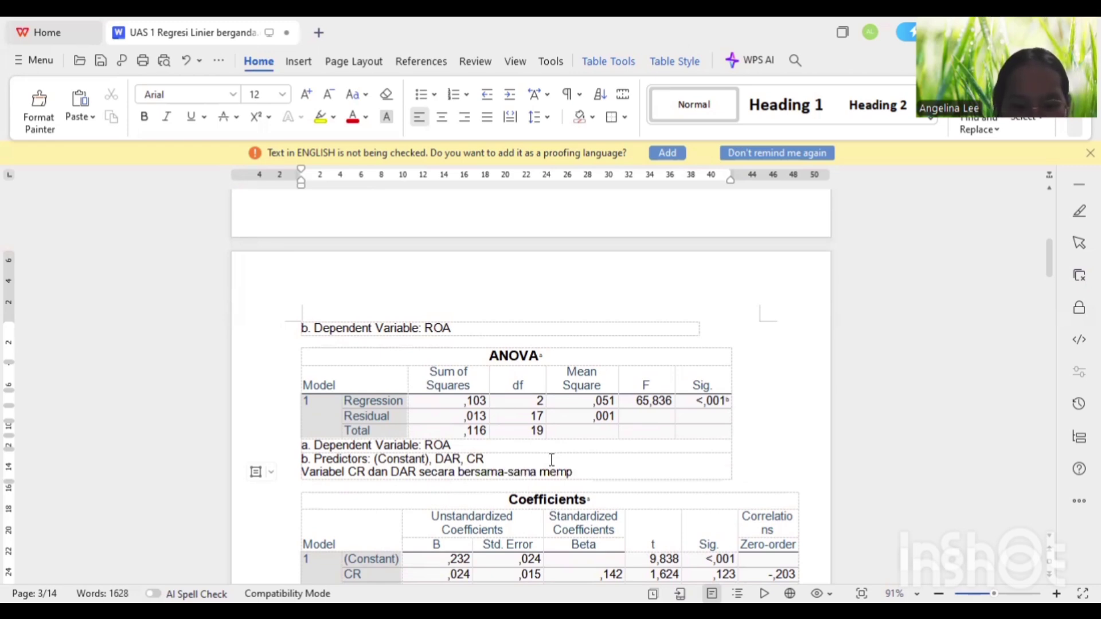
type("unyai ")
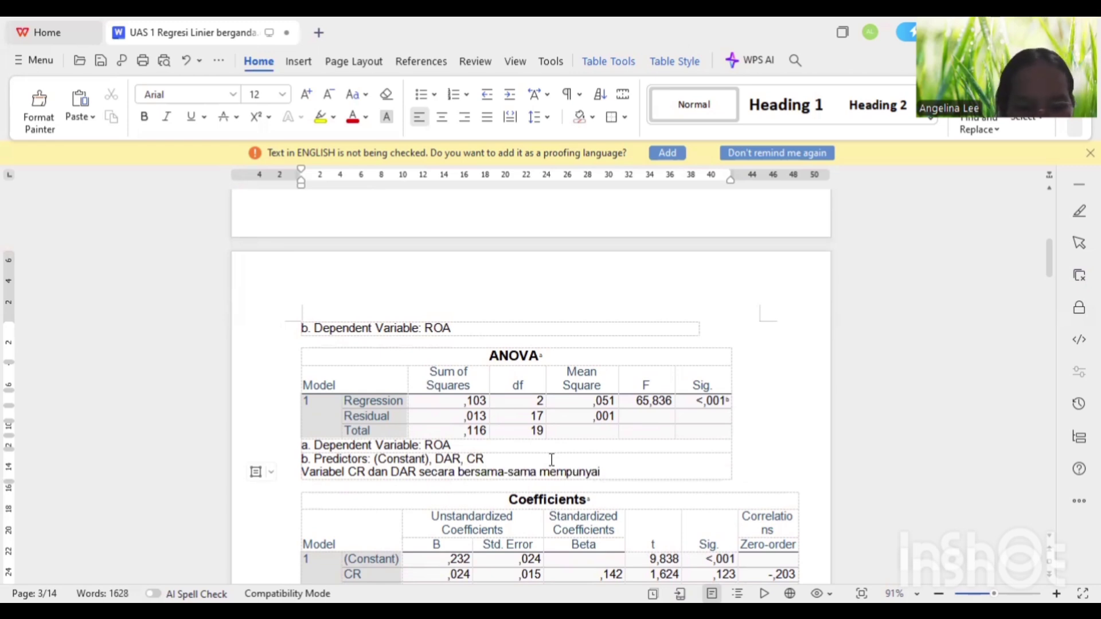
Continue the note below the ROA ANOVA table with "pengaruh yang signifikan terhadap variabel ROA. Sehingga".
type("pengar")
key("BackSpace")
key("BackSpace")
type("pengaruh")
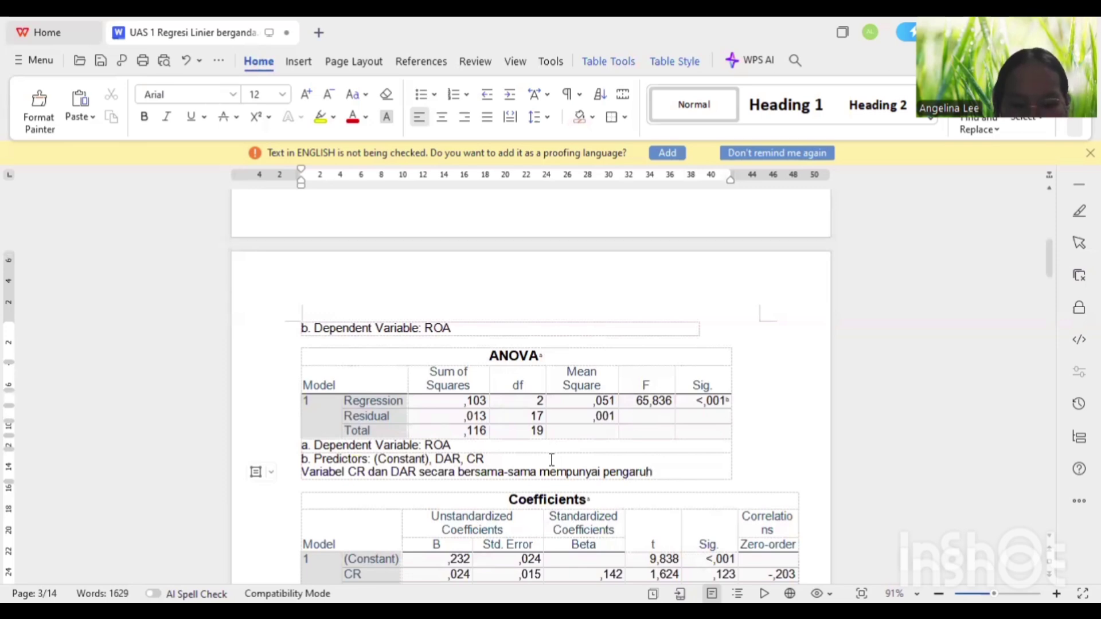
type(" yang sign")
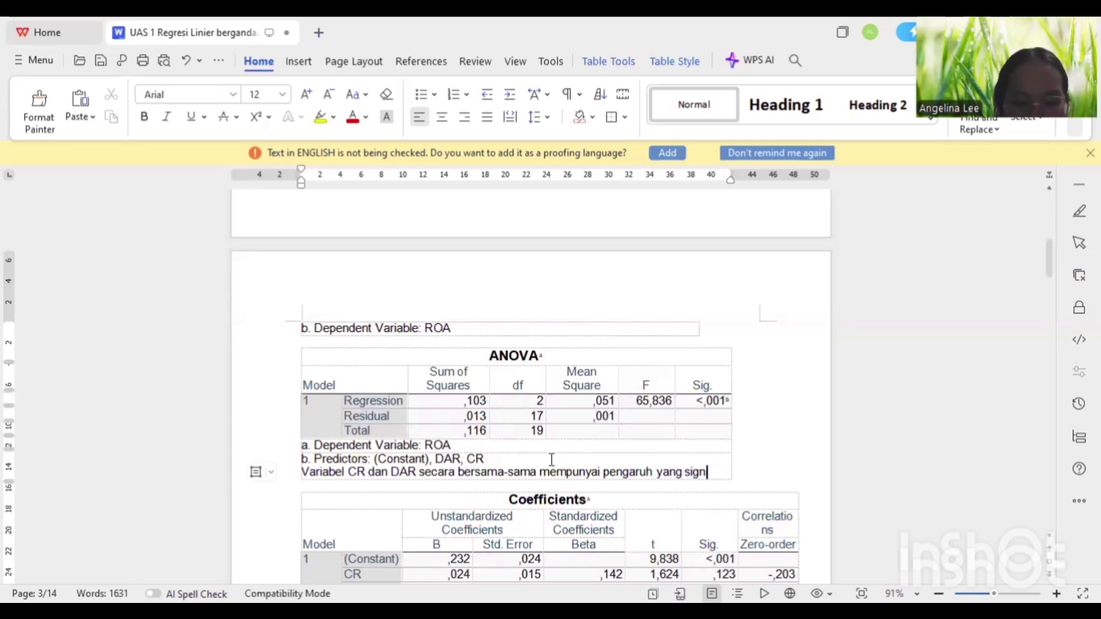
type("ifikan te")
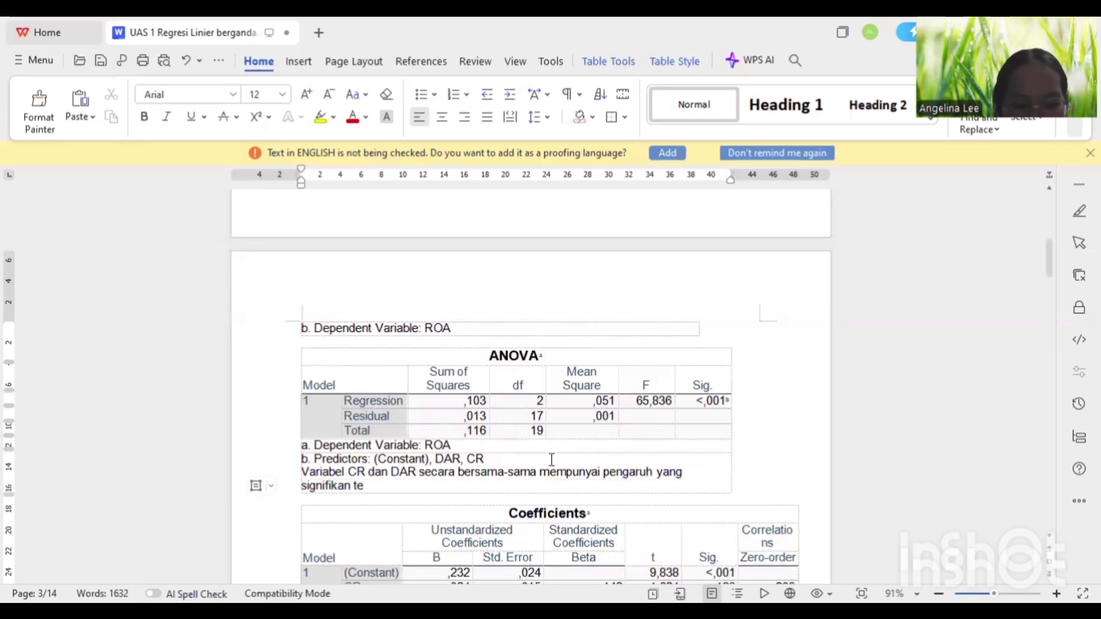
type("rhadap var")
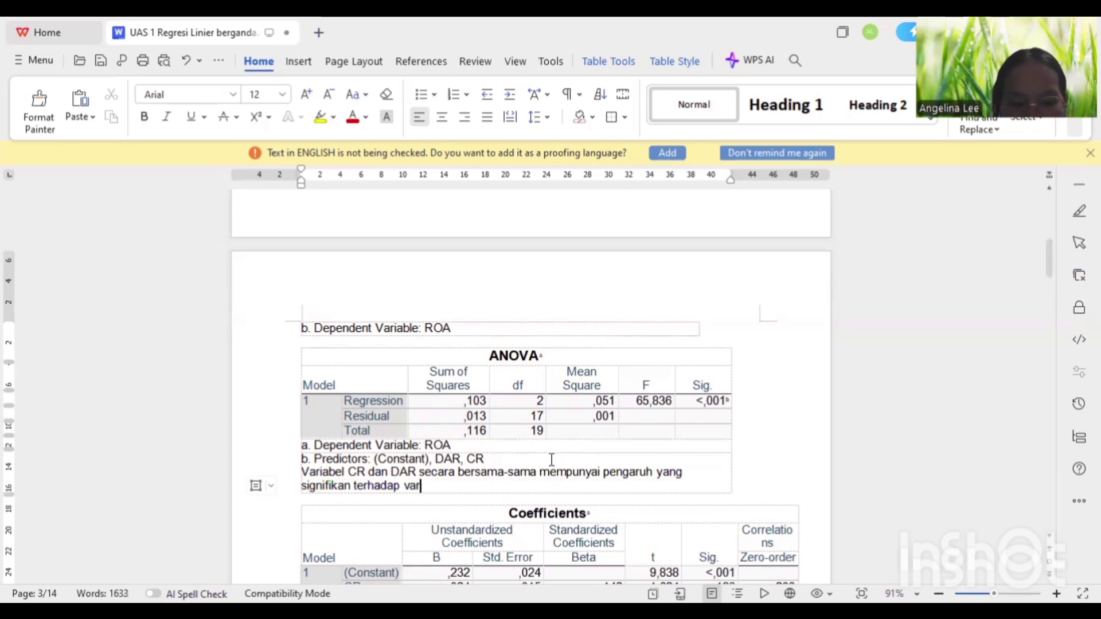
type("iabel R")
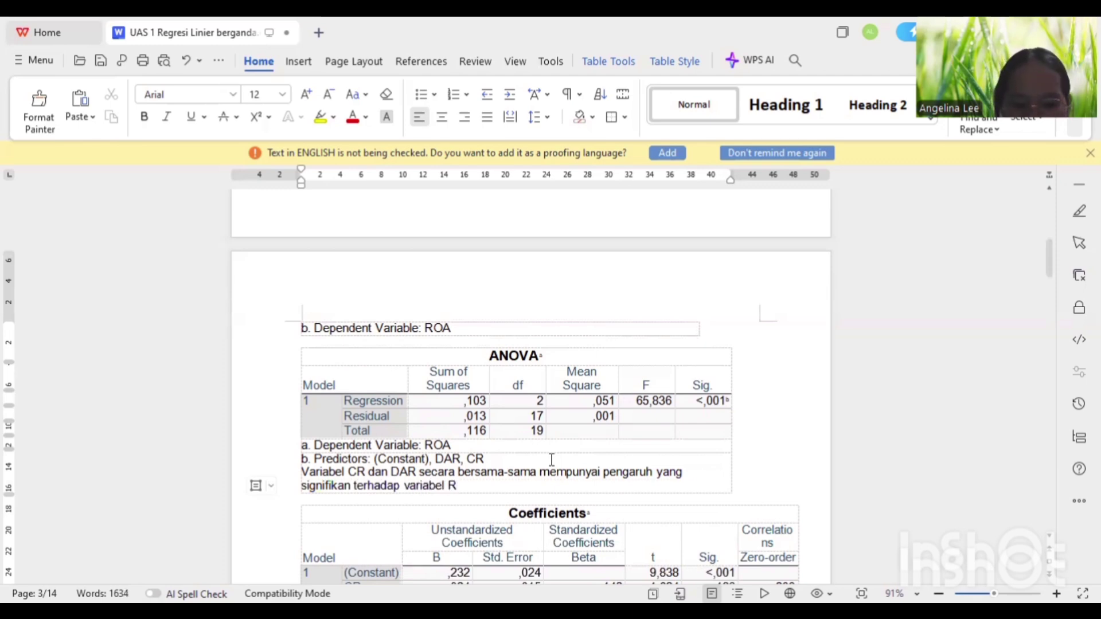
type("OA. Sehingga")
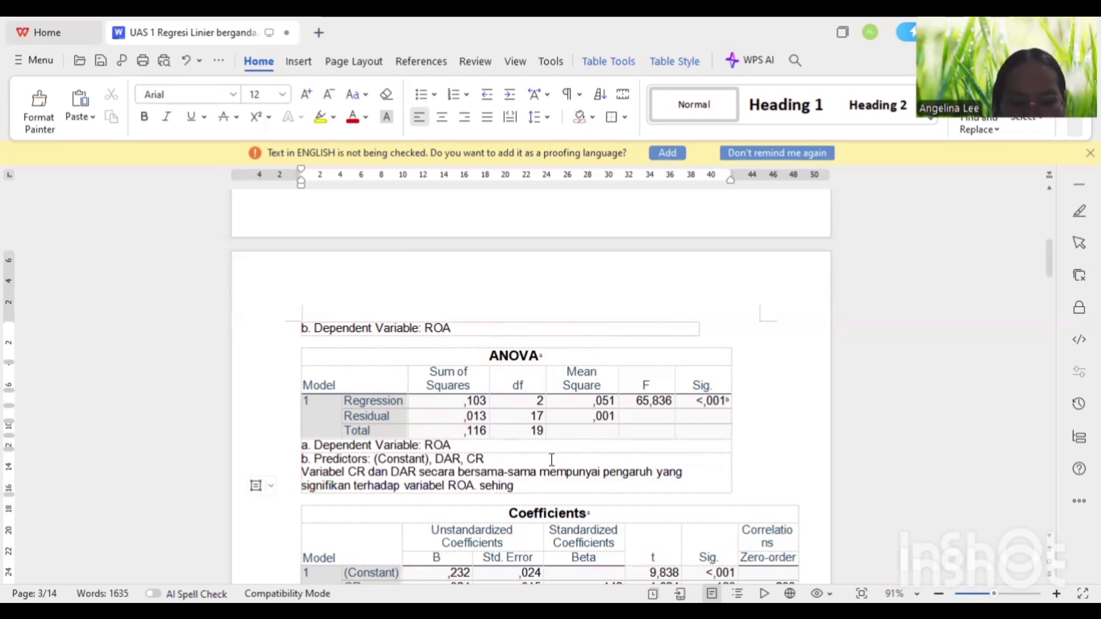
Complete the ANOVA note's second sentence with "bisa dikatakan modek regresi bagus.".
type(" bisa dikat")
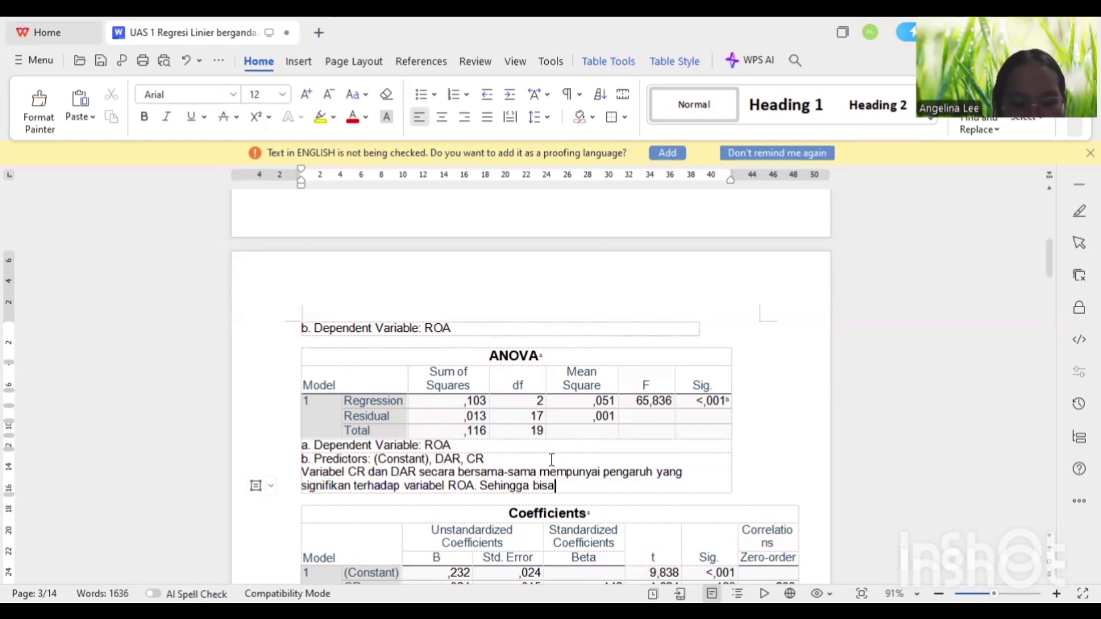
type("an m")
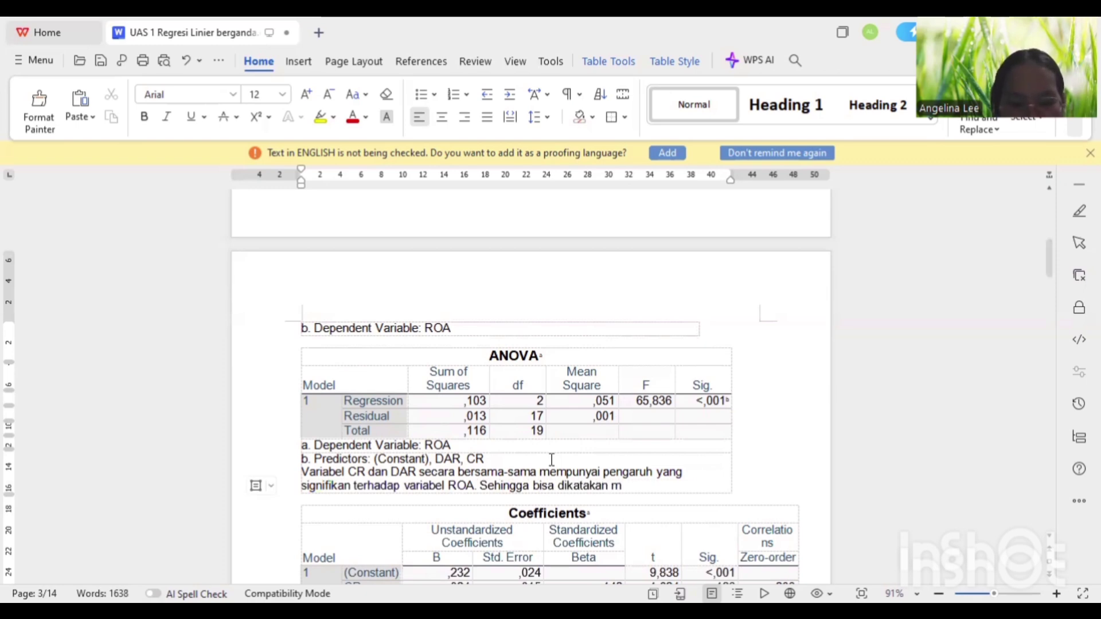
type("odek regresi bagus.")
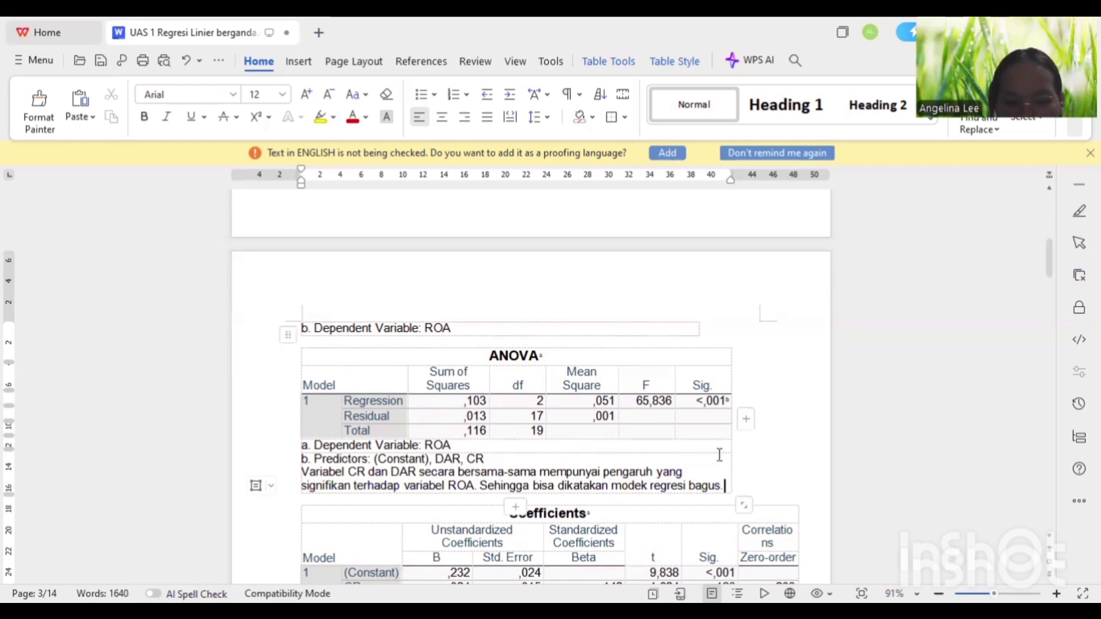
Highlight the F and Sig. values of the Regression row in the ROA ANOVA table in yellow.
left_click(638, 402)
left_click_drag(637, 401, 725, 401)
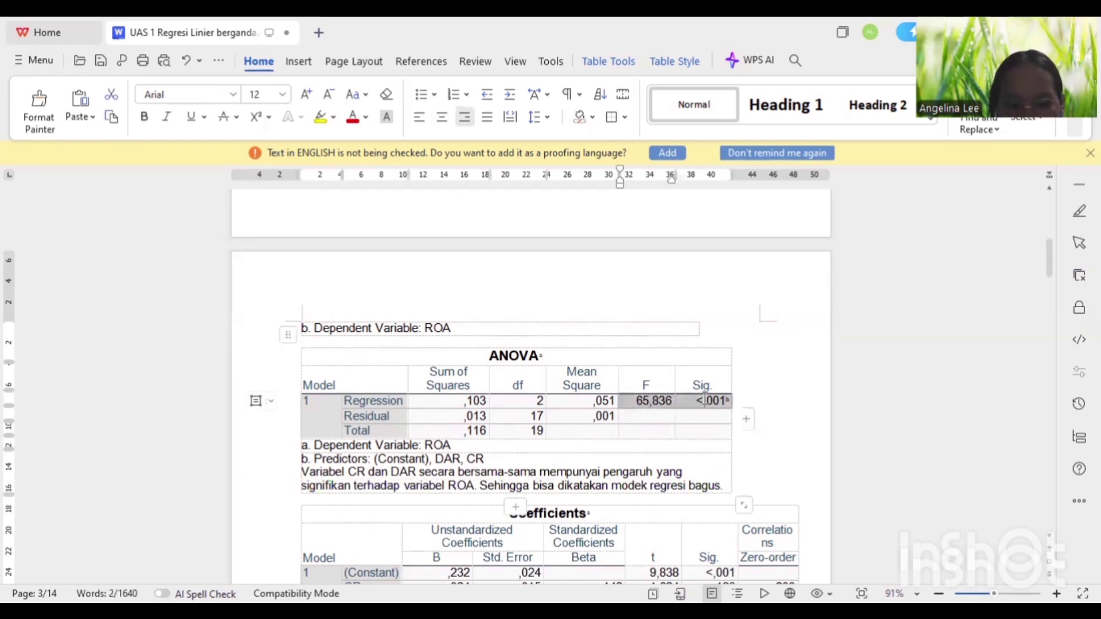
left_click(320, 118)
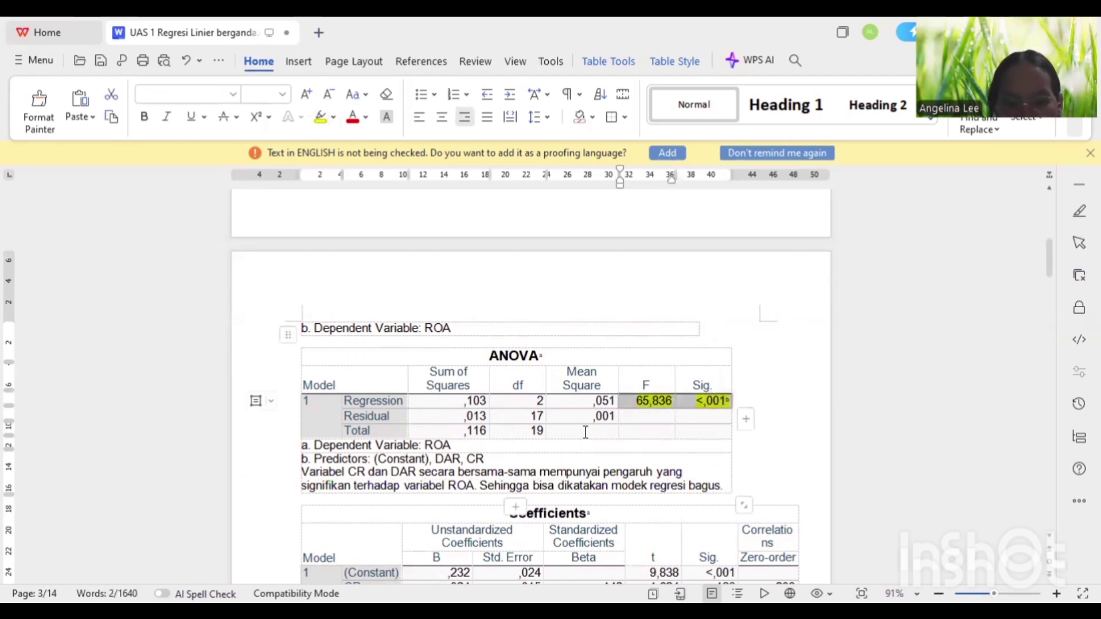
Format the whole interpretation note below the ROA ANOVA table as bold, red text.
left_click(707, 485)
left_click_drag(725, 486, 300, 472)
left_click(146, 118)
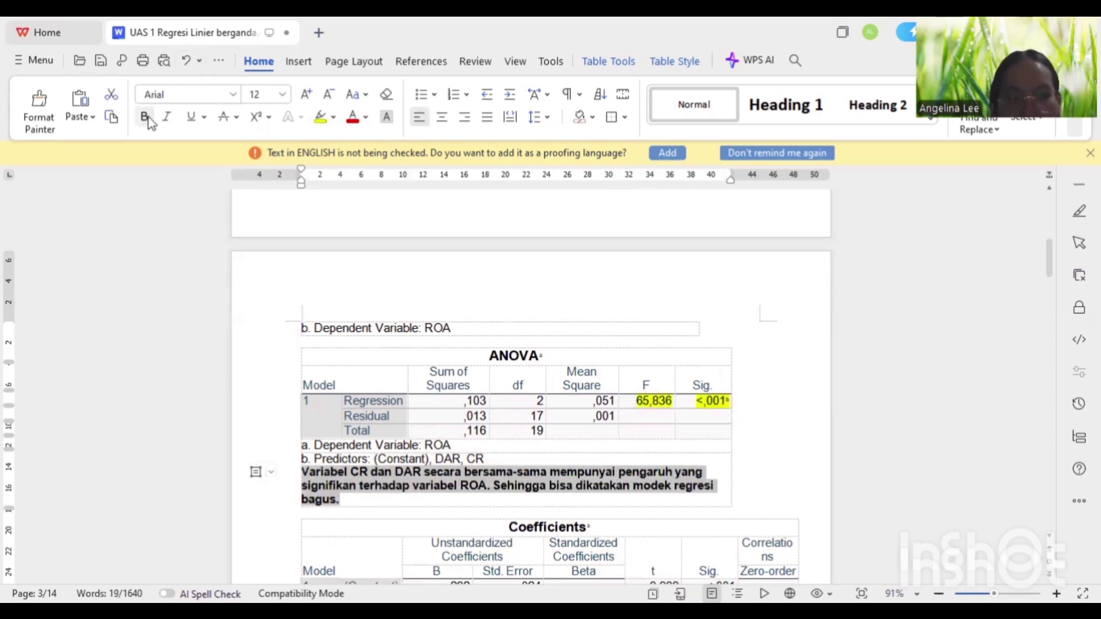
left_click(352, 118)
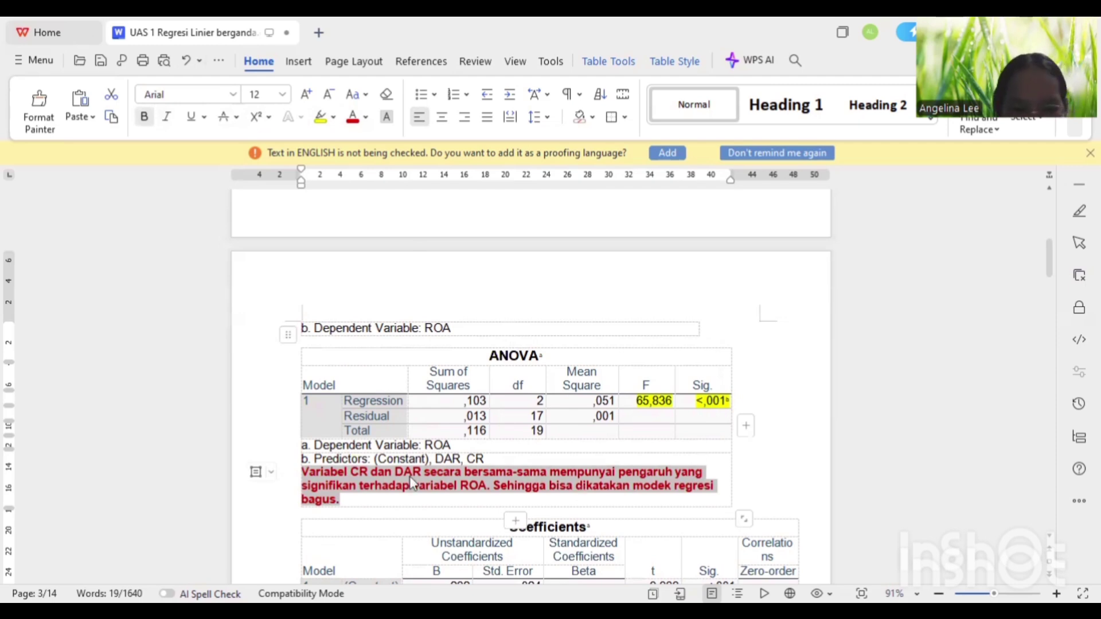
Add a new line under the red ANOVA note reading "Sig 0,001 < 0,05, signifikan".
left_click(350, 499)
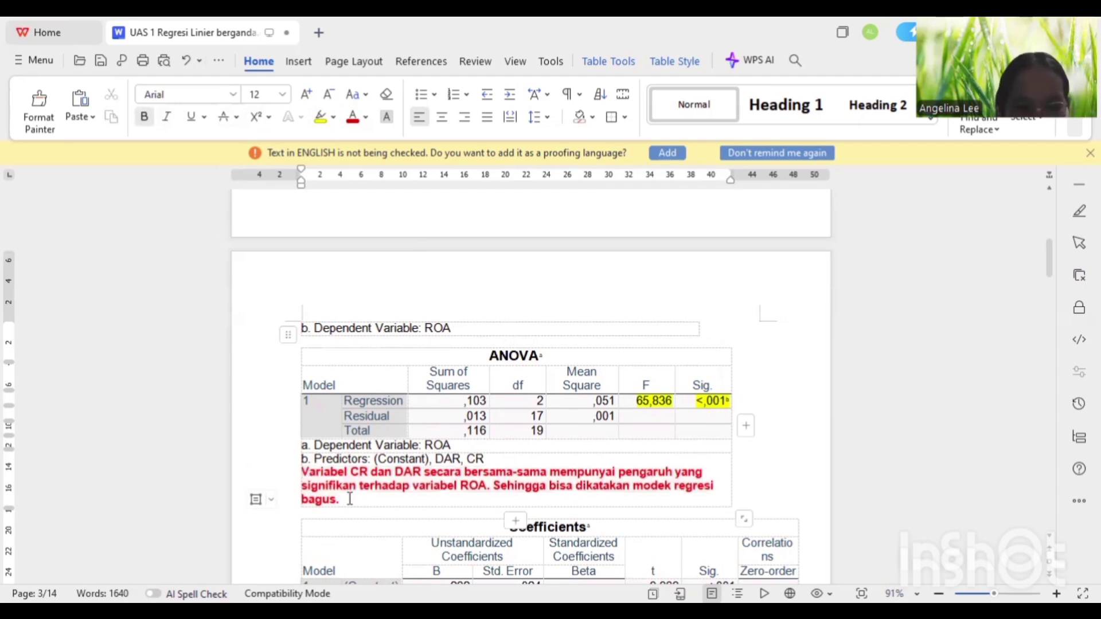
key("Return")
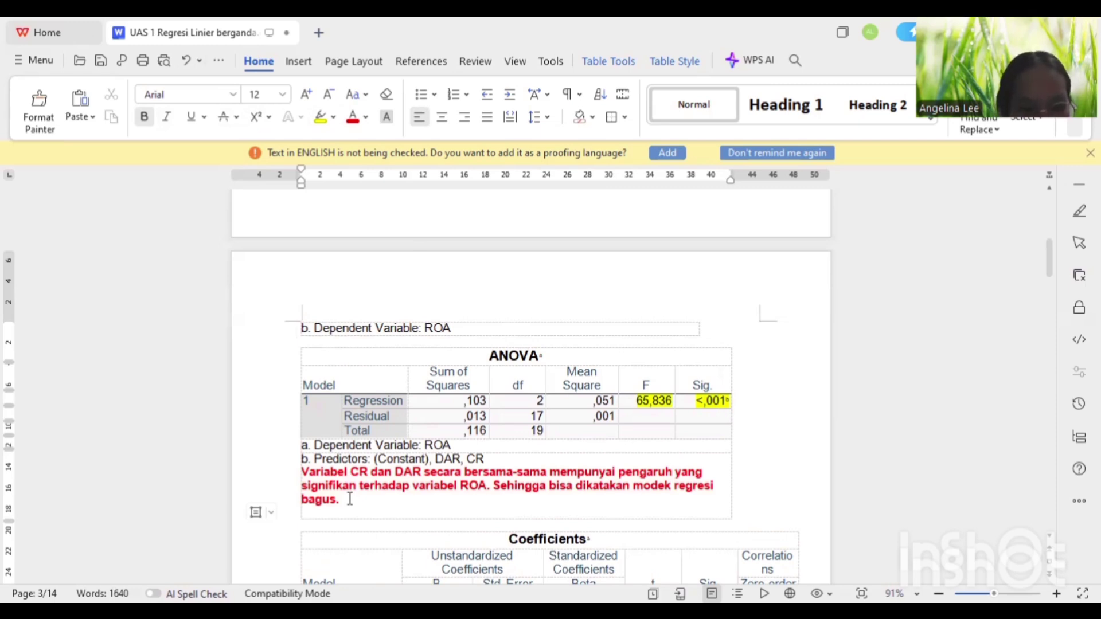
type("S")
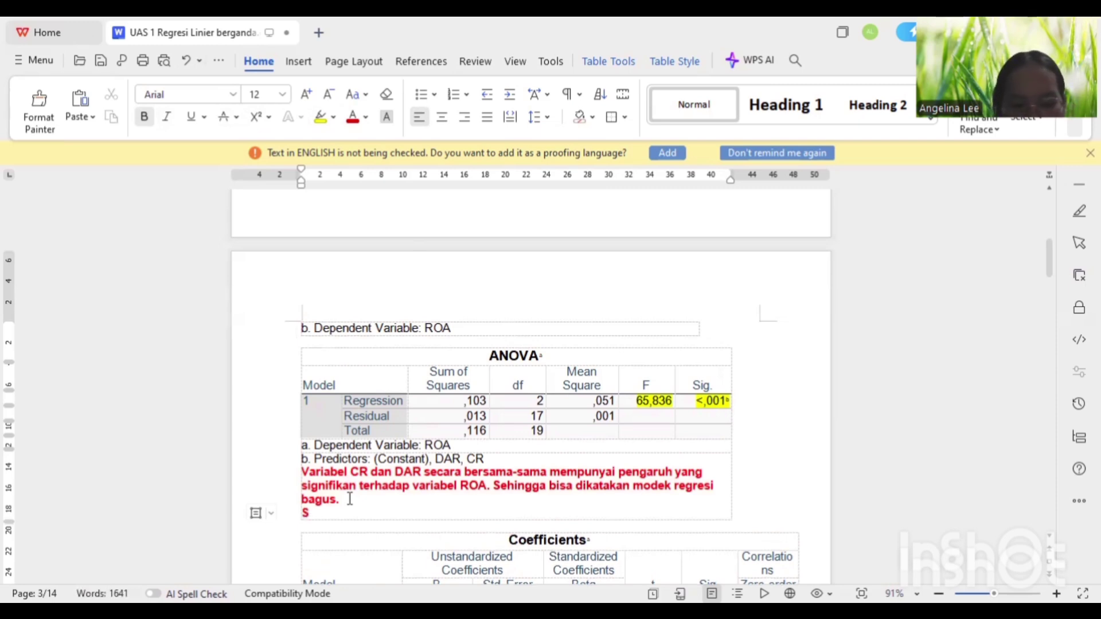
type("ig 0")
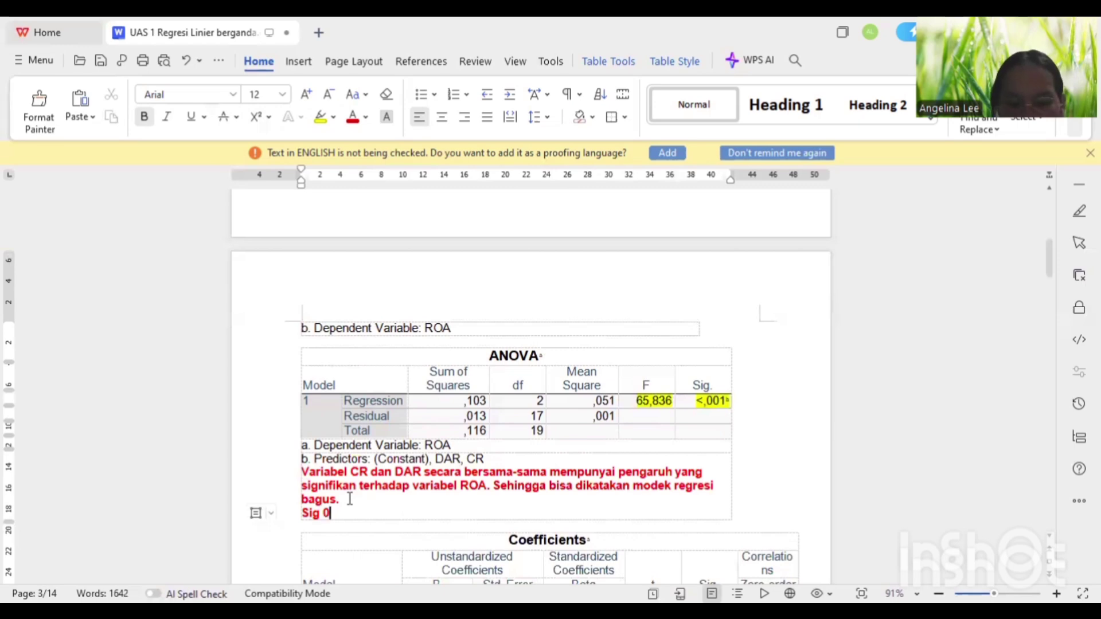
type(",000")
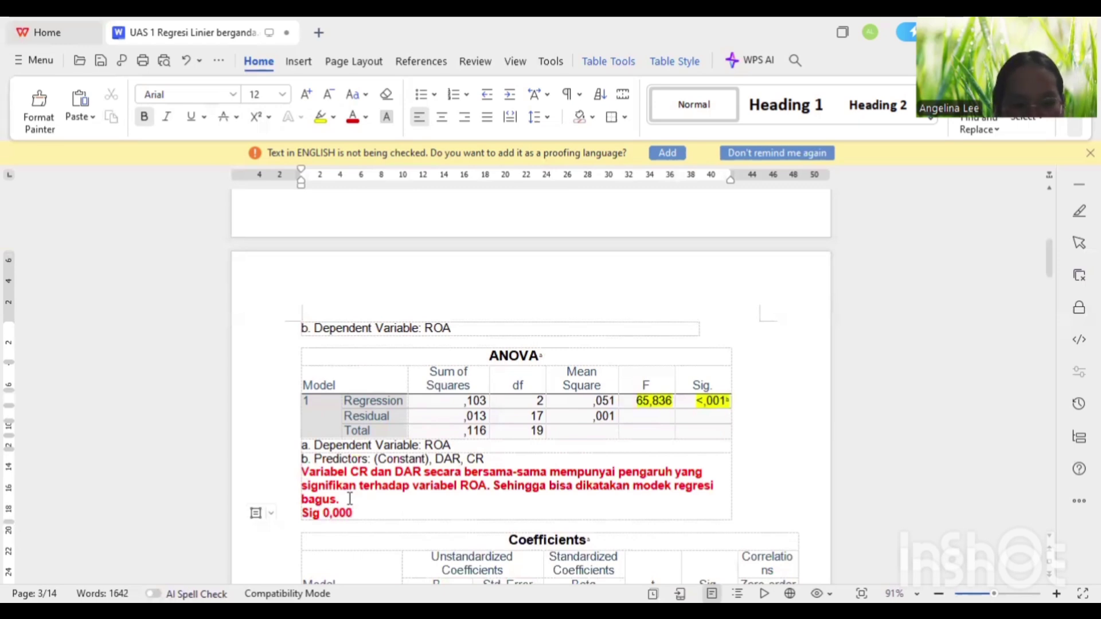
key("BackSpace")
type("1 <")
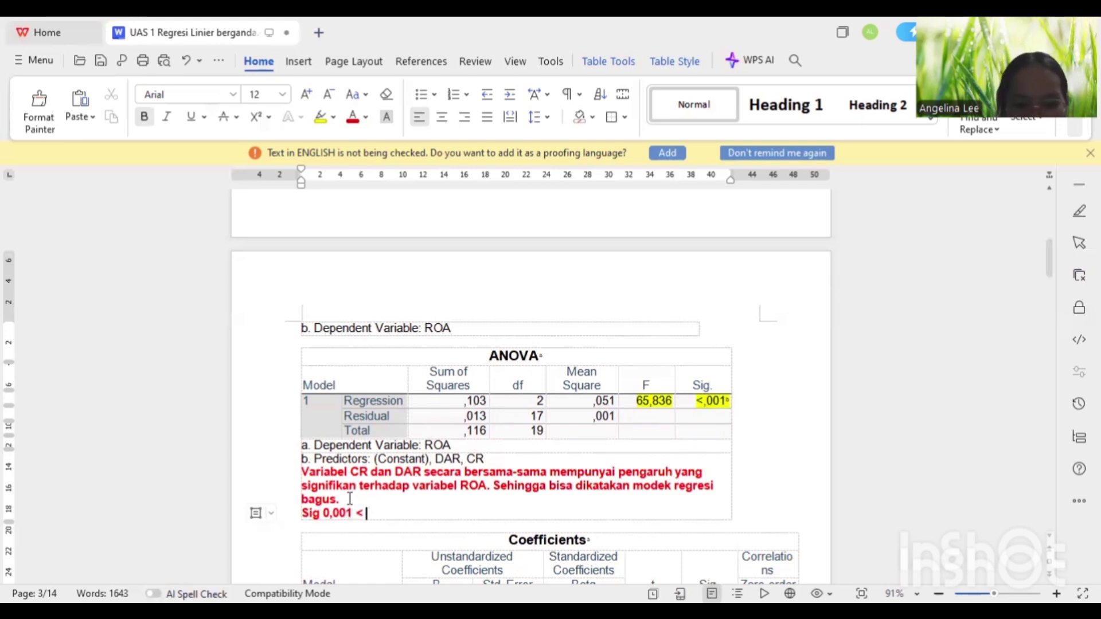
type(" 0,00")
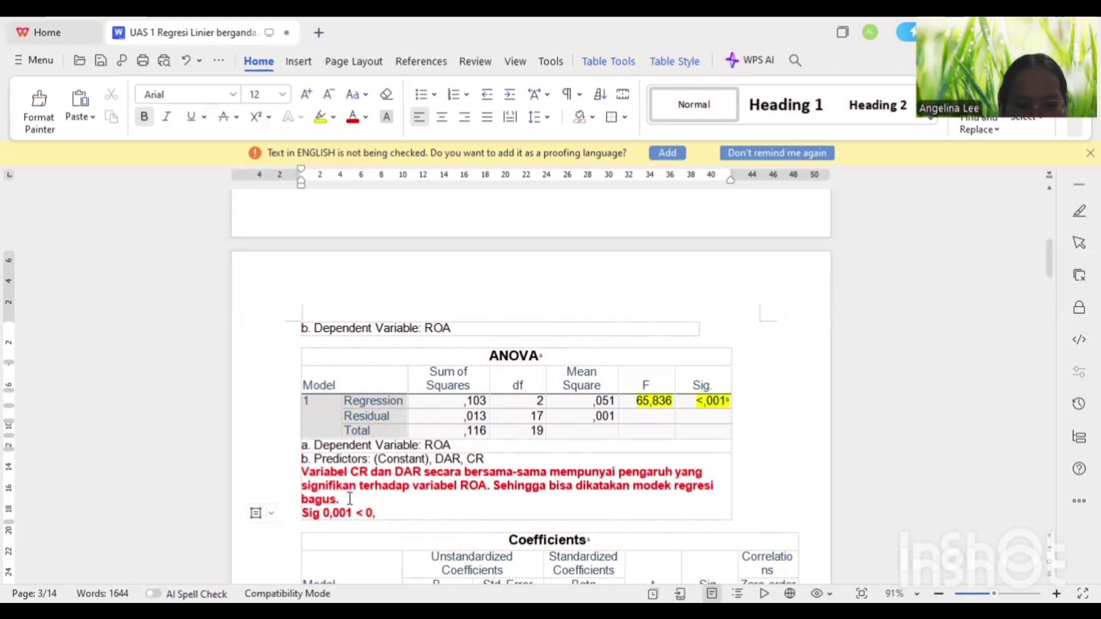
key("BackSpace")
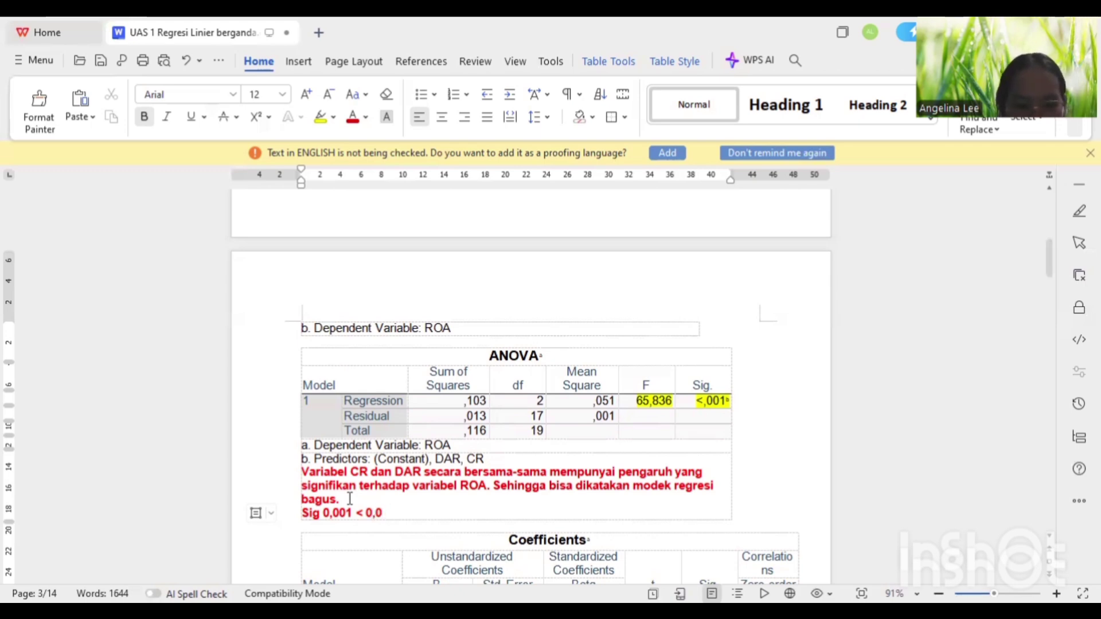
type("5")
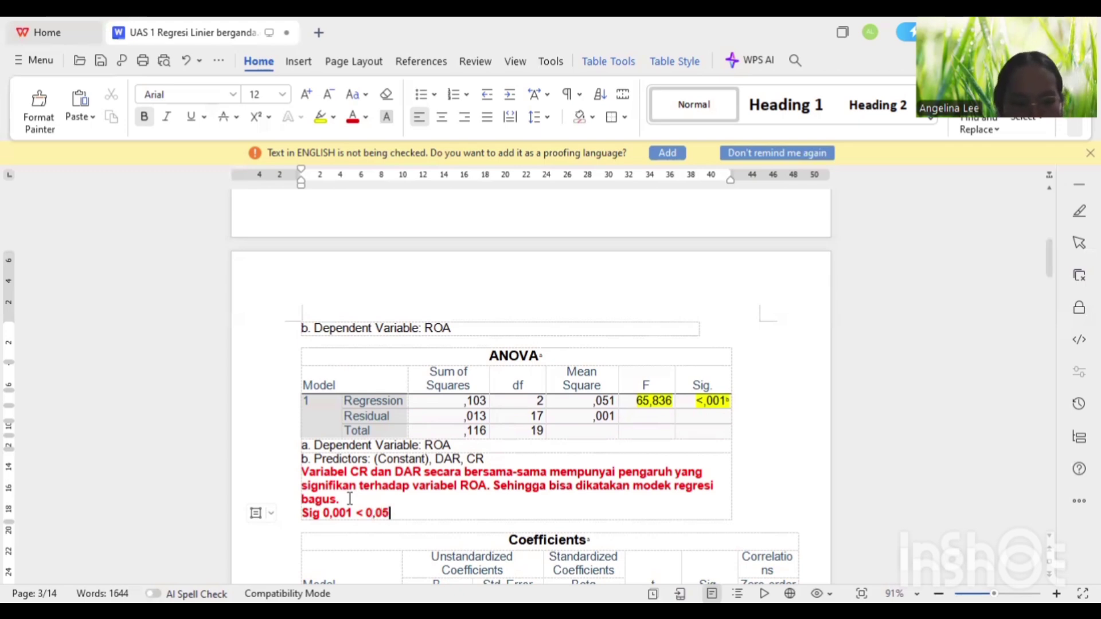
type(", signifika")
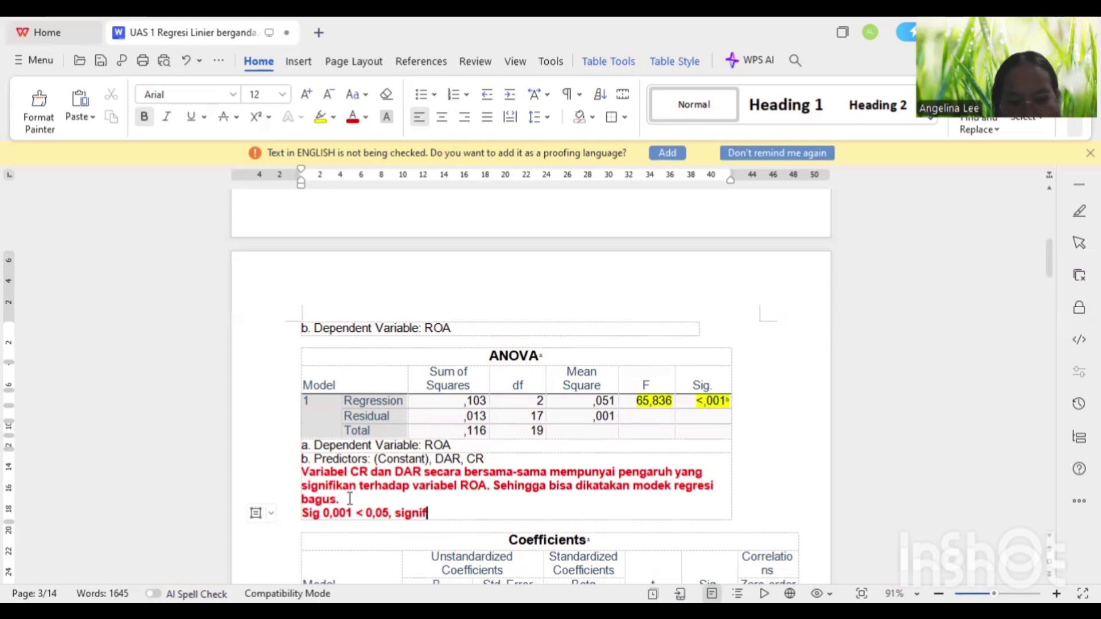
type("n")
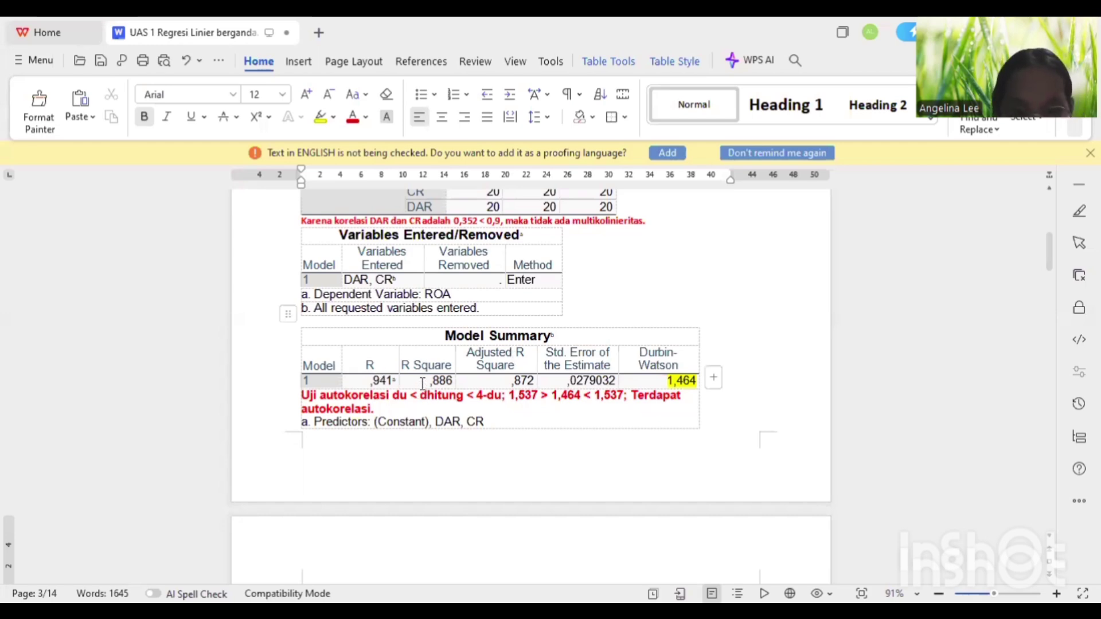
Highlight the R Square value in the ROA Model Summary table in yellow.
left_click_drag(430, 381, 452, 382)
left_click(451, 384)
left_click(510, 489)
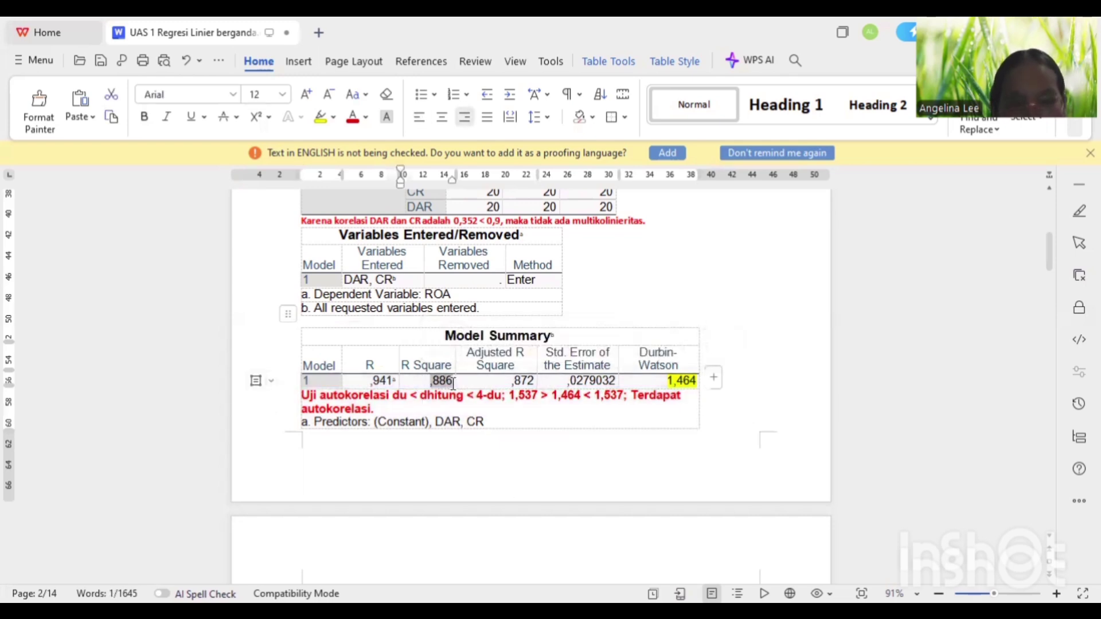
left_click(319, 117)
Open a new line below the red autocorrelation note in the Model Summary table.
left_click(457, 411)
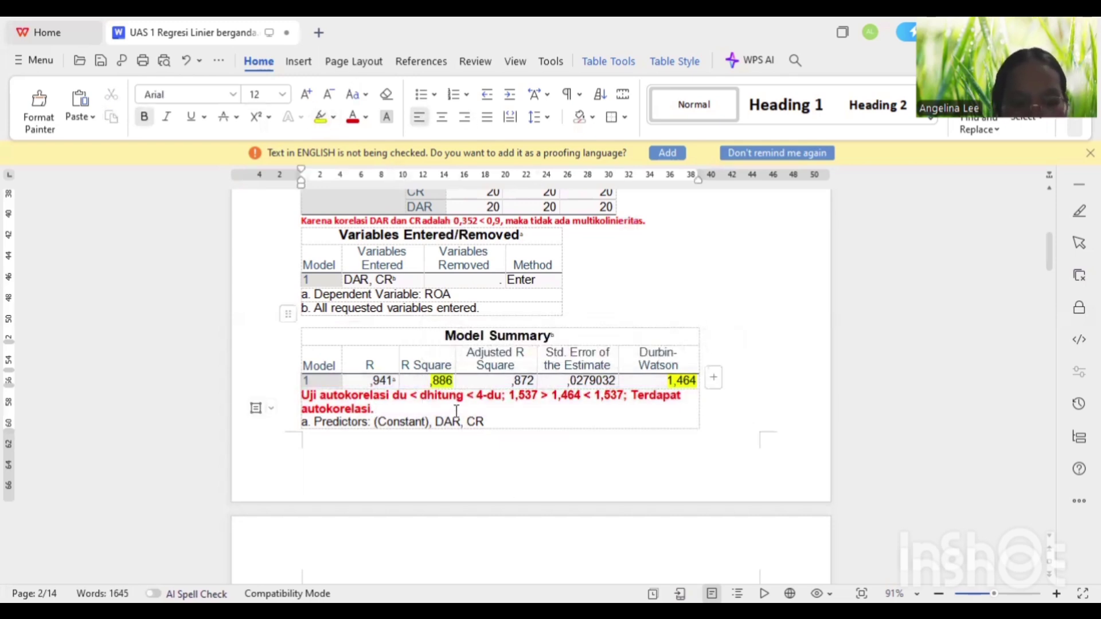
key("Down")
key("Home")
key("shift+End")
key("Delete")
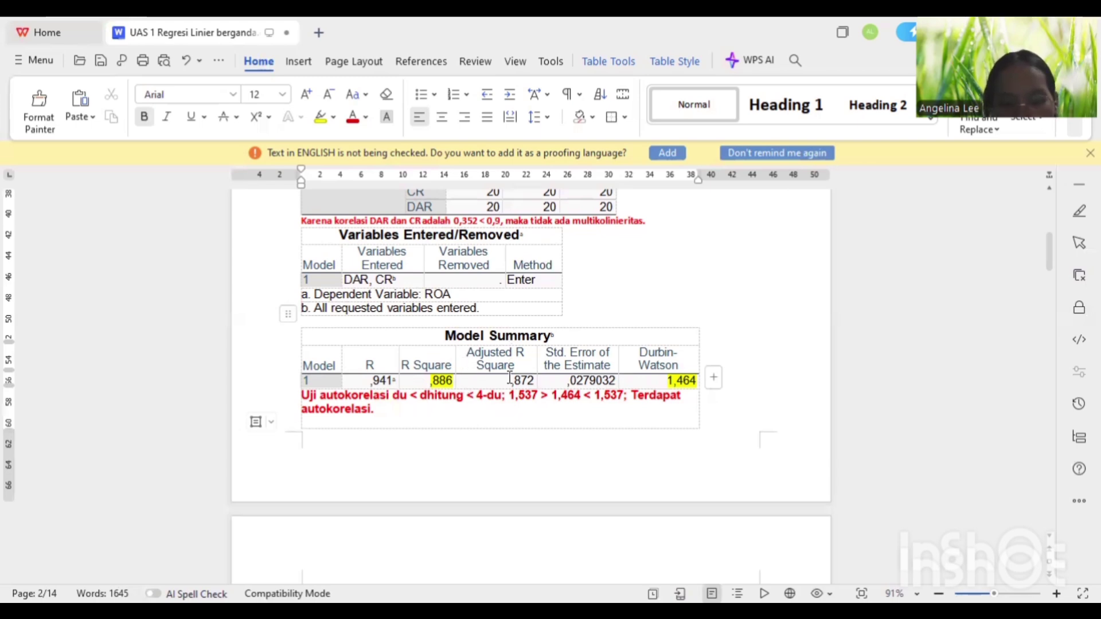
Enter "R2 = 0,886 = 88,6%" on the empty line below the autocorrelation note.
scroll(508, 376, "down", 5)
scroll(509, 372, "down", 2)
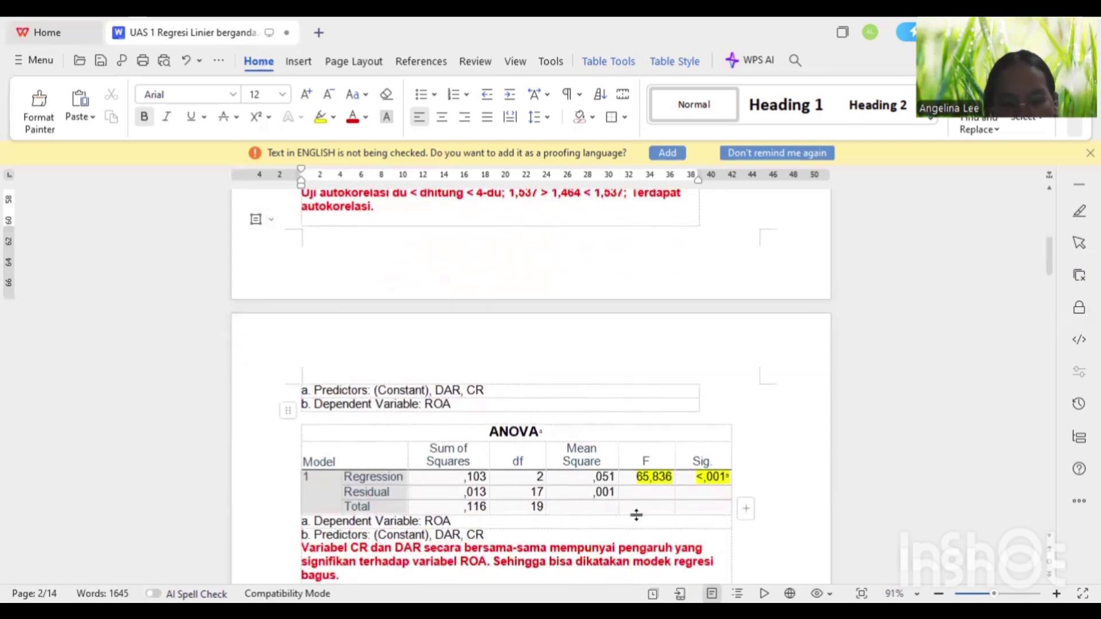
scroll(537, 456, "up", 5)
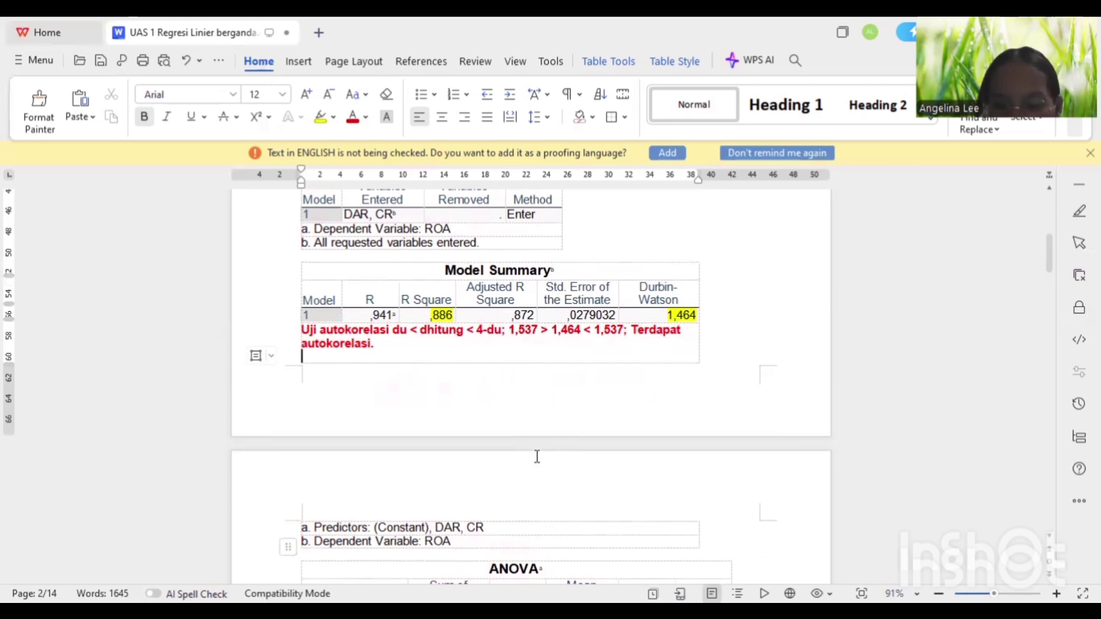
type("R2")
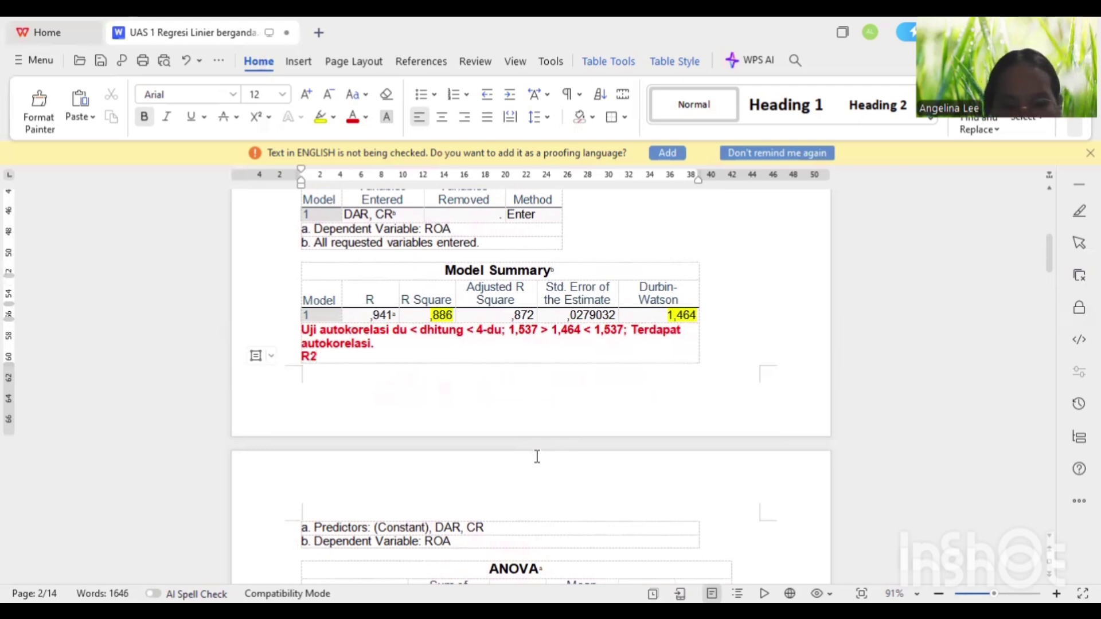
type(" =")
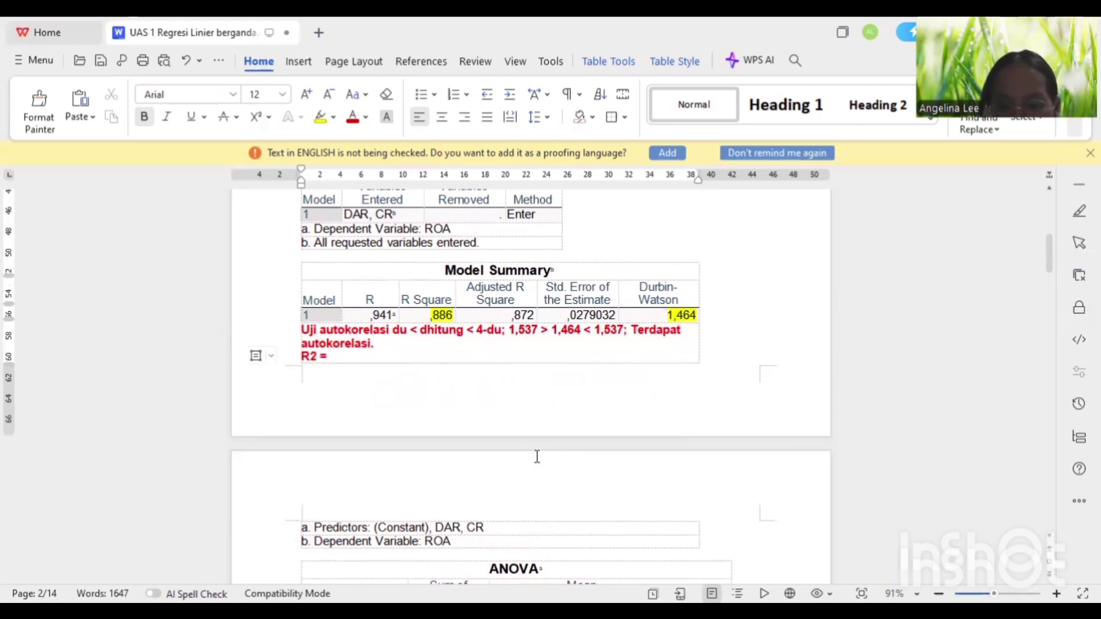
type(" 0,0")
key("BackSpace")
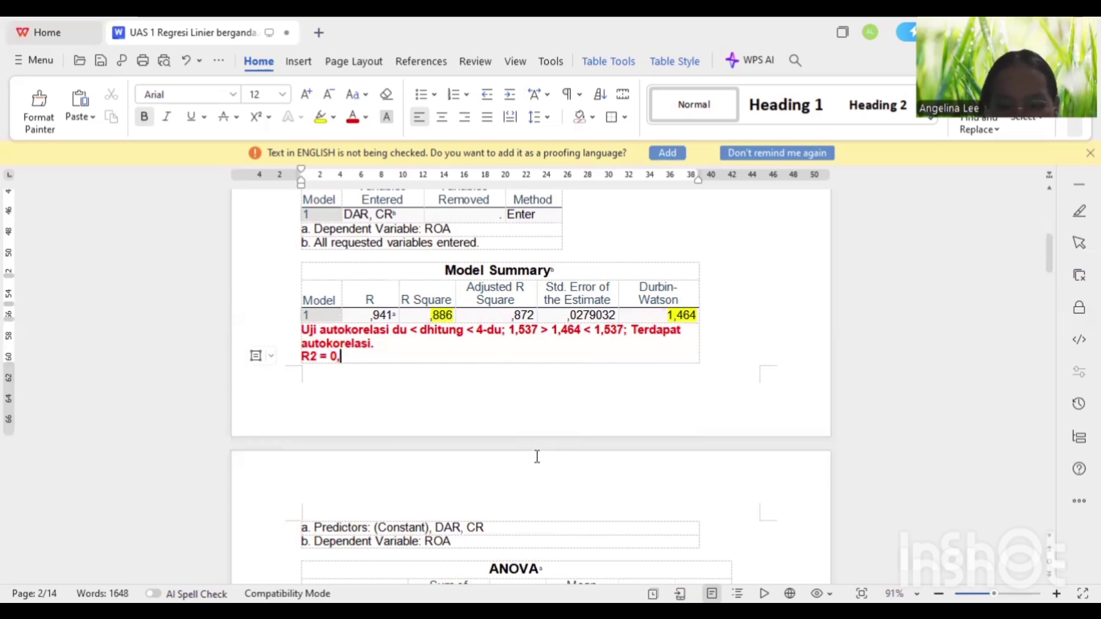
type("886 ")
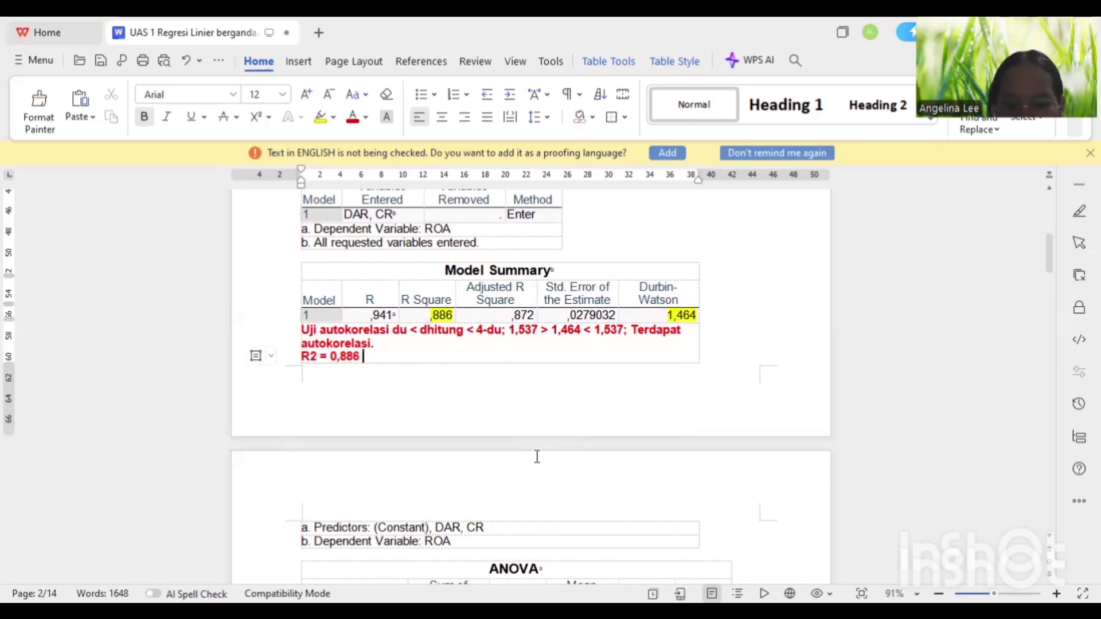
type("=")
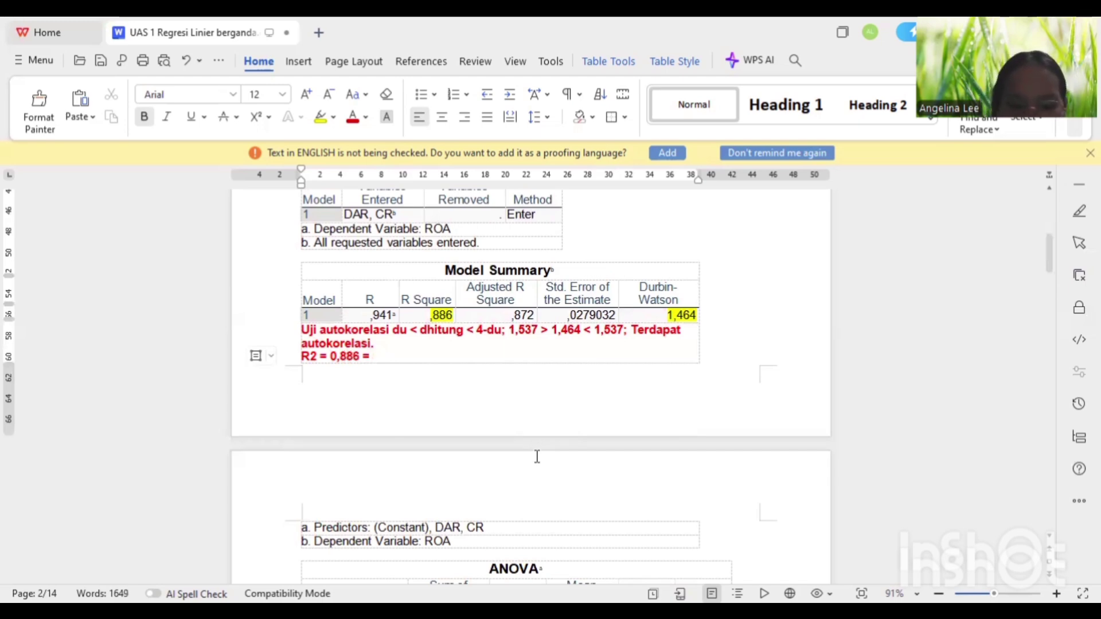
type(" 88,6%")
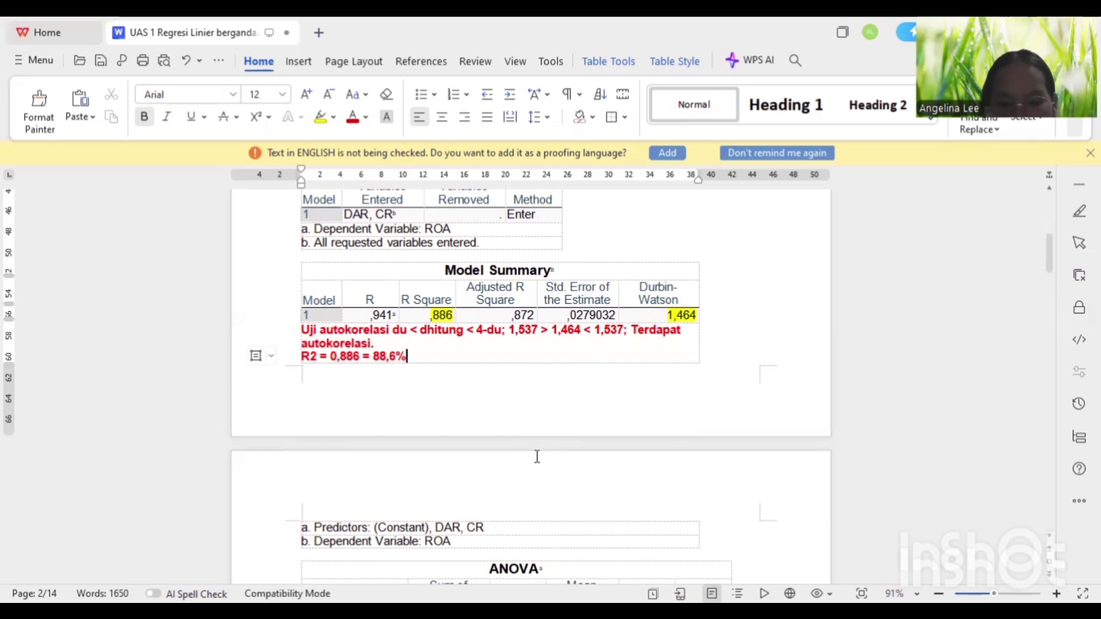
Continue the R2 note with ", artinya variabel CR dan DAR secara bersama-sama mempunyai pengaruh terhadap variabel ROA".
type(", a")
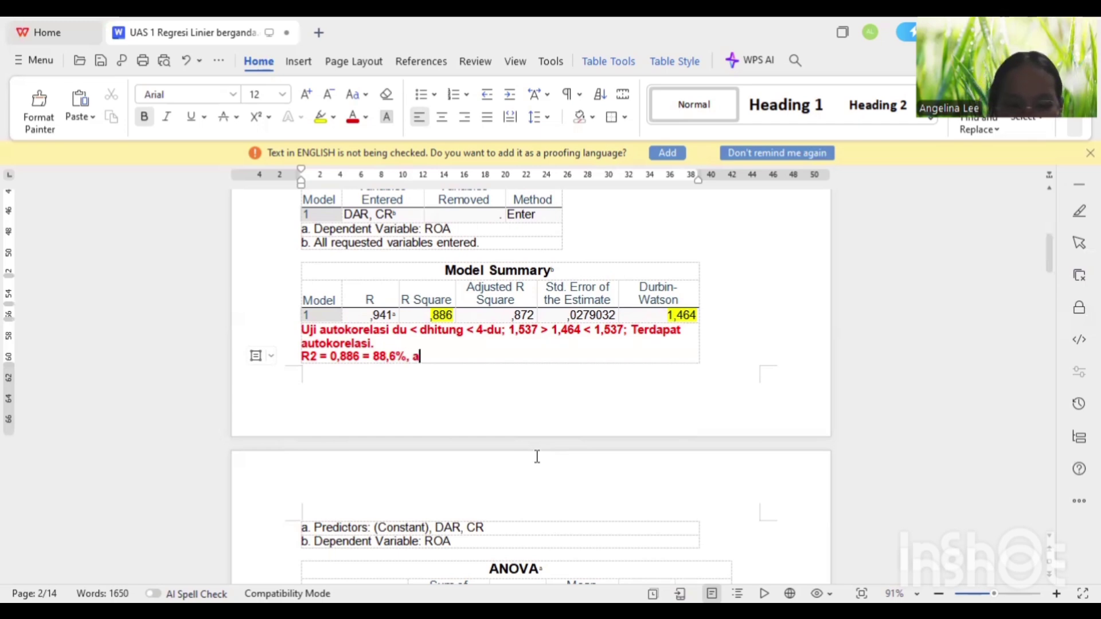
type("rtinya var")
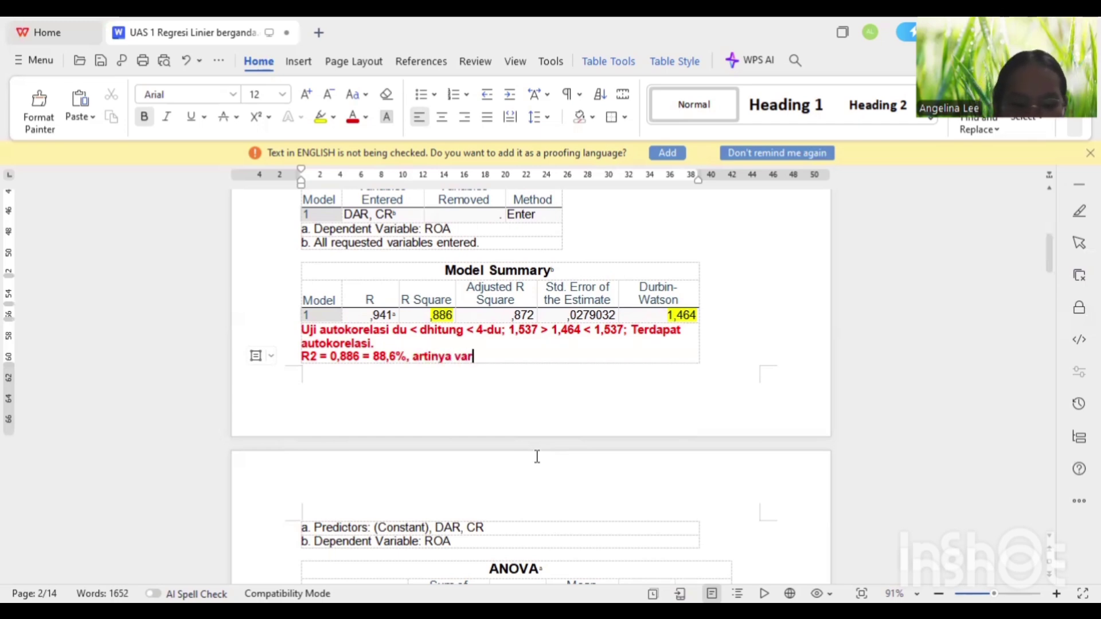
type("iabel CR ")
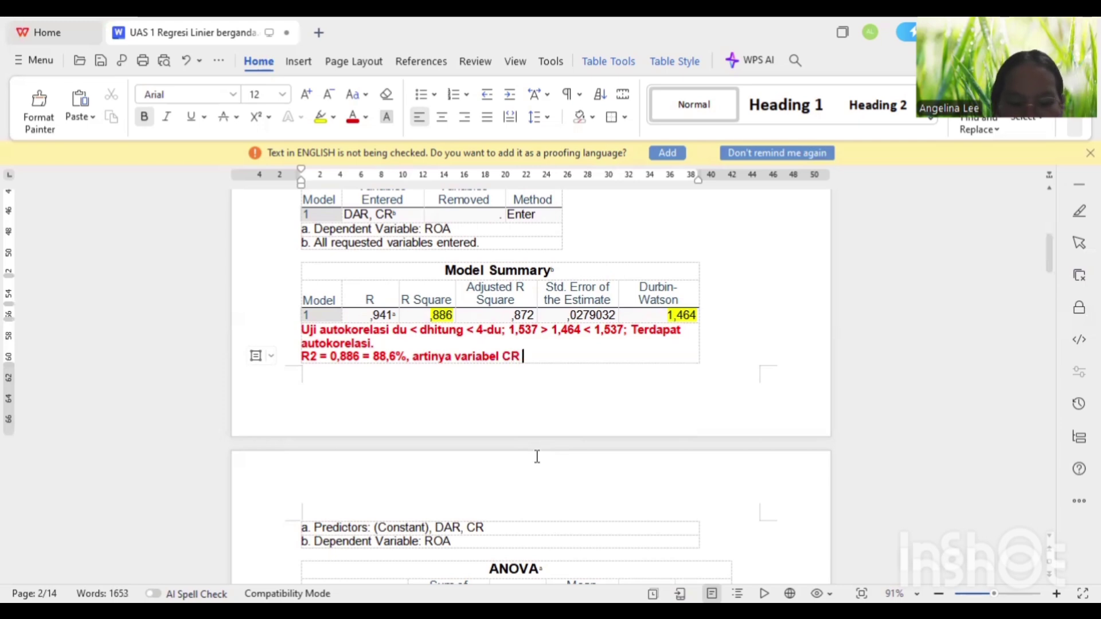
type("dan DAR ")
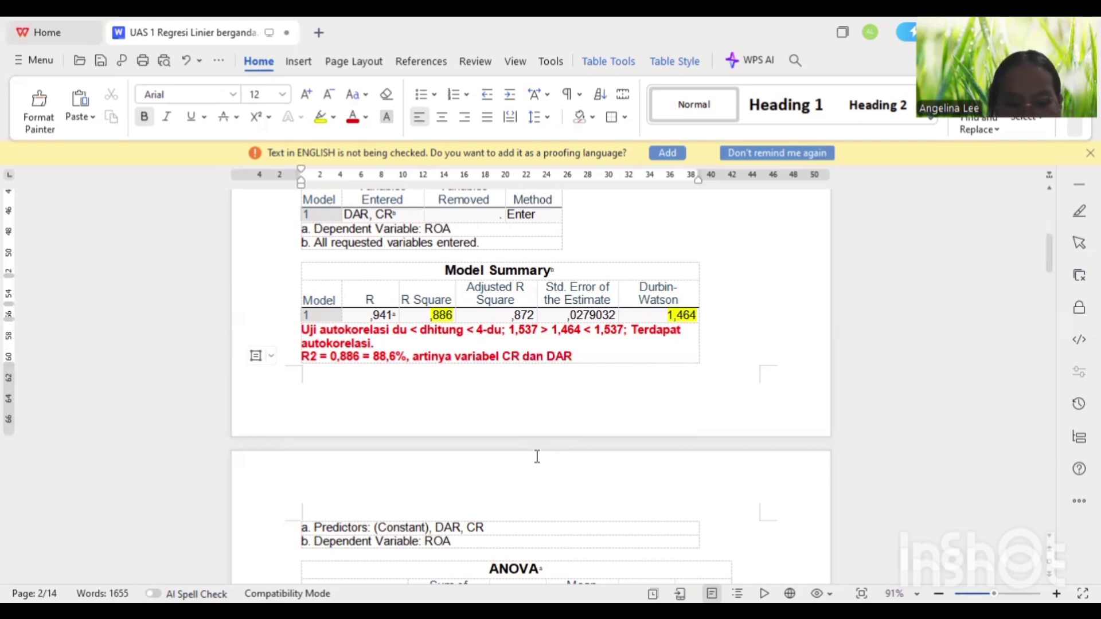
type("secara be")
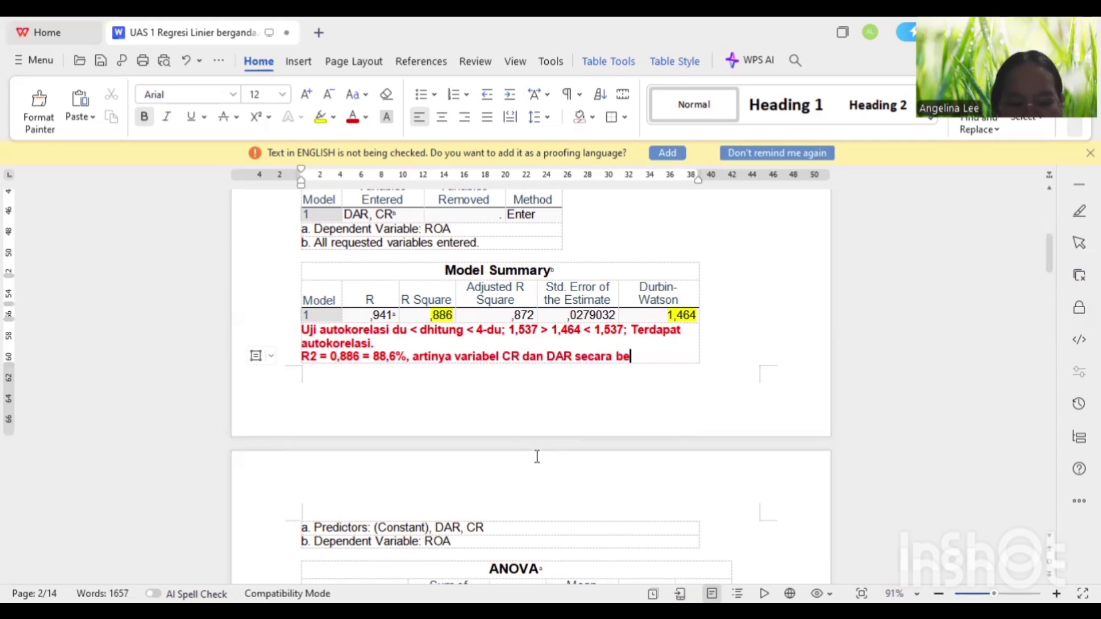
type("rsama")
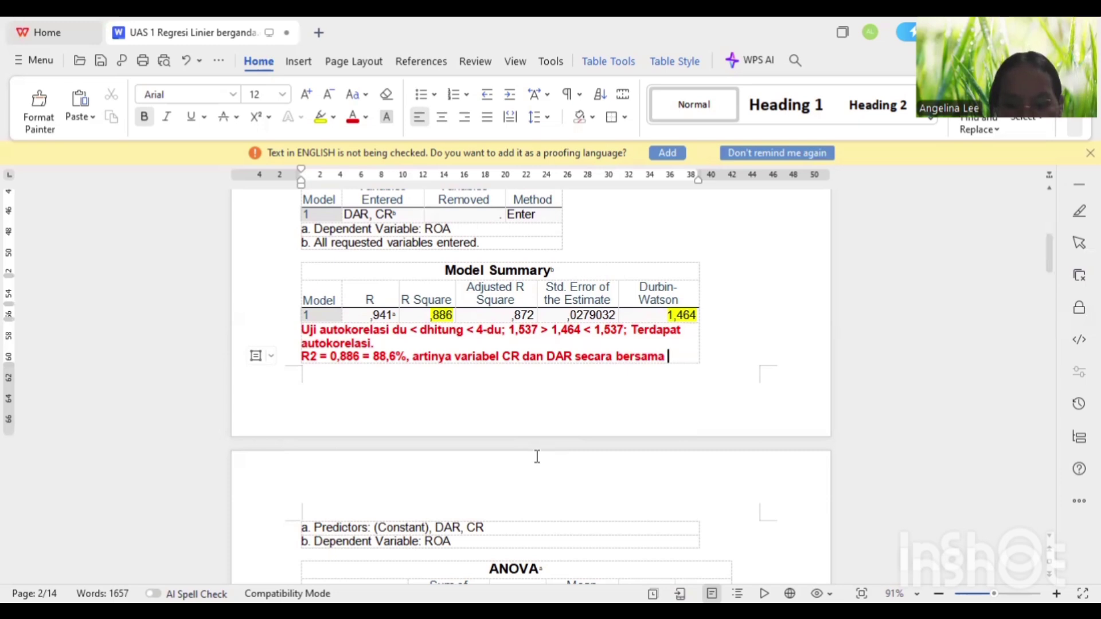
type("-sama mem")
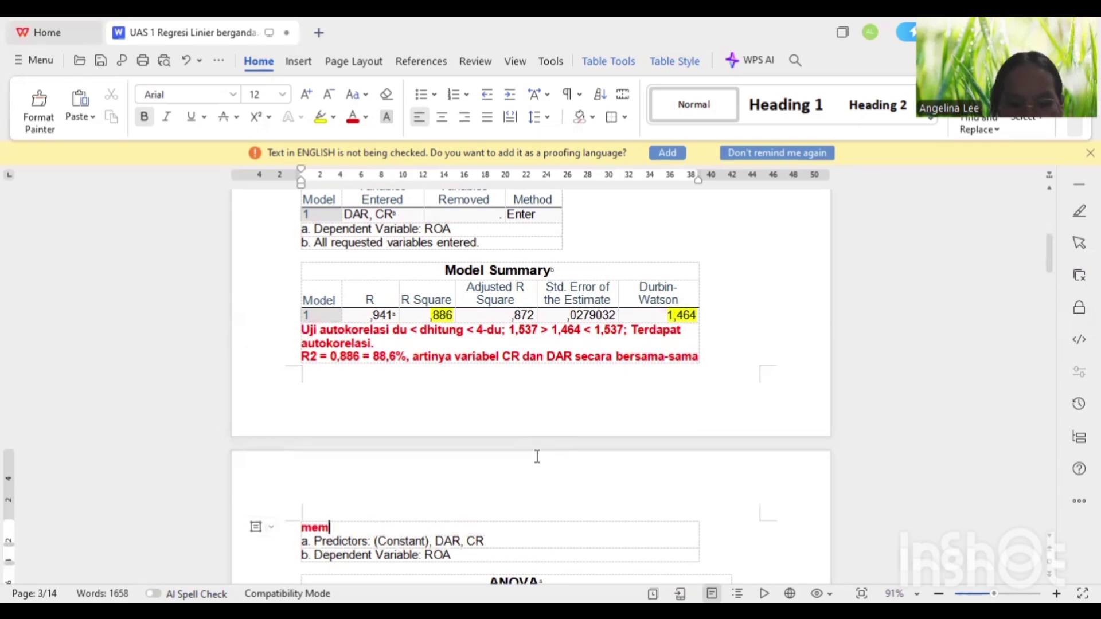
type("punyai")
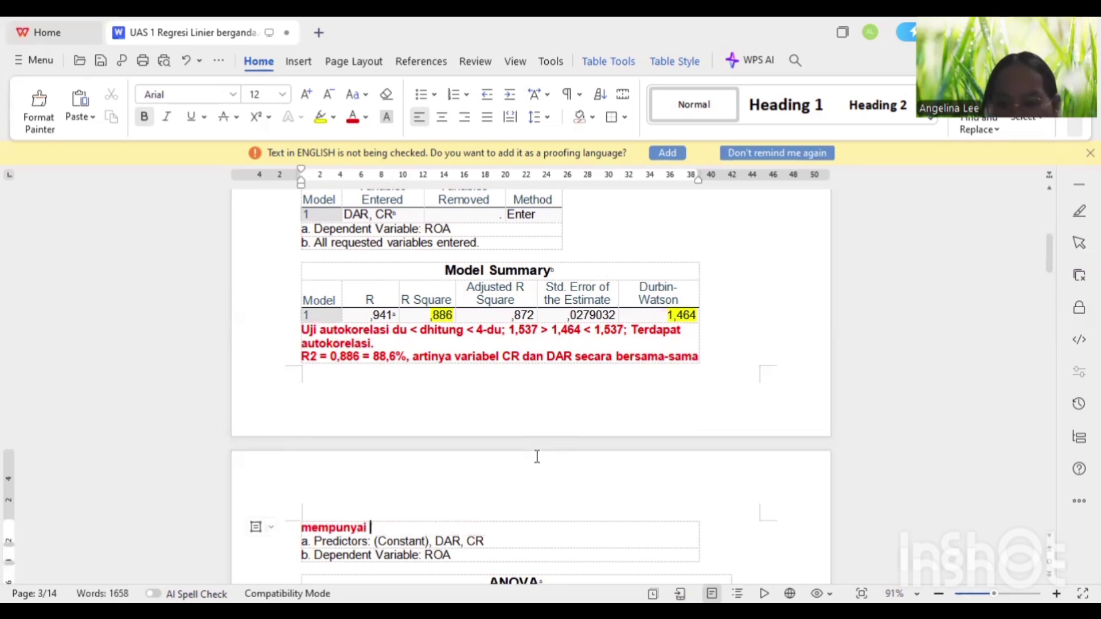
type(" pengaruh t")
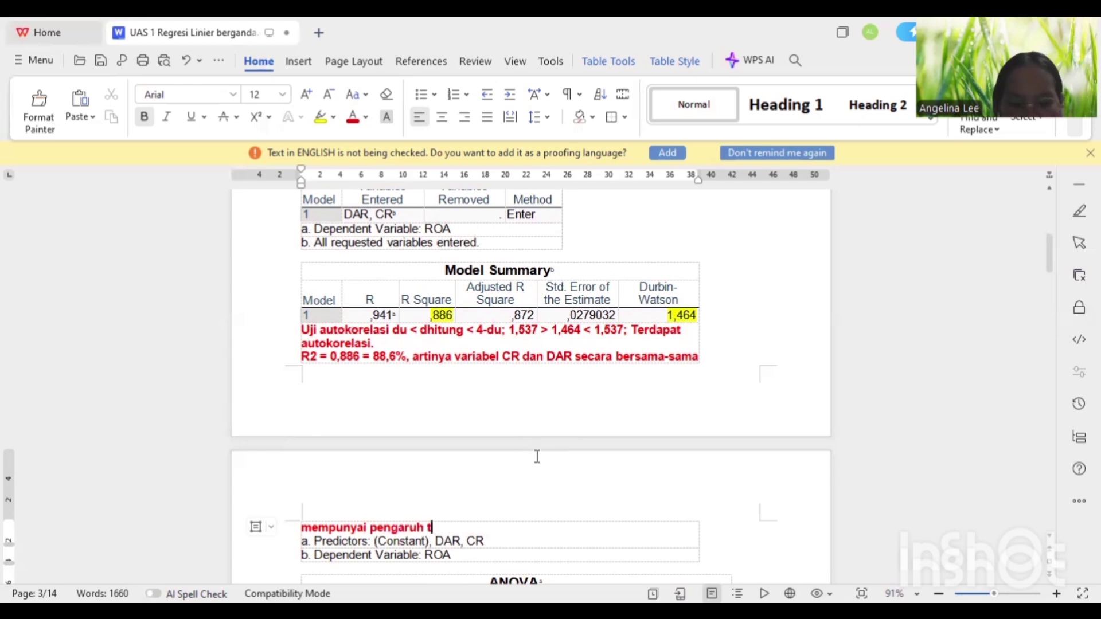
type("erhadap variabel ROA")
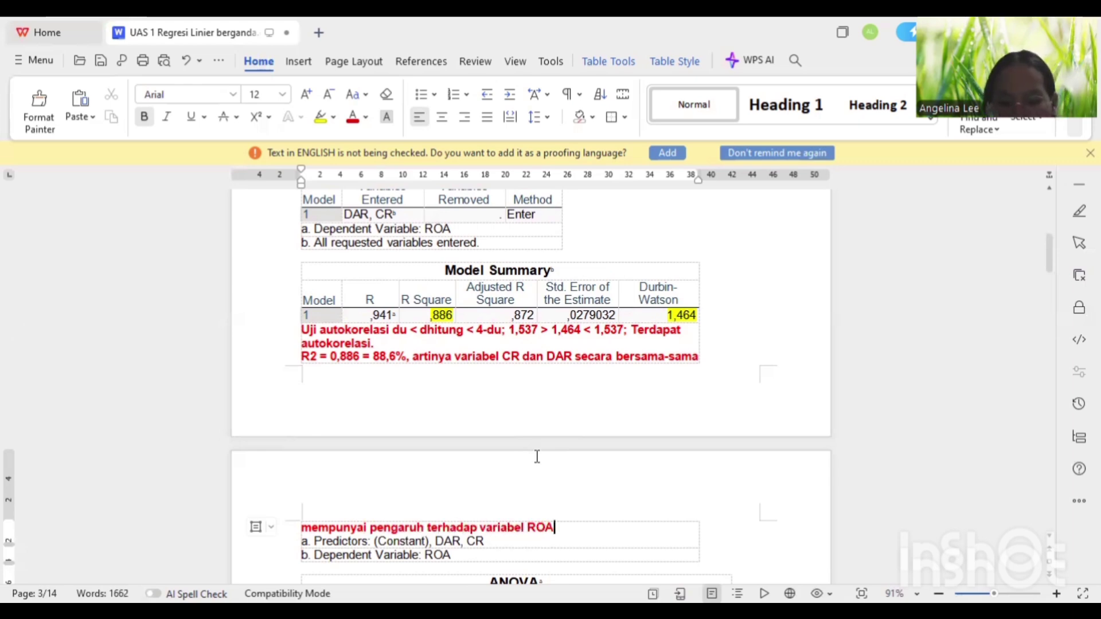
Add the size of the effect to the R2 note as "sebesar 0,886 atau 88,6%,".
type(" seb")
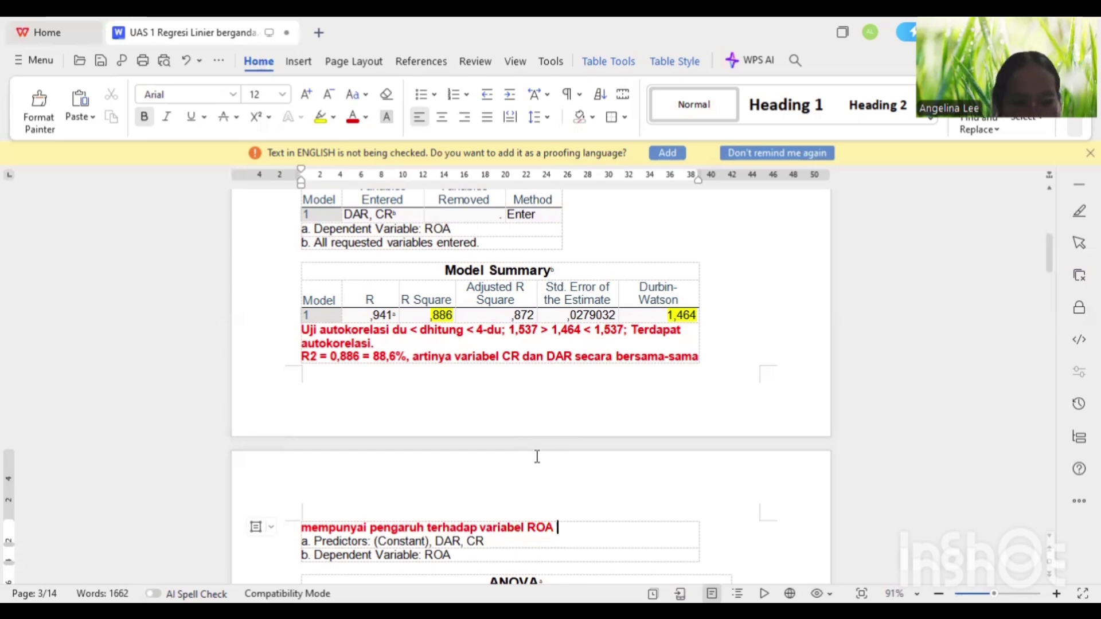
type("esa")
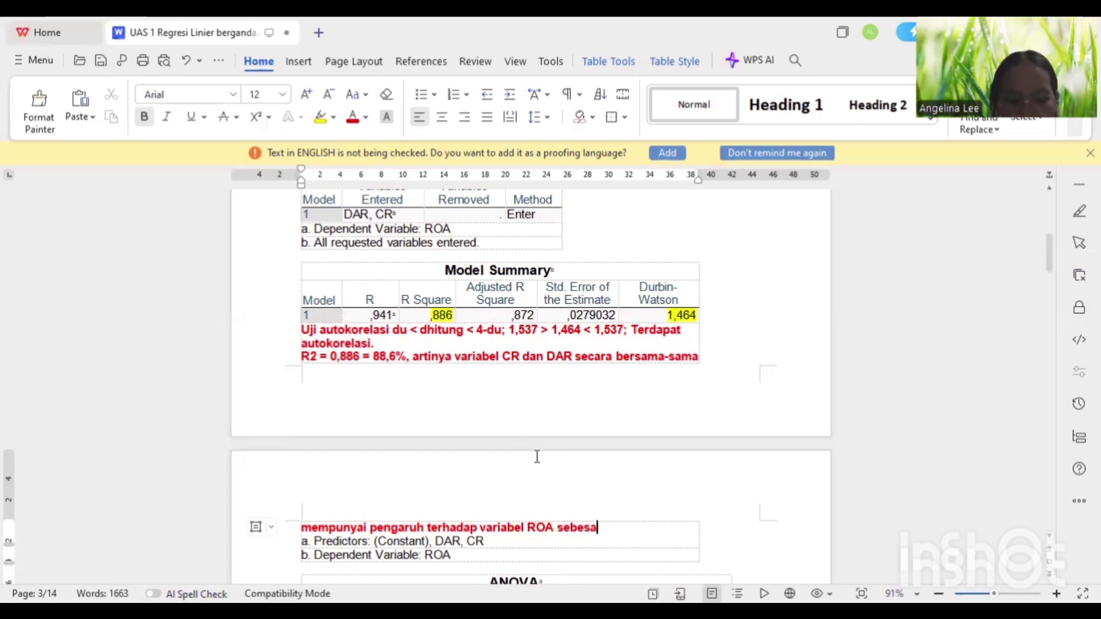
type("r 0,8")
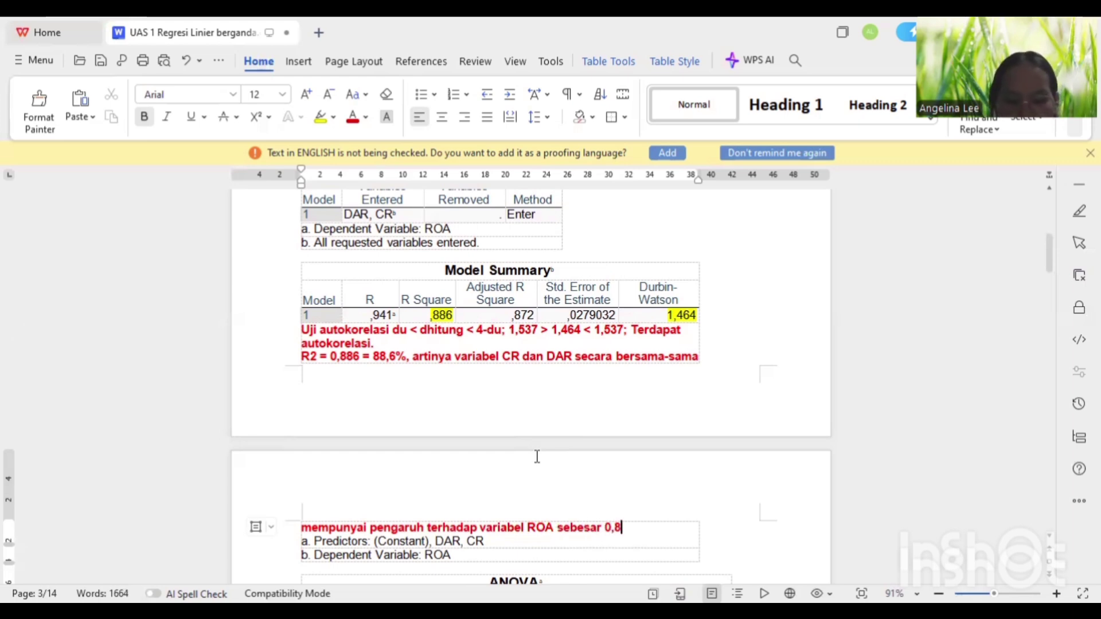
type("86 at")
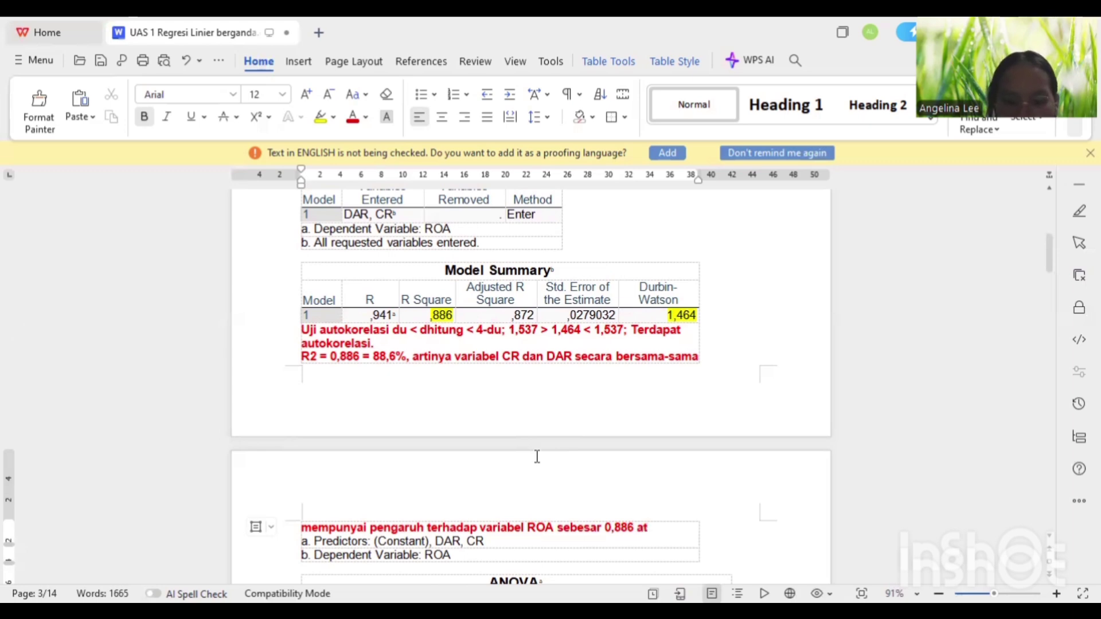
type("au 88")
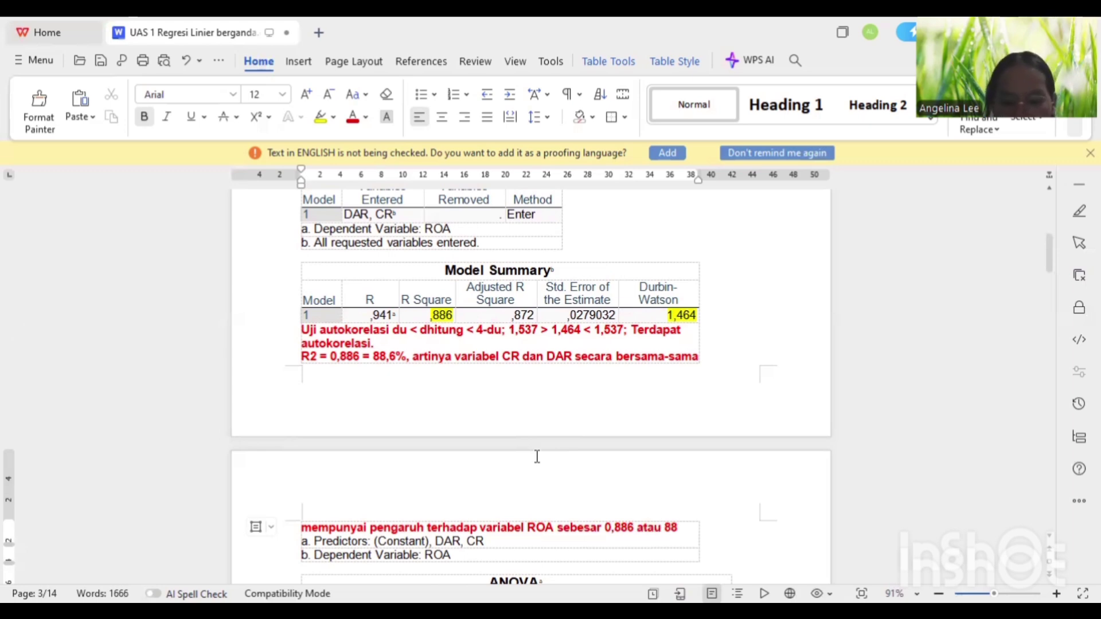
type(",6%, ")
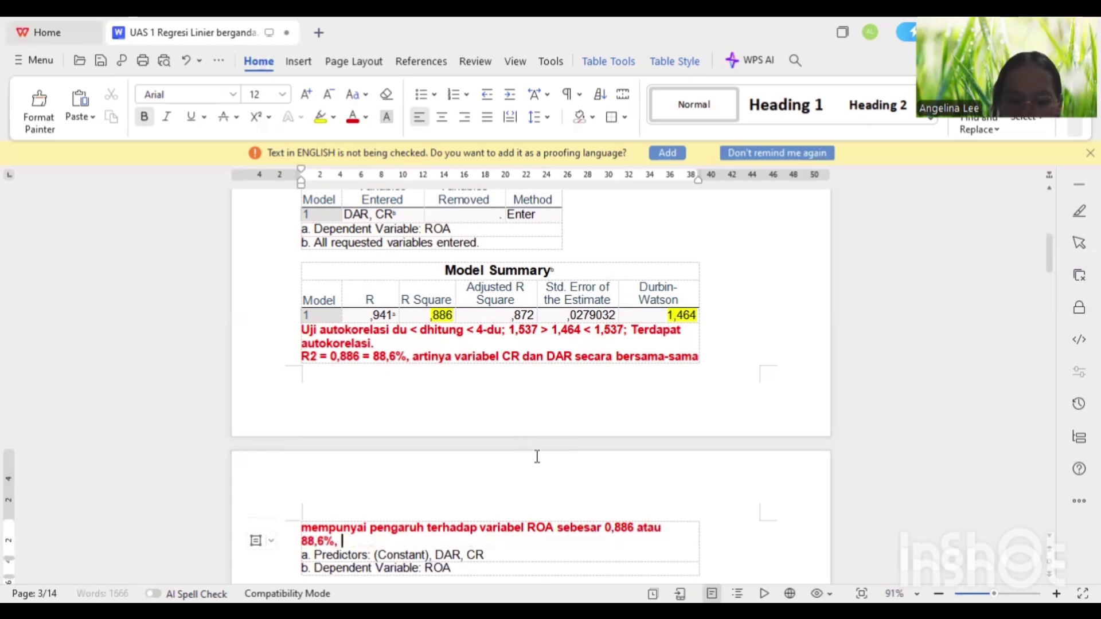
Continue the R2 note with "sedangkan sisanya yaitu 11,4% dipengaruhi oleh variabel".
type("sedangkan sisan")
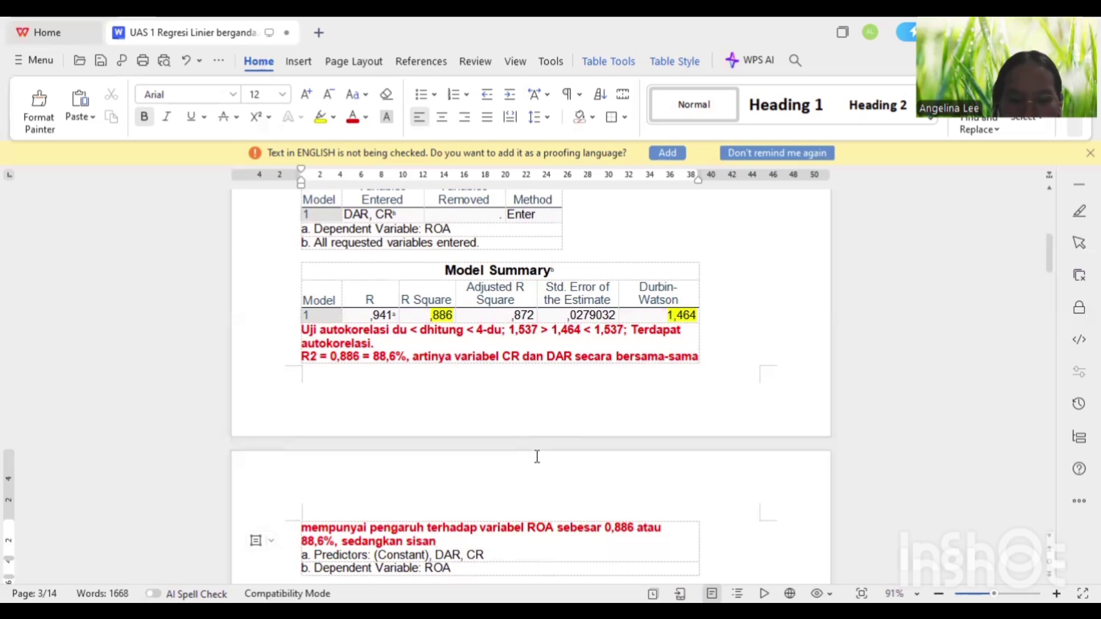
type("ya yaitu 11,4")
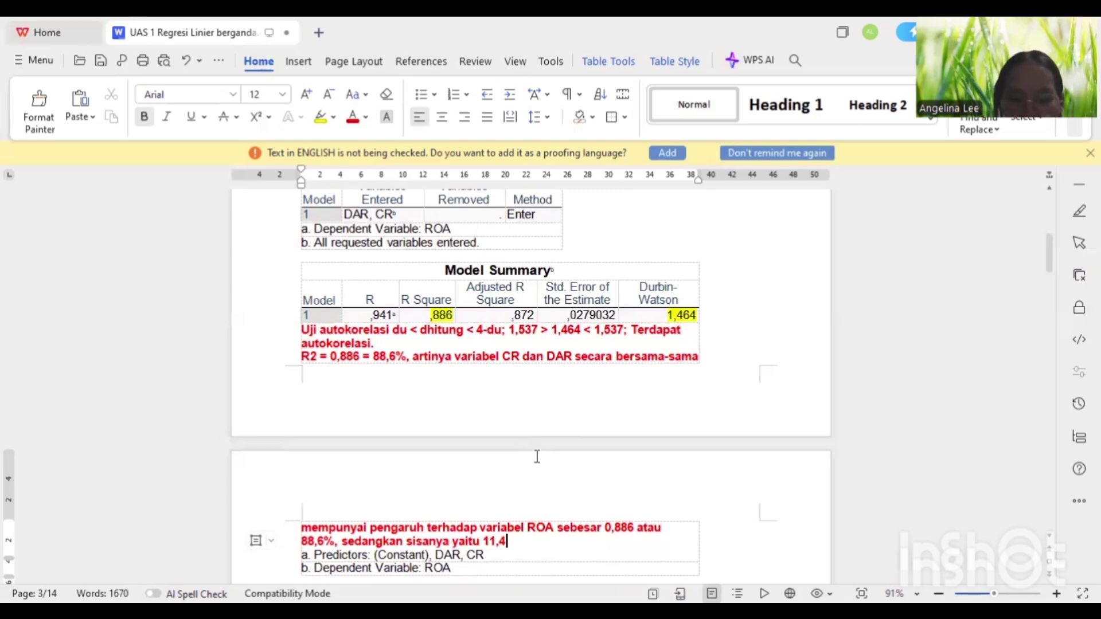
type("% dipe")
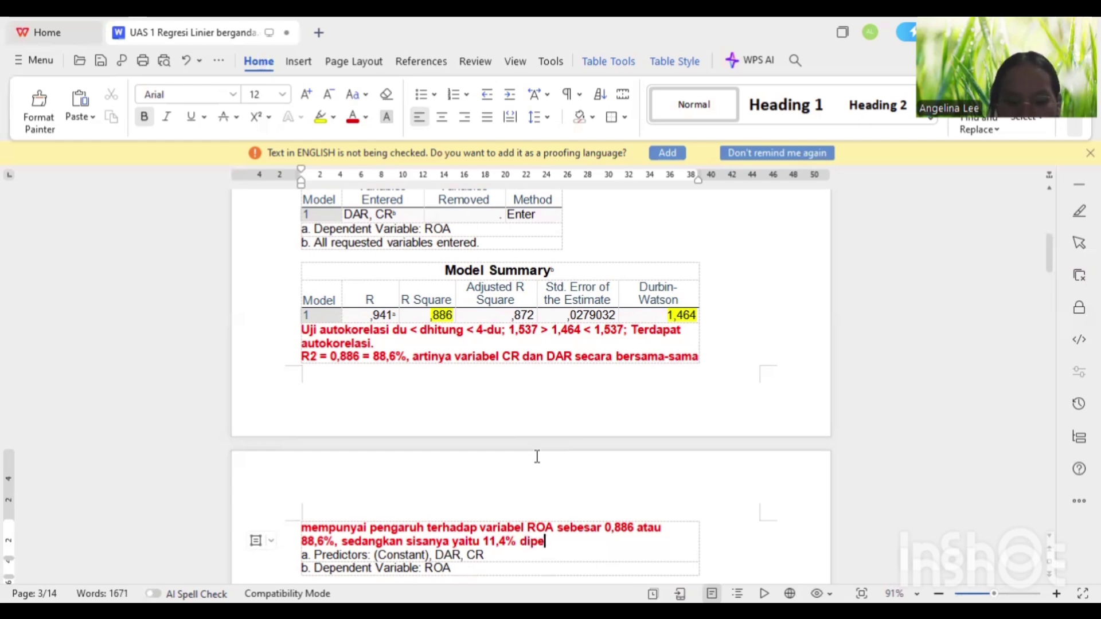
type("ngaruhi o")
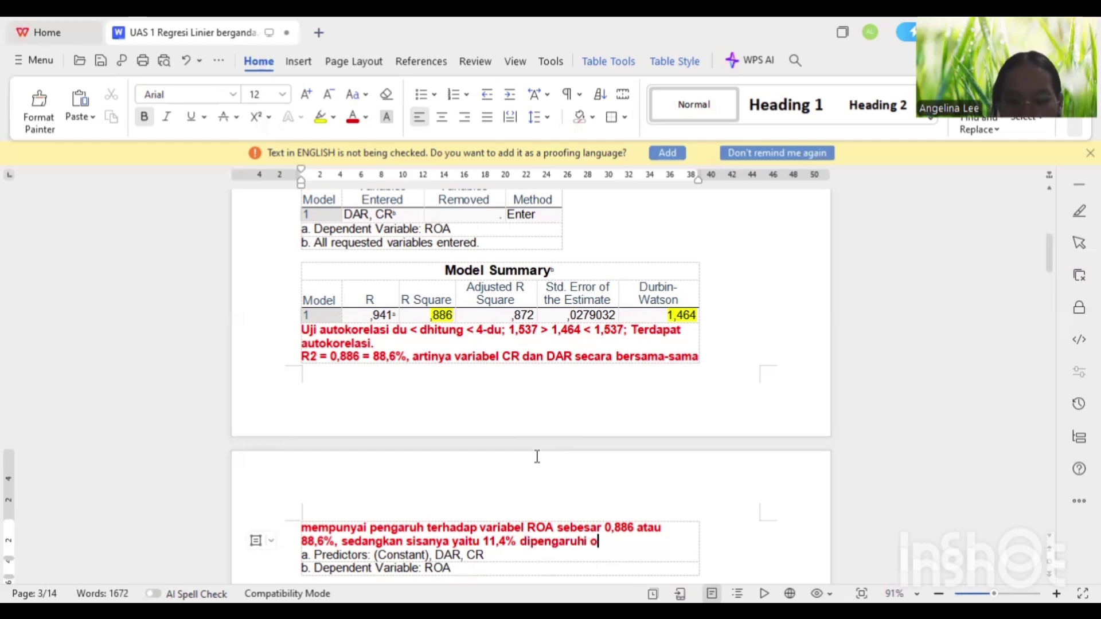
type("leh variabel")
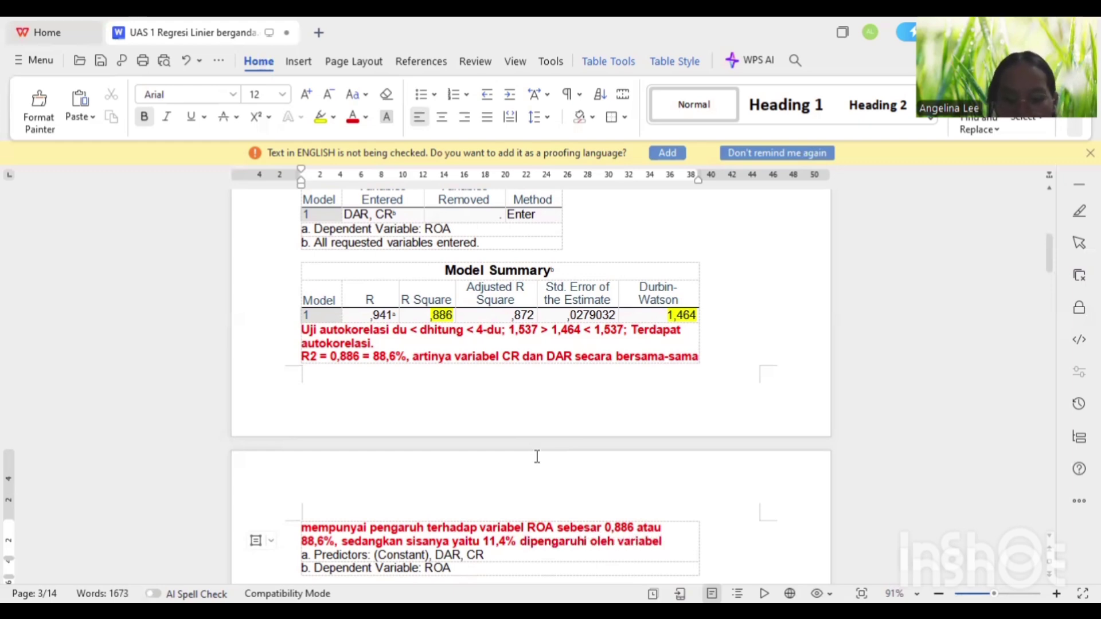
Finish the first R2 interpretation sentence with "selain CR dan DAR.".
type(" selain CR ")
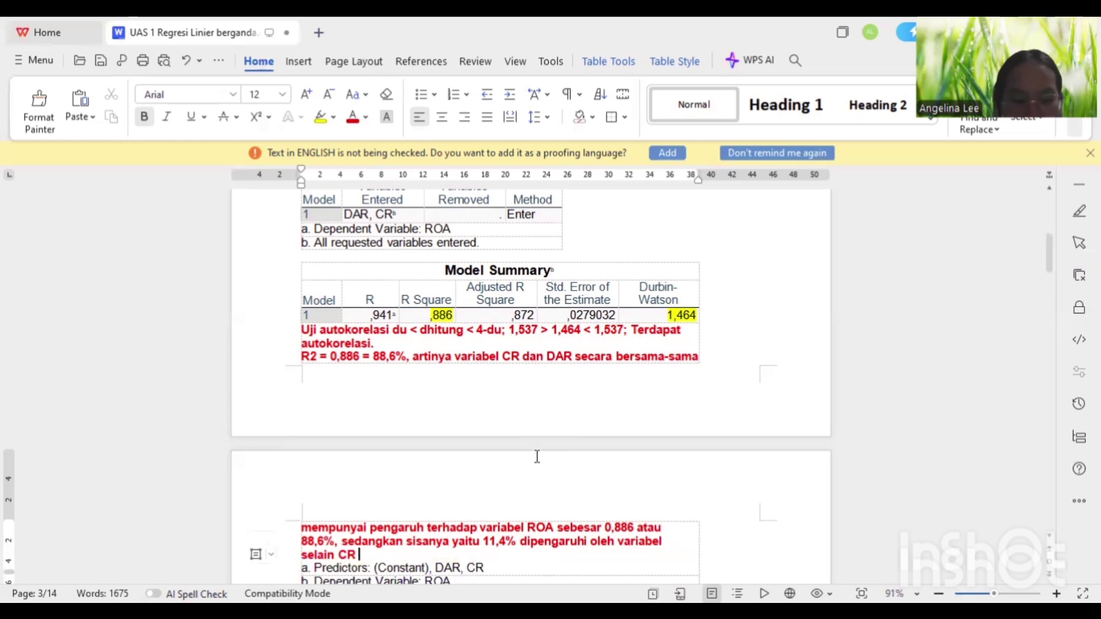
type("an")
key("BackSpace")
key("BackSpace")
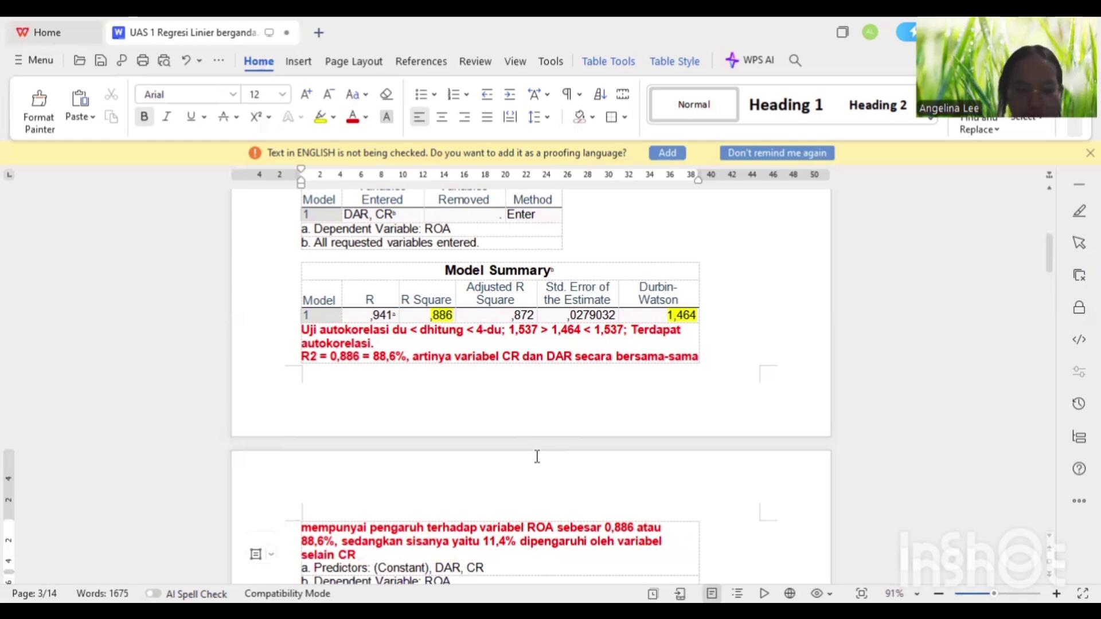
type("DAN r")
key("BackSpace")
key("BackSpace")
key("BackSpace")
key("BackSpace")
key("BackSpace")
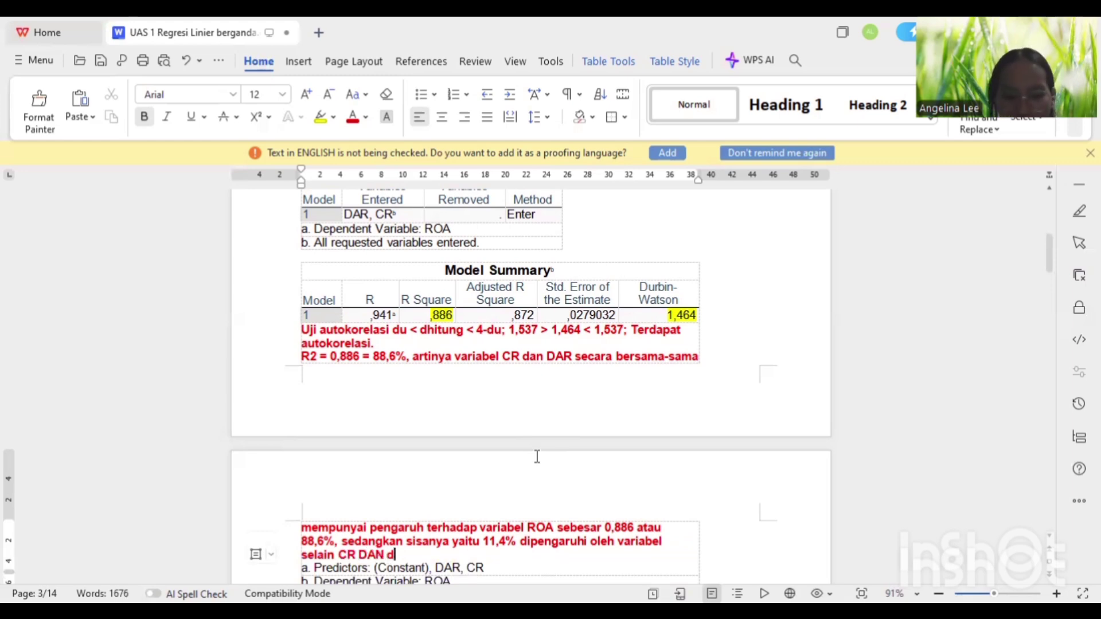
type("dan DAR.")
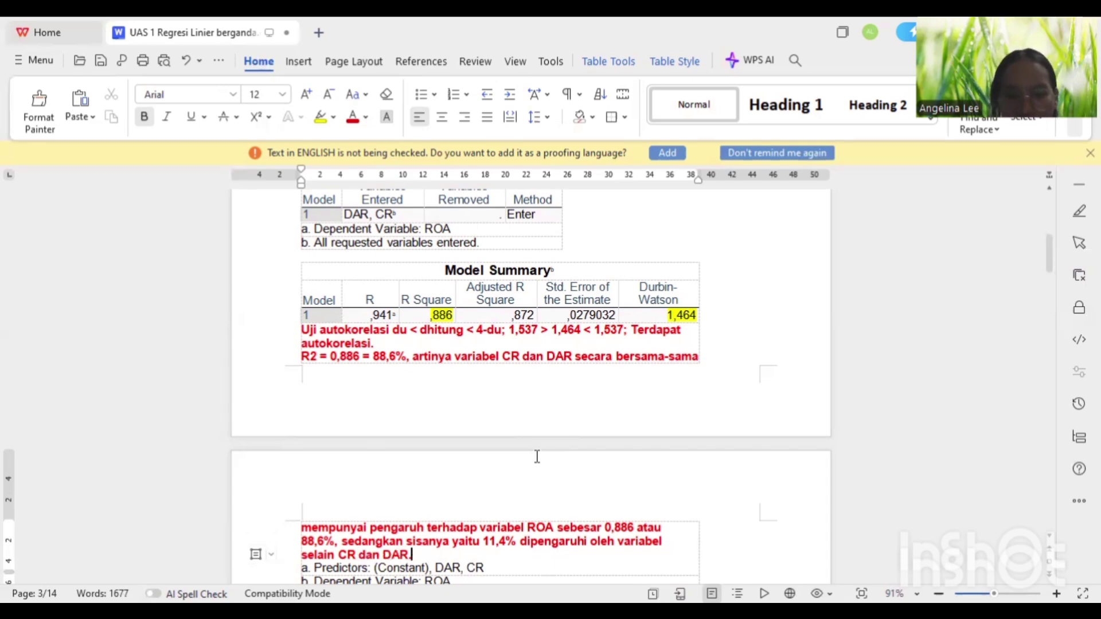
Add "Atau" on its own line below the R2 interpretation and start a new line under it.
key("Return")
type("ATA")
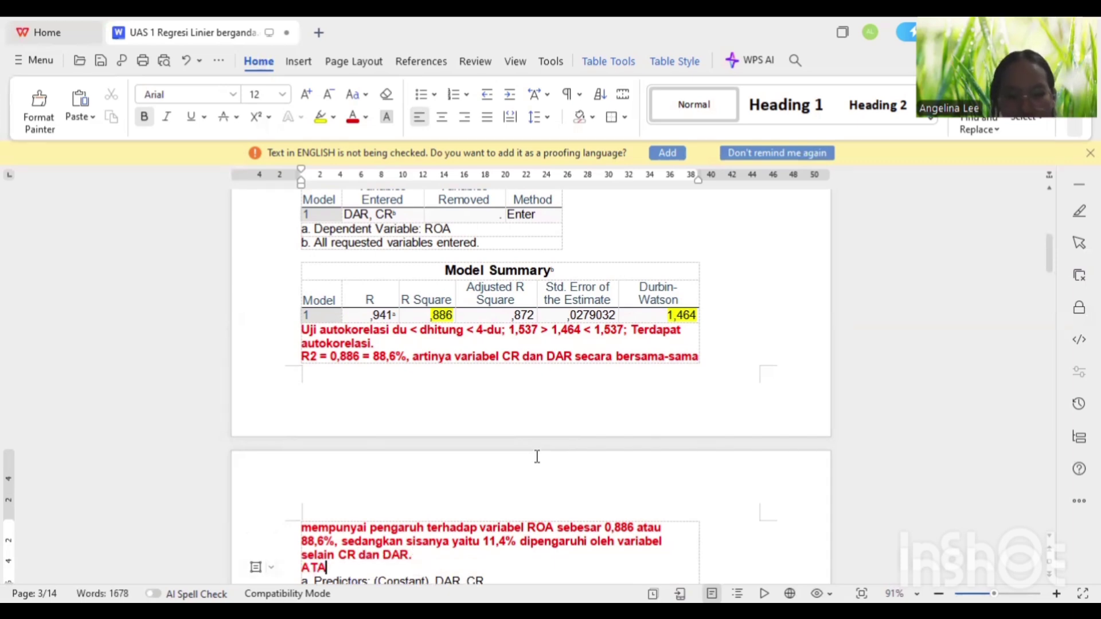
key("BackSpace")
key("BackSpace")
type("tau")
key("Return")
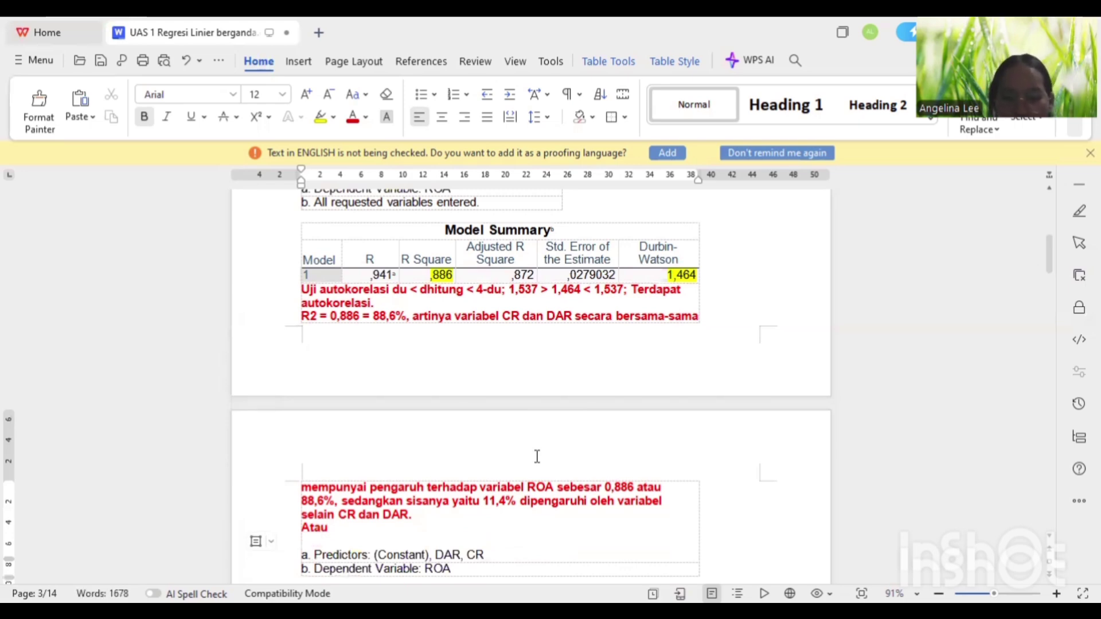
Begin the alternative R2 interpretation below "Atau" with "Perubahan-perubahan yang terjadi pada variabel ROA, harus dijelaskan oleh".
type("Per")
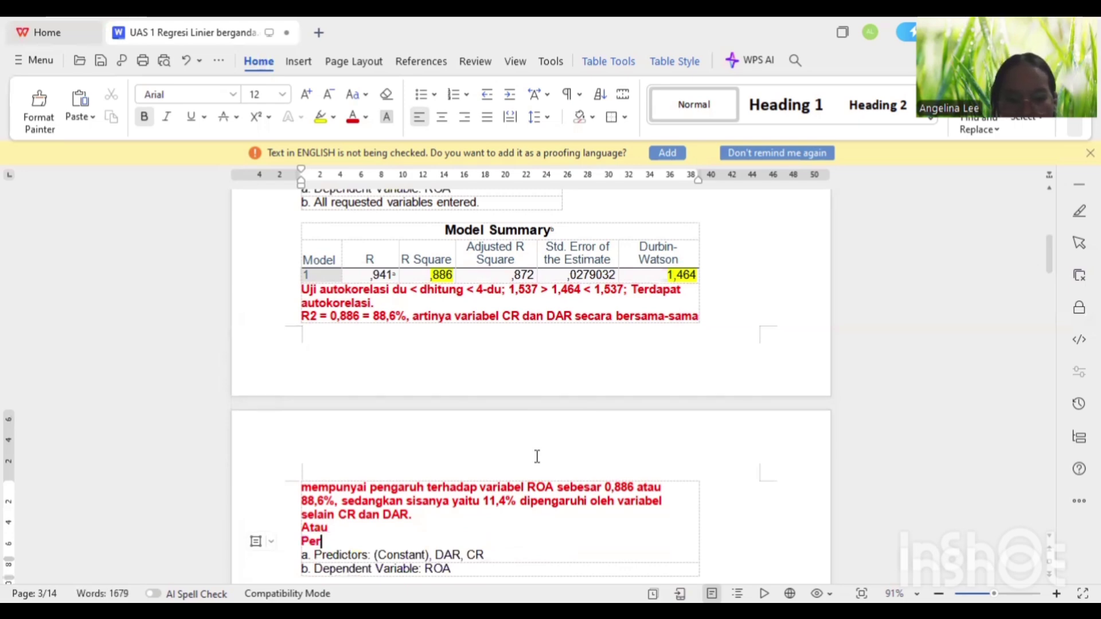
type("uabahan")
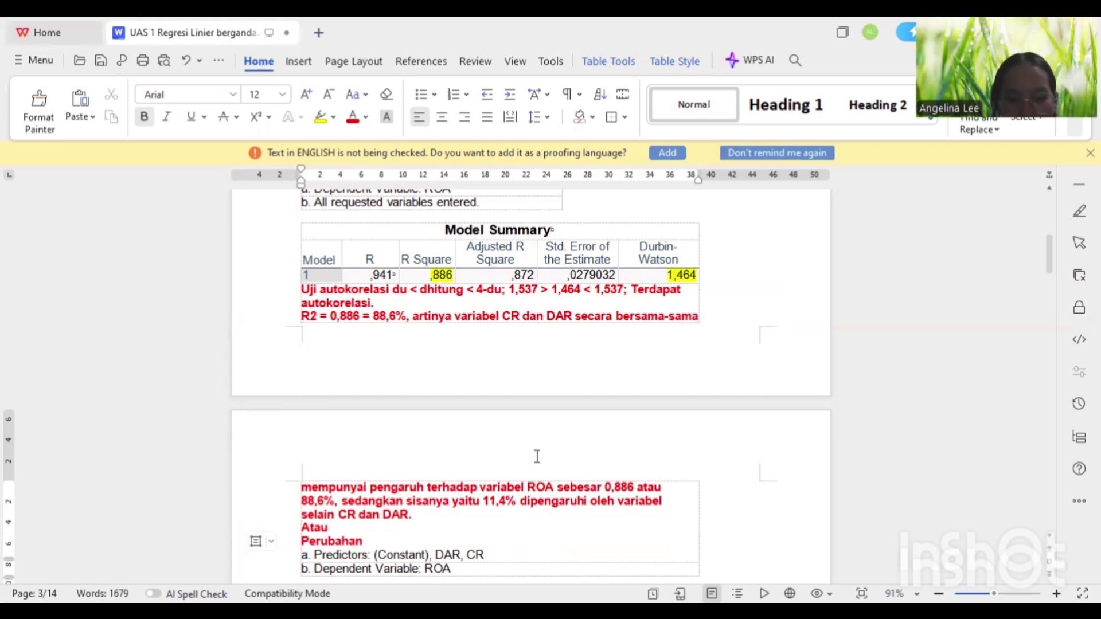
type("-perubahan yan")
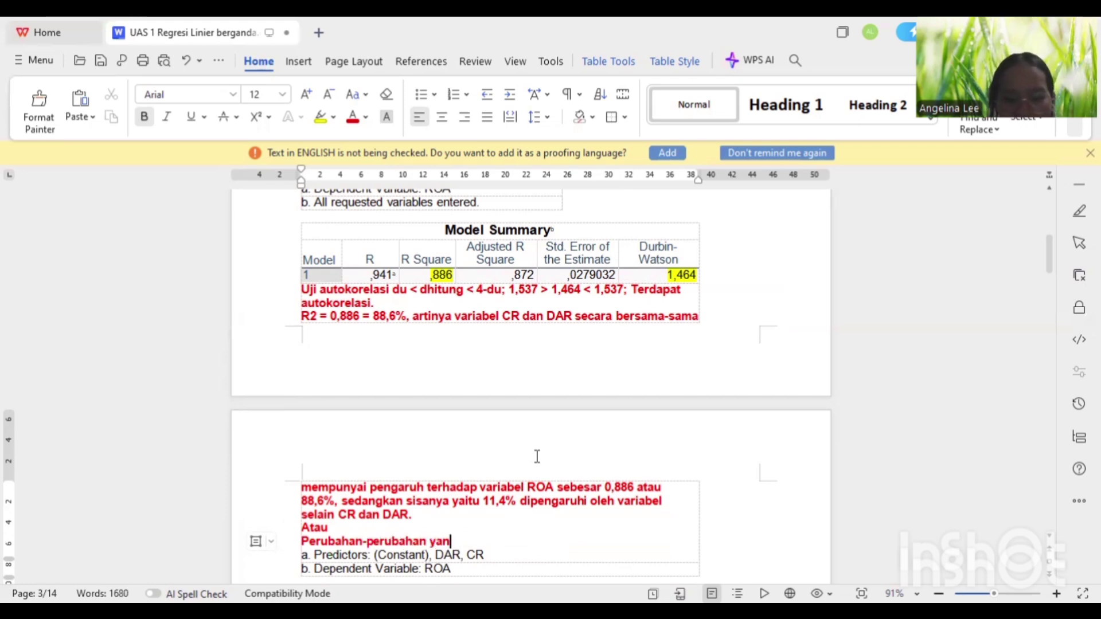
type("g terjadi pada")
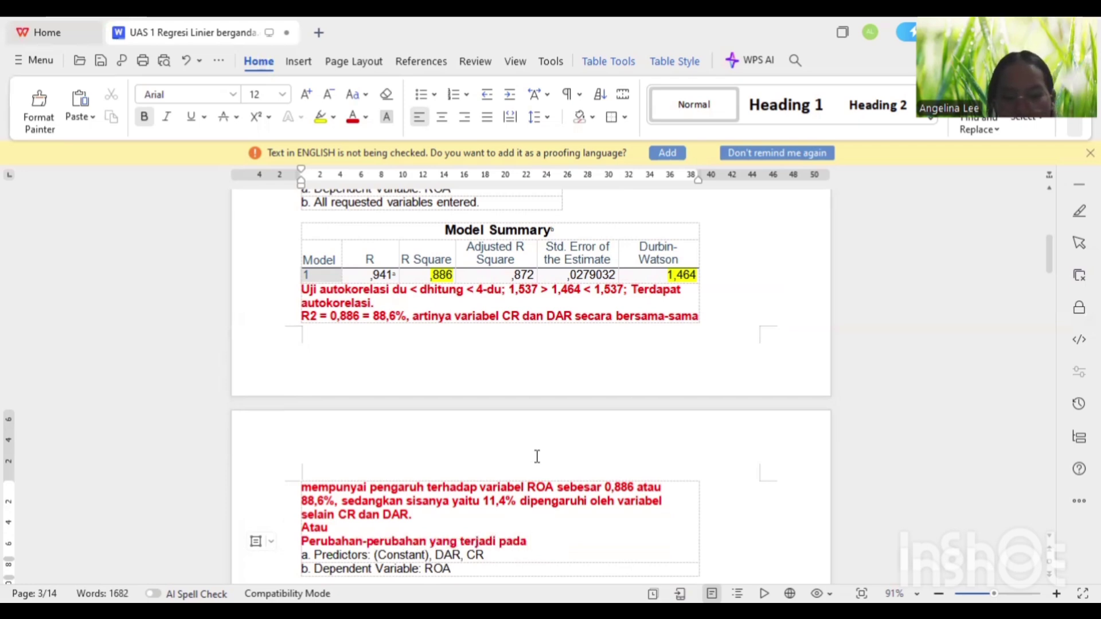
type(" variabe")
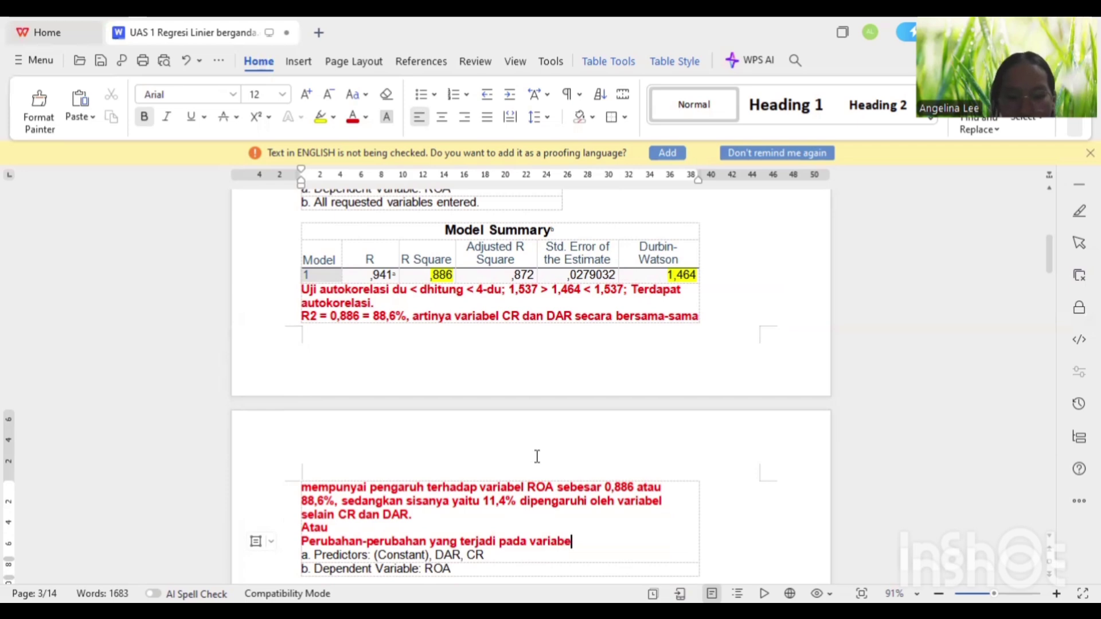
type("l ROA, h")
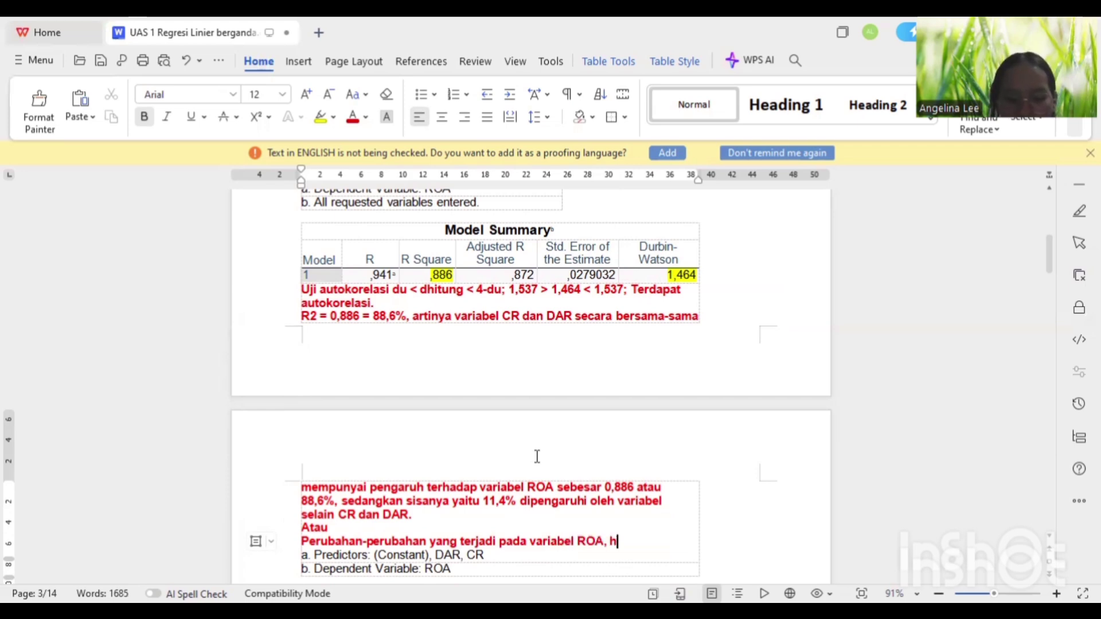
type("arus dijelaskan oleh")
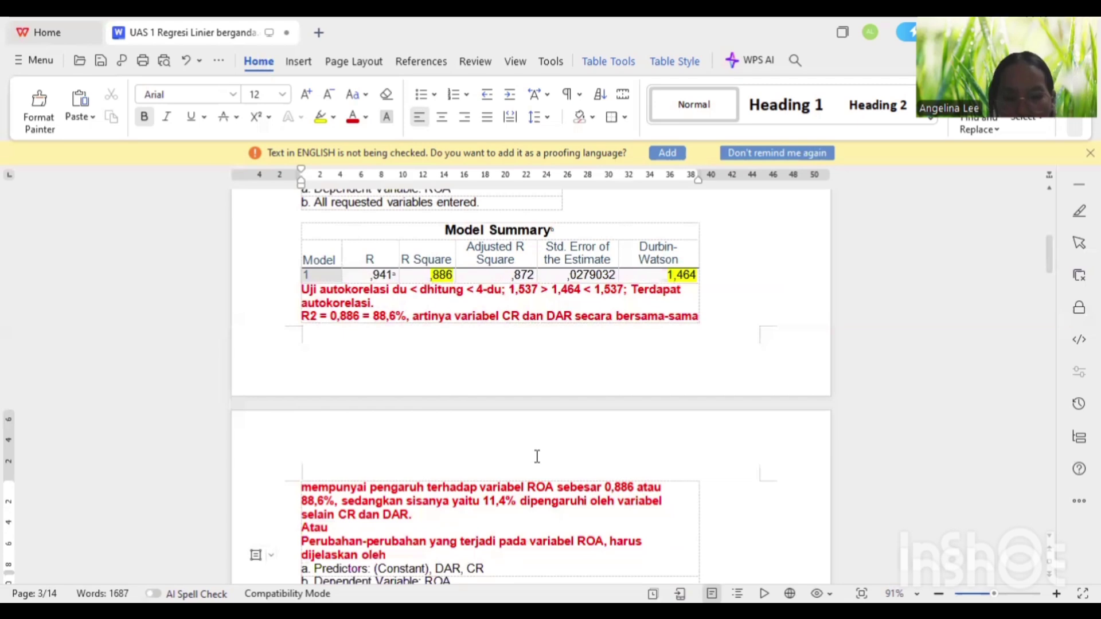
Continue the alternative interpretation with "variabel CR dan DAR secara bersama-sama sebesar 0,886 atau 88,6%".
type(" variabel C")
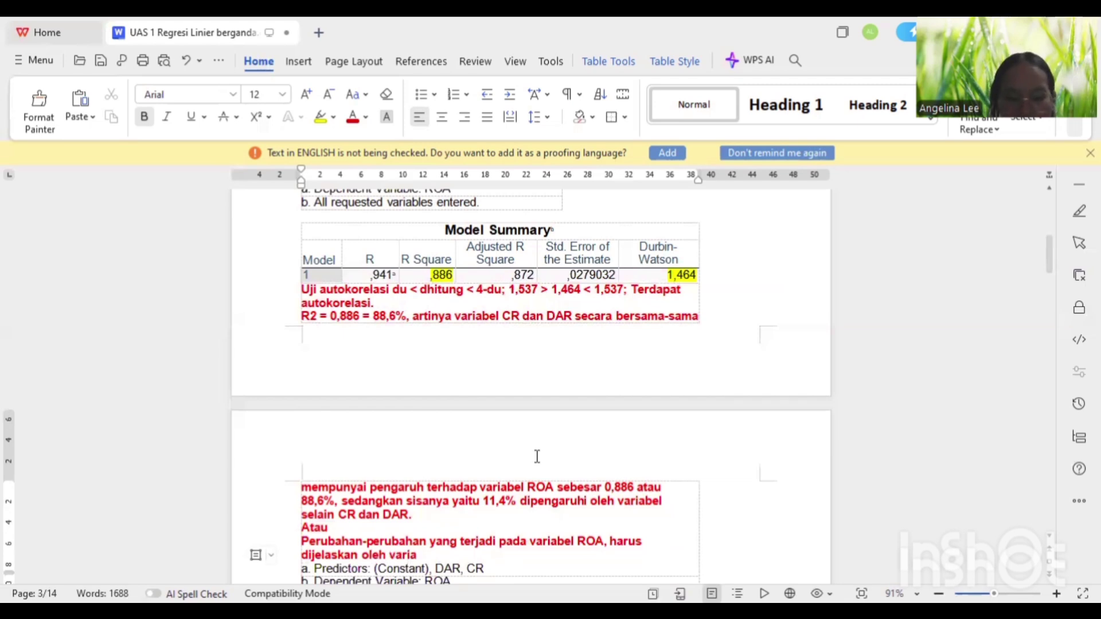
type("dan ")
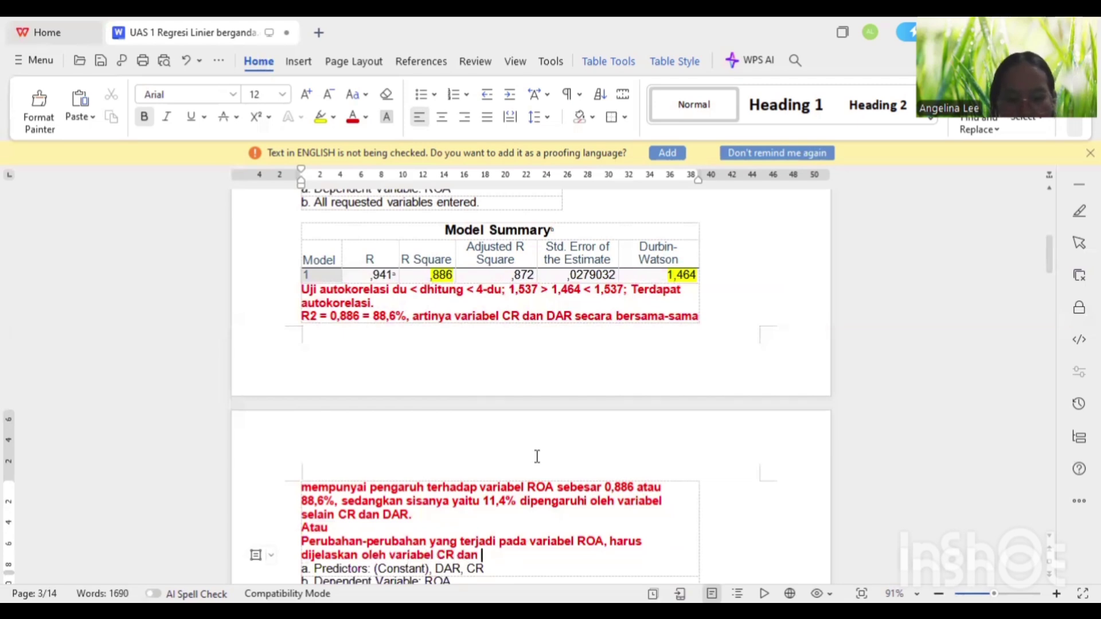
type("DAR secara")
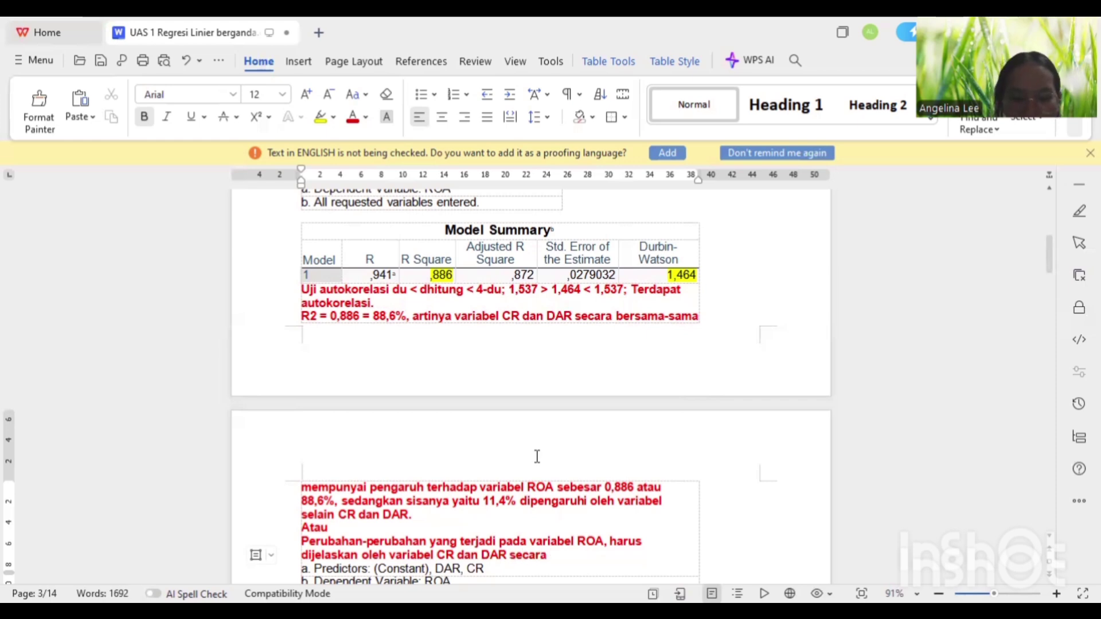
type(" bersama-")
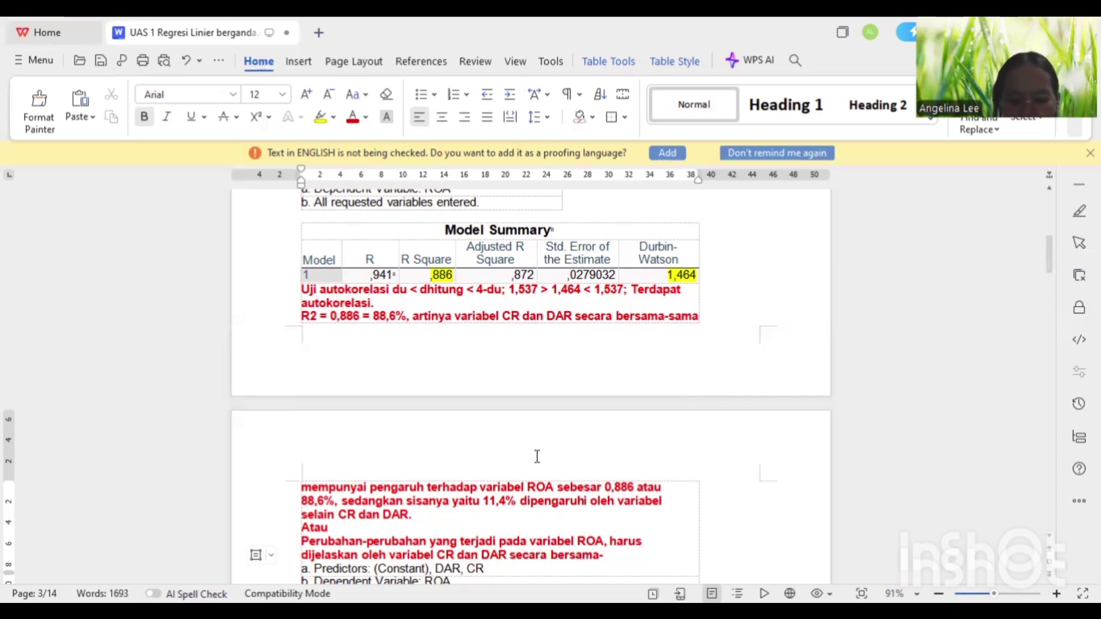
type("sama sebesar")
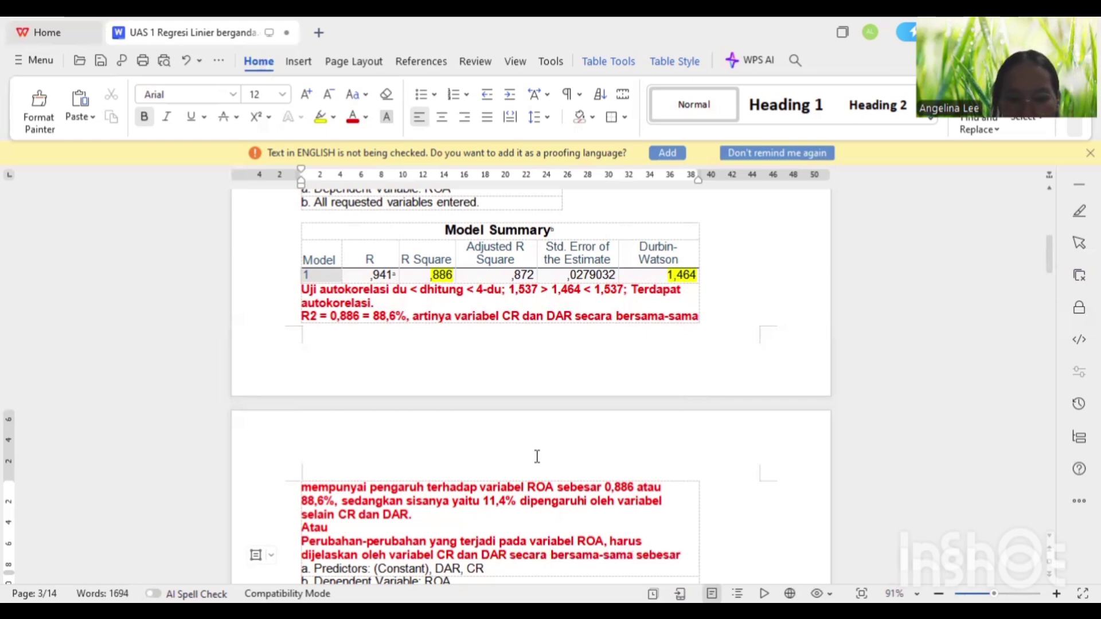
type(" 0,886")
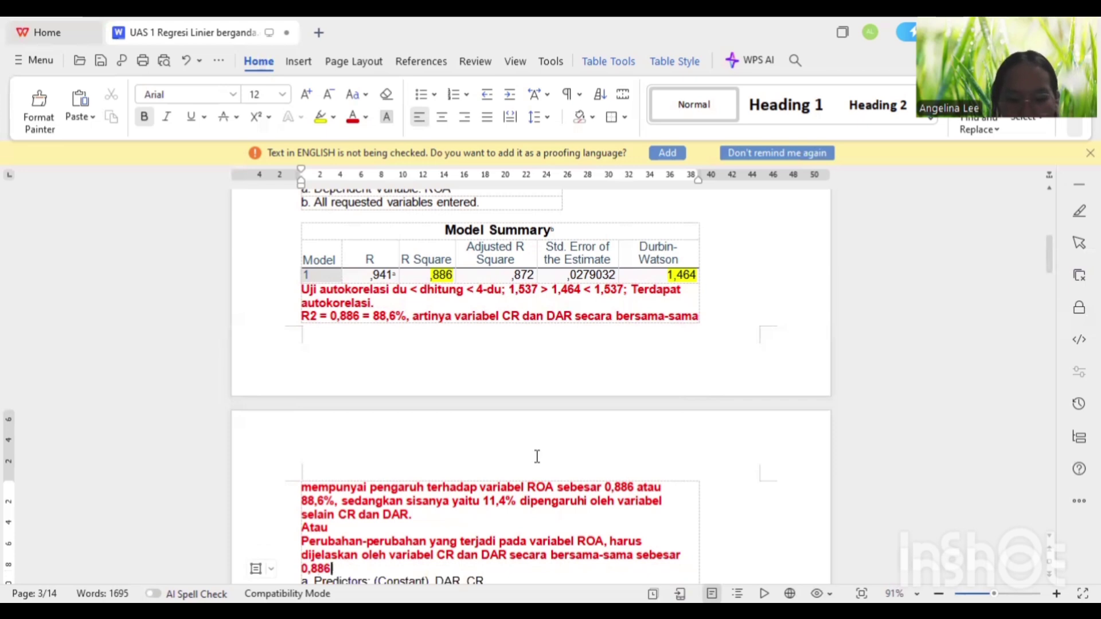
type(" atau 88,6")
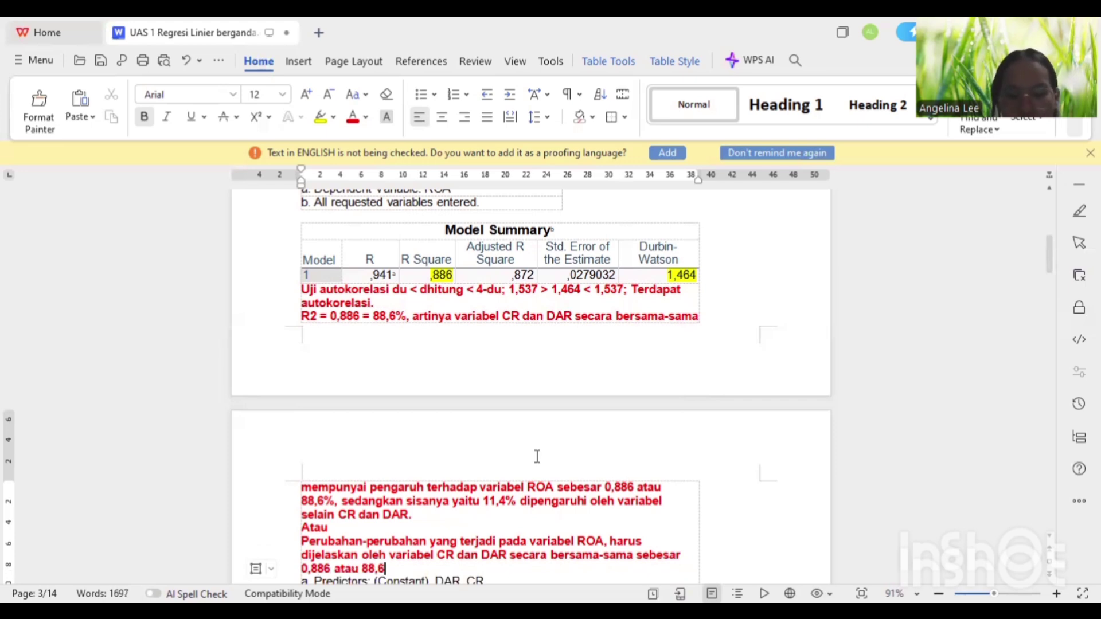
type("%")
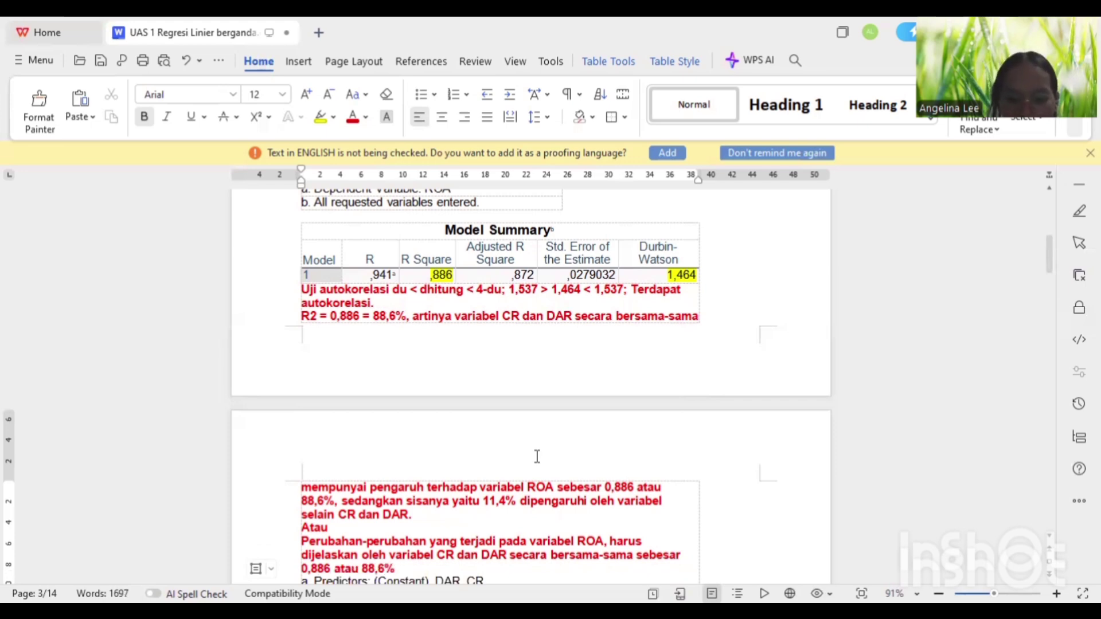
Continue the alternative R2 interpretation after "88,6%" with ", sedangkan sisanya yaitu 11,4%".
type(",")
type(", sedangkan ")
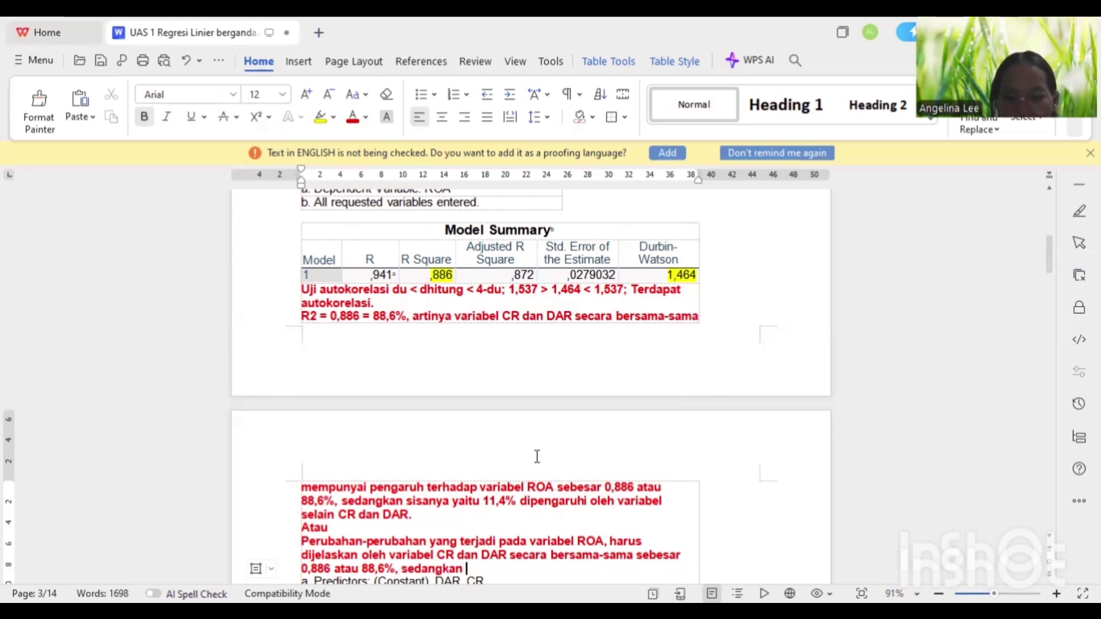
type("sisanya ")
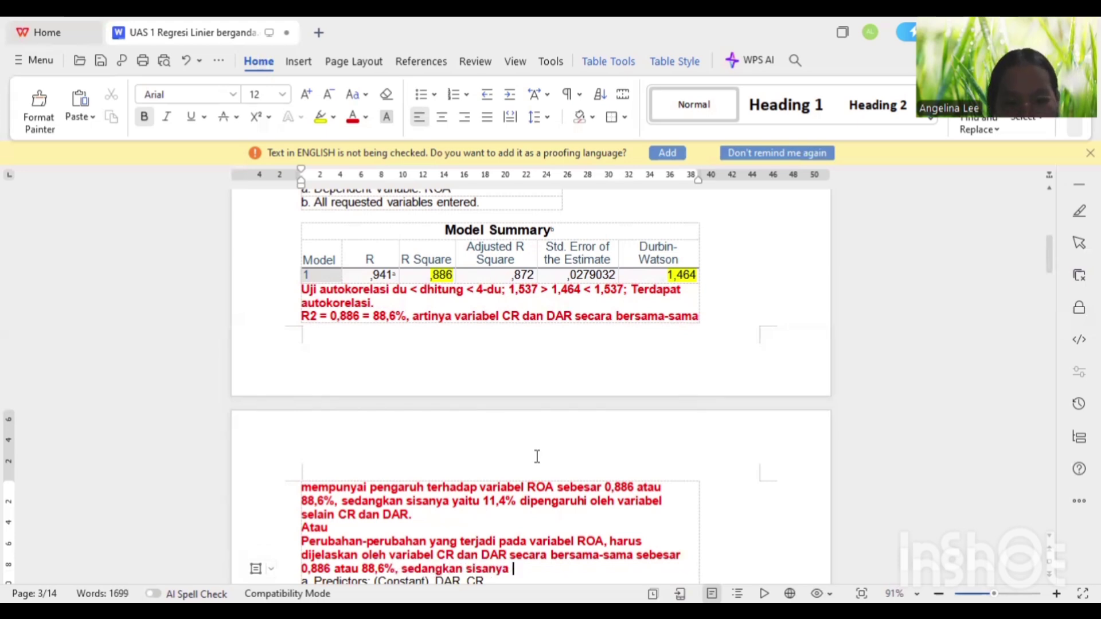
type("yai")
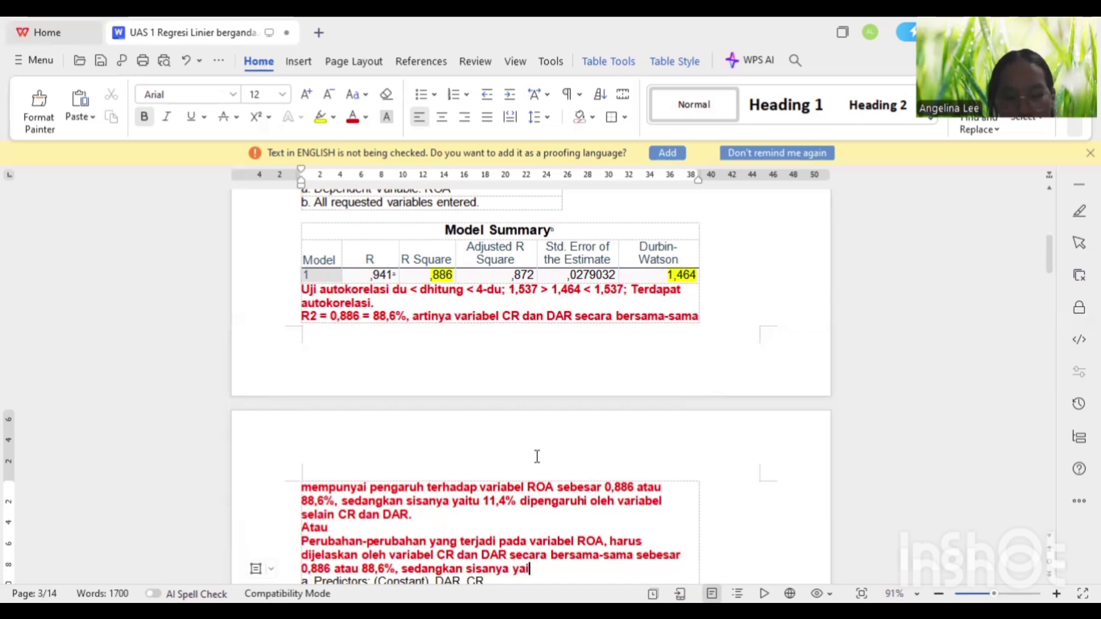
type("tu 11,")
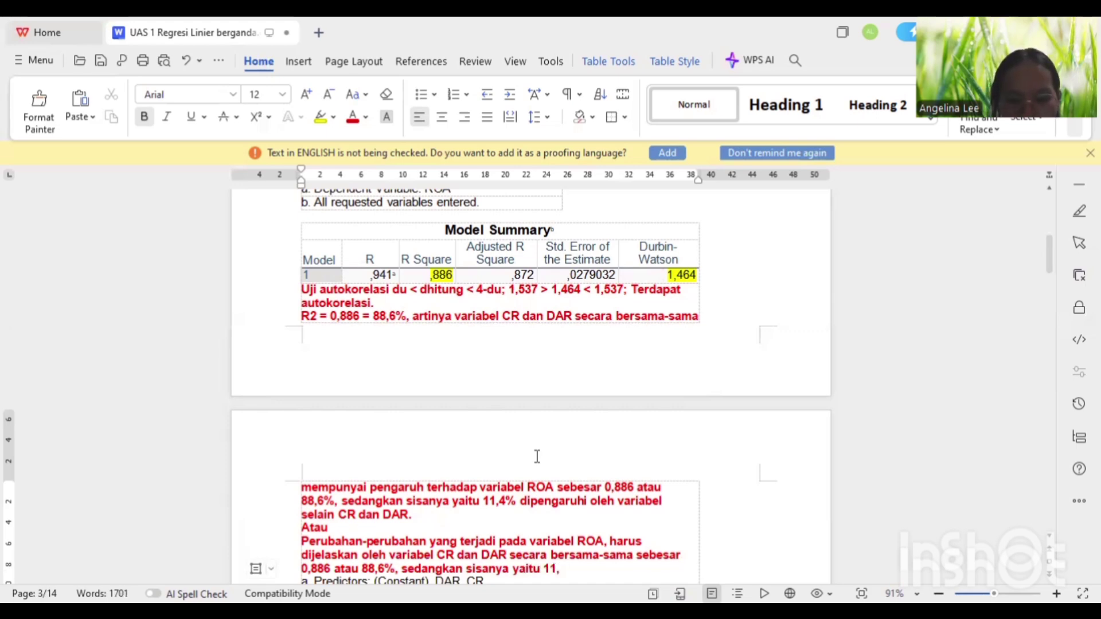
type("4%")
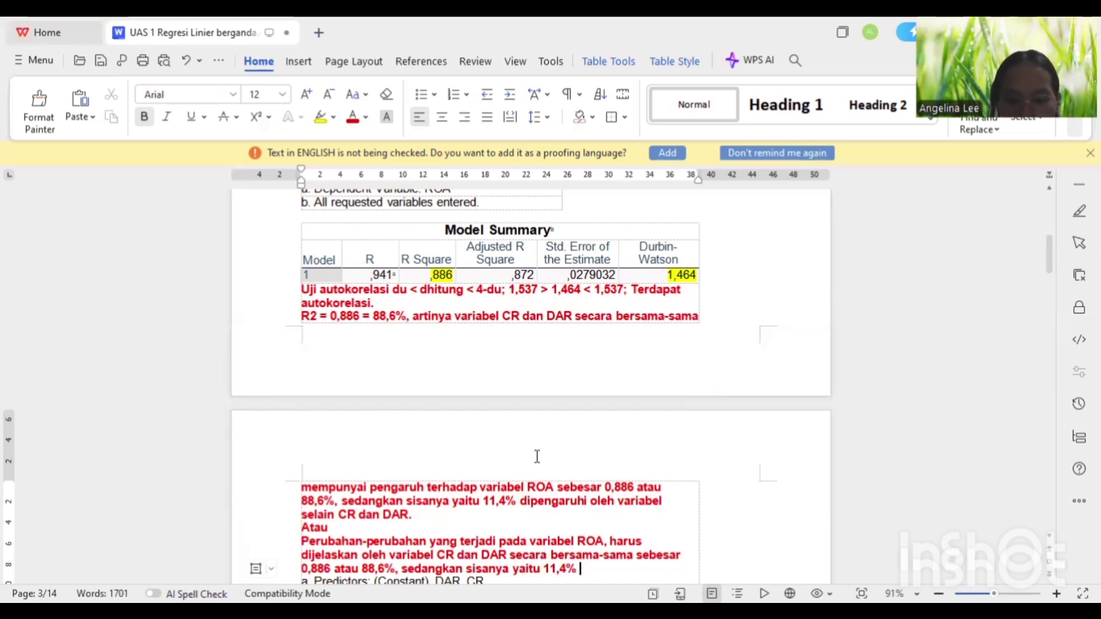
Complete the alternative interpretation's sentence with "harus dijelaskan oleh variabel lain selain CR dan DAR.".
type(" har")
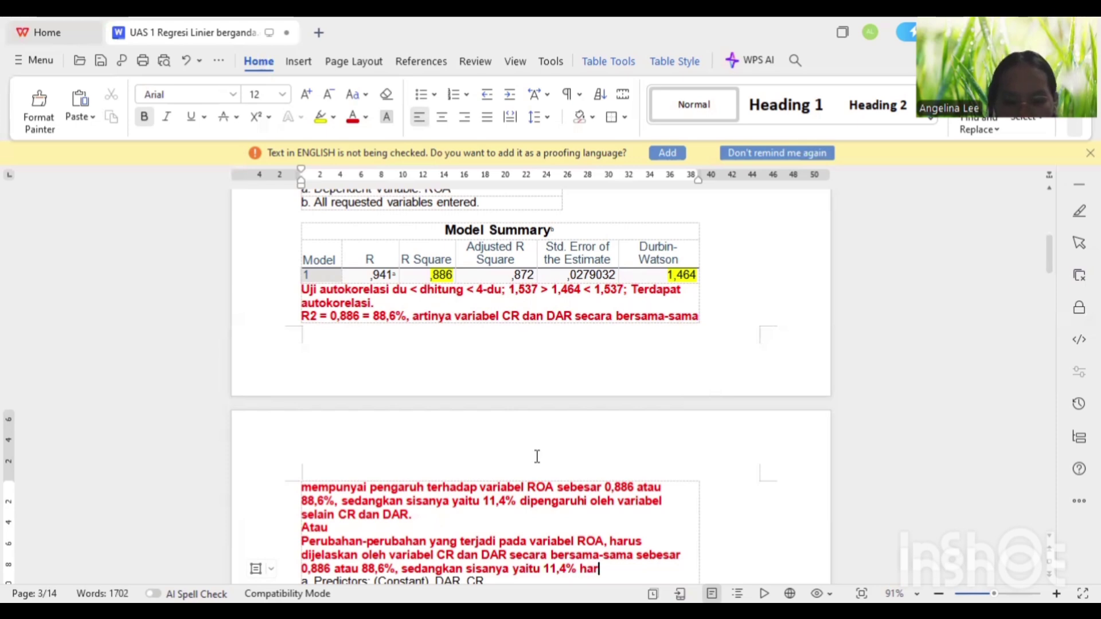
type("us dije")
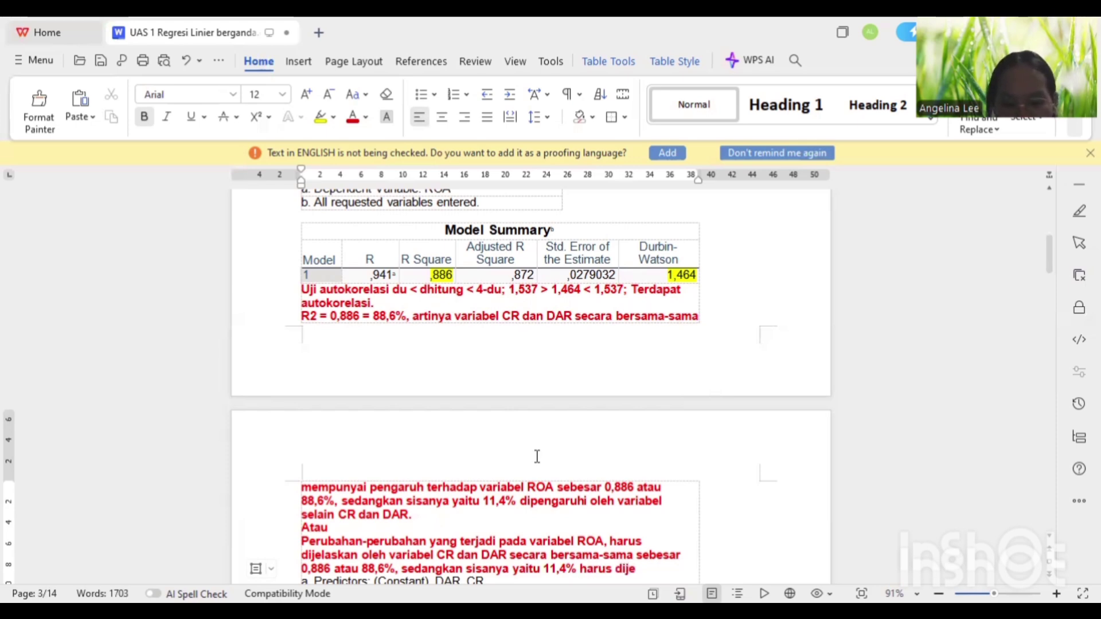
type("laskan oleh variabel ")
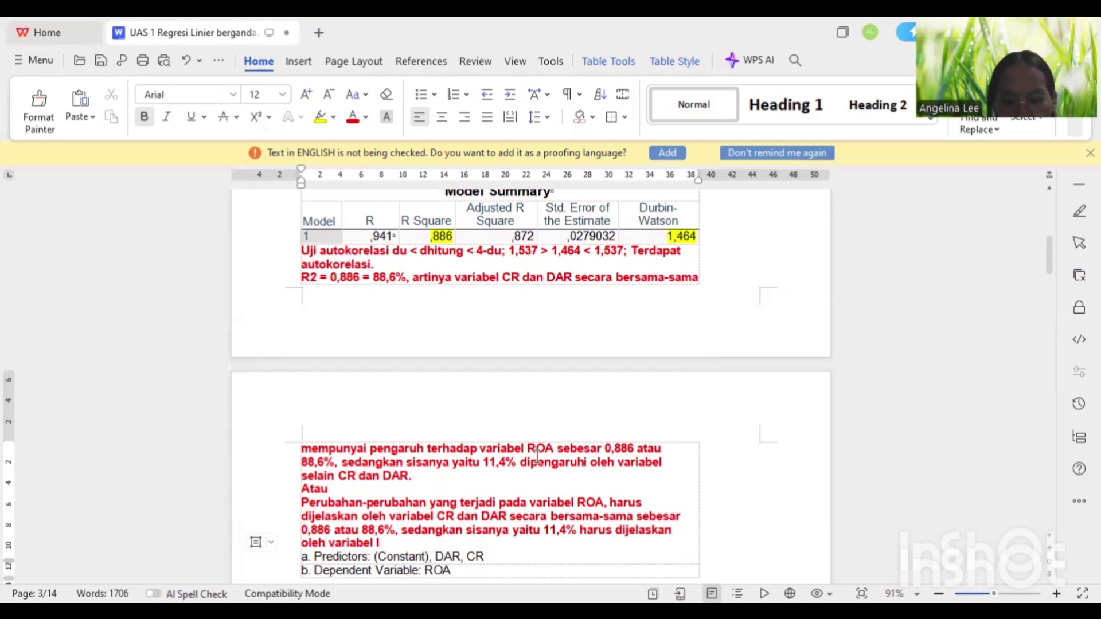
type("lain se")
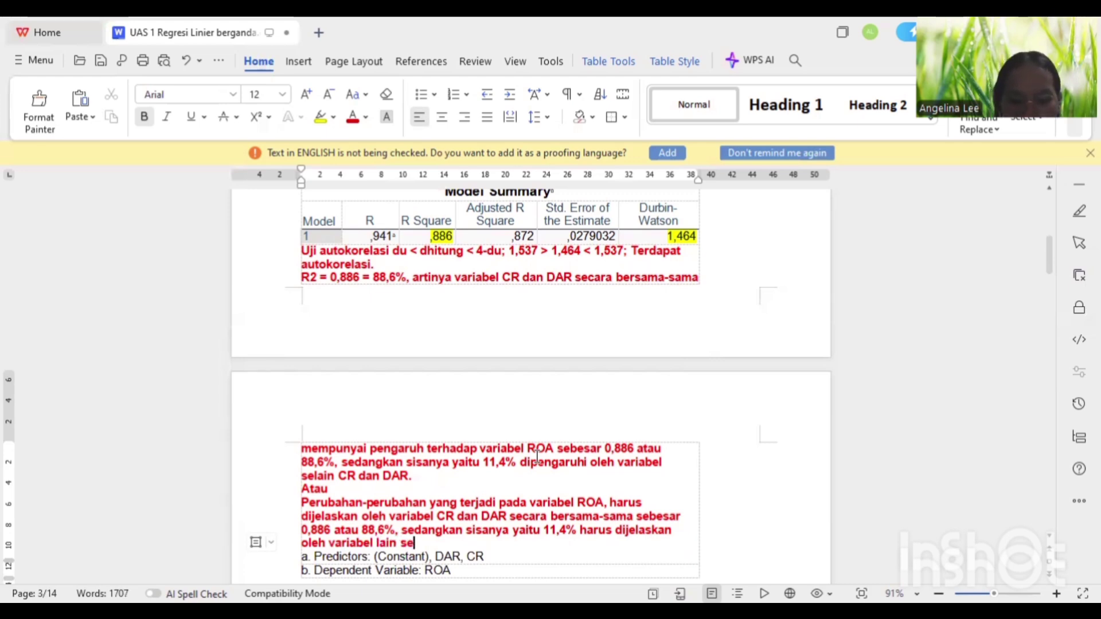
type("lain CR dan")
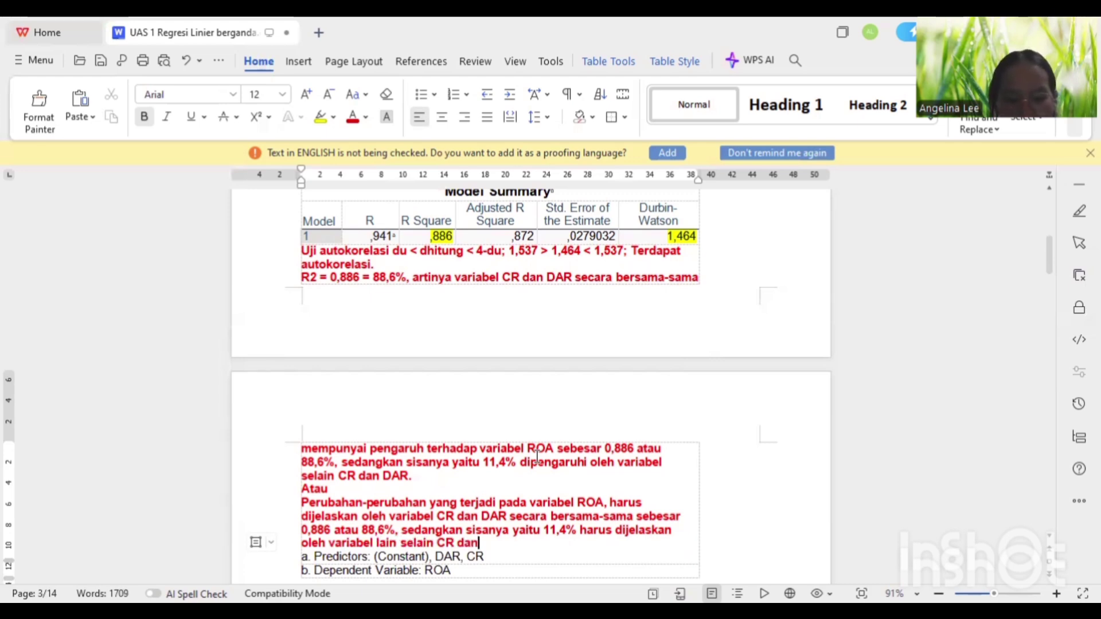
type(" DAR")
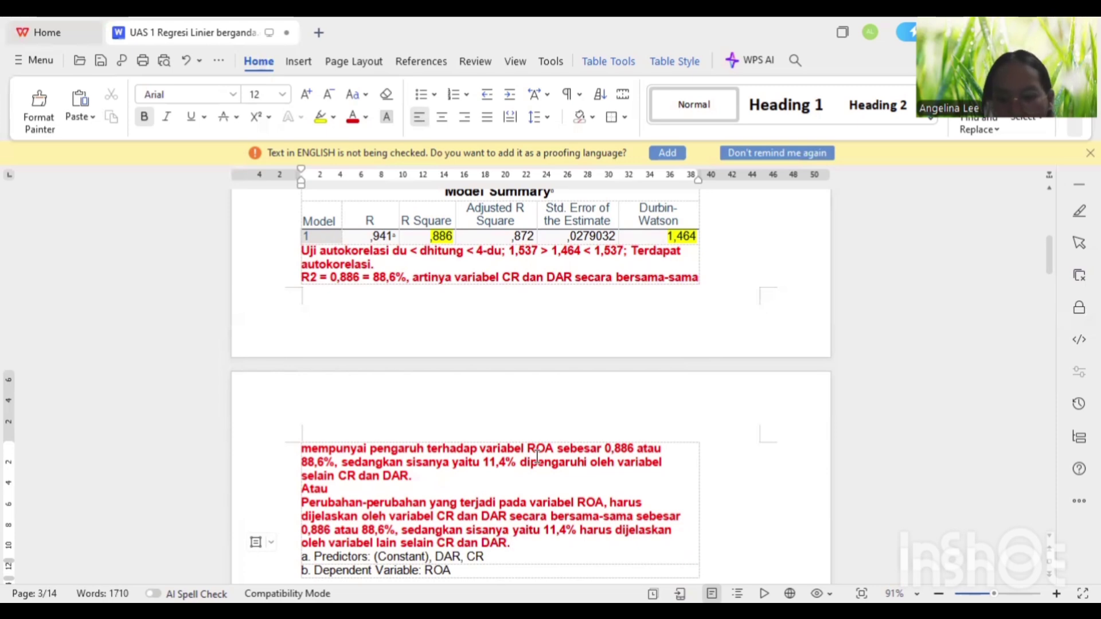
Add the concluding sentence "Sehingga bisa dikatakan model regresi bagus." to the end of the alternative R2 interpretation.
type(". seh")
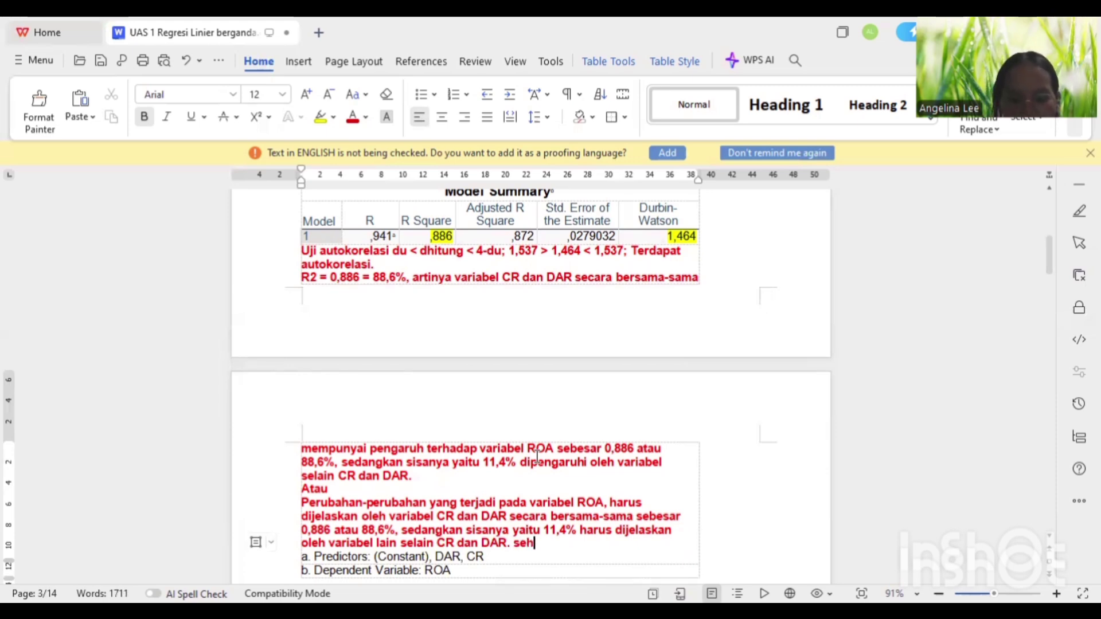
type("ingga")
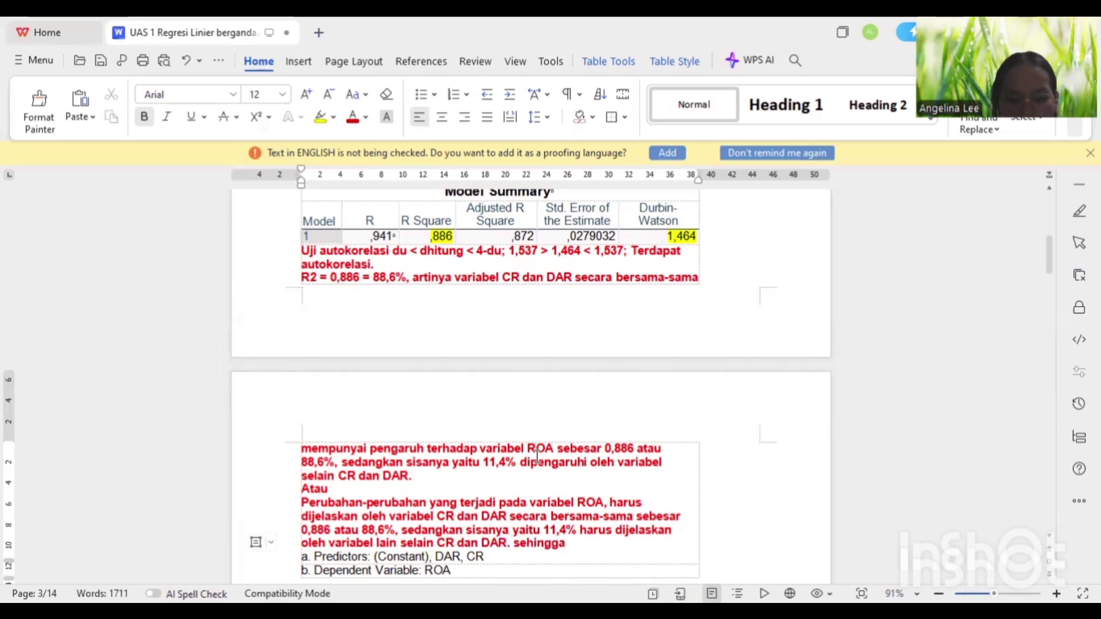
type(" bisa dikatakan ")
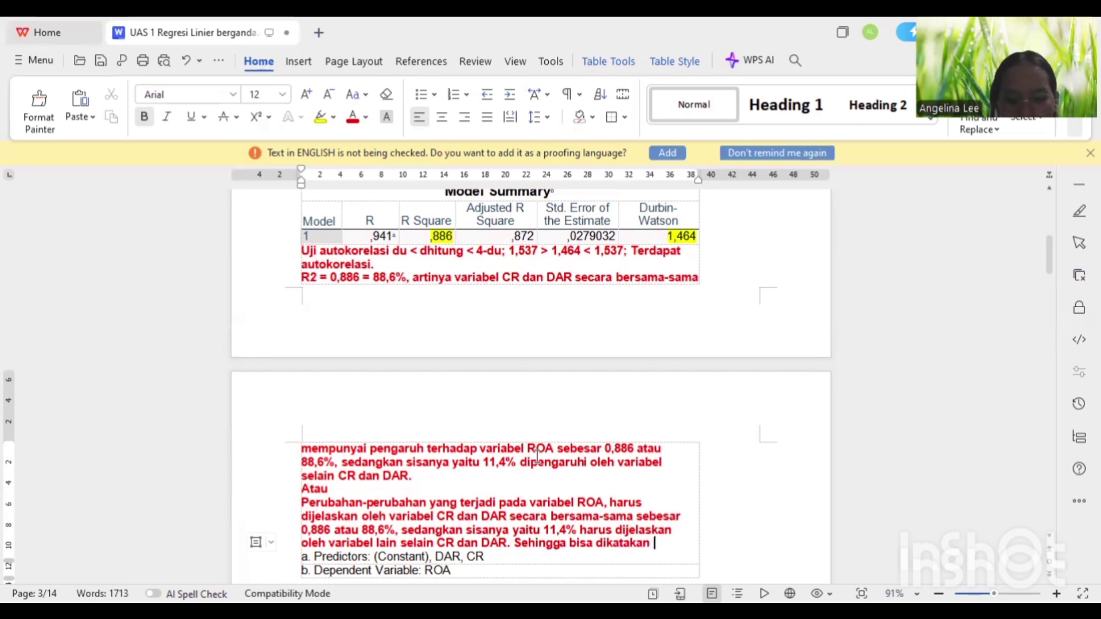
type("model regresi")
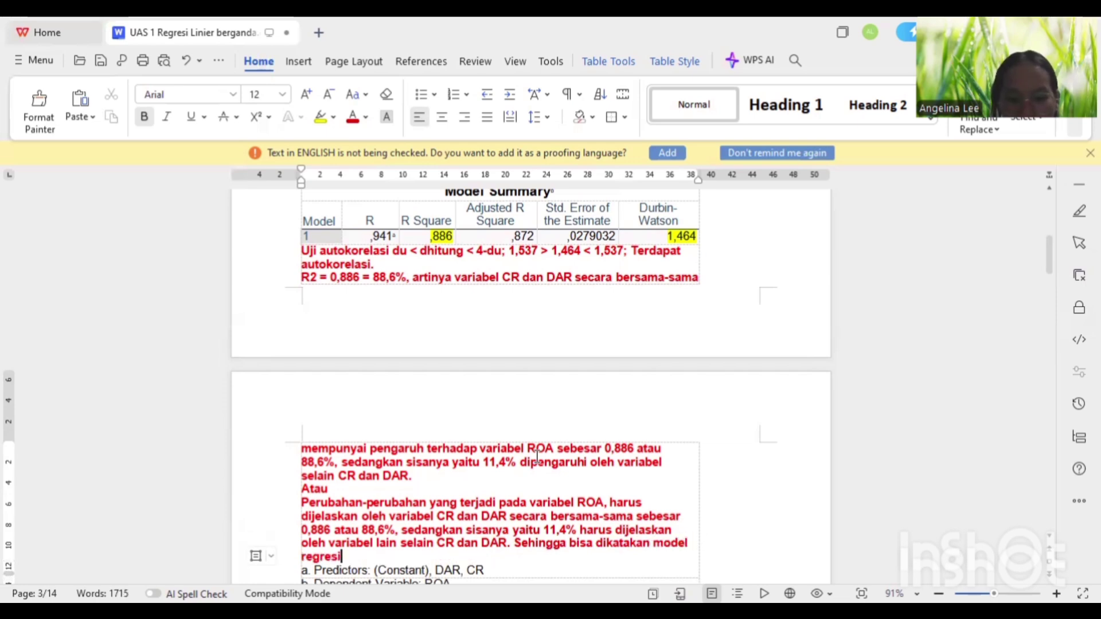
type(" bagi")
key("BackSpace")
type("us")
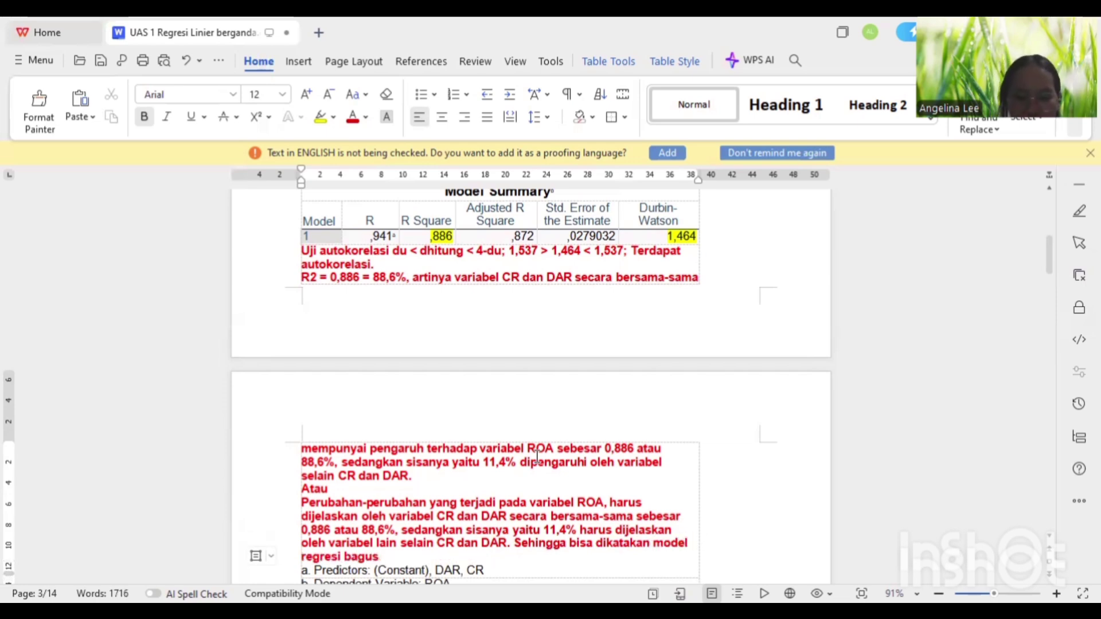
type(".")
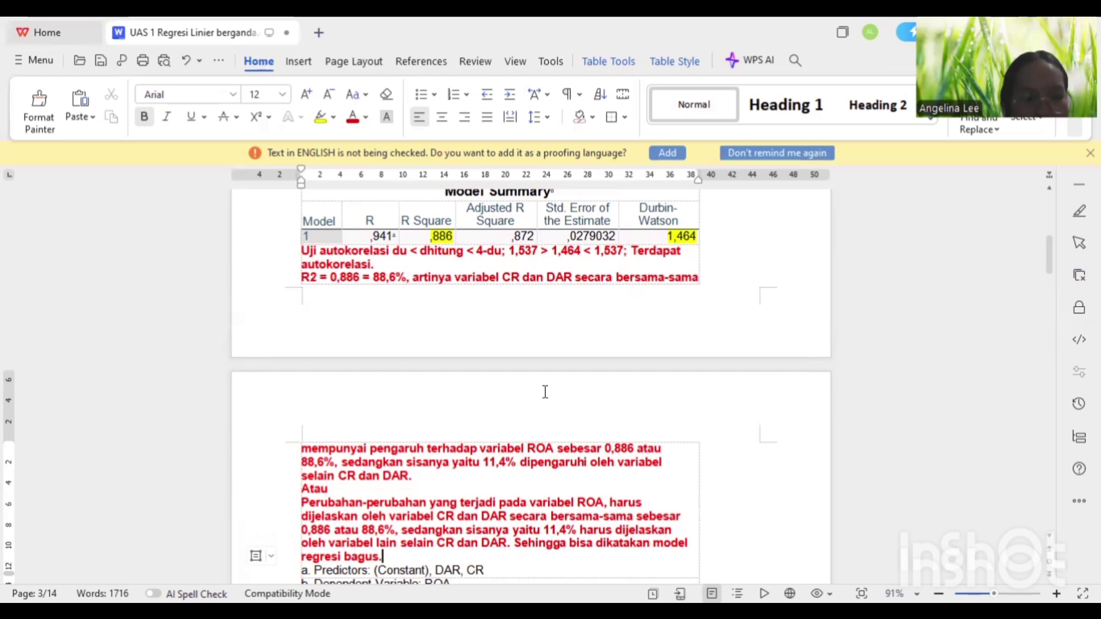
Review the annotated output from the first Regression notes through the Park and Glejser test sections, checking the tables and written interpretations.
scroll(545, 392, "up", 5)
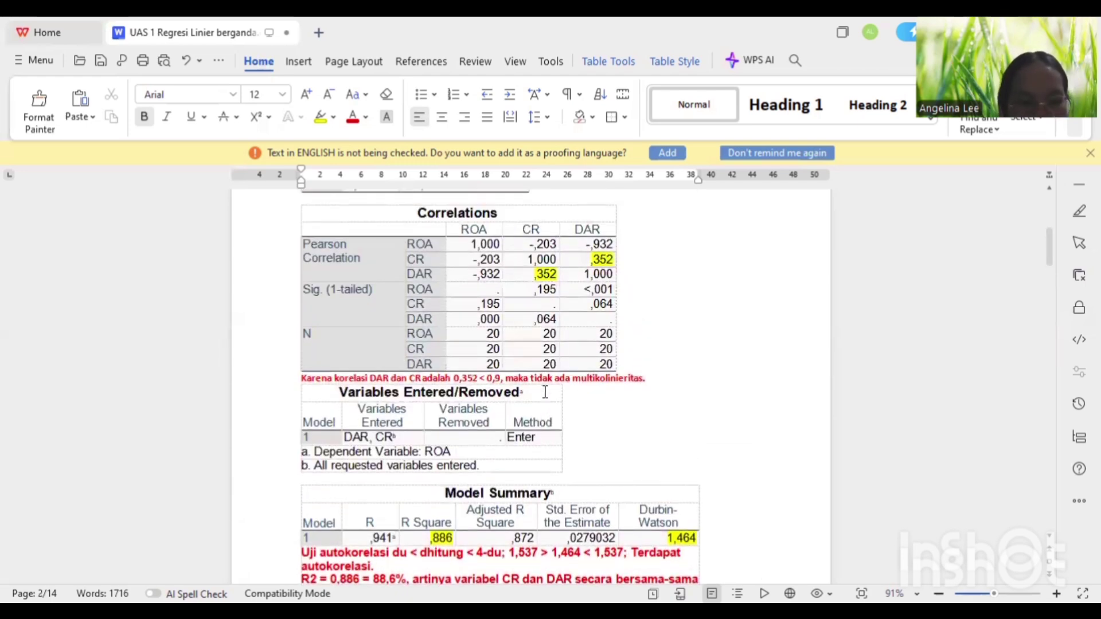
scroll(545, 392, "up", 6)
scroll(545, 392, "down", 7)
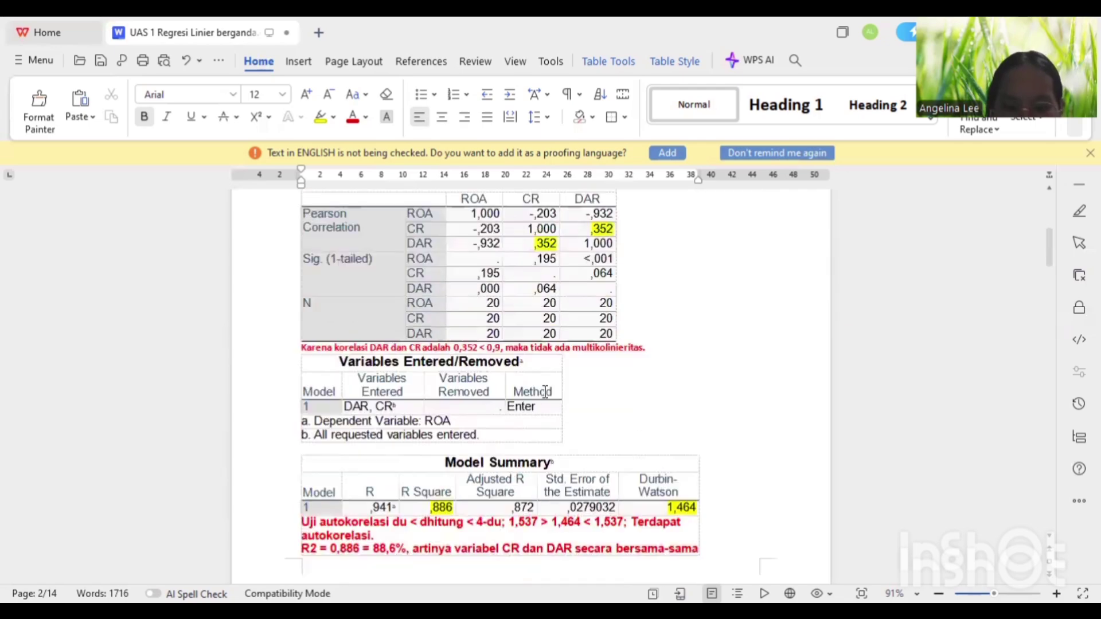
scroll(545, 392, "up", 10)
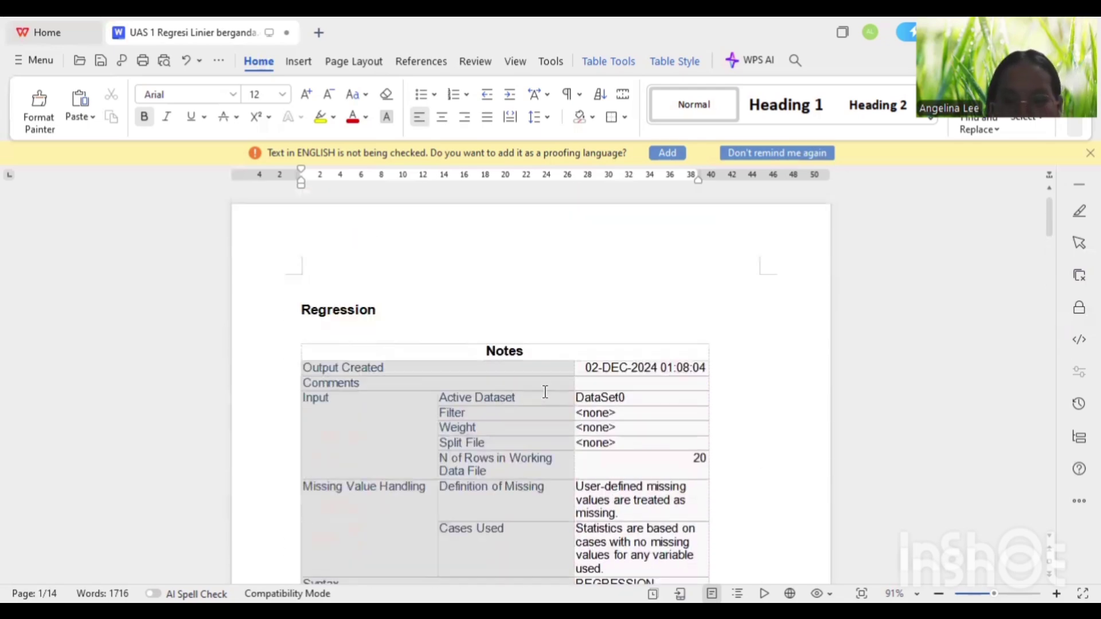
scroll(545, 392, "down", 12)
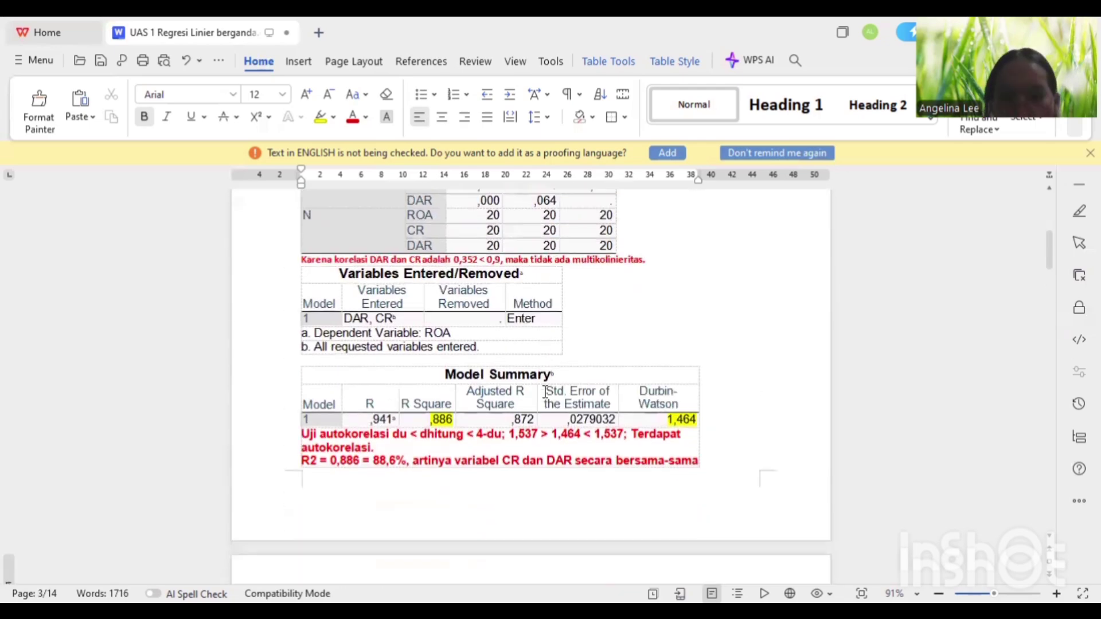
scroll(545, 392, "down", 8)
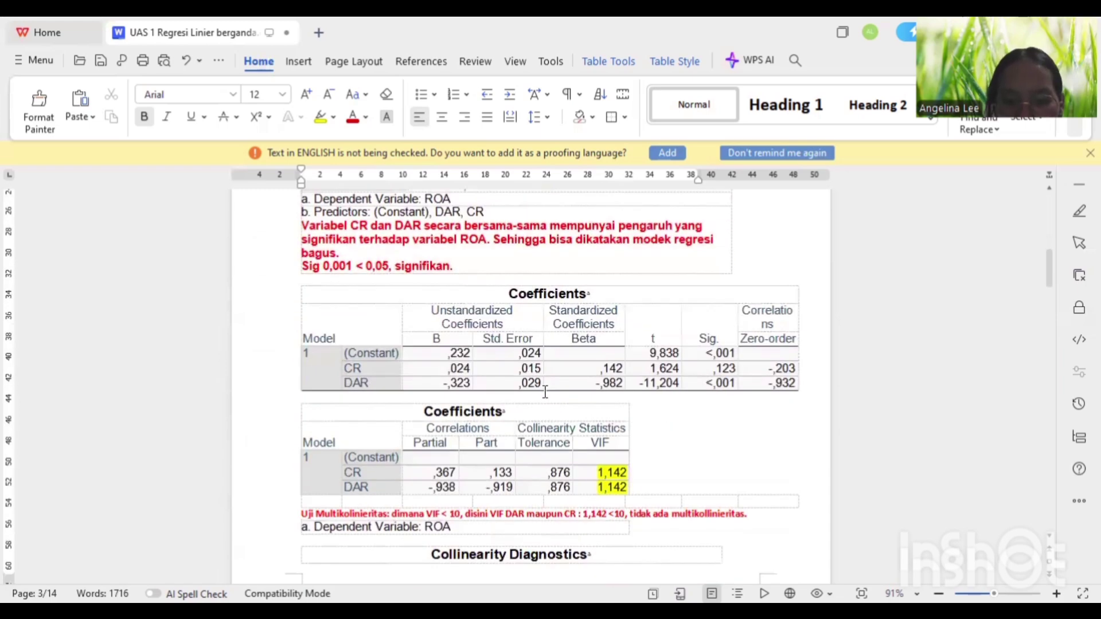
scroll(545, 392, "down", 10)
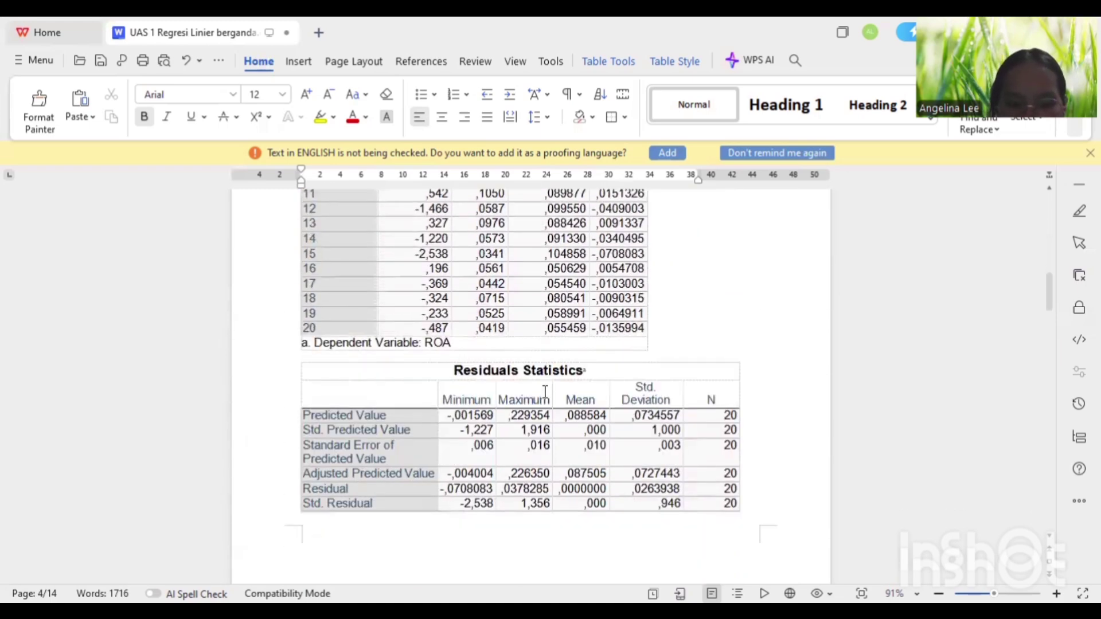
scroll(545, 392, "down", 12)
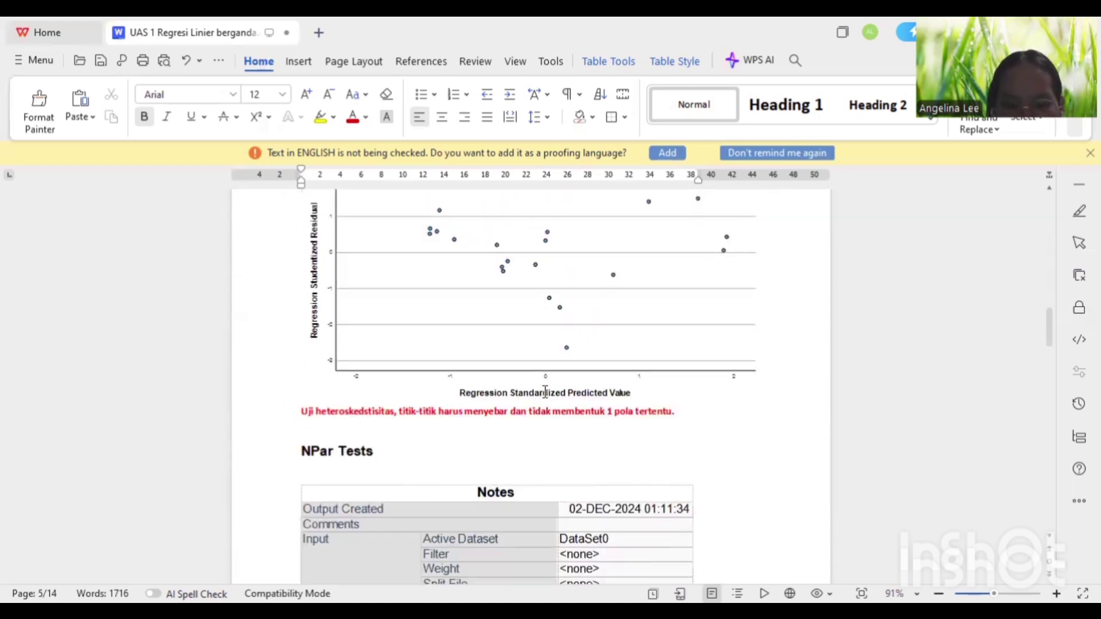
scroll(545, 392, "down", 15)
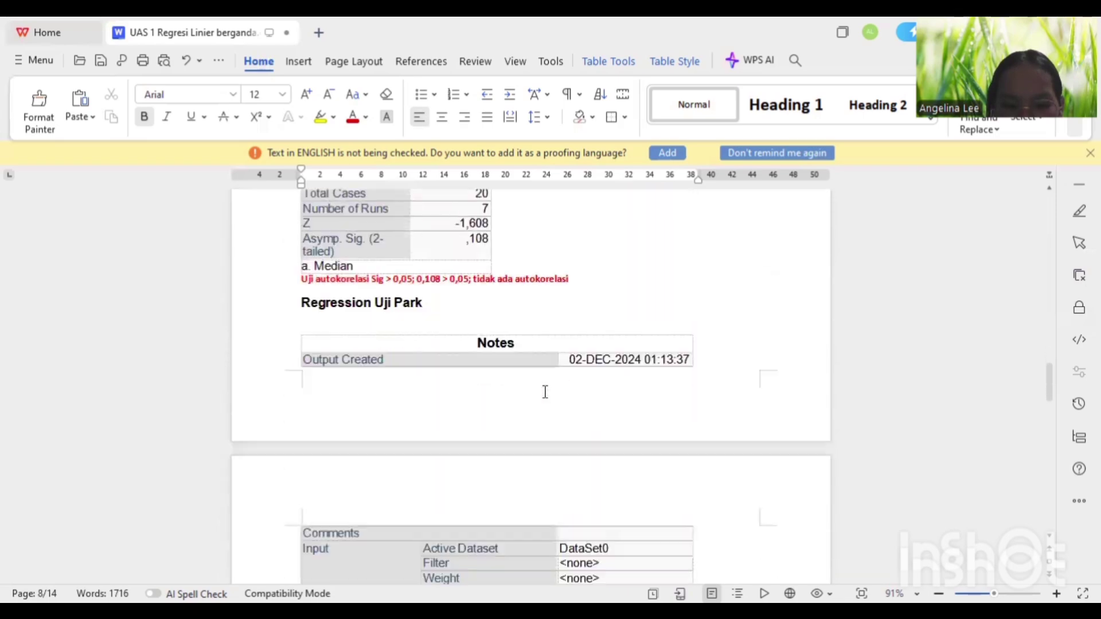
scroll(546, 393, "down", 15)
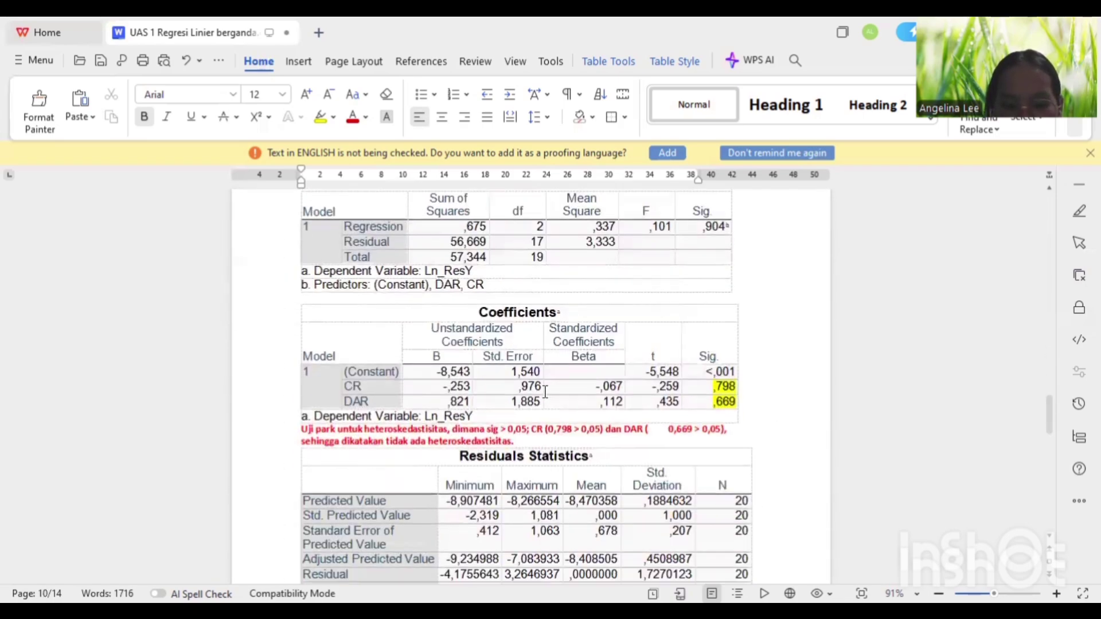
scroll(545, 392, "down", 12)
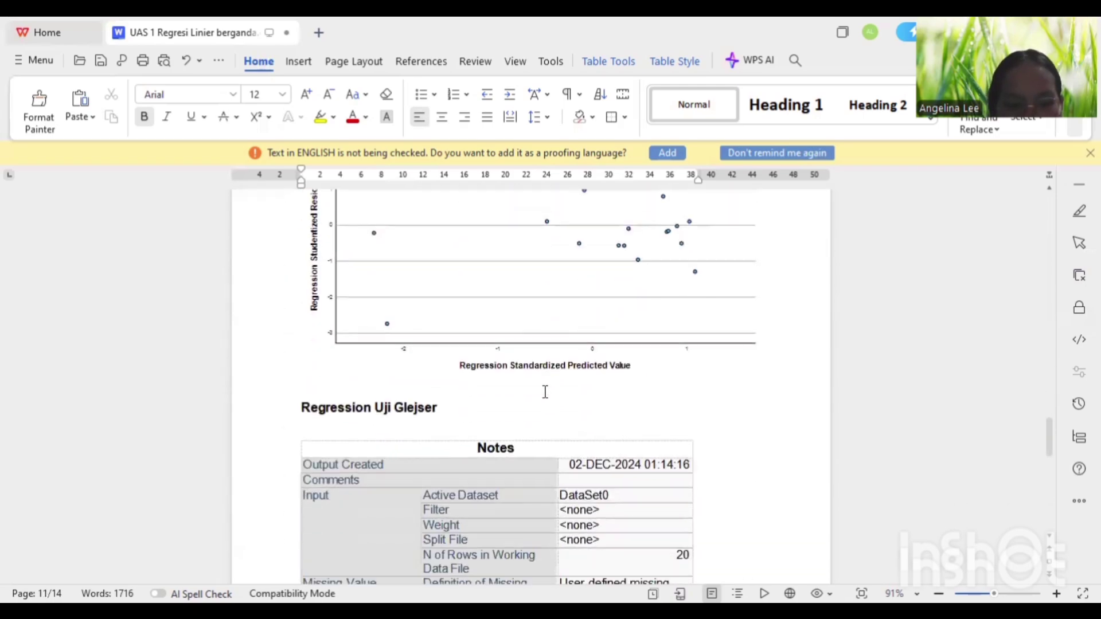
scroll(545, 392, "down", 15)
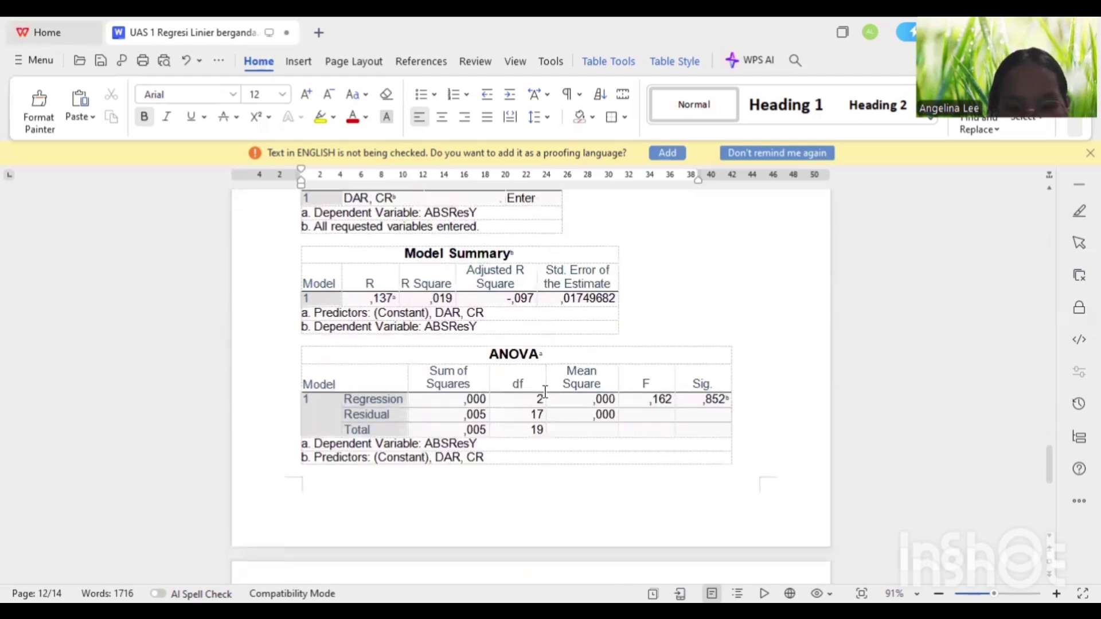
scroll(545, 392, "down", 10)
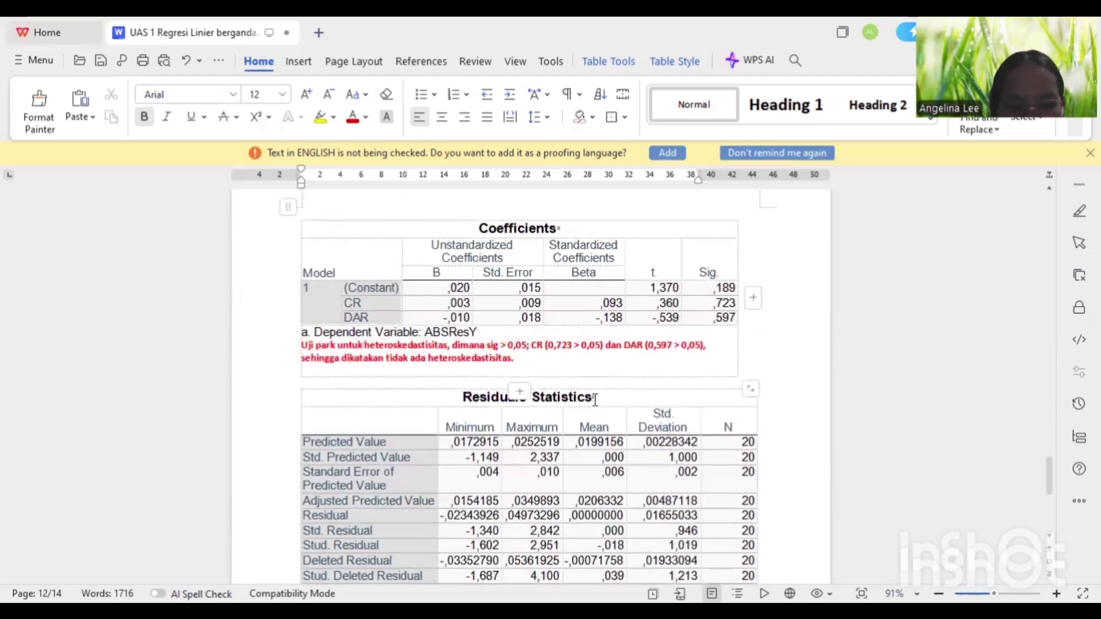
scroll(595, 400, "down", 1)
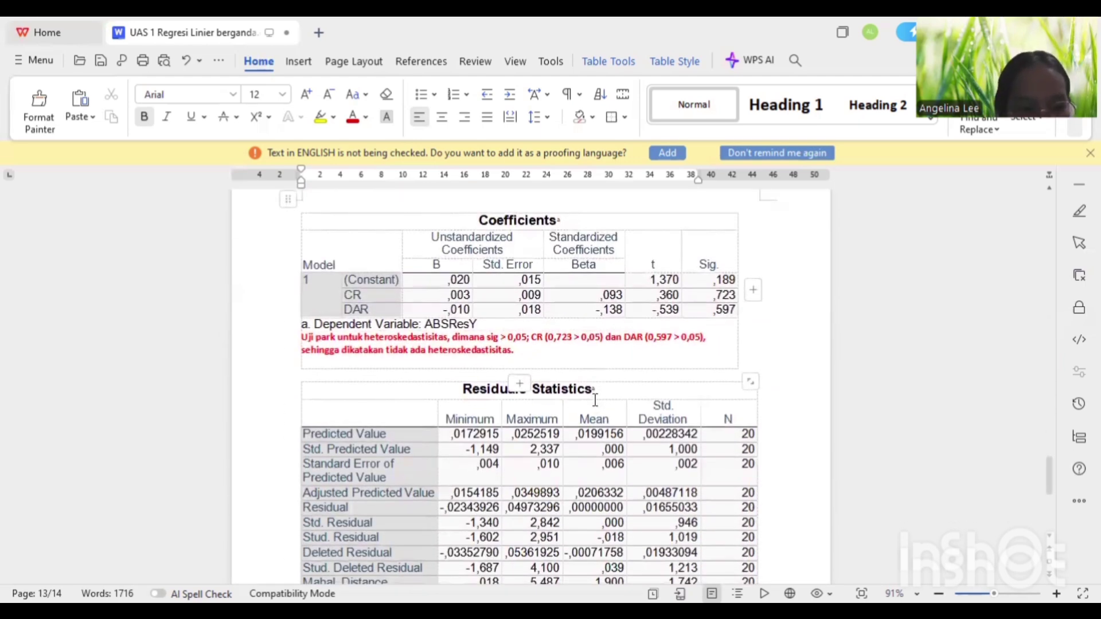
scroll(595, 399, "down", 15)
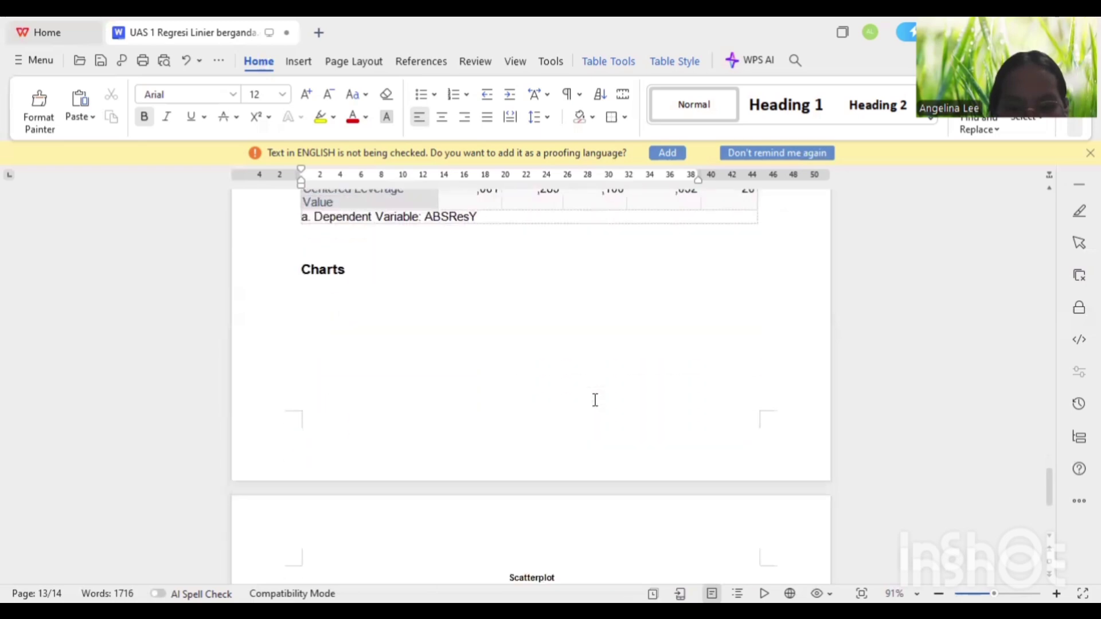
scroll(595, 399, "up", 20)
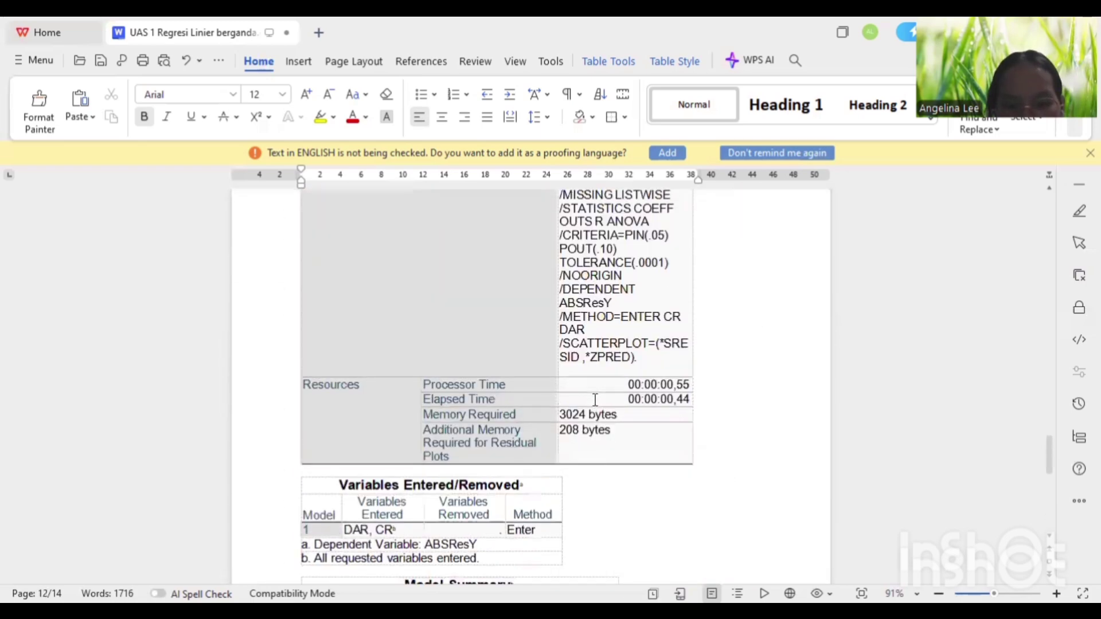
scroll(595, 399, "down", 12)
scroll(595, 400, "up", 4)
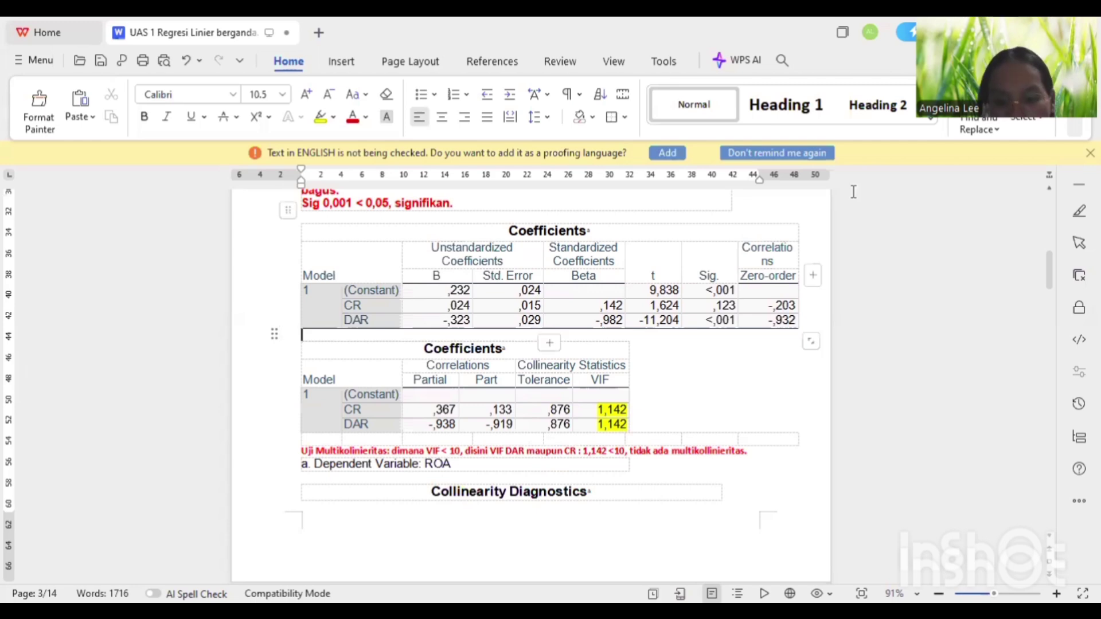
Highlight the Sig. values of CR and DAR in yellow in the ROA regression's Coefficients table.
left_click(718, 309)
left_click_drag(718, 310, 721, 320)
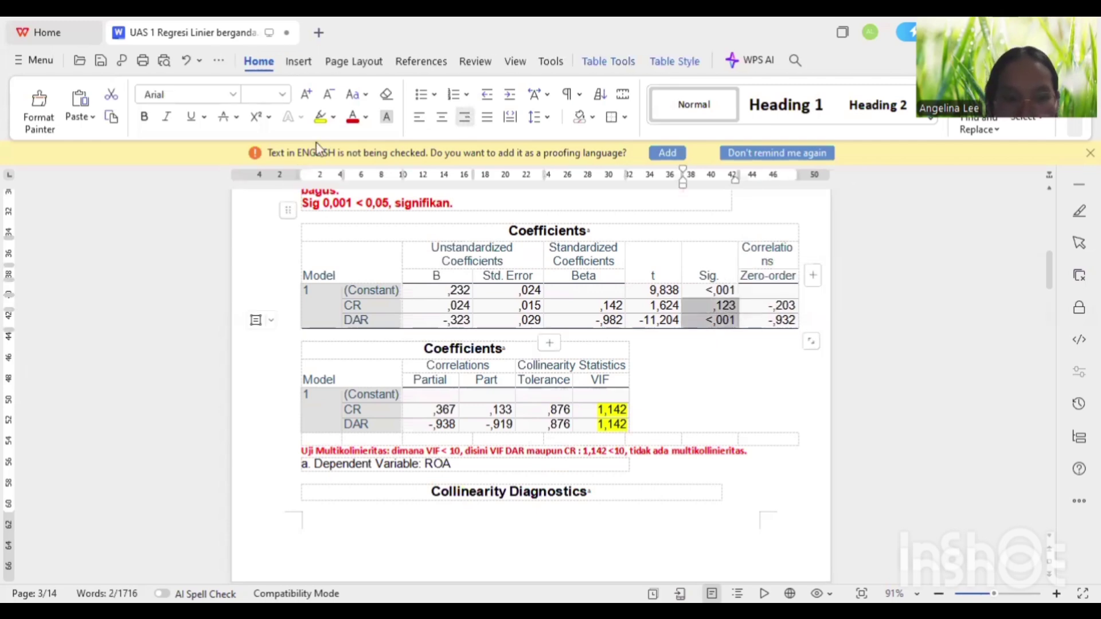
left_click(320, 117)
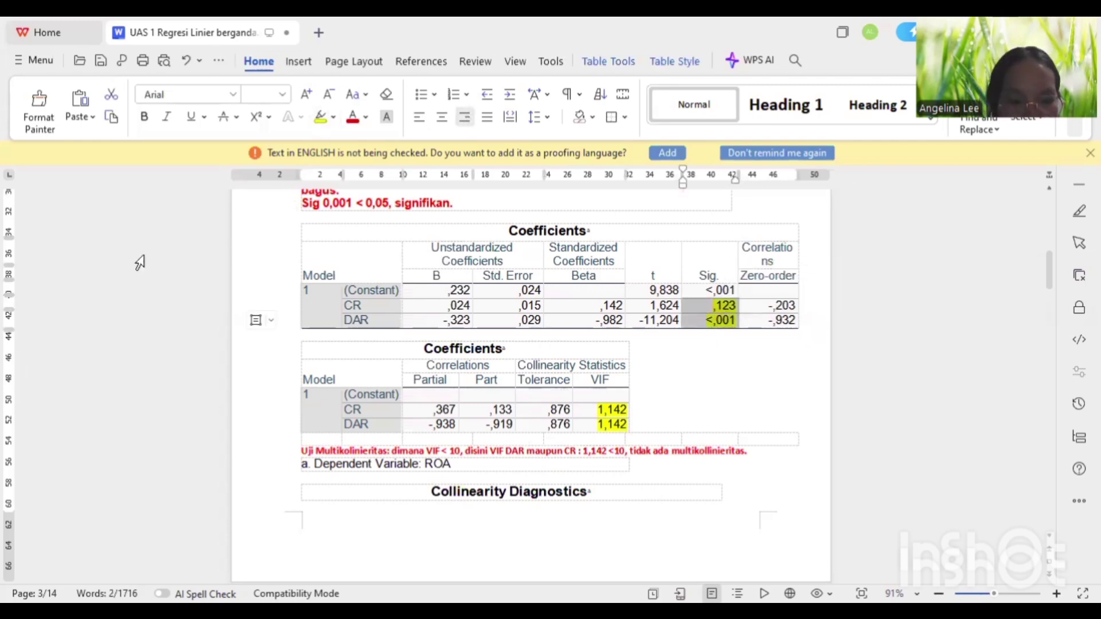
Write the CR interpretation "CR Sig, 0,123 > 0,05 tidak signifikan" directly below the first Coefficients table.
left_click(335, 335)
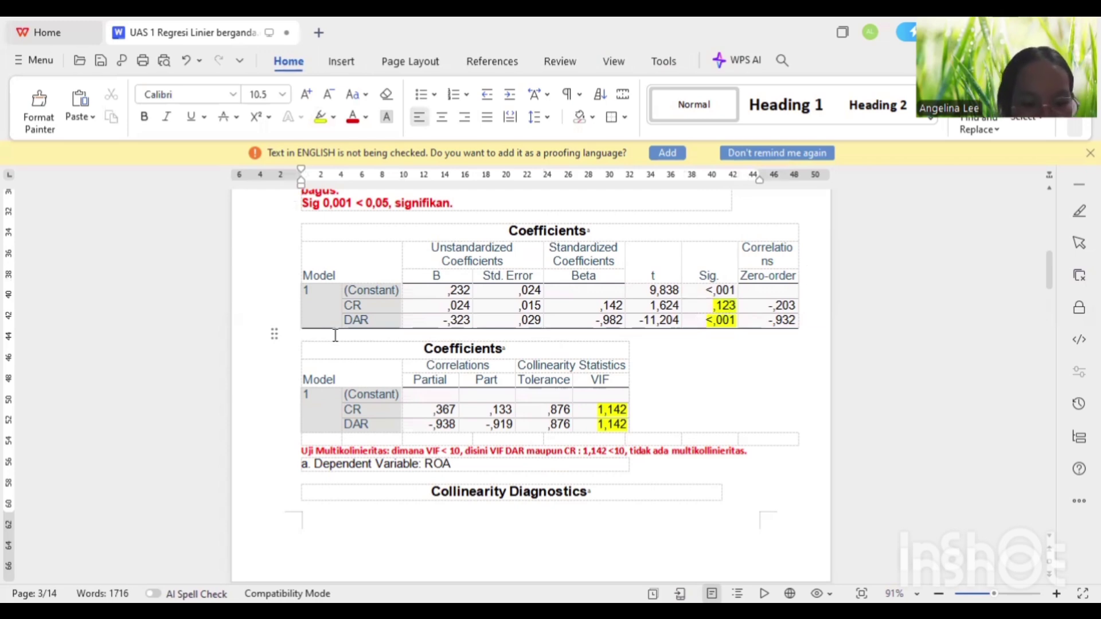
type("CR Sig")
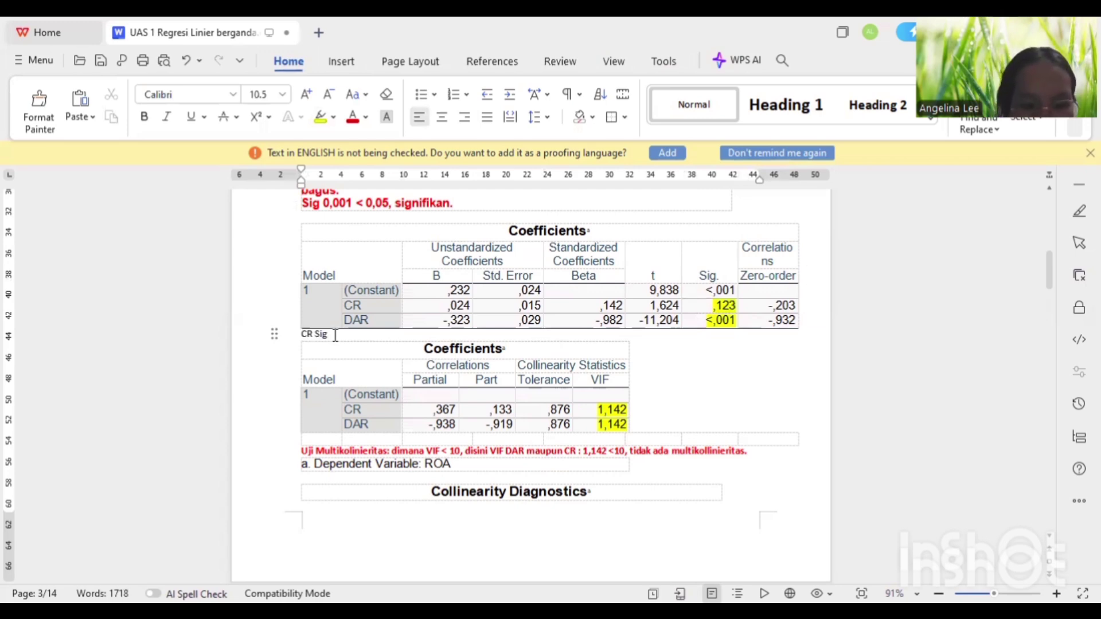
type(",")
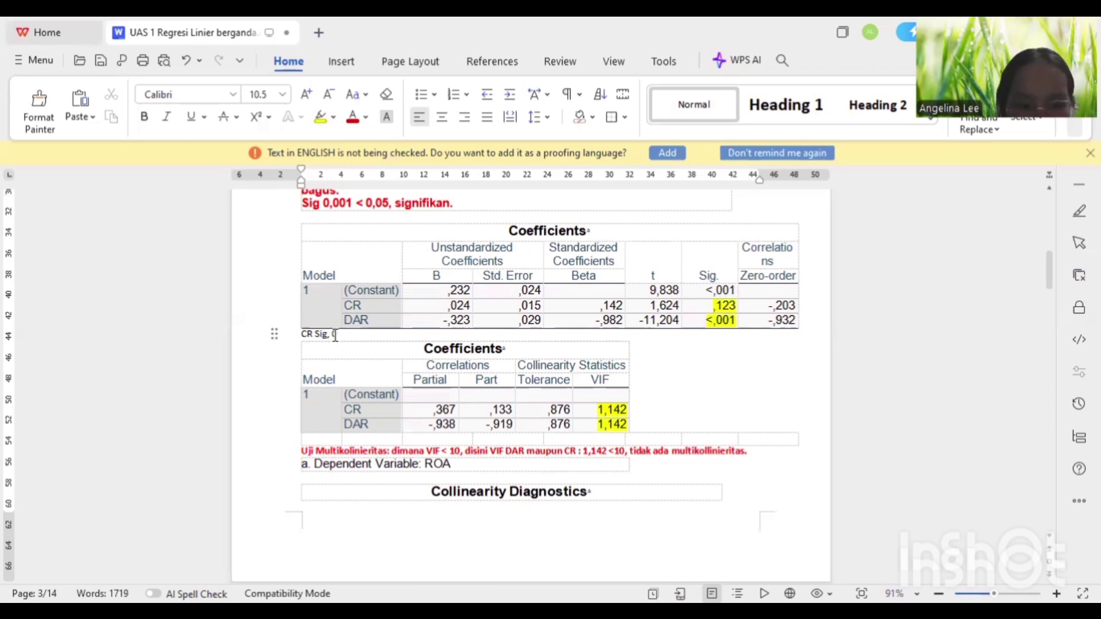
type(" 0,123")
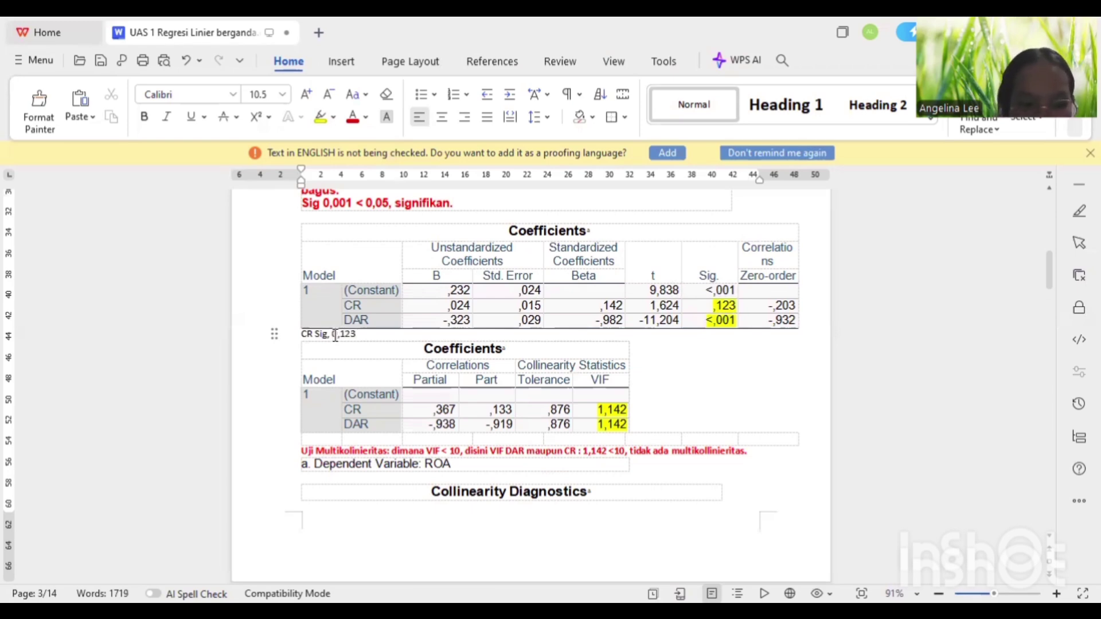
type(" >")
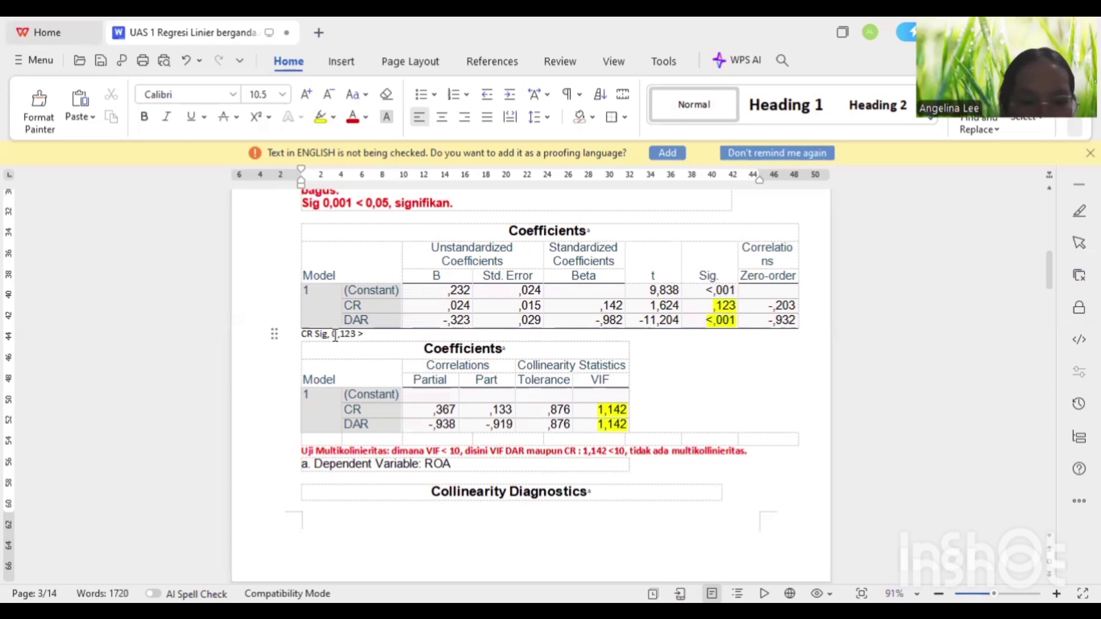
type(" 0,05 t")
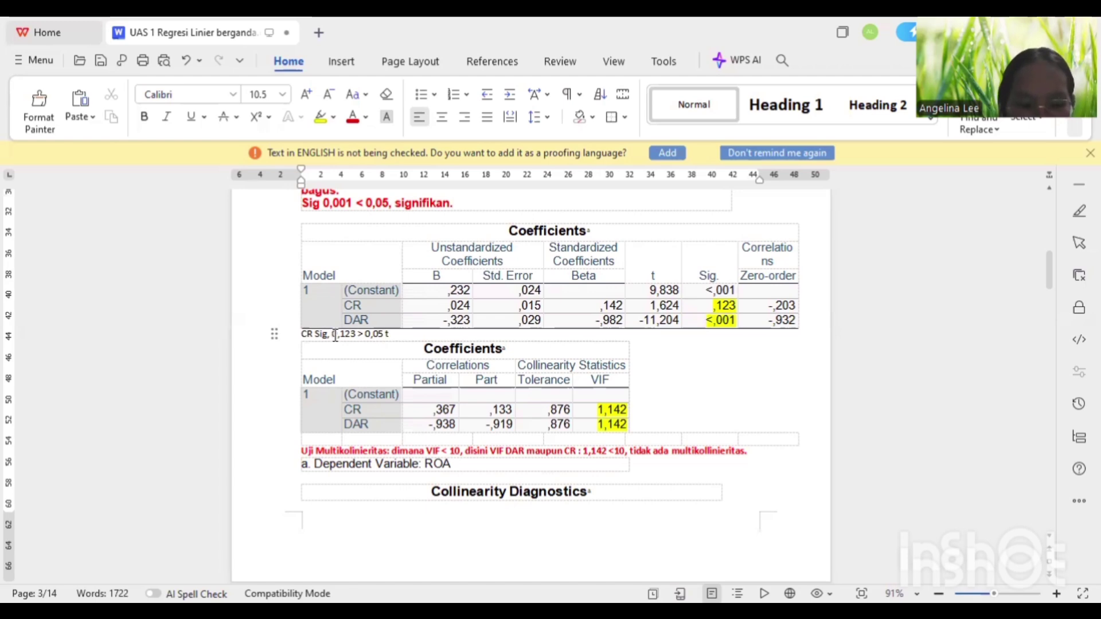
type("idak signifikas")
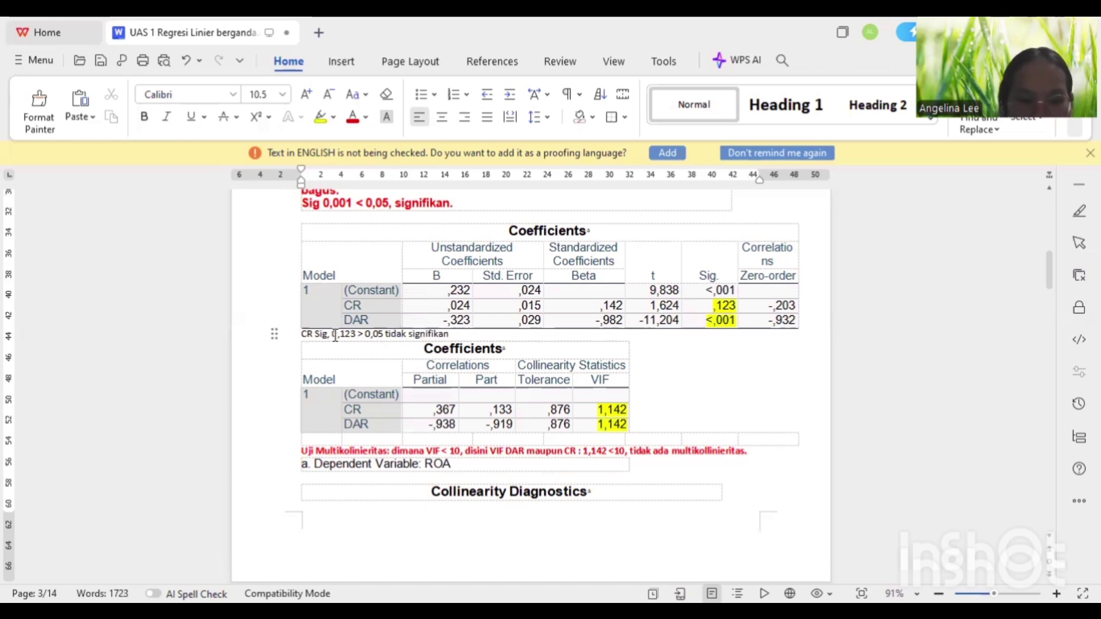
Add the DAR interpretation "DAR Sig 0,001 < 0,05, signifikan." on a new line under the CR interpretation.
key("Return")
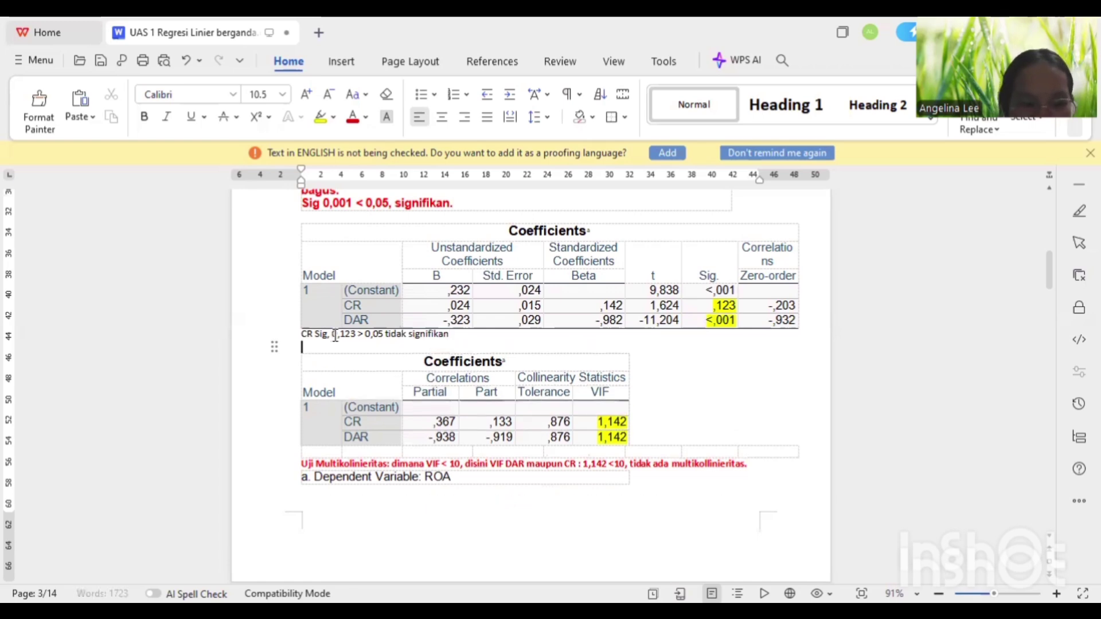
type("DAR")
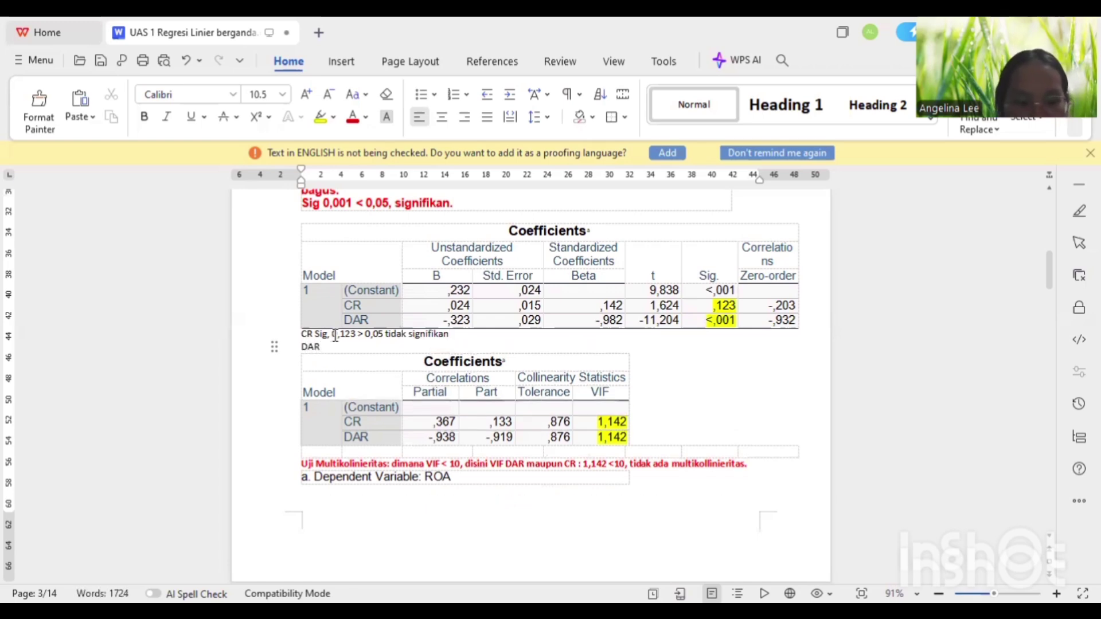
type(" Sig")
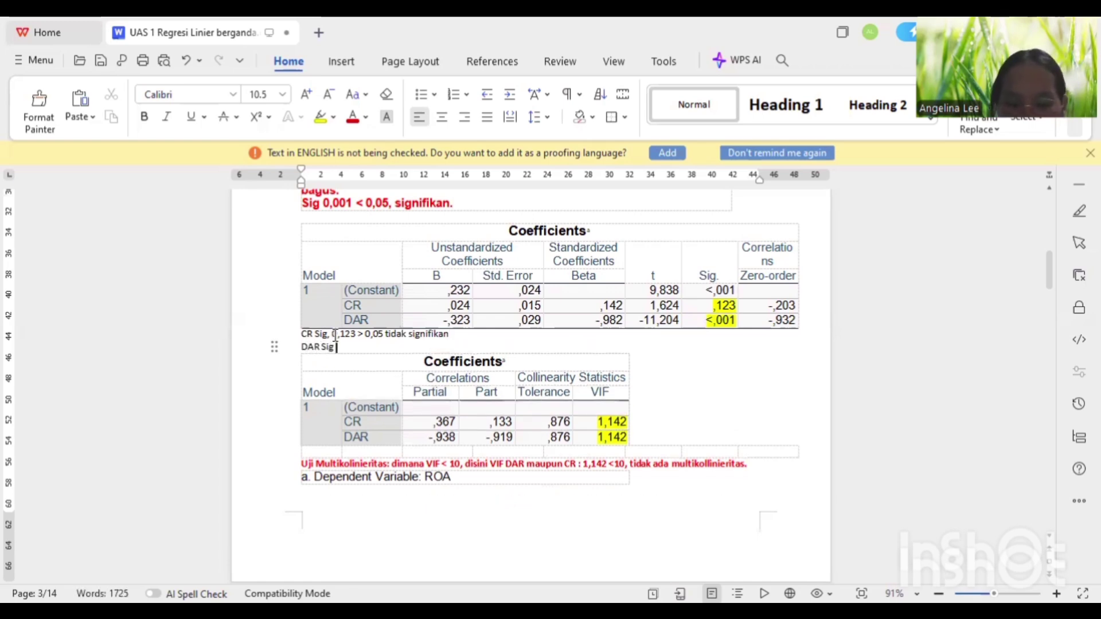
type(" 0,001")
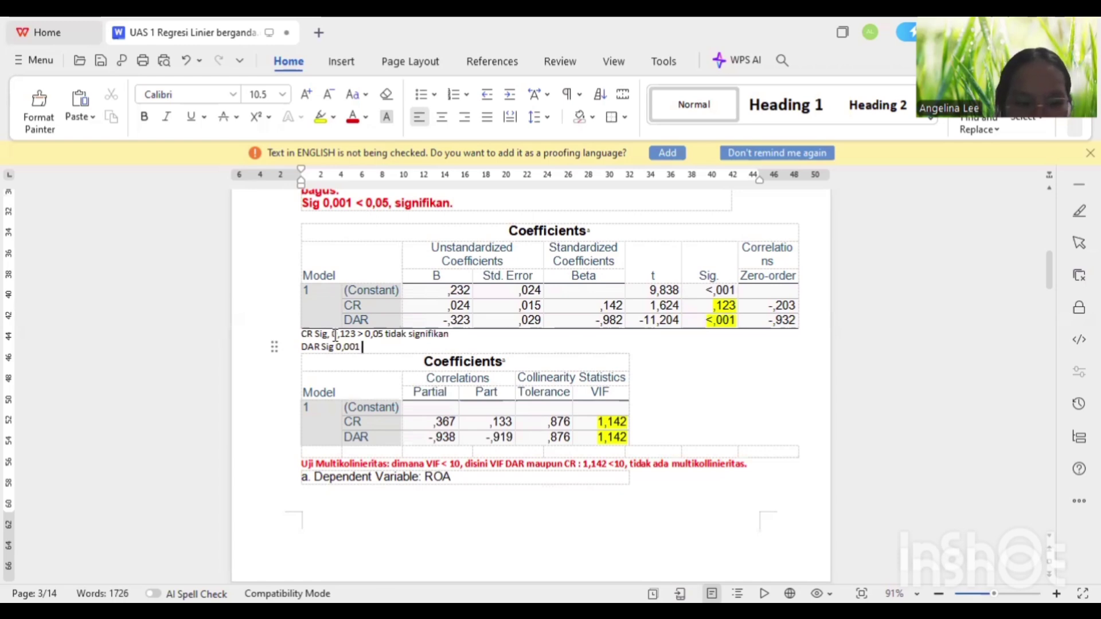
type(" < 0,0")
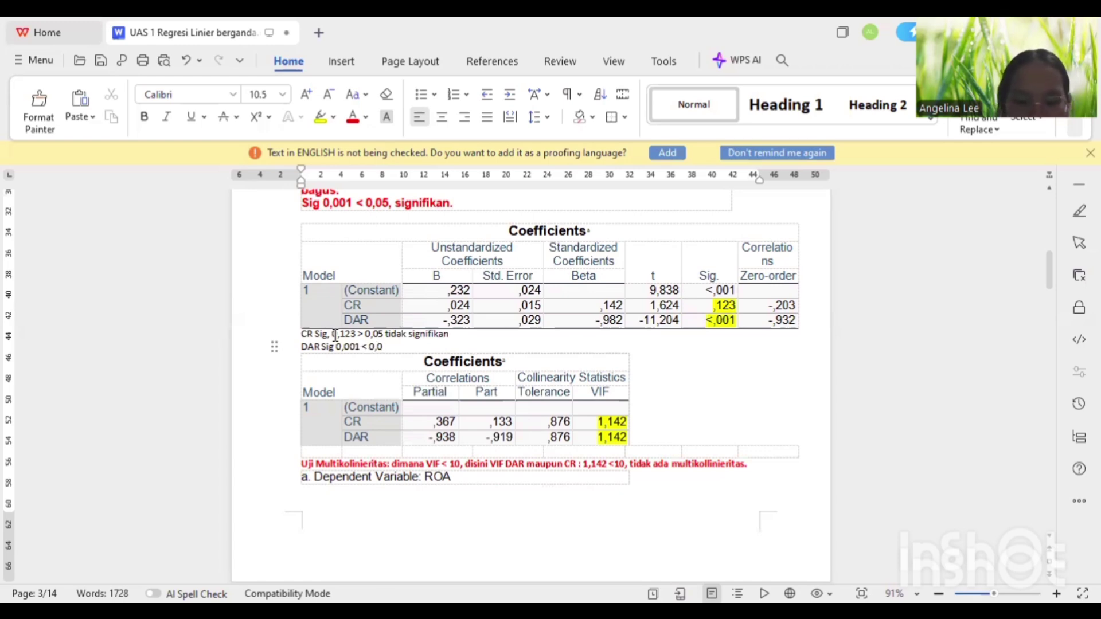
type("5, signi")
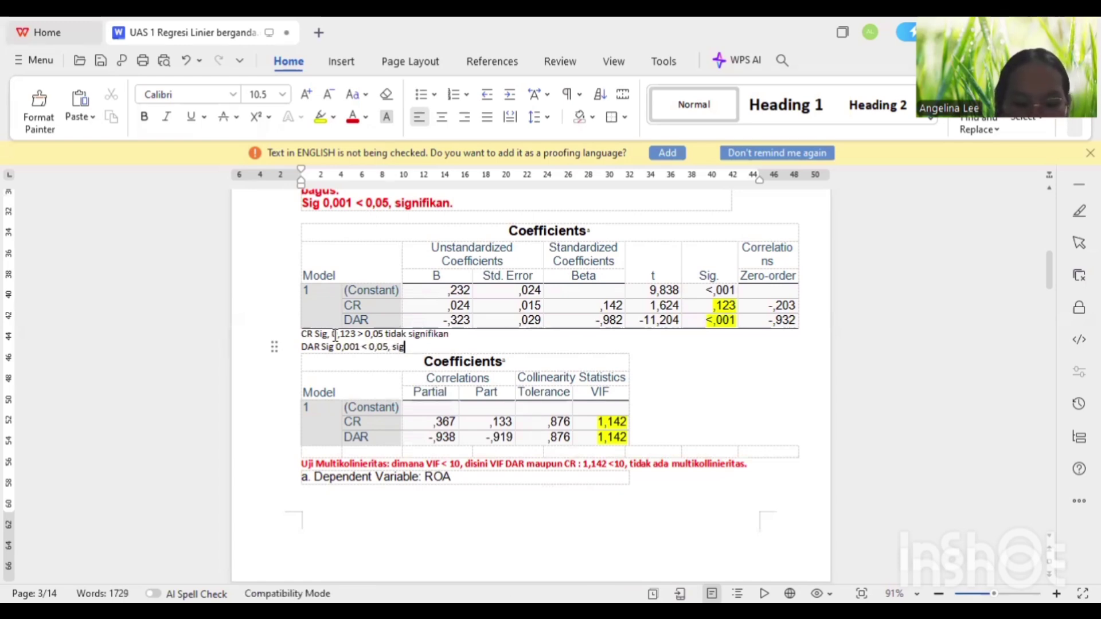
key("BackSpace")
key("BackSpace")
key("BackSpace")
key("BackSpace")
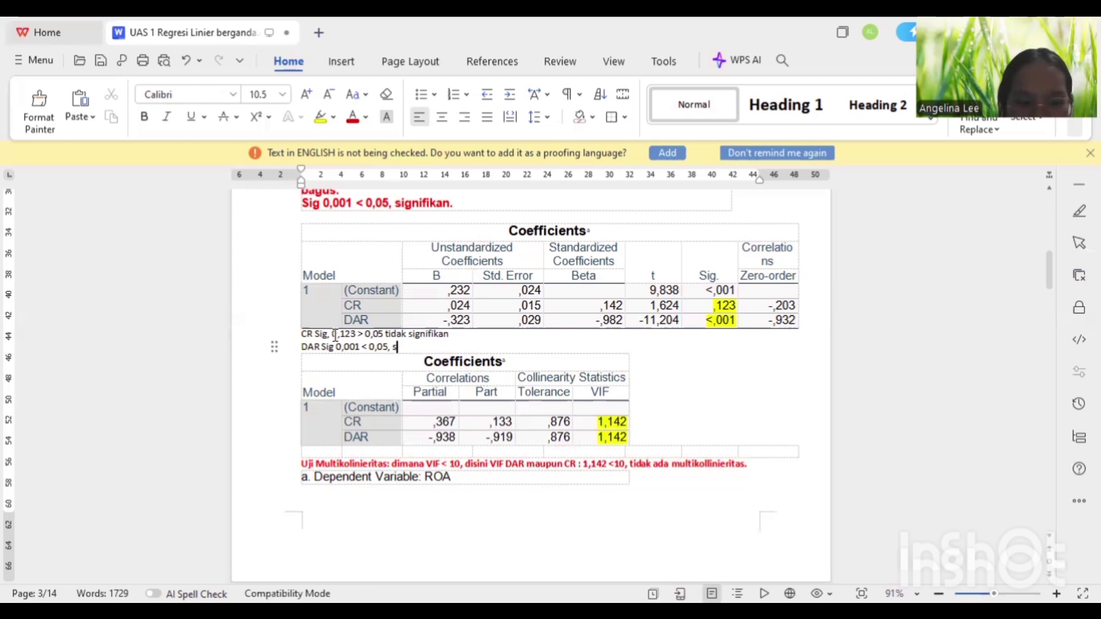
type("ignifikan")
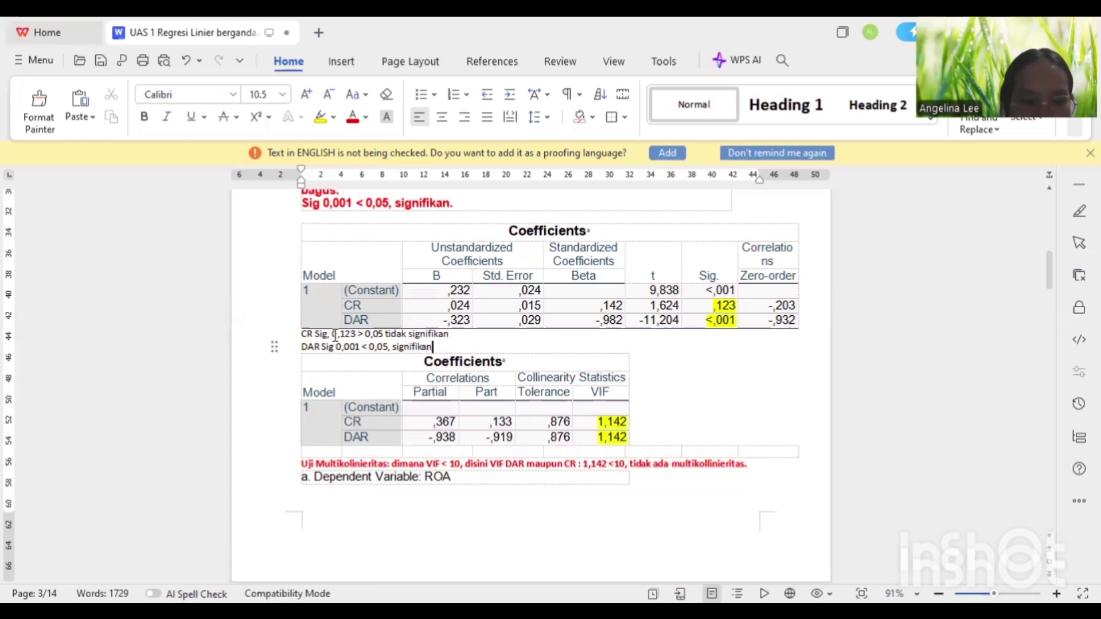
type(".")
Write the regression equation "Y = 0.232 + 0,024 X1 - 0,323 X2" on a new line under the DAR interpretation.
key("Return")
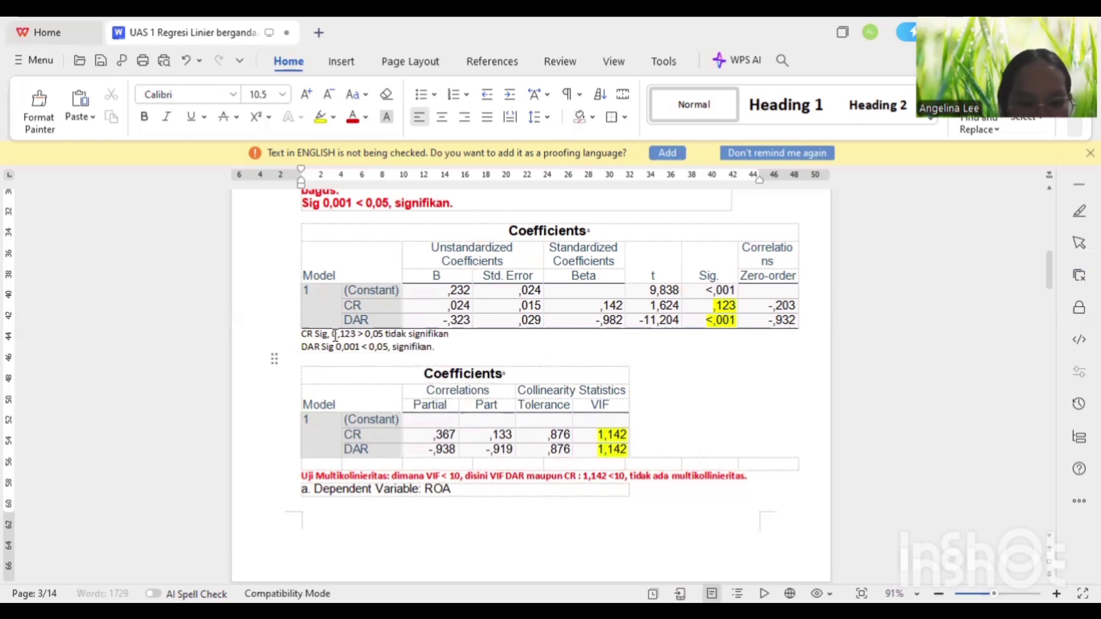
type("Y")
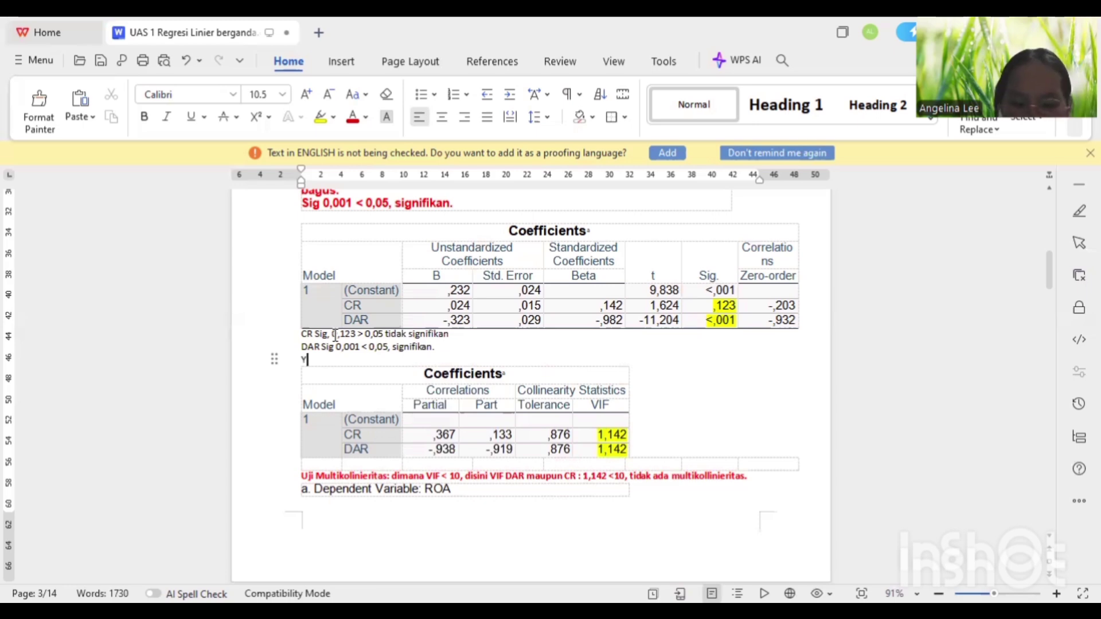
type(" = 0")
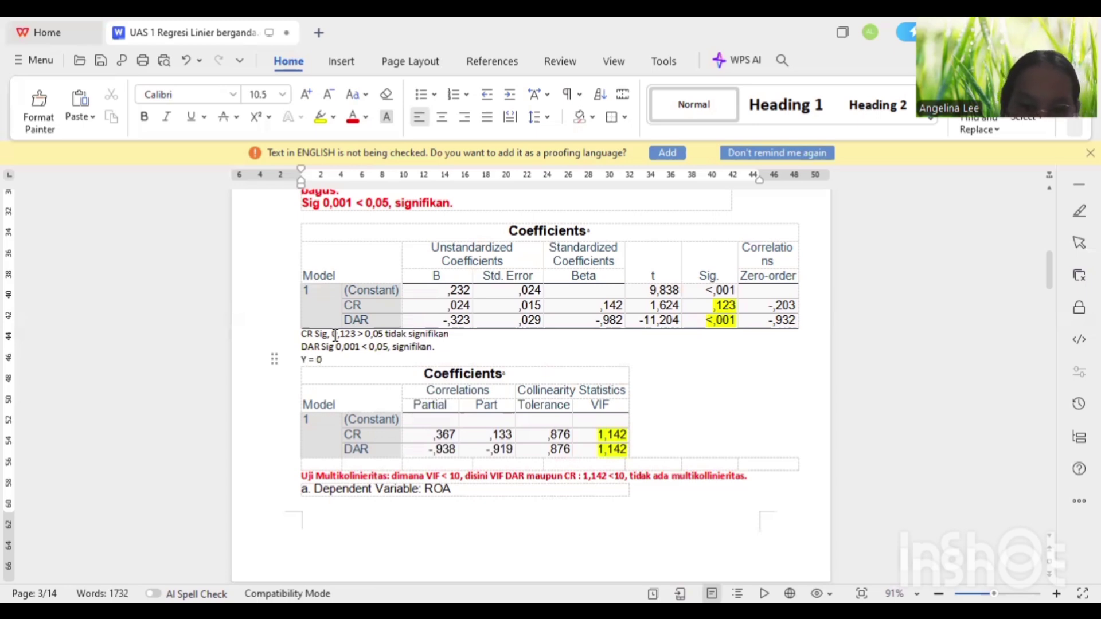
type(".232 +")
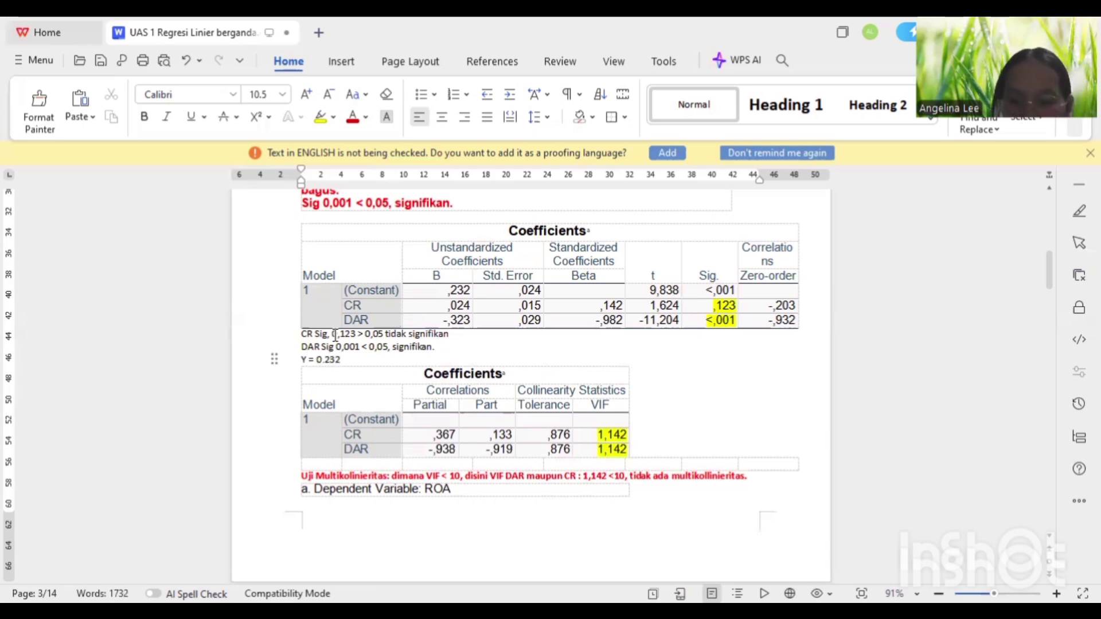
type(" 0")
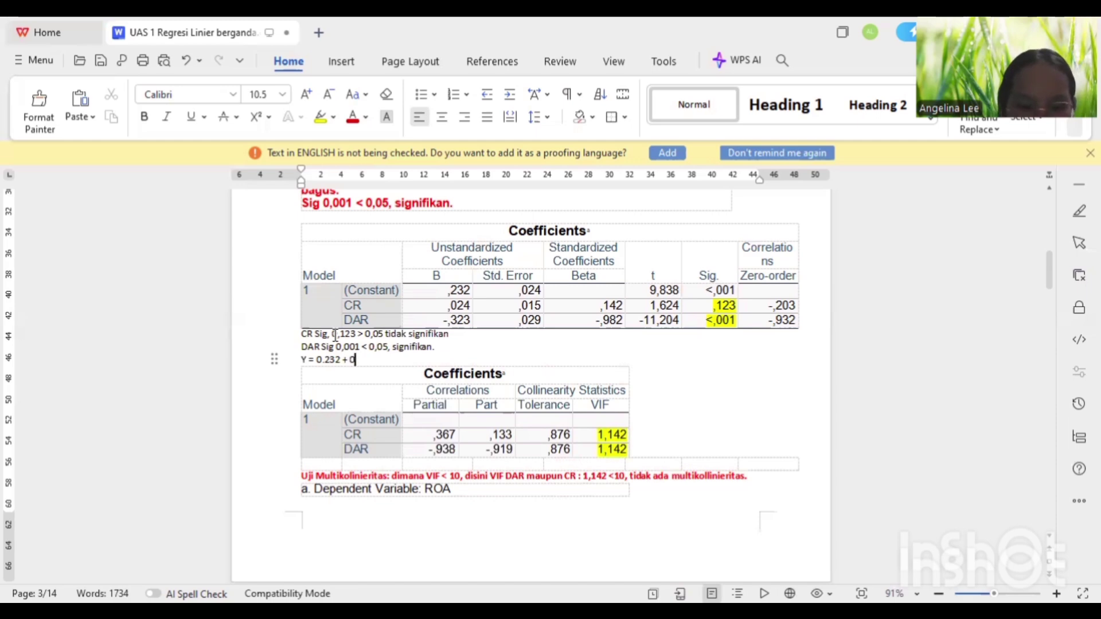
type(",024")
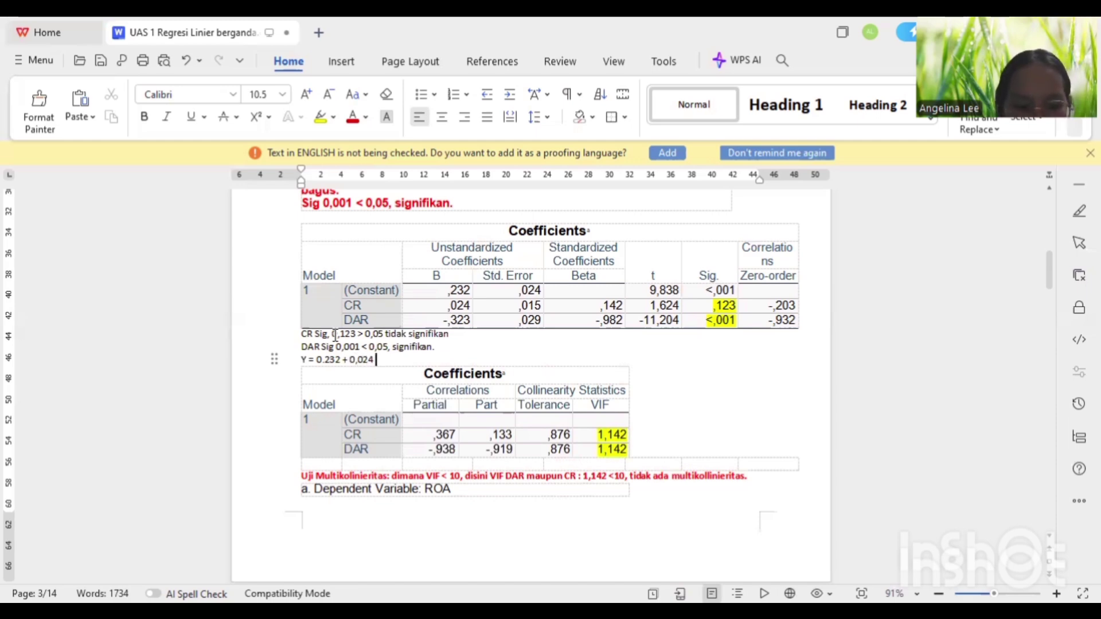
type(" X1")
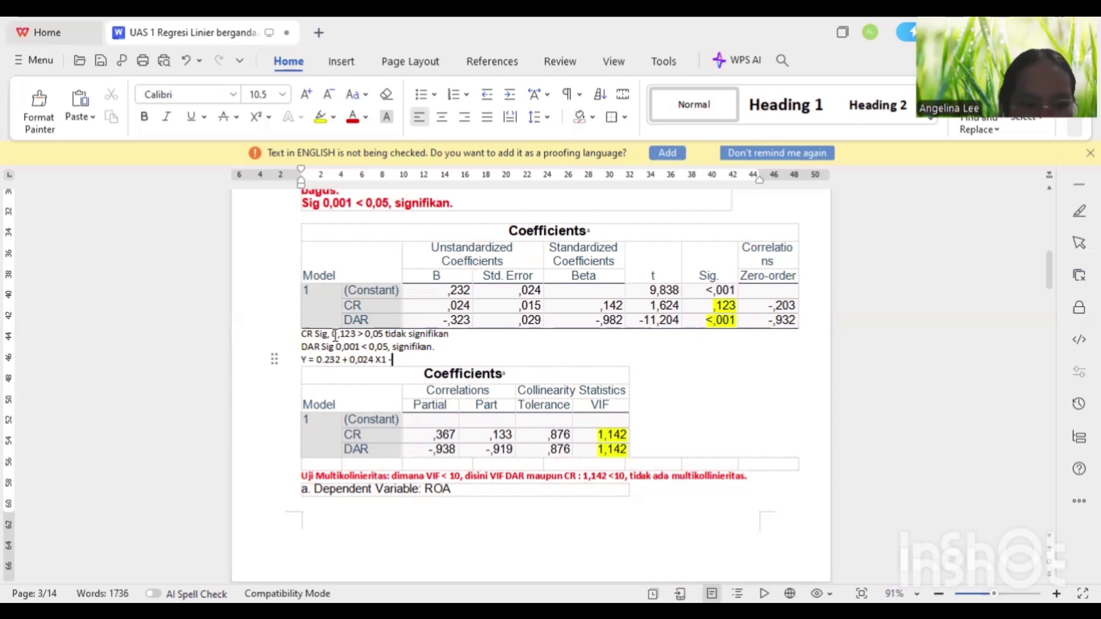
type(" - 0,")
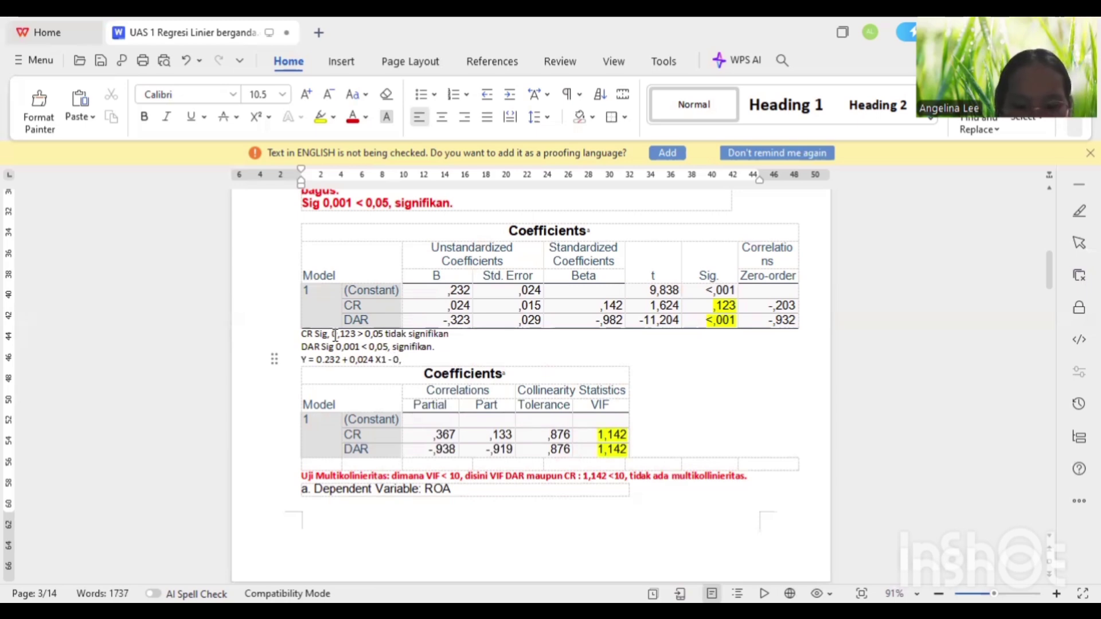
type("323 s")
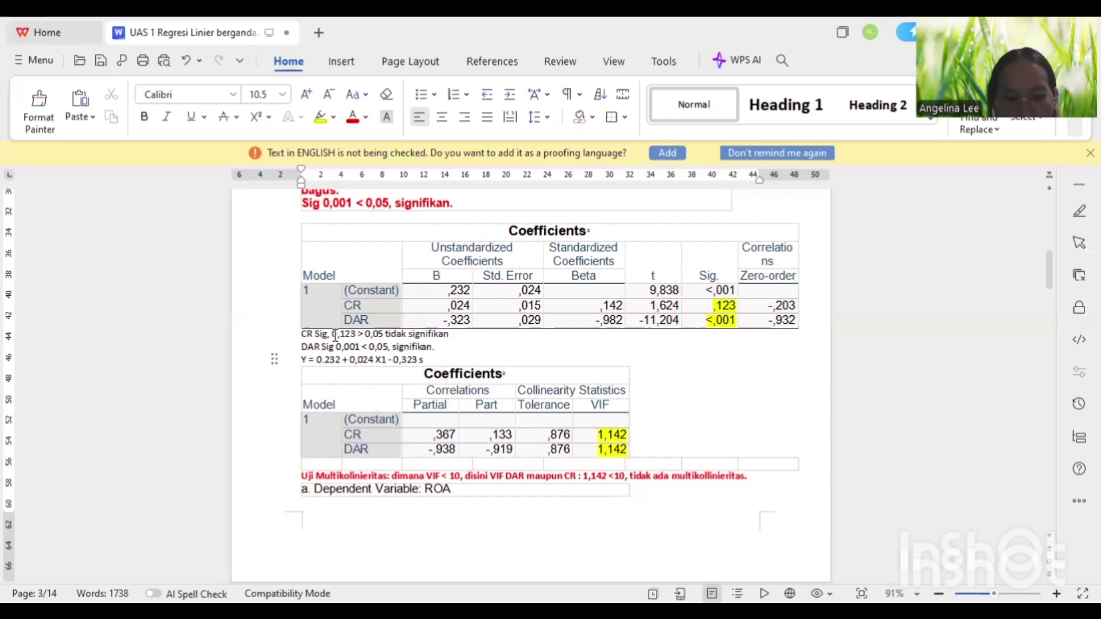
key("BackSpace")
type("X")
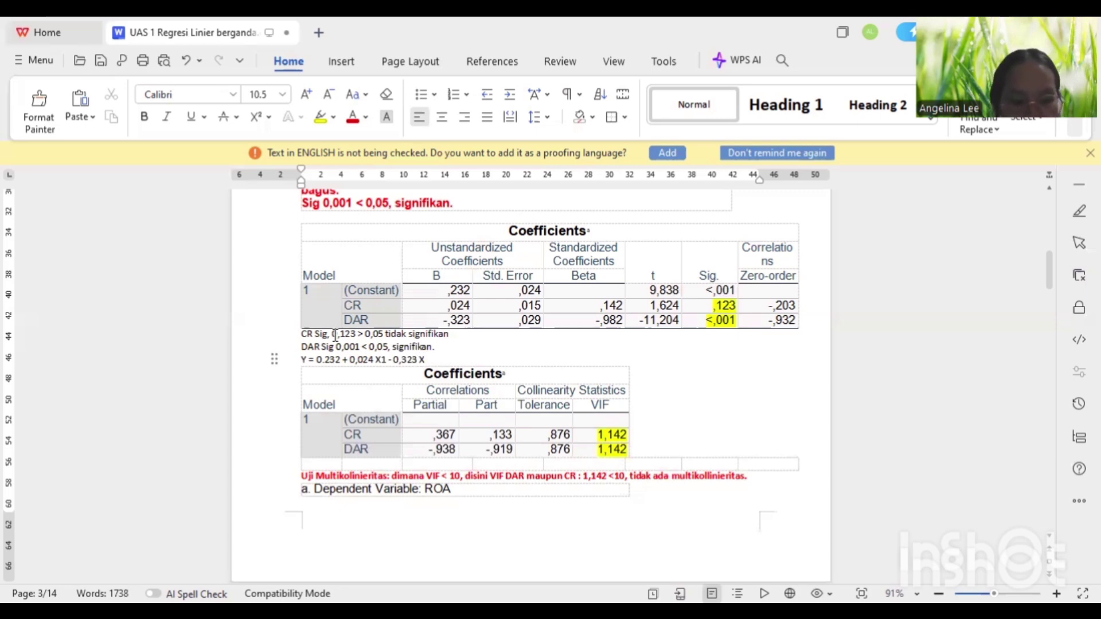
type("2")
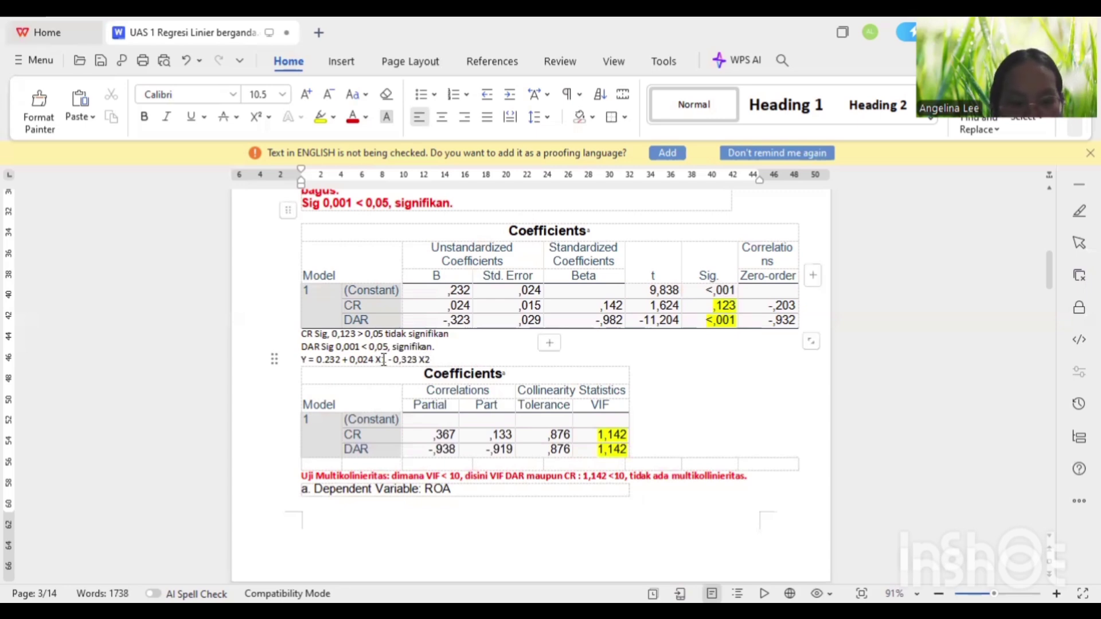
Format the 1 in X1 and the 2 in X2 of the regression equation as subscripts.
left_click_drag(380, 359, 386, 359)
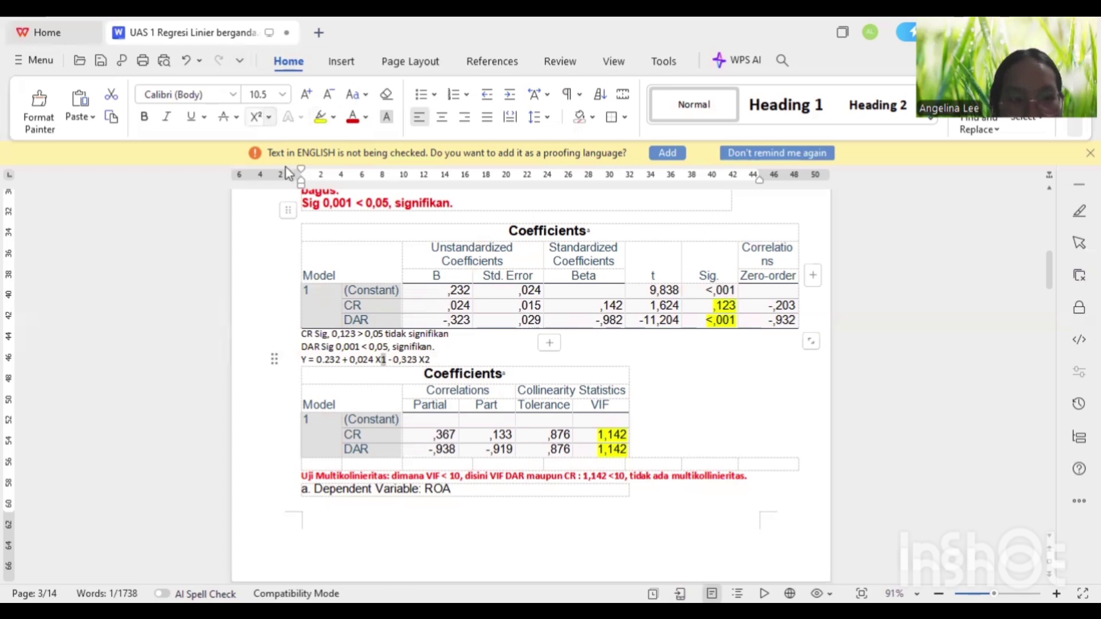
left_click_drag(424, 360, 432, 359)
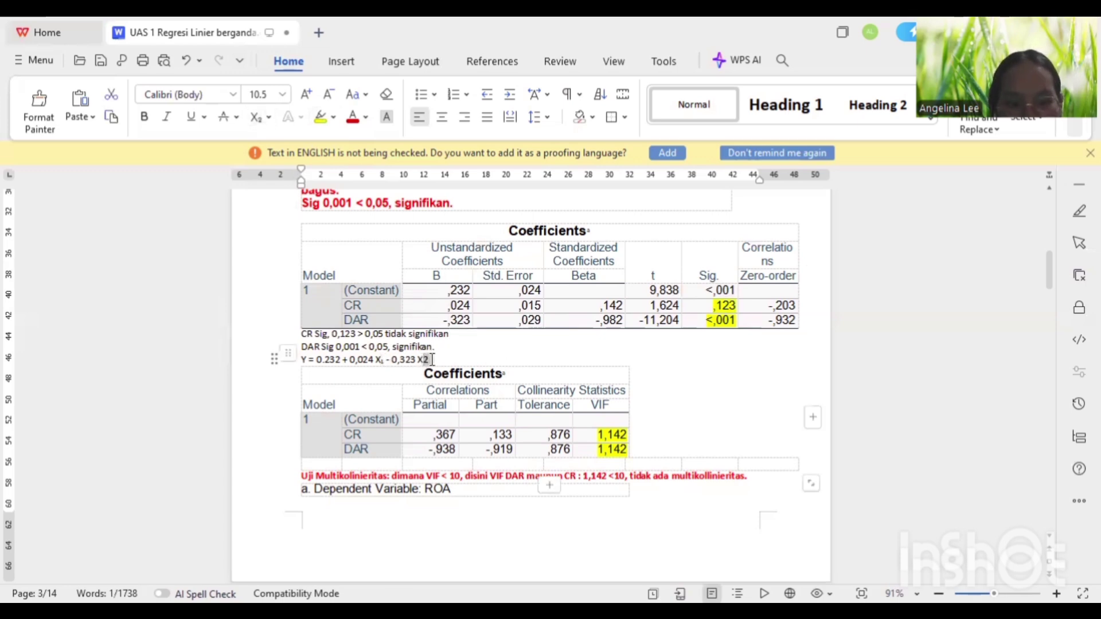
key("ctrl+equal")
Write the general regression equation "Y = a + b1 X1 + b2 X2 +e" on a new line between the DAR interpretation and the numeric equation.
left_click(446, 347)
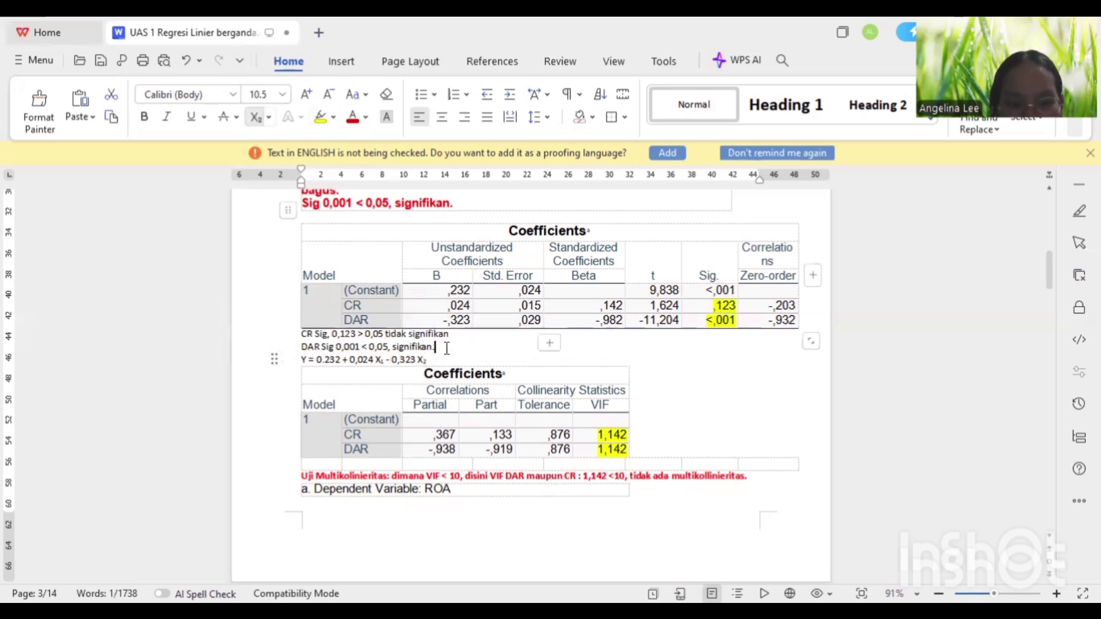
key("Return")
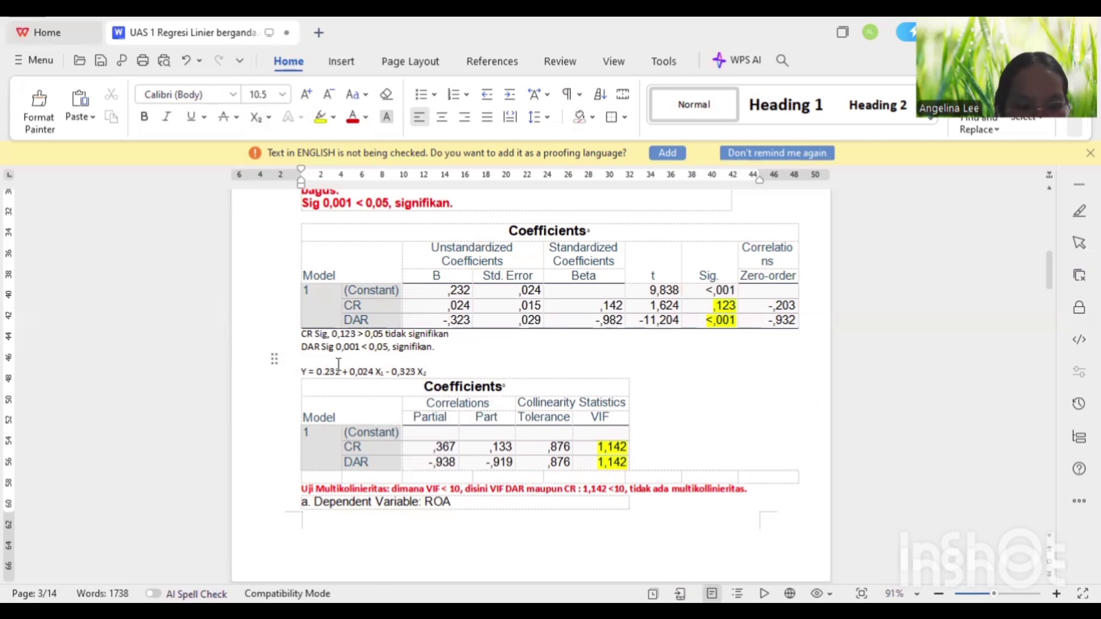
type("Y ")
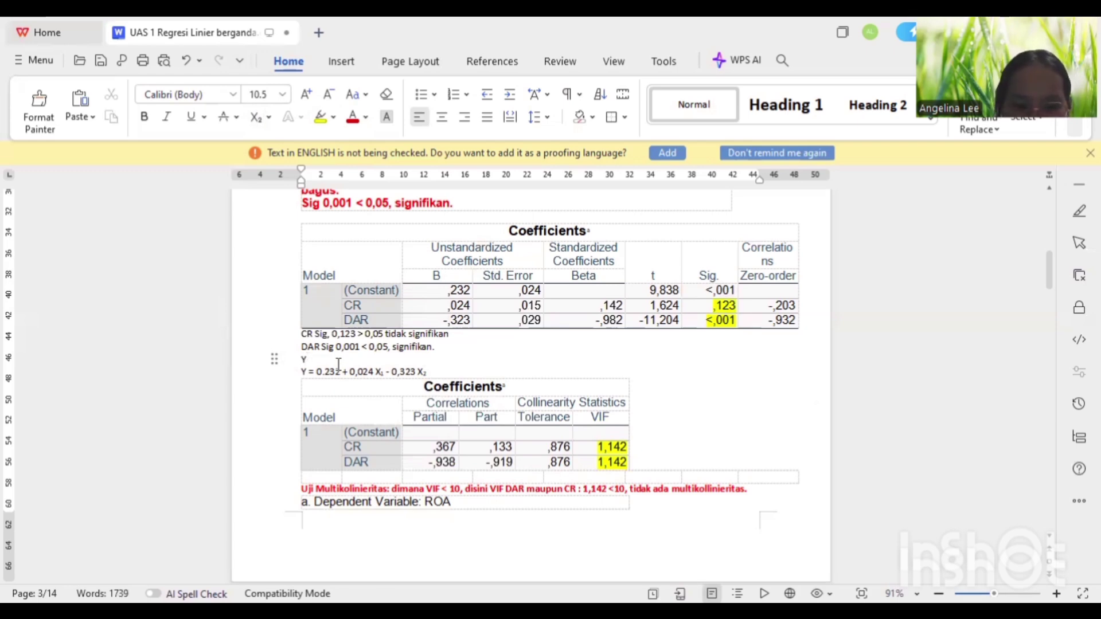
type("= a")
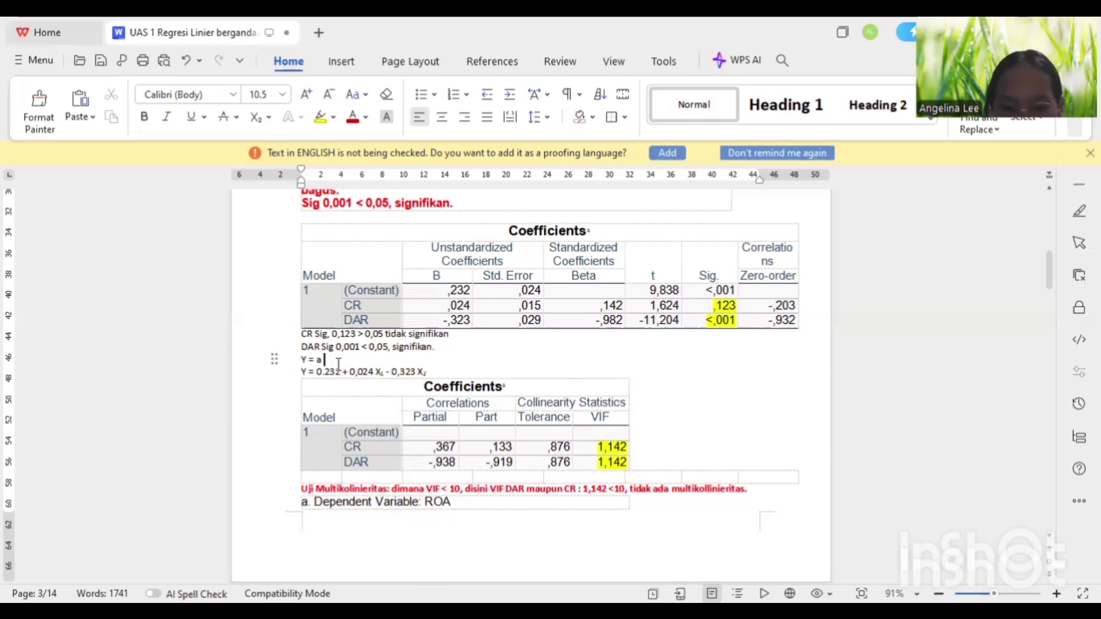
type(" + b1 x")
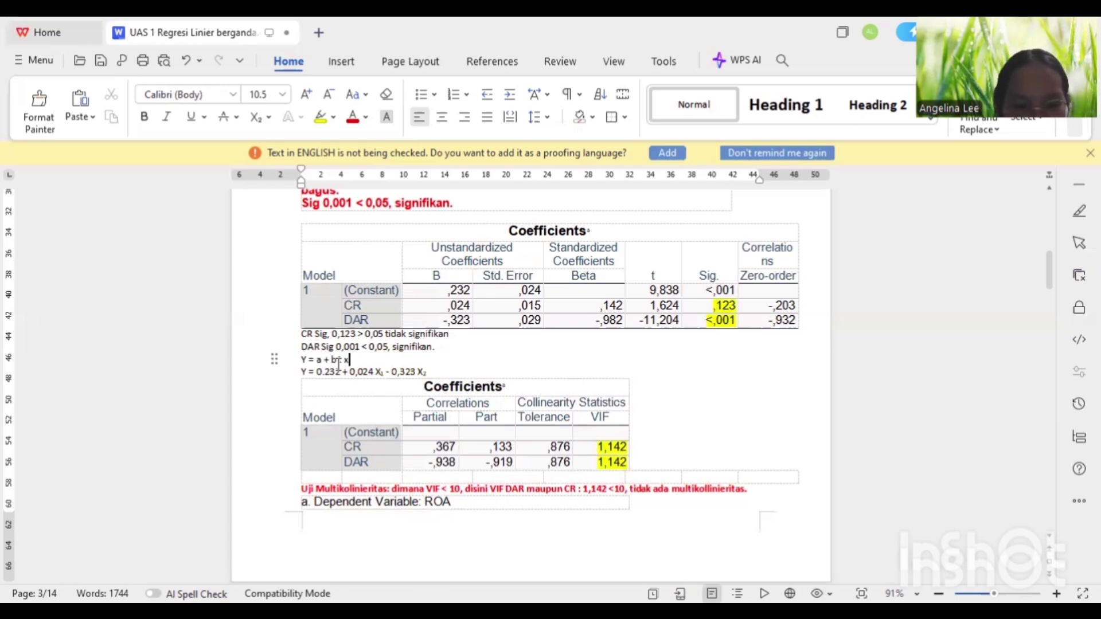
key("BackSpace")
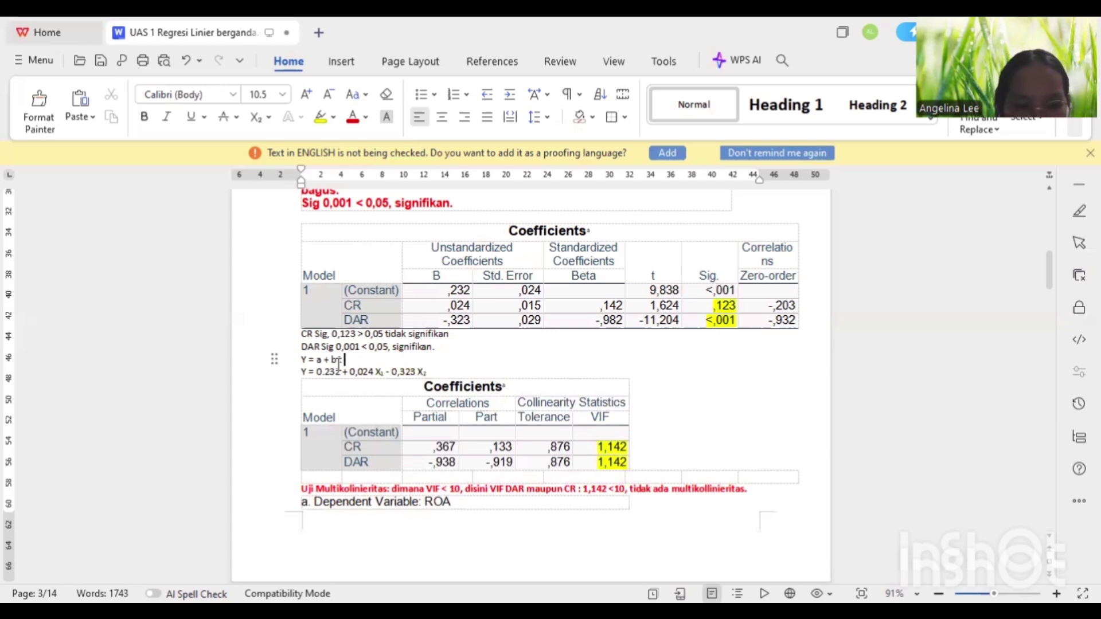
type("X1")
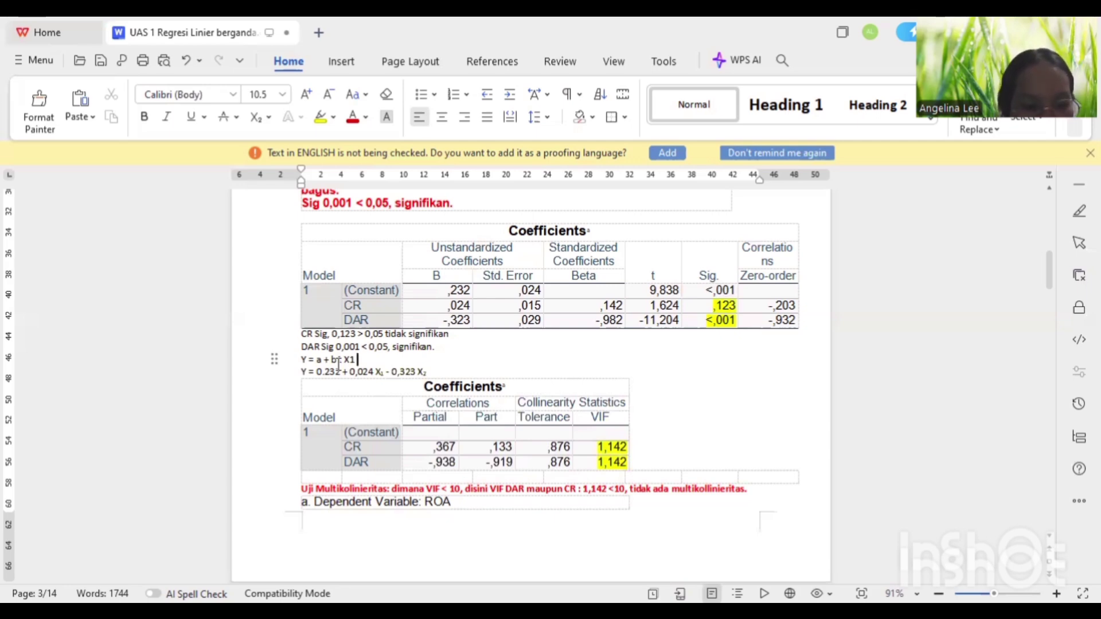
type(" + ")
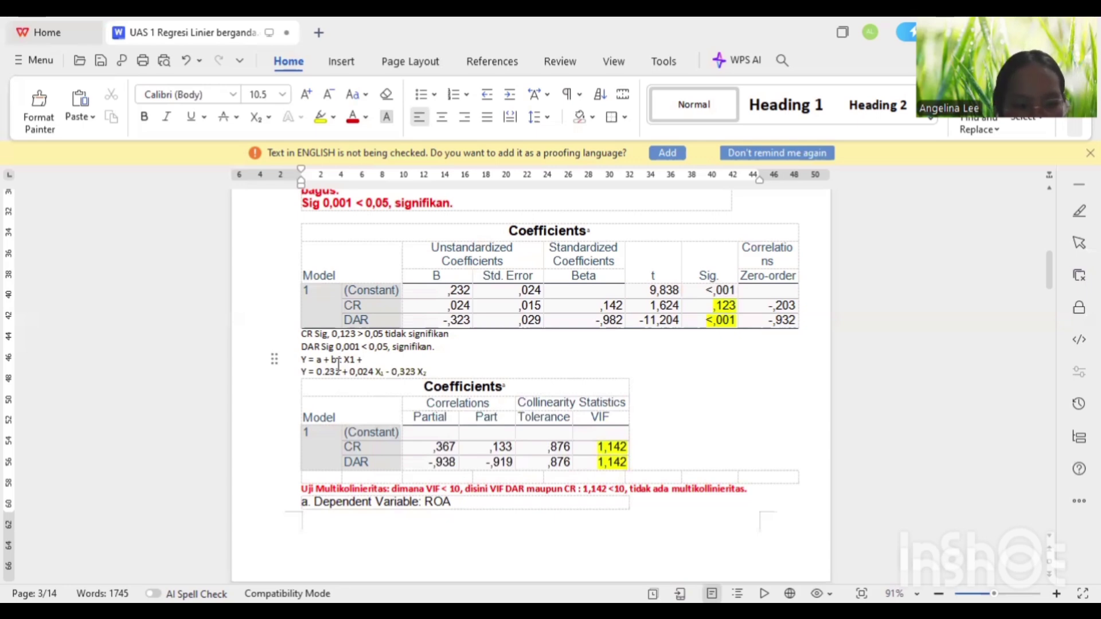
type("b2 X")
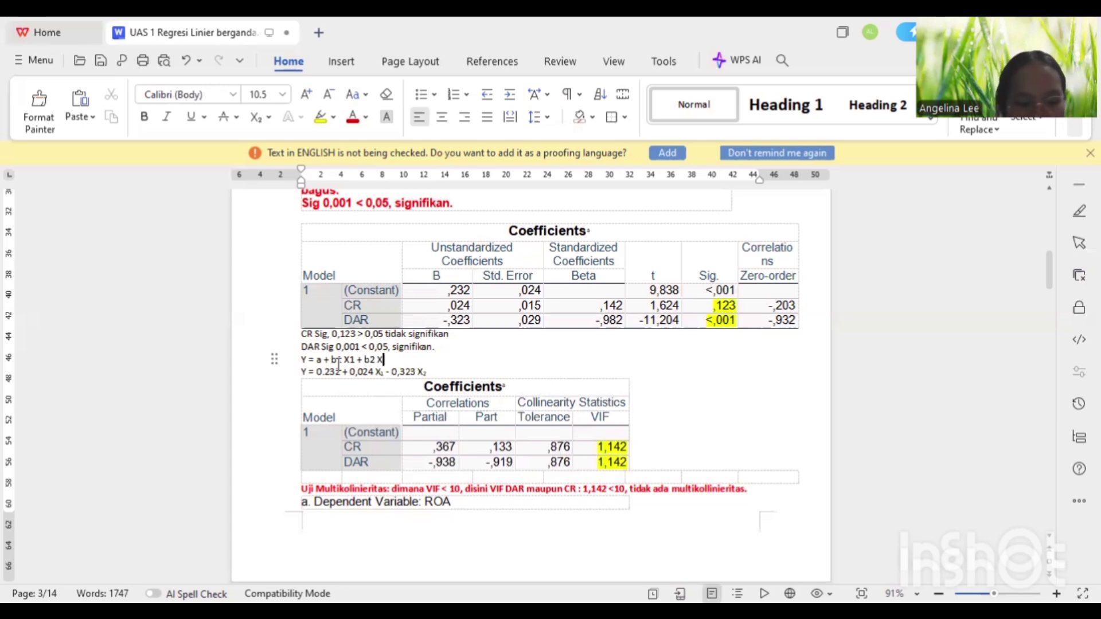
type("2 +e")
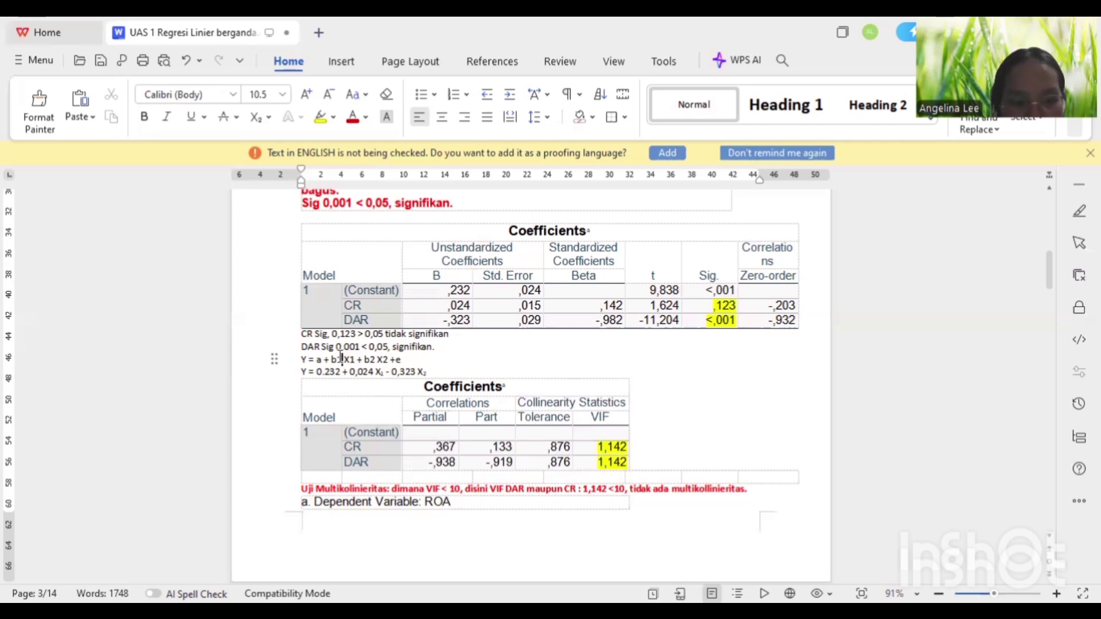
Format the digits in b1, X1, b2 and X2 of the general equation as subscripts.
left_click_drag(342, 359, 371, 359)
left_click(256, 117)
left_click(257, 117)
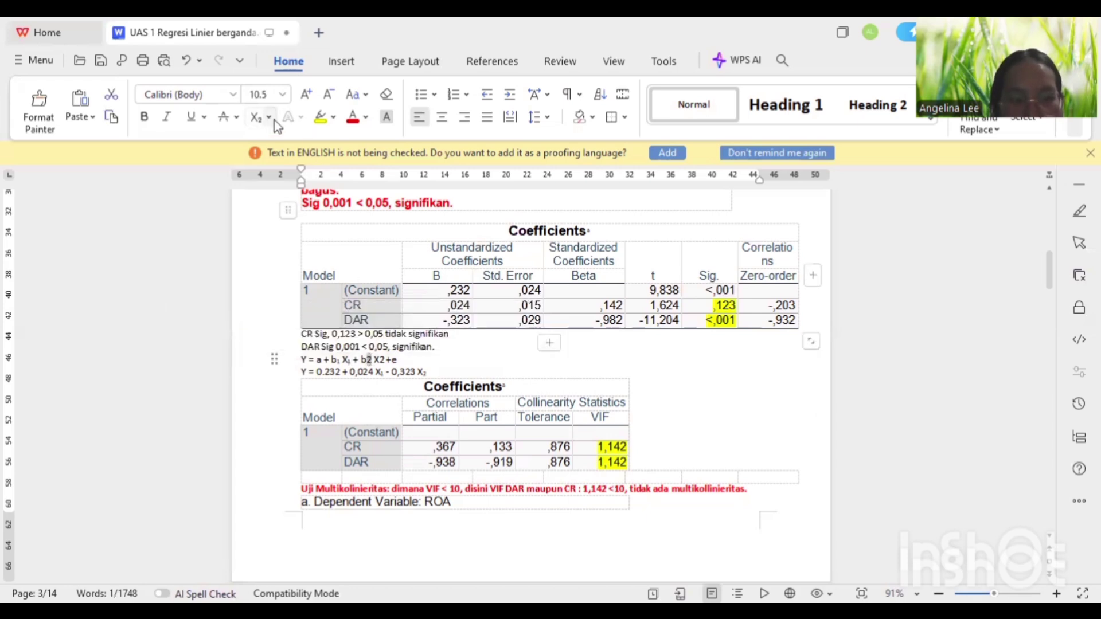
left_click(257, 117)
double_click(381, 359)
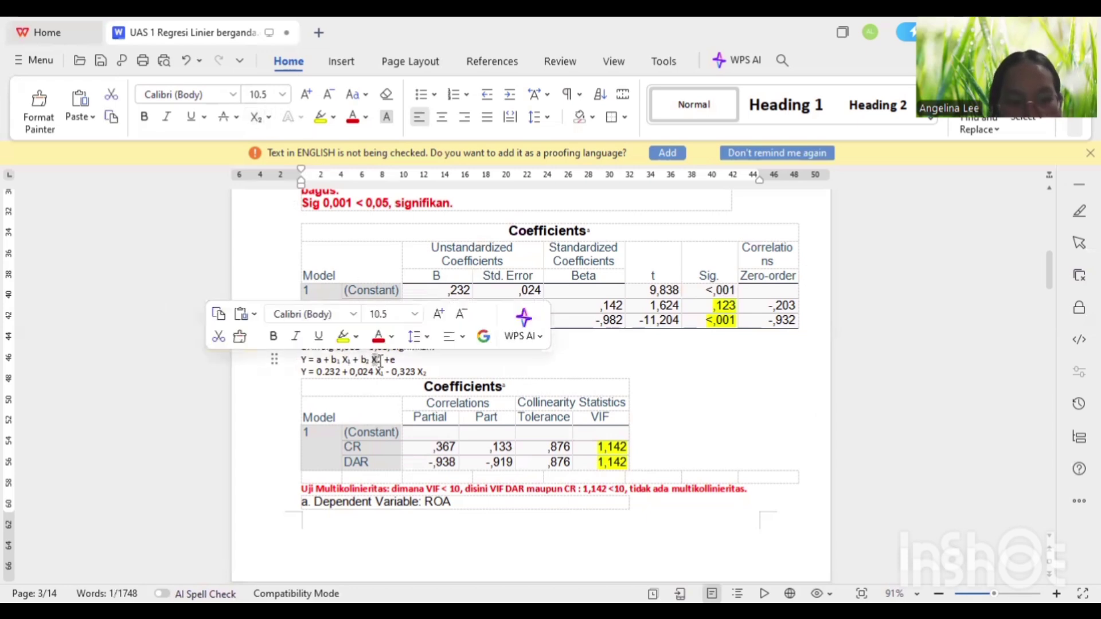
left_click(379, 359)
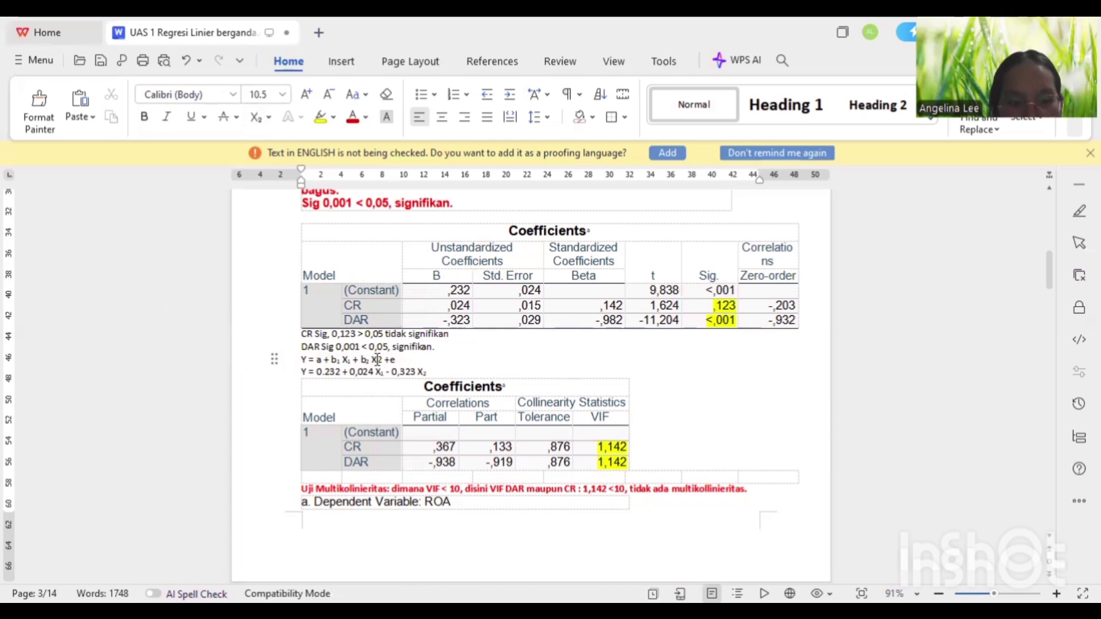
left_click_drag(377, 360, 383, 359)
left_click(255, 118)
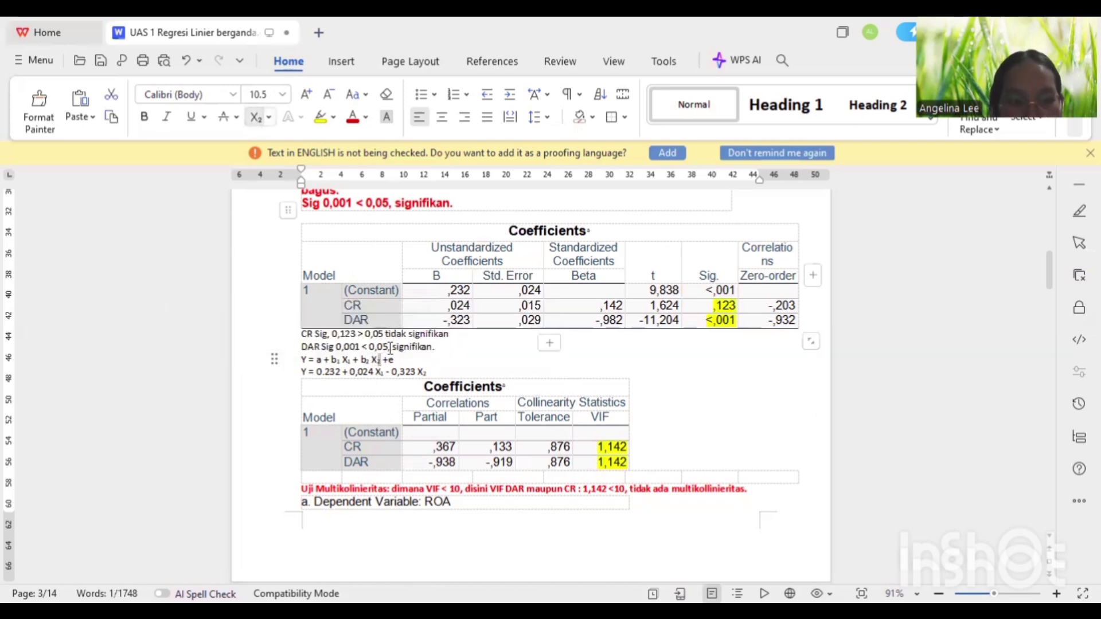
Adjust the spacing at the end of the general equation so that it ends in "+ e".
left_click(392, 359)
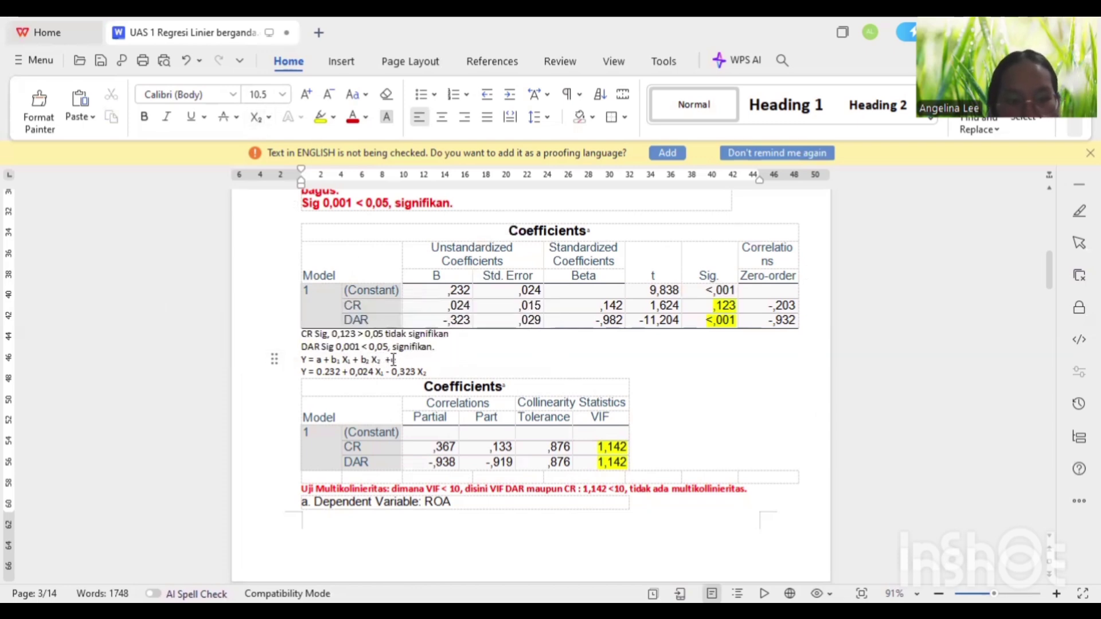
key("BackSpace")
key("Down")
key("Right")
key("Up")
Try to apply a pink recommended gradient as font color to both regression equation lines, and dismiss the WPS Pro offers.
left_click_drag(442, 373, 275, 357)
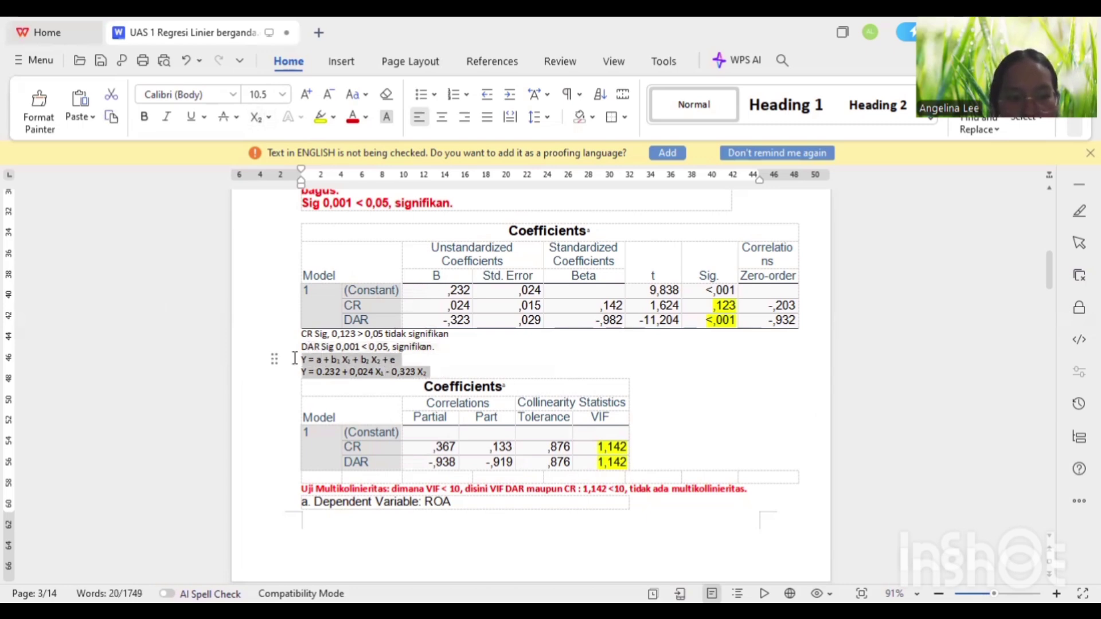
left_click(365, 118)
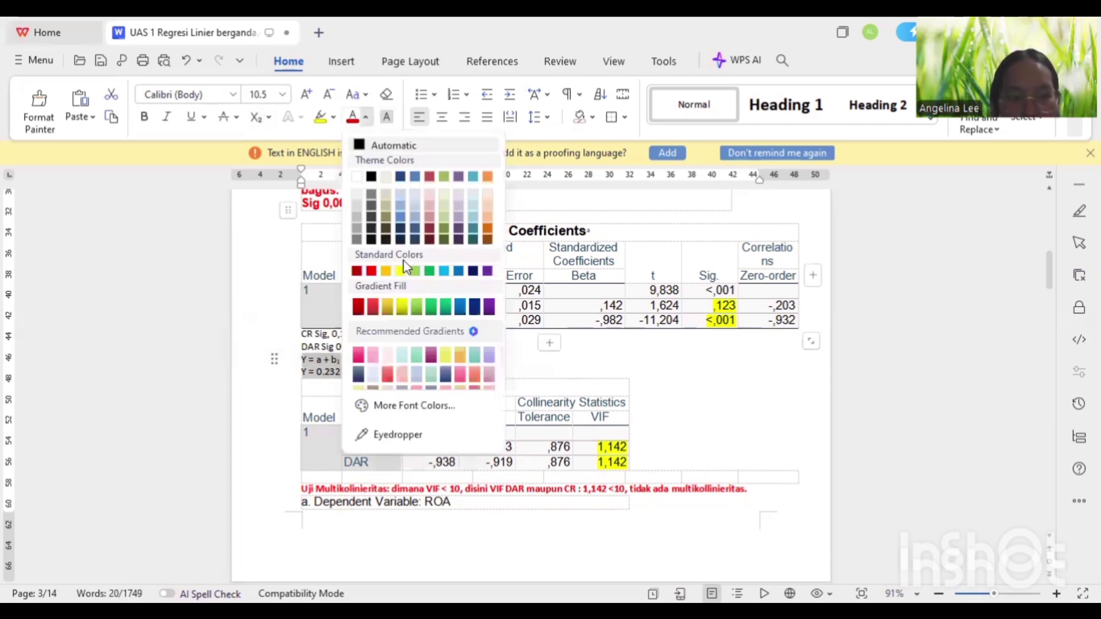
left_click(362, 356)
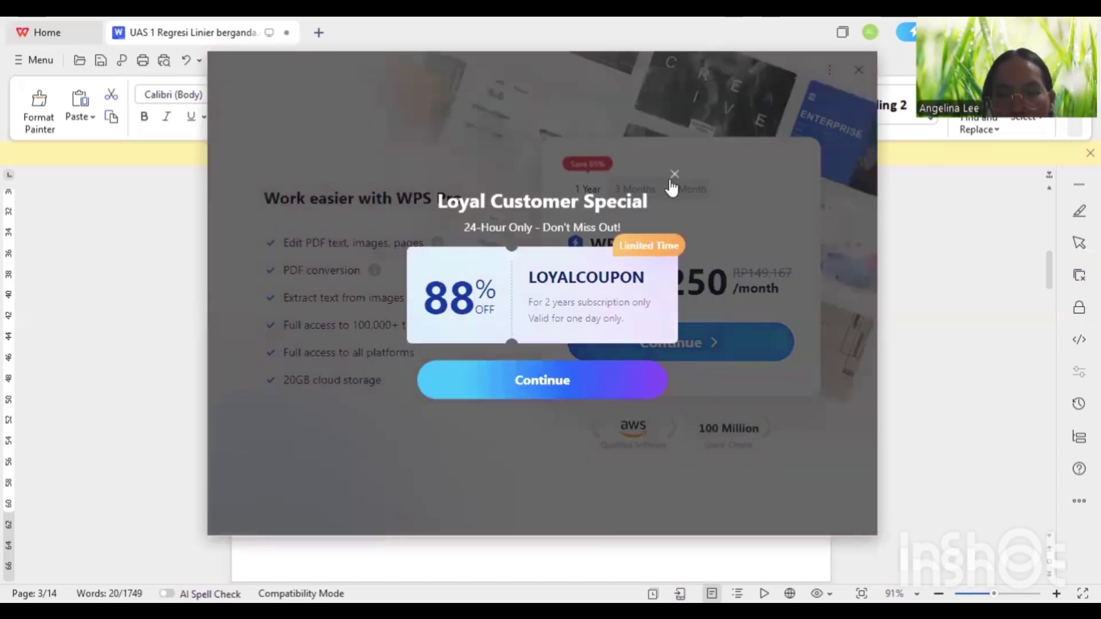
left_click(674, 175)
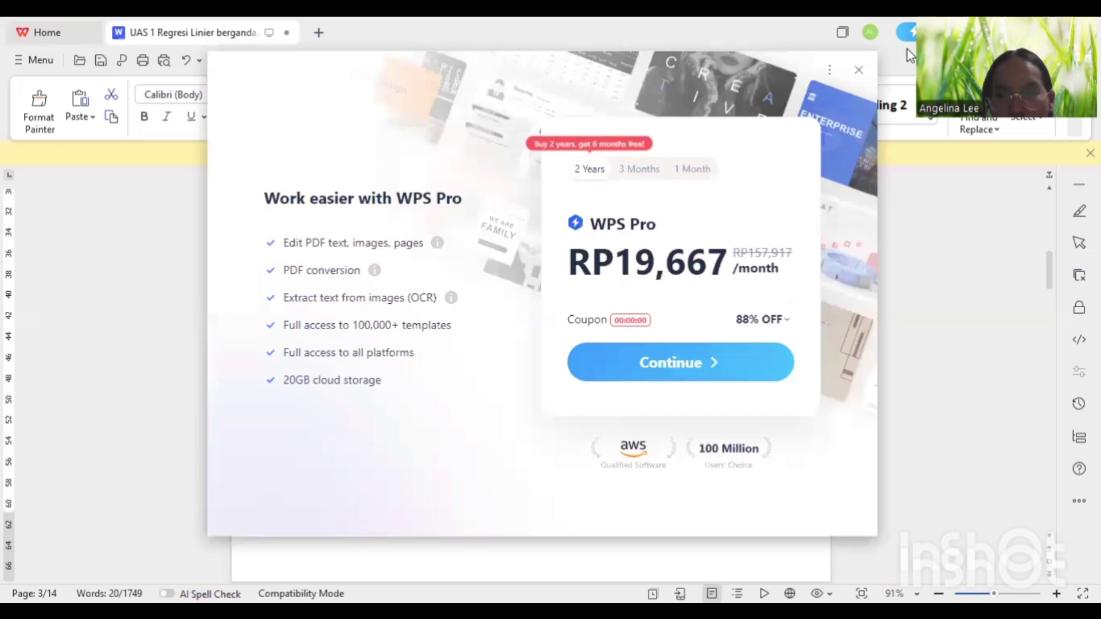
left_click(858, 70)
left_click(716, 205)
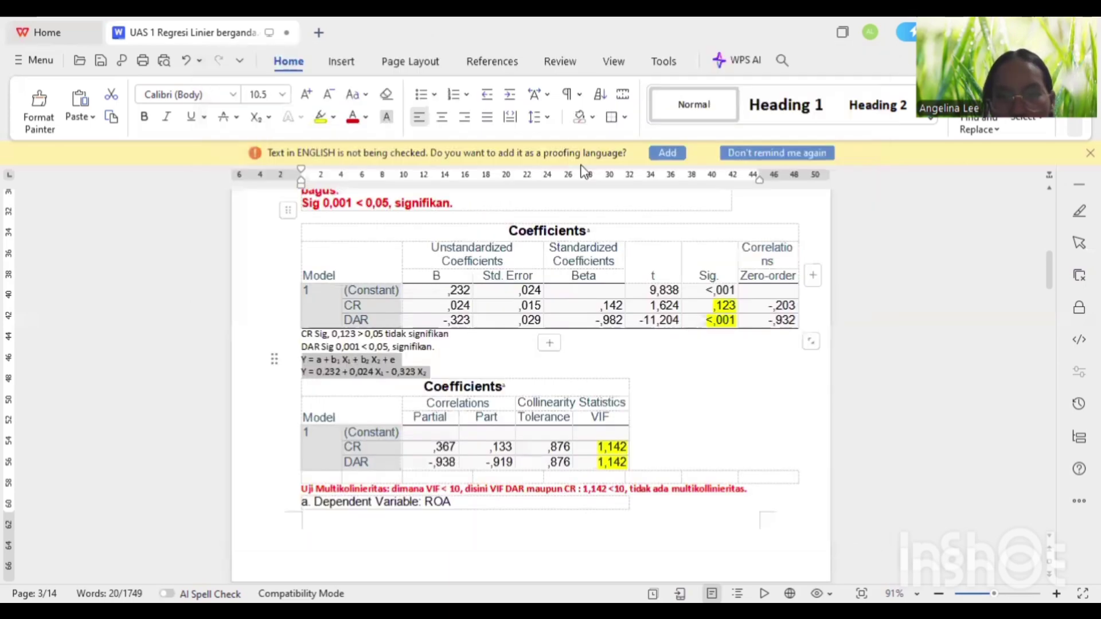
Set the font color of both selected regression equation lines to a pink shade from the theme colors.
left_click(366, 117)
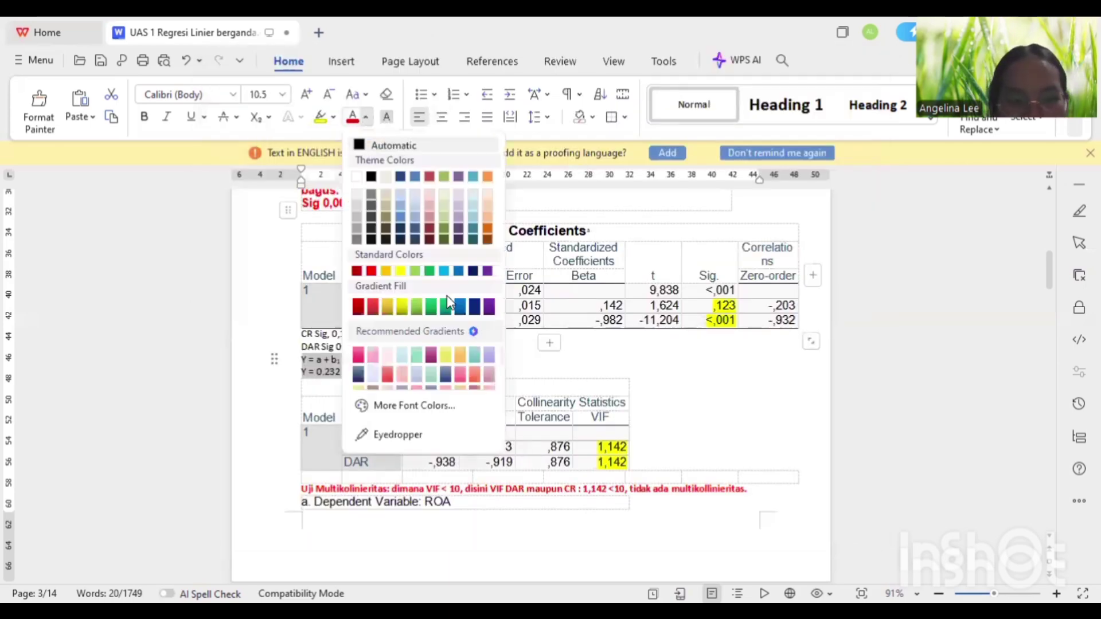
left_click(428, 194)
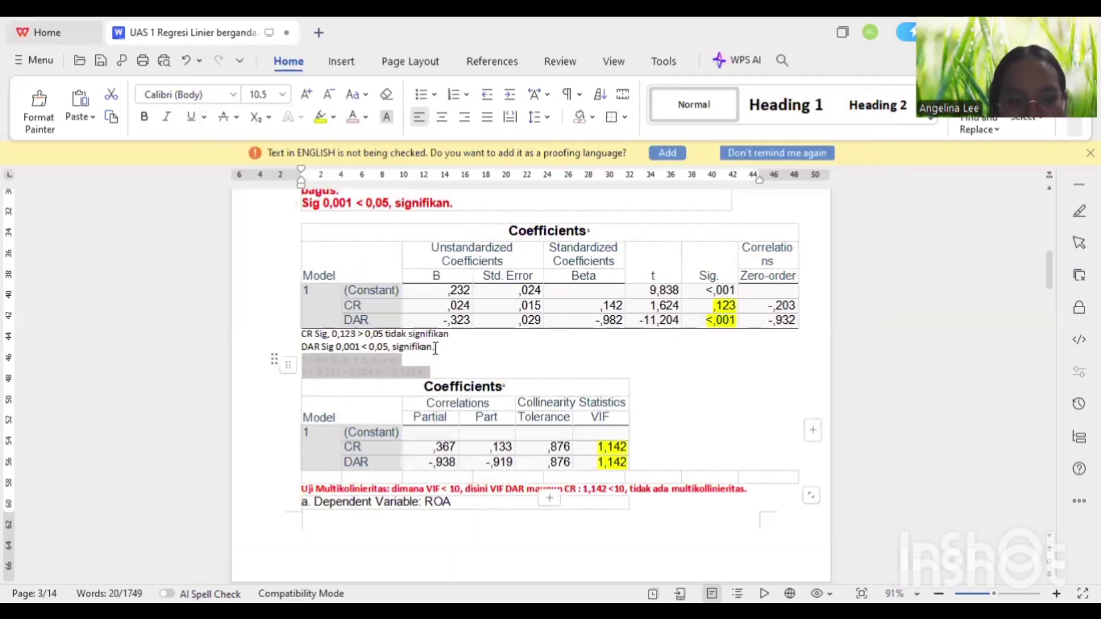
left_click(366, 117)
left_click(433, 225)
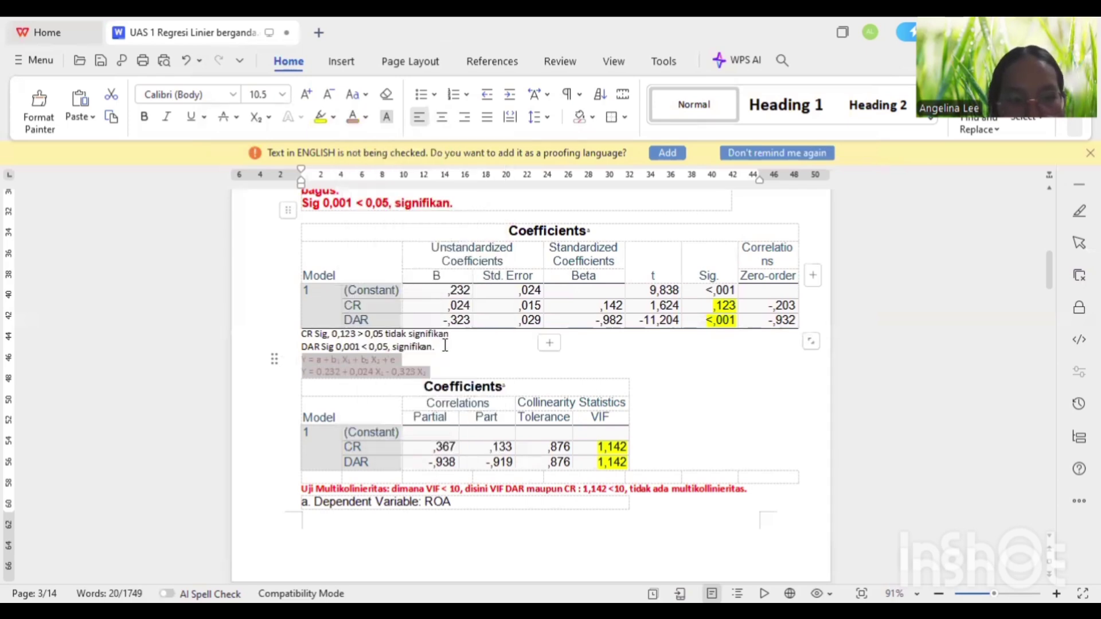
Make the CR and DAR interpretation lines bold in standard red, and make the two regression equation lines bold.
left_click_drag(441, 348, 323, 336)
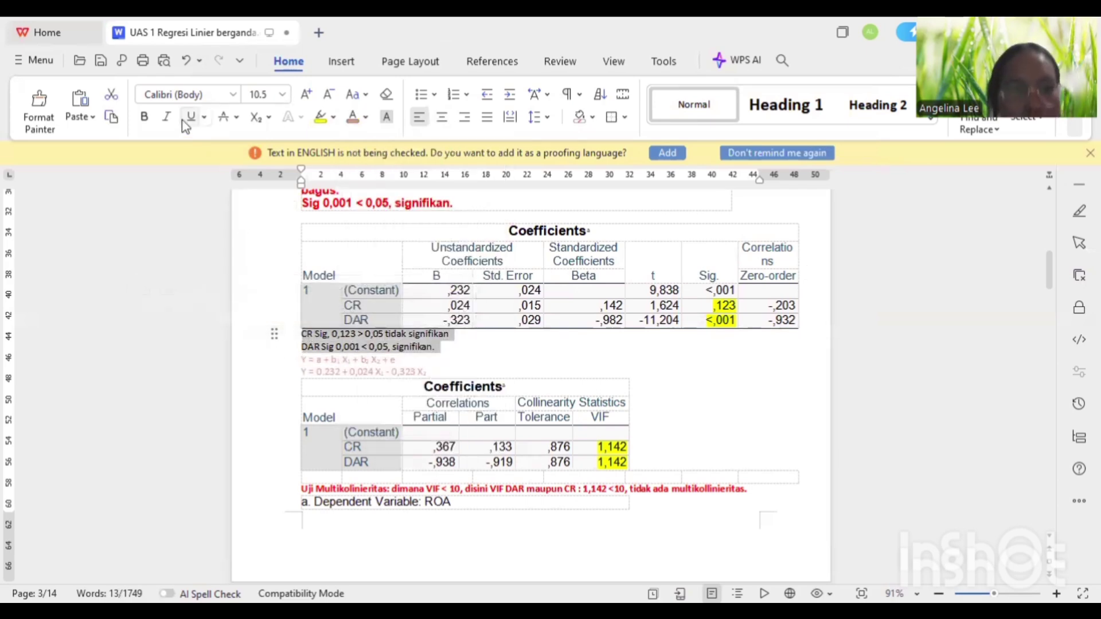
left_click(145, 118)
left_click(366, 117)
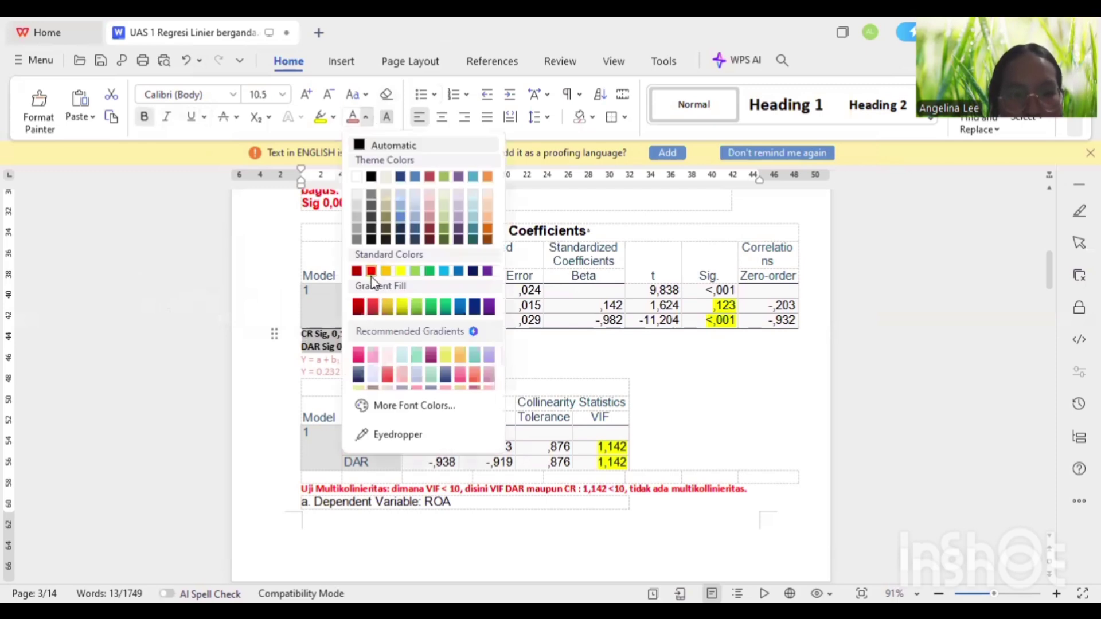
left_click(371, 271)
left_click_drag(445, 372, 300, 359)
left_click(145, 118)
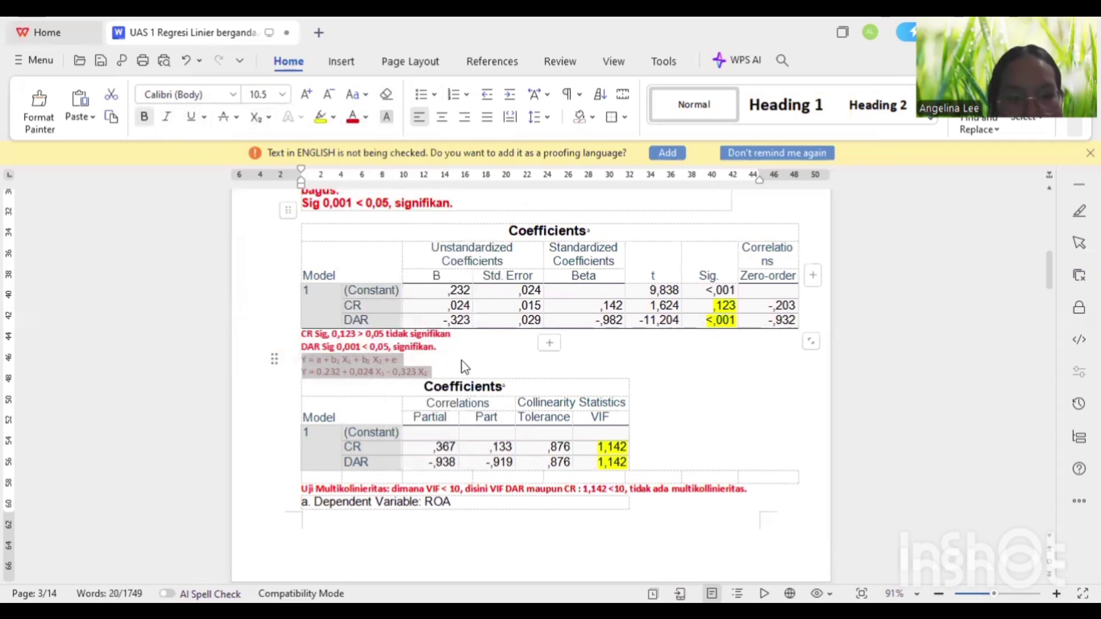
Highlight the CR and DAR interpretation lines in yellow.
left_click_drag(456, 353, 300, 332)
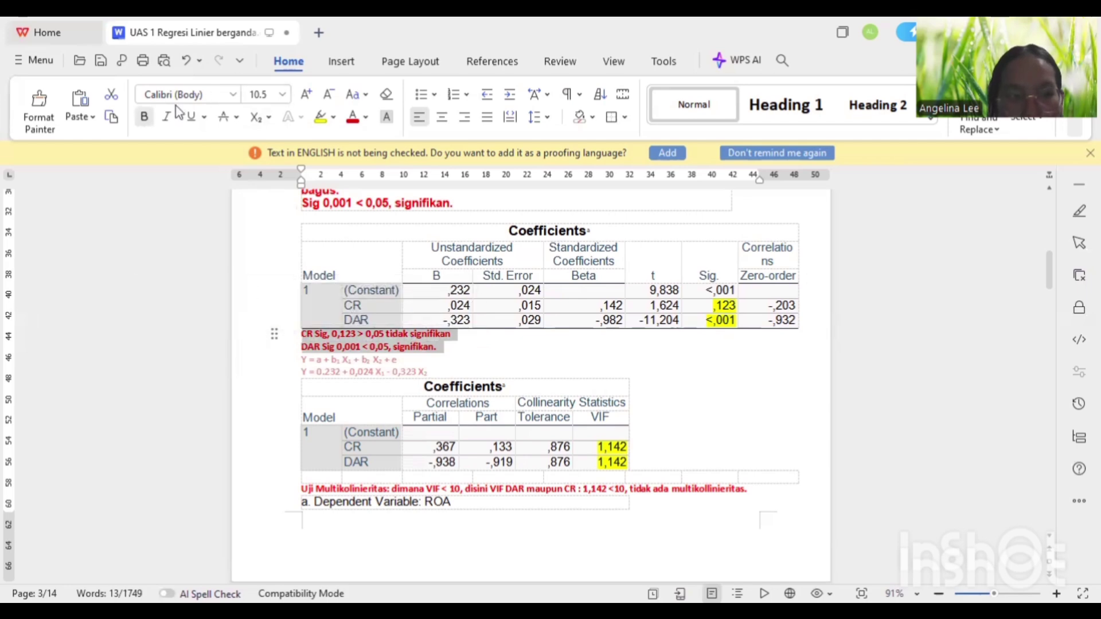
left_click(320, 117)
left_click(510, 361)
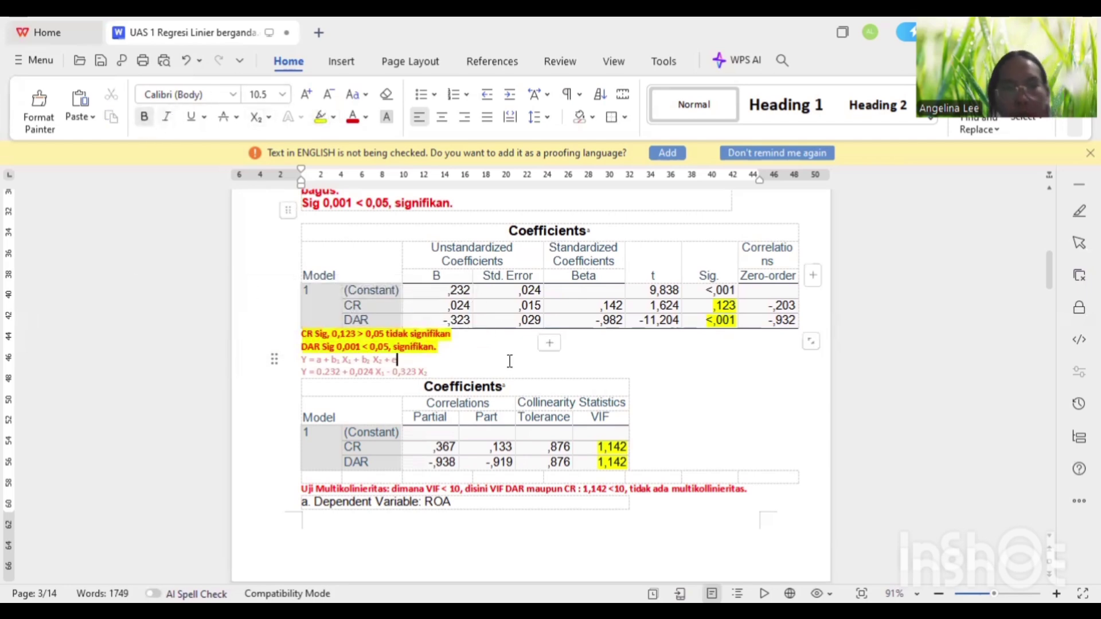